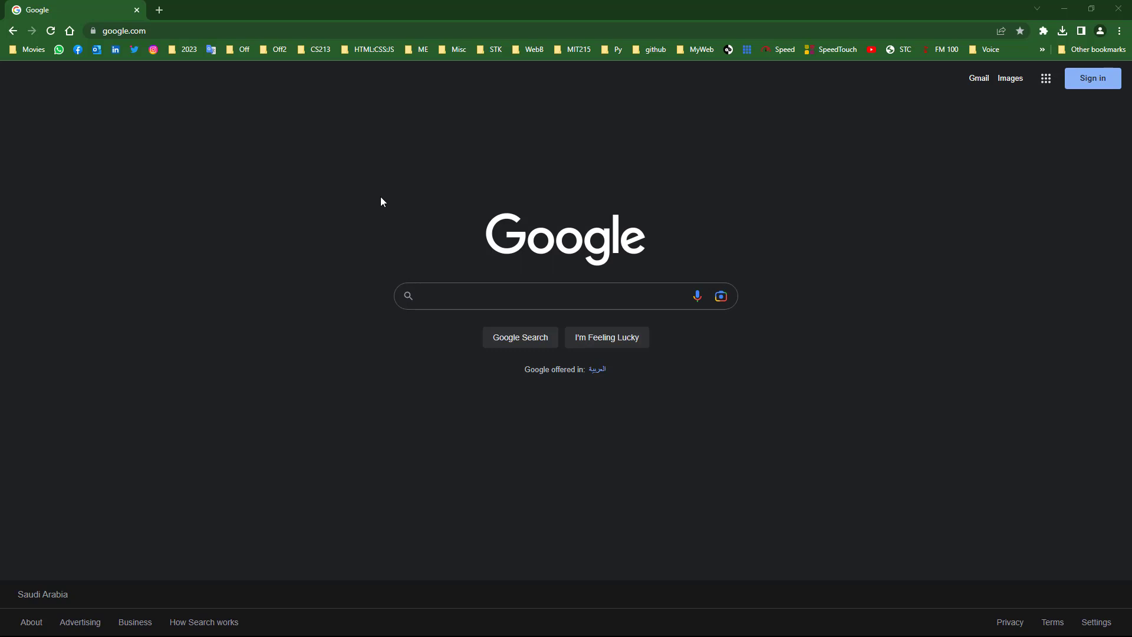
- Load wix.com by entering 'wix' in Chrome's address bar
{"action": "left_click", "coordinate": [189, 35]}
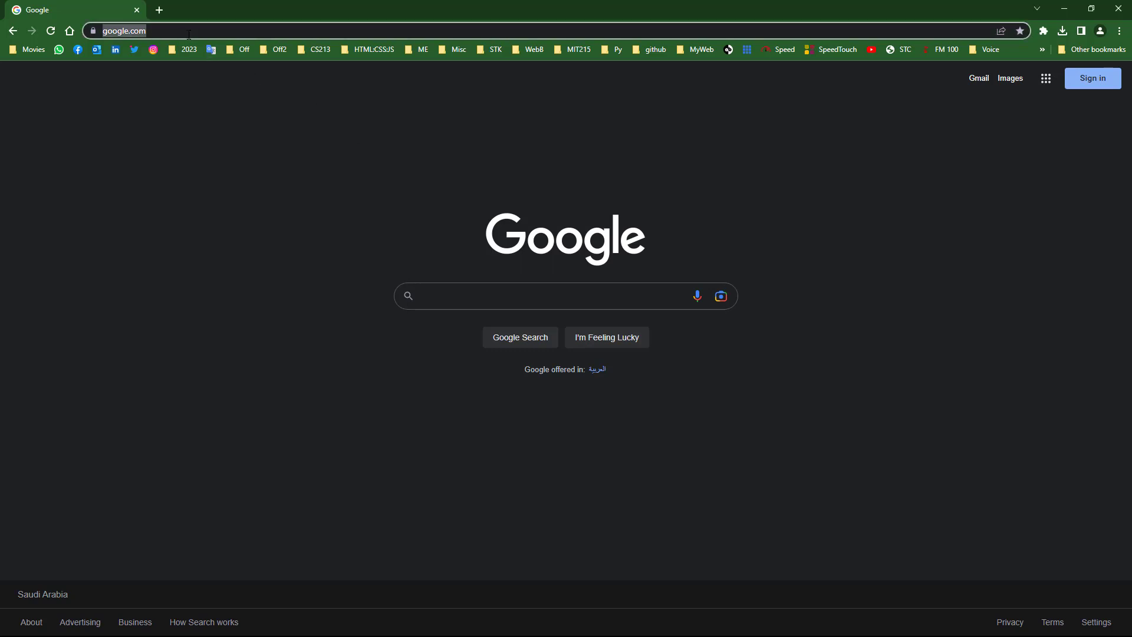
{"action": "type", "text": "wix"}
{"action": "key", "text": "Return"}
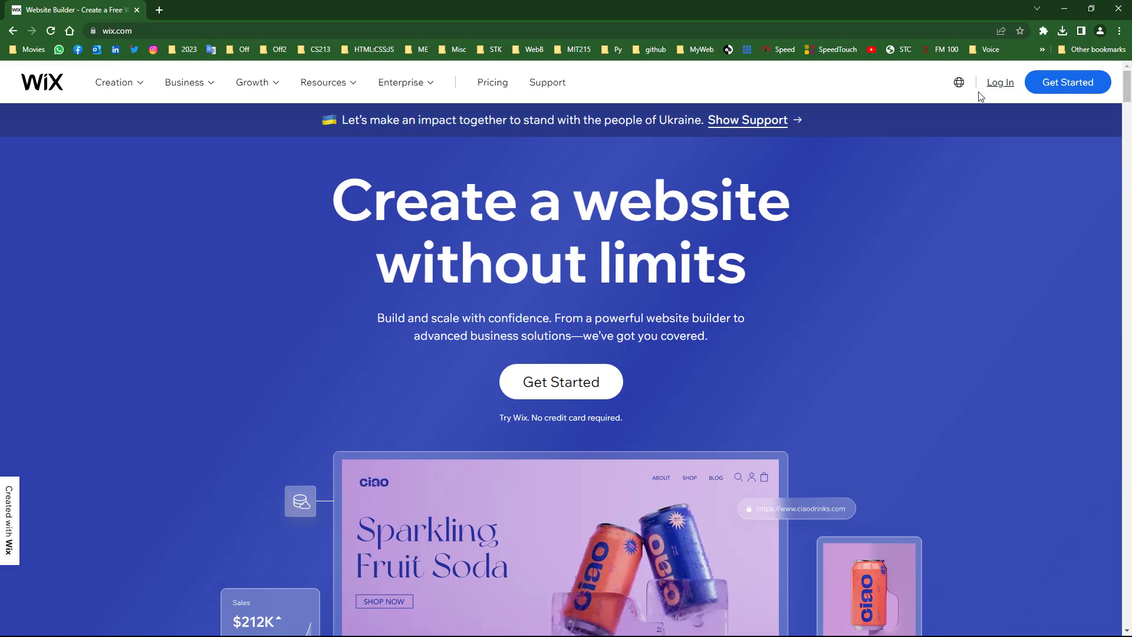
- Log in to Wix through Google with the third saved account and its autofilled password
{"action": "left_click", "coordinate": [997, 84]}
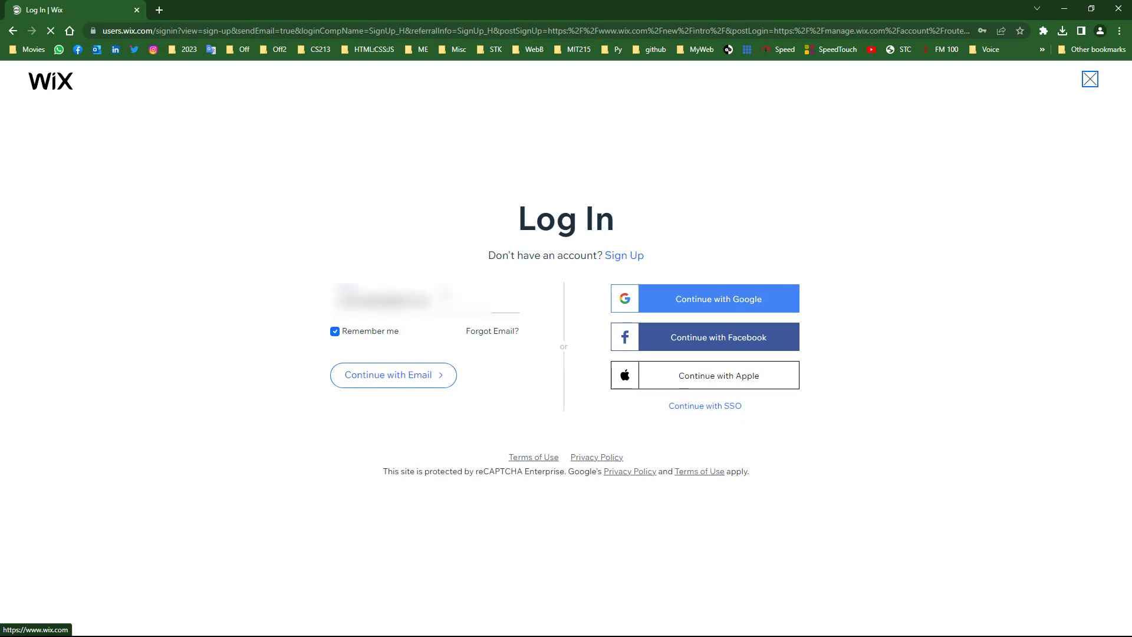
{"action": "left_click", "coordinate": [716, 305]}
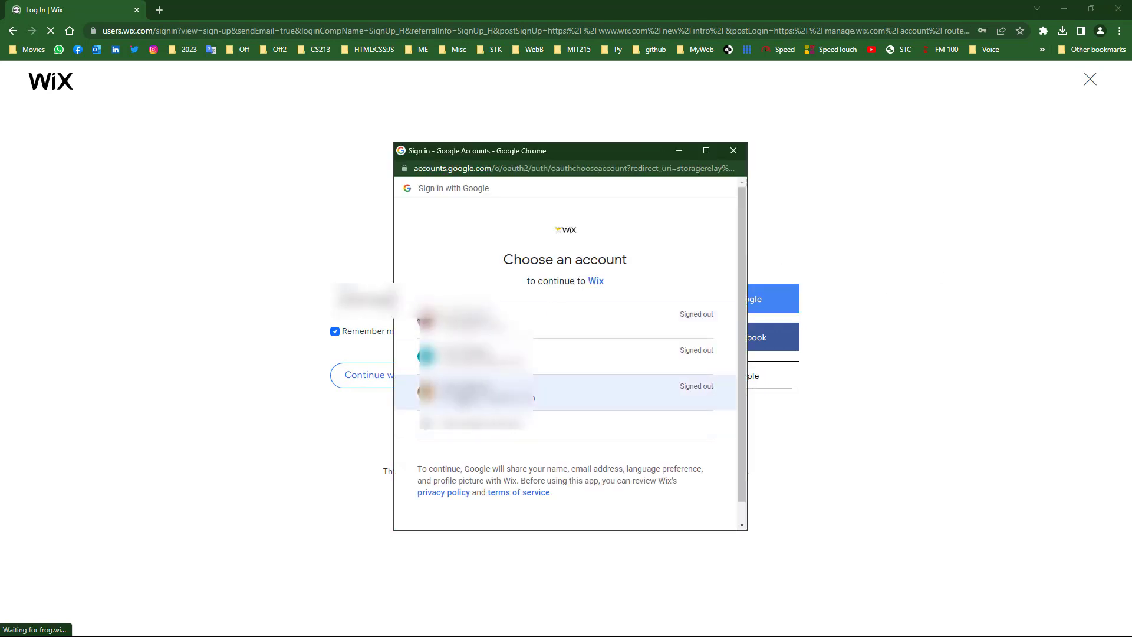
{"action": "left_click", "coordinate": [598, 384]}
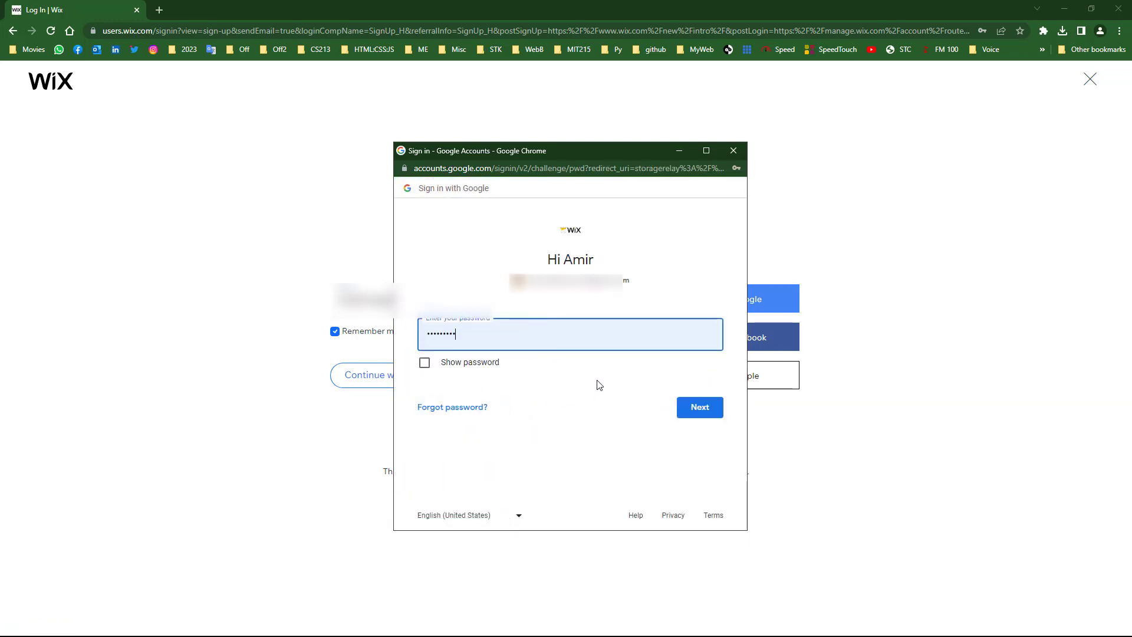
{"action": "left_click", "coordinate": [699, 407]}
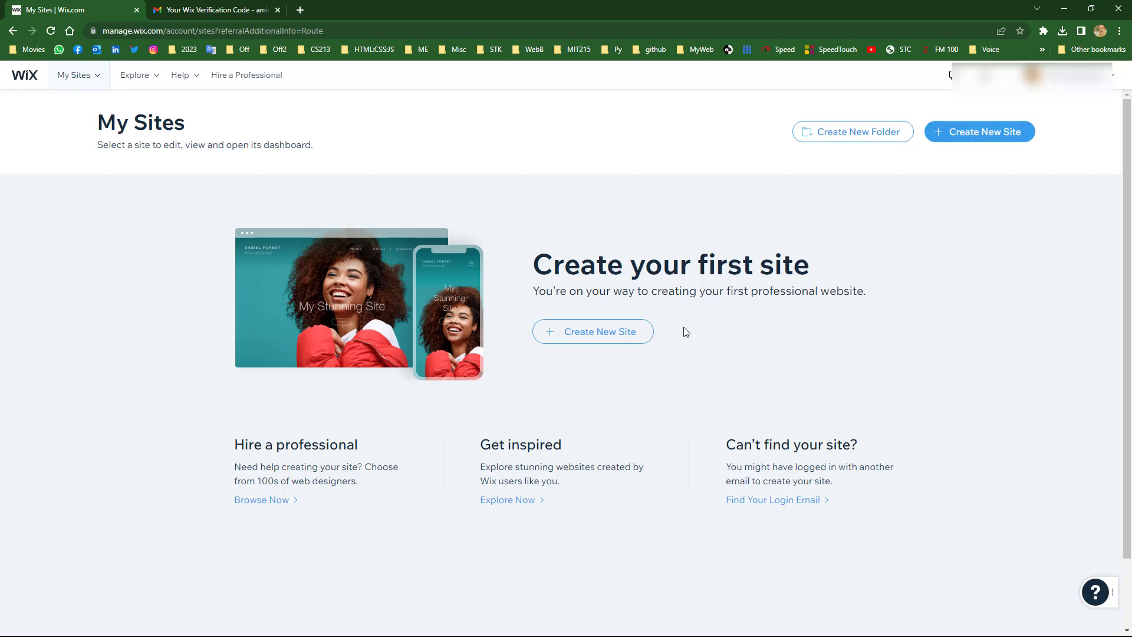
- Choose Create New Site, close the Gmail verification tab, and skip the website-type question
{"action": "left_click", "coordinate": [953, 128]}
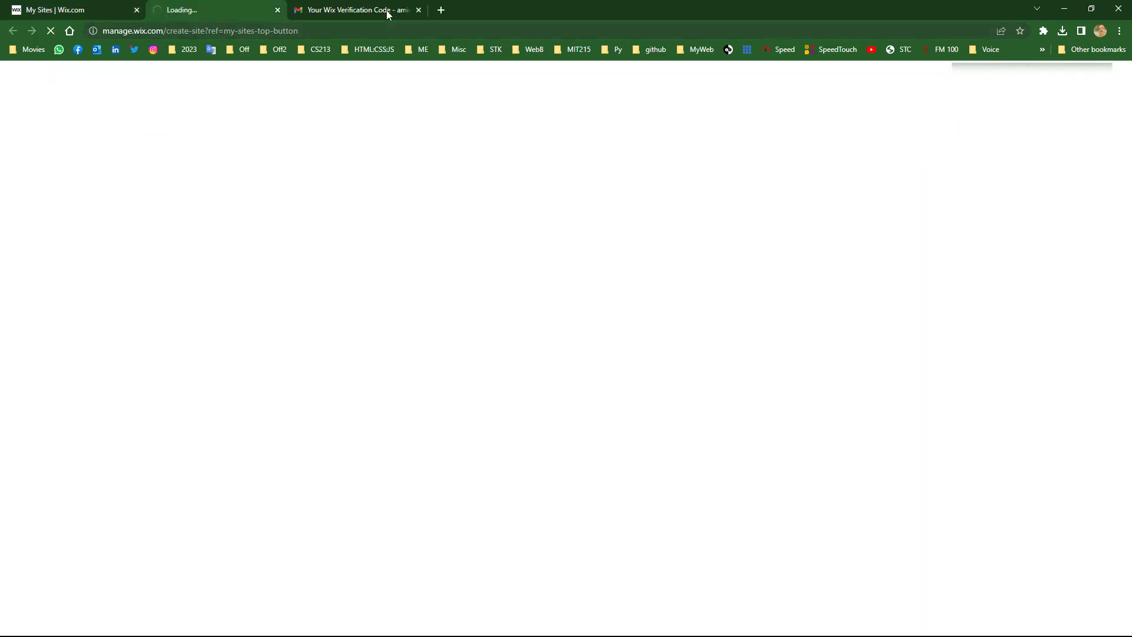
{"action": "left_click", "coordinate": [419, 9]}
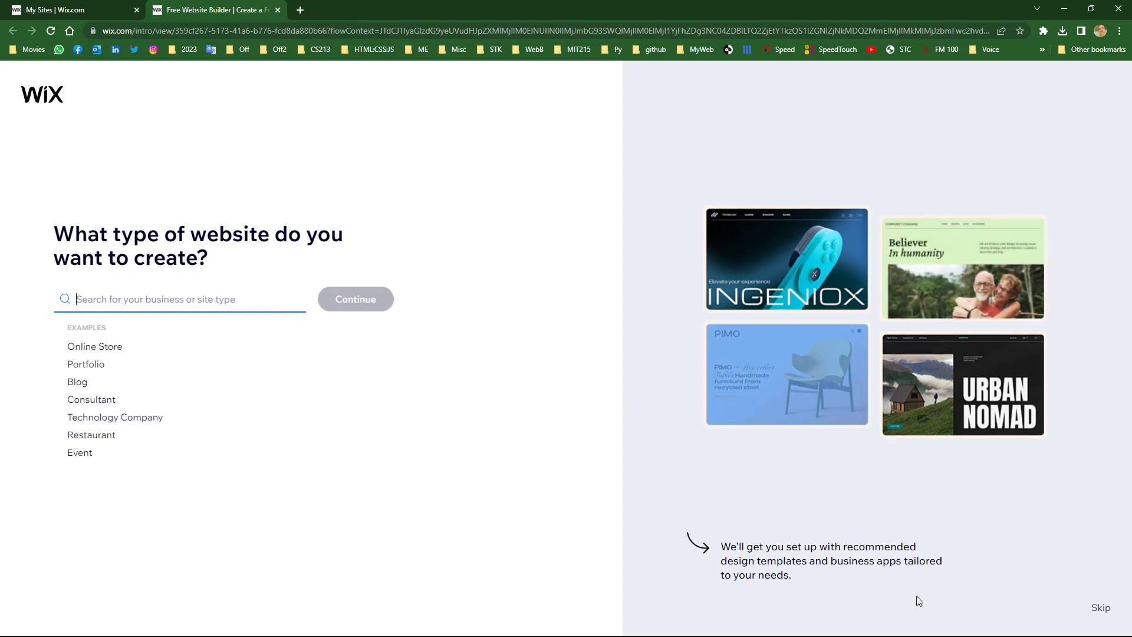
{"action": "left_click", "coordinate": [1100, 607]}
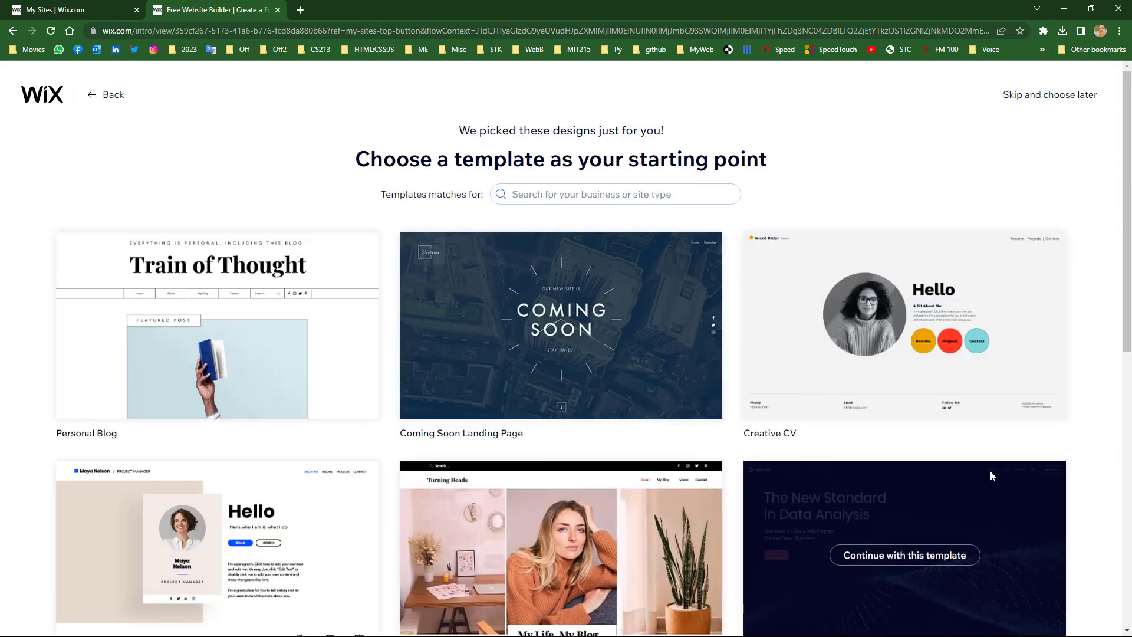
- Defer the template choice, skip naming the site, and go to the new site's dashboard
{"action": "scroll", "coordinate": [695, 391], "scroll_direction": "down", "scroll_amount": 9}
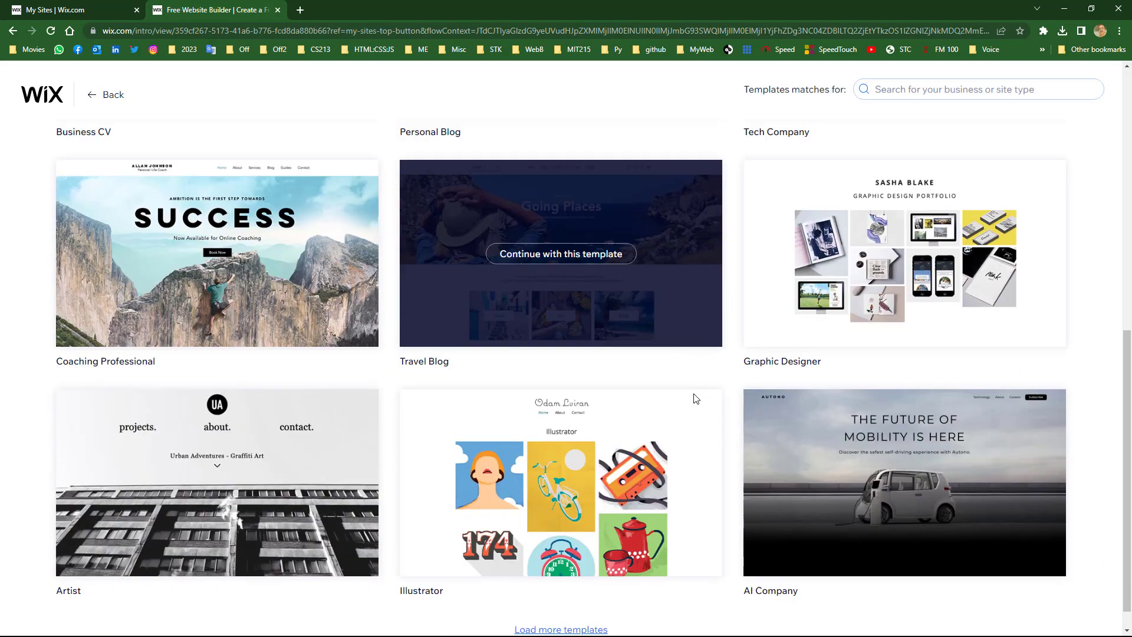
{"action": "scroll", "coordinate": [621, 441], "scroll_direction": "up", "scroll_amount": 10}
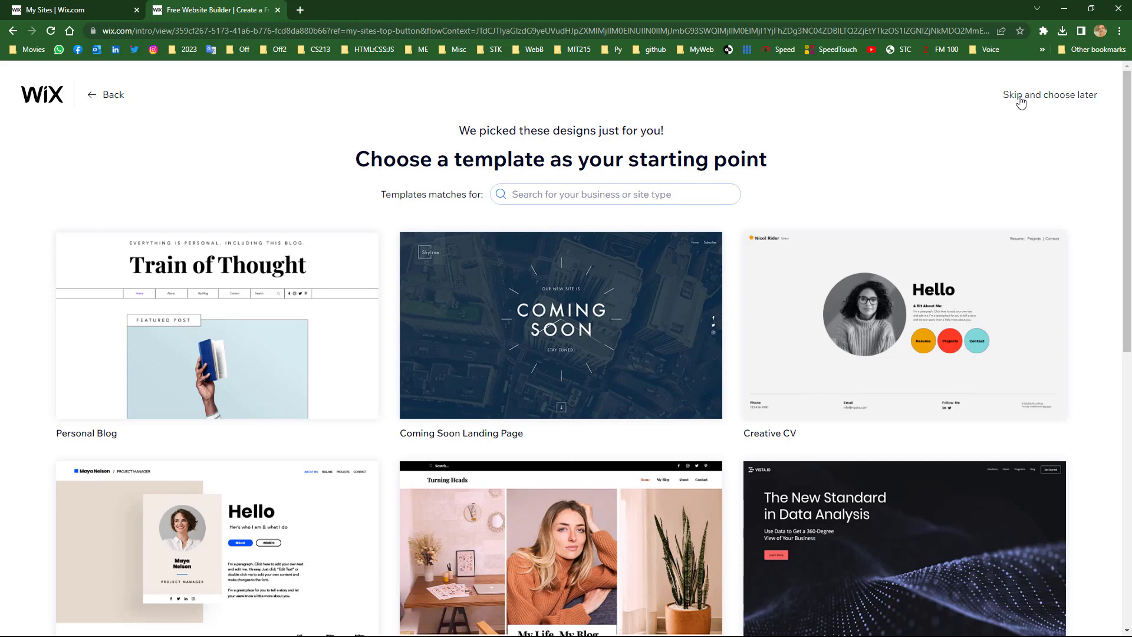
{"action": "left_click", "coordinate": [1055, 97]}
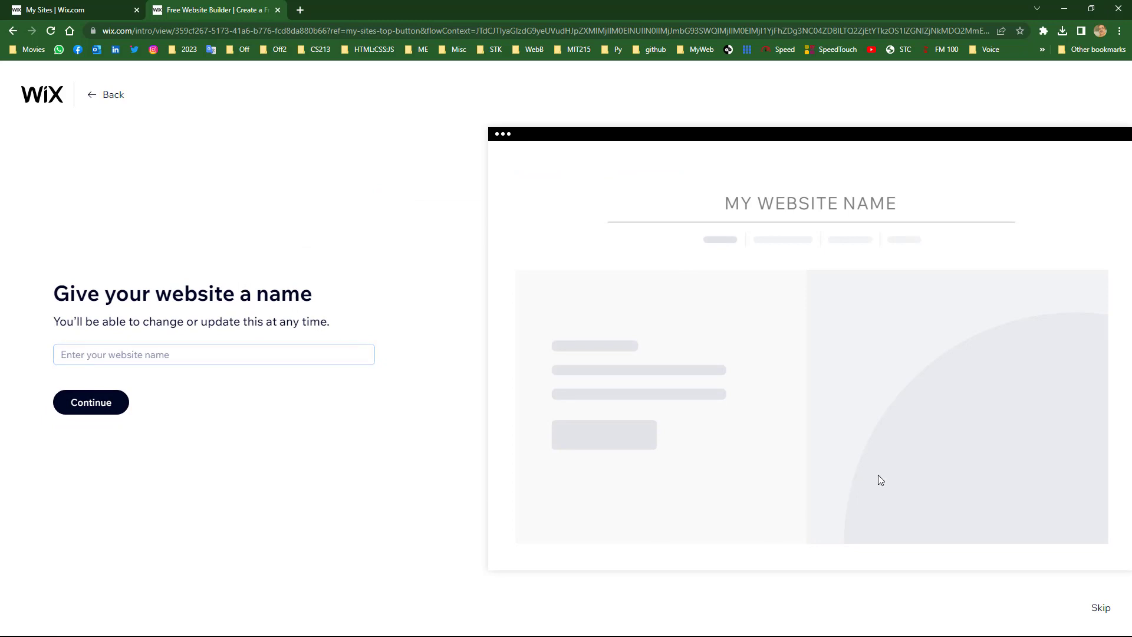
{"action": "left_click", "coordinate": [1101, 610]}
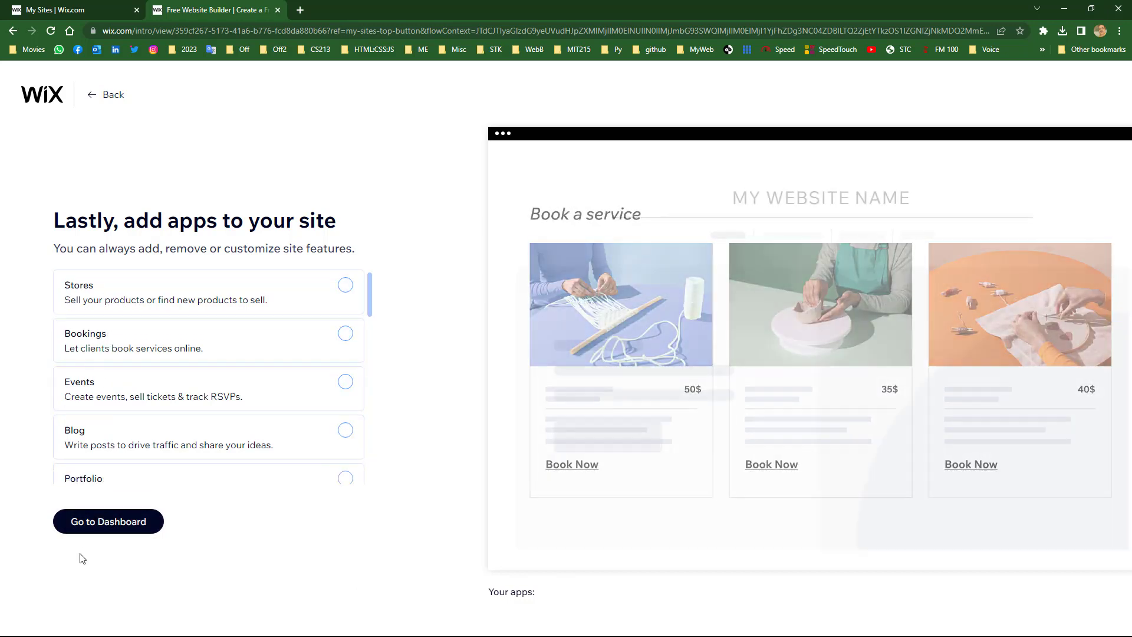
{"action": "left_click", "coordinate": [90, 526]}
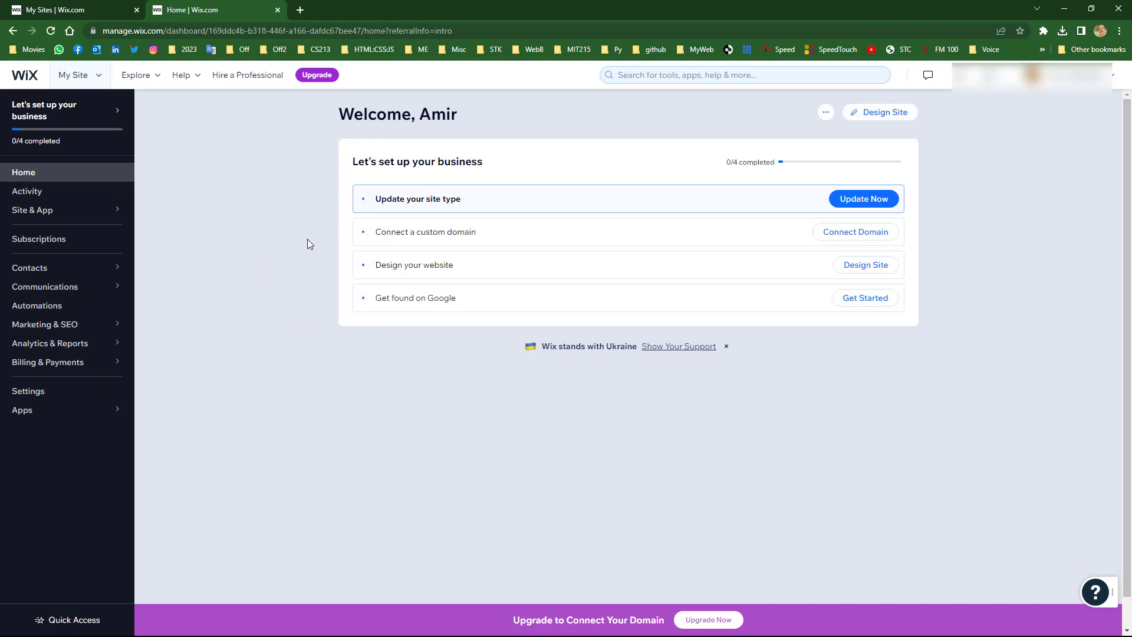
- Choose Design Site and have Wix create the site automatically
{"action": "left_click", "coordinate": [880, 116]}
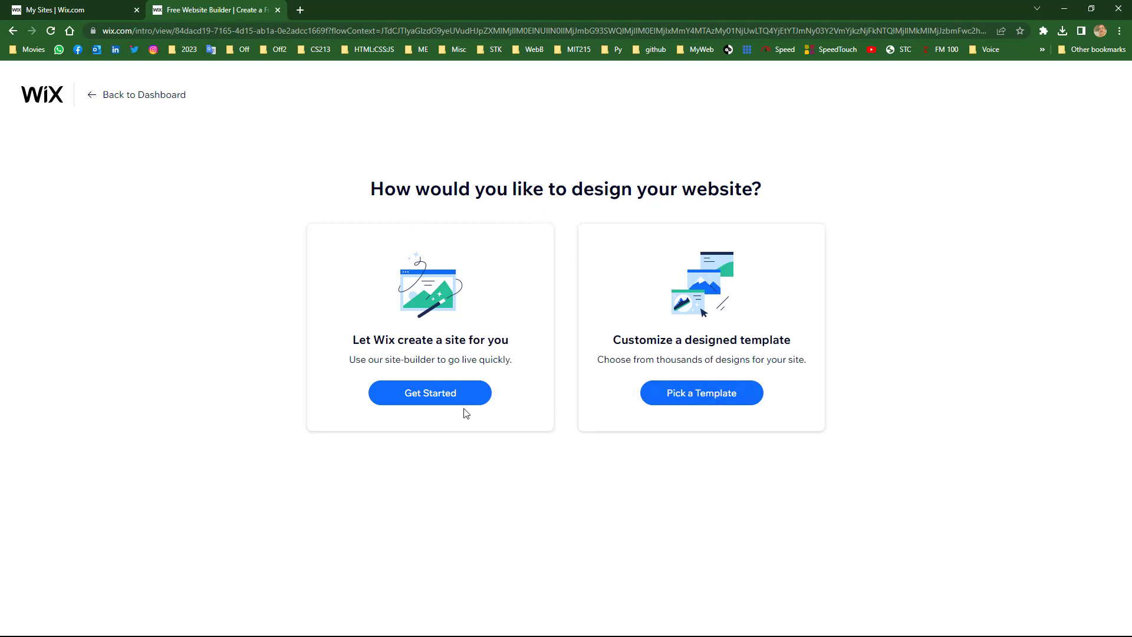
{"action": "left_click", "coordinate": [428, 398]}
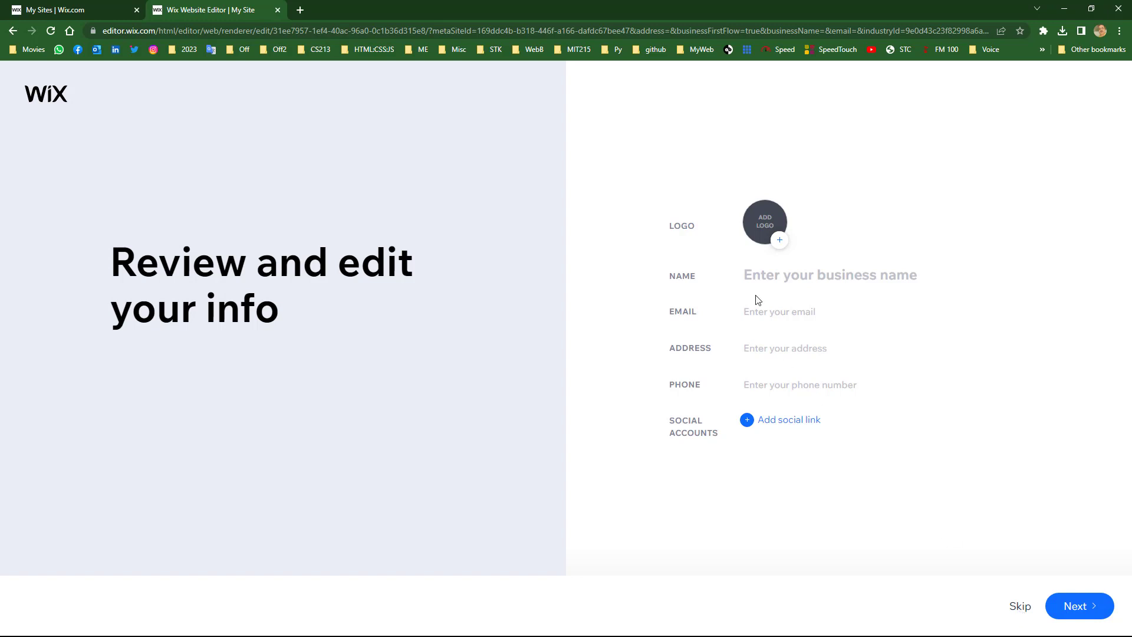
- Skip the business info, theme, homepage design and Add pages screens until the Congratulations page appears
{"action": "left_click", "coordinate": [1018, 609]}
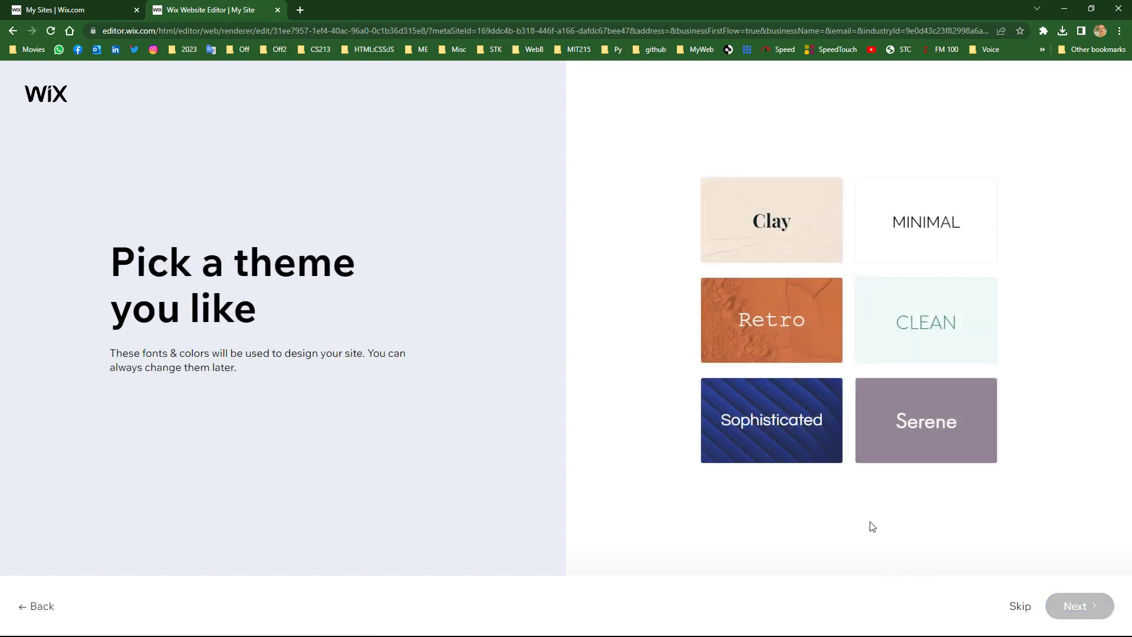
{"action": "left_click", "coordinate": [1020, 607]}
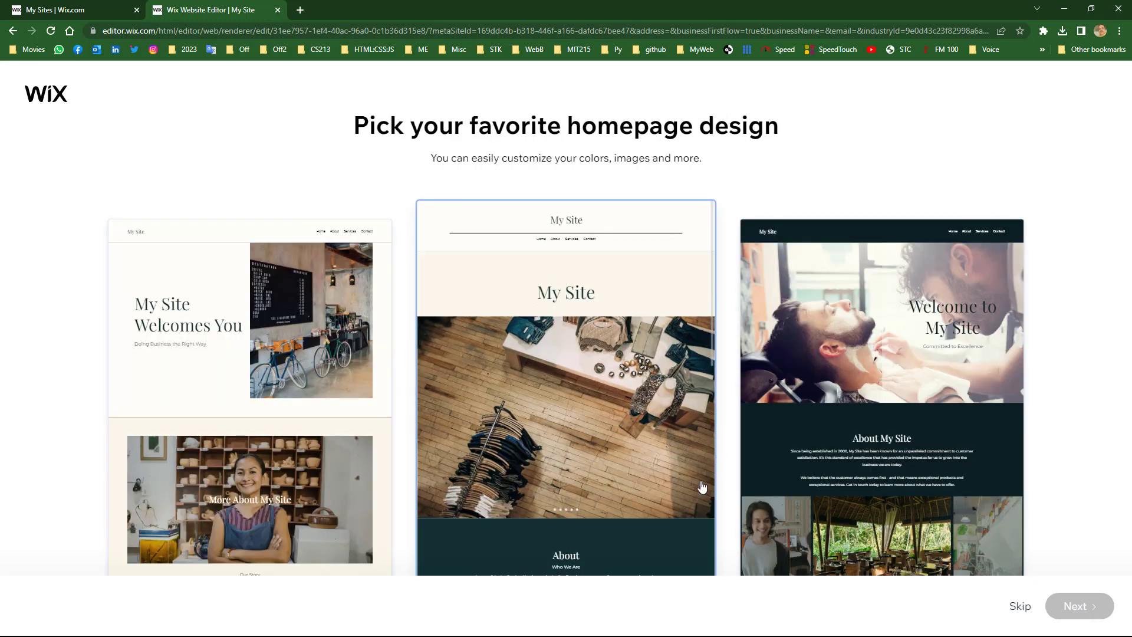
{"action": "left_click", "coordinate": [1018, 609]}
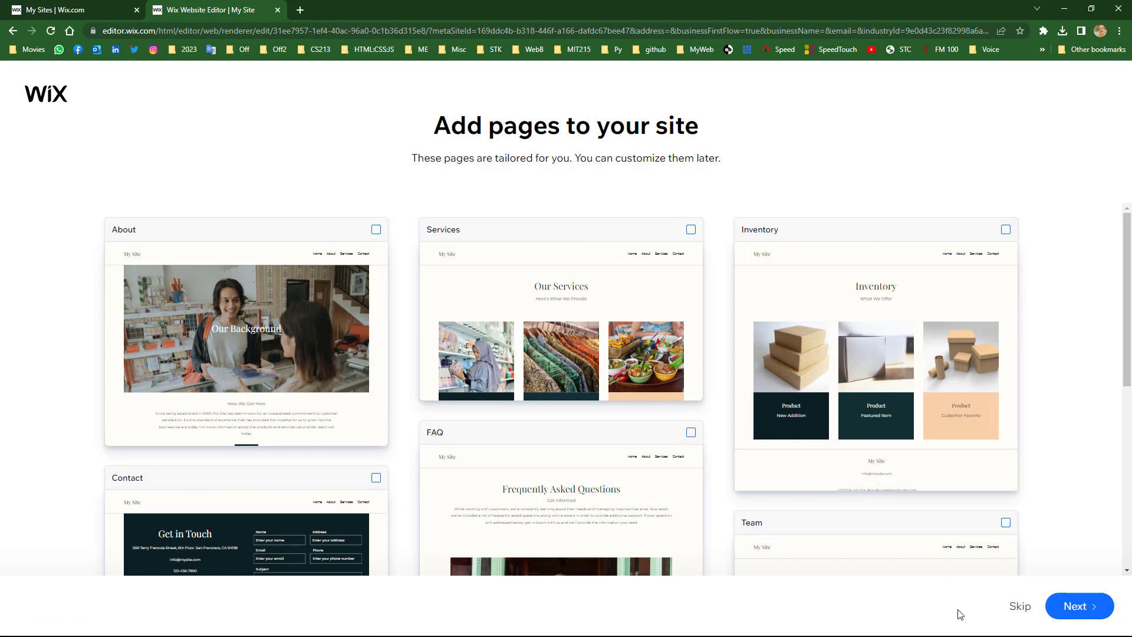
{"action": "left_click", "coordinate": [1022, 609]}
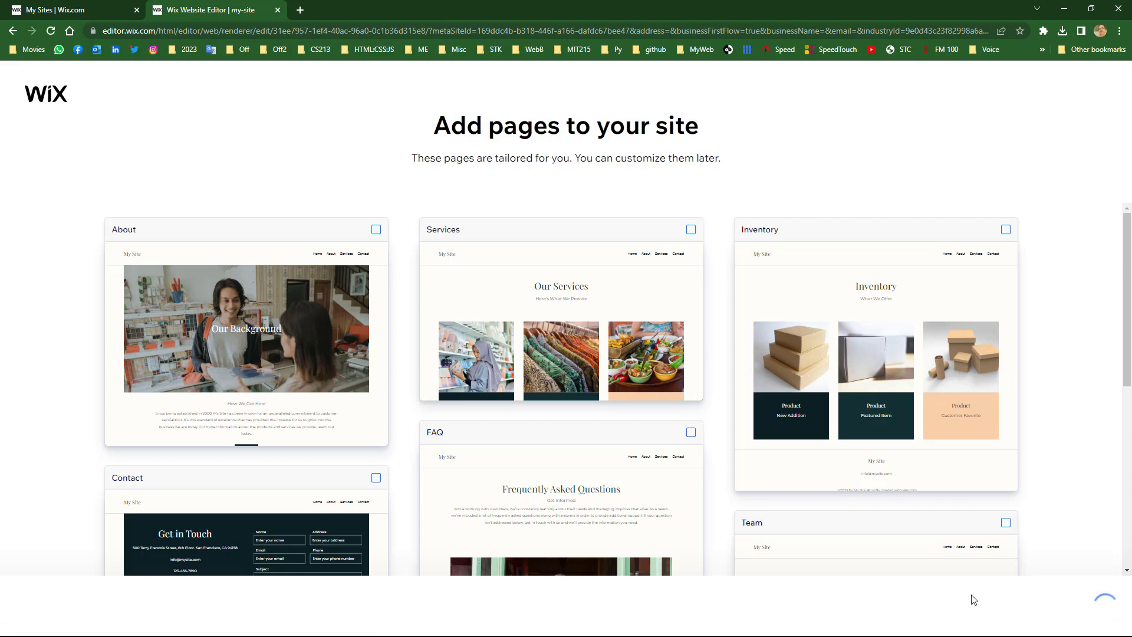
{"action": "scroll", "coordinate": [903, 505], "scroll_direction": "down", "scroll_amount": 2}
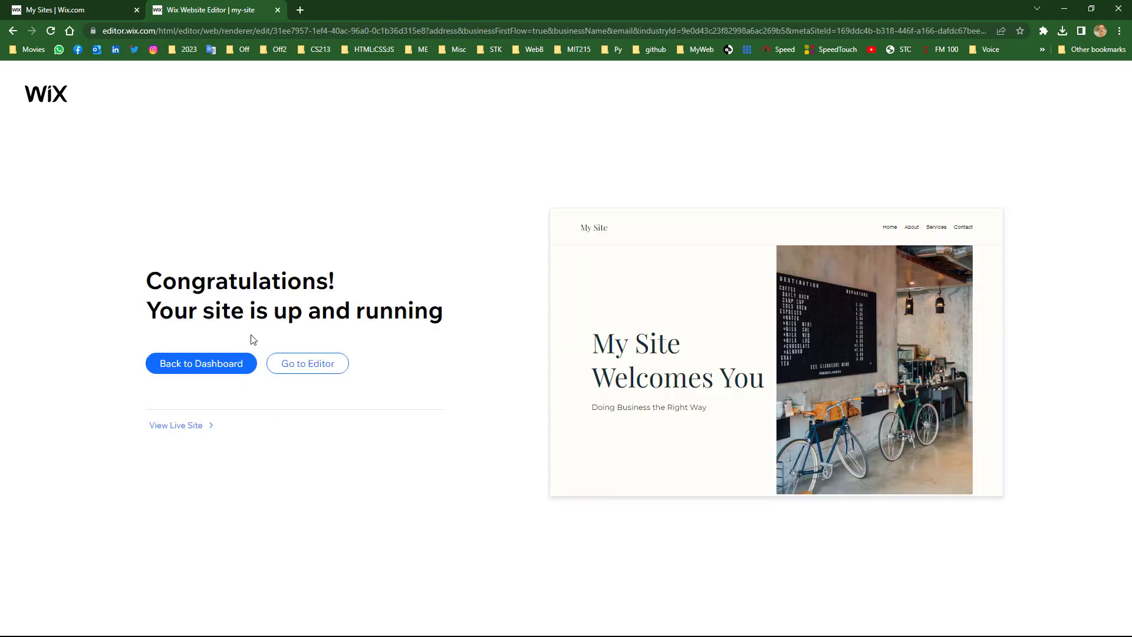
- Open the generated My Site homepage in the Editor and scroll through its sections
{"action": "left_click", "coordinate": [314, 367]}
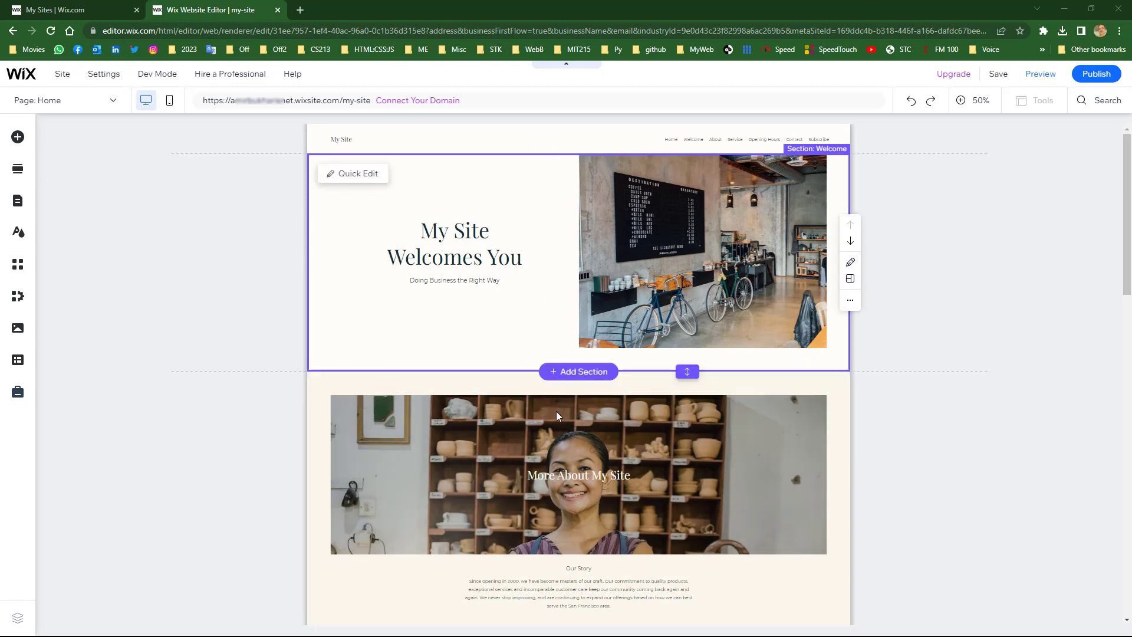
{"action": "scroll", "coordinate": [556, 412], "scroll_direction": "down", "scroll_amount": 10}
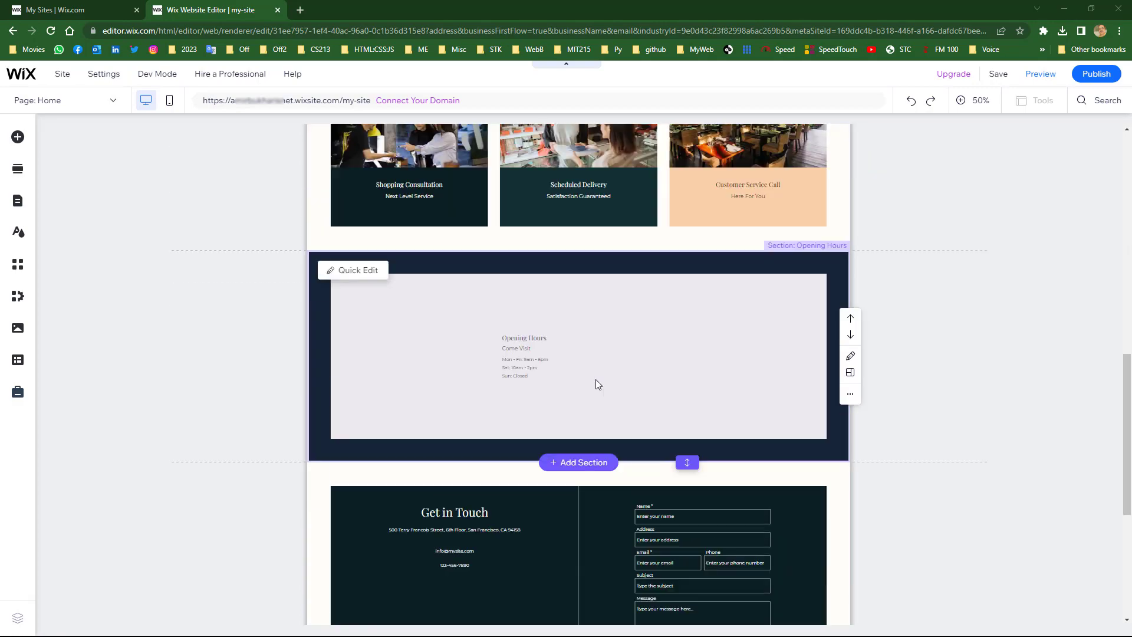
{"action": "scroll", "coordinate": [596, 384], "scroll_direction": "up", "scroll_amount": 10}
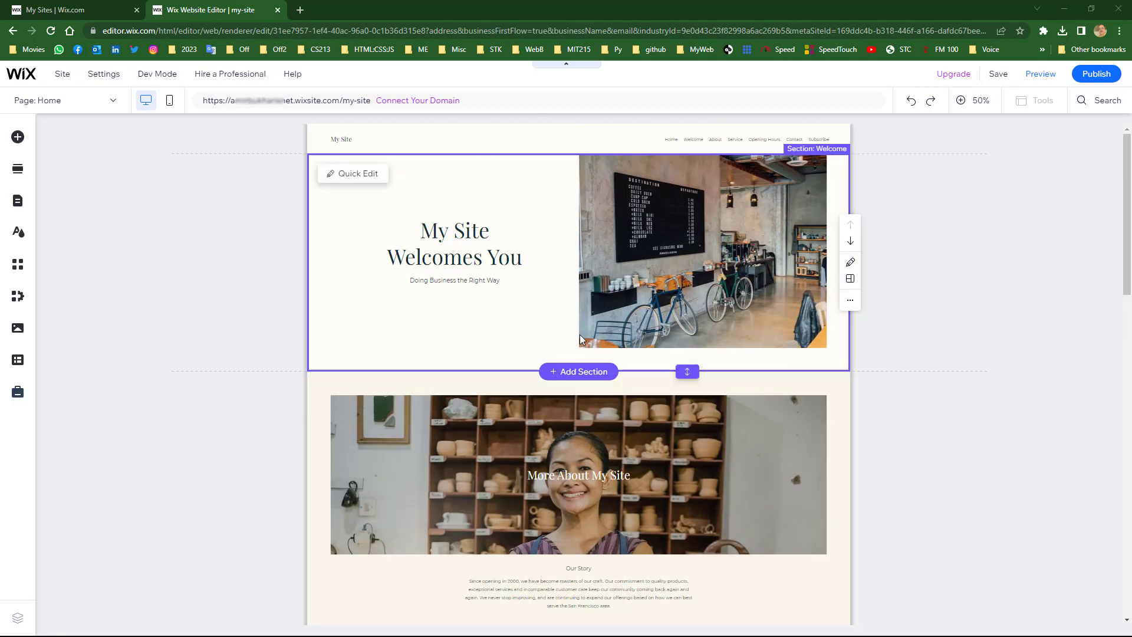
- At 100% zoom, delete the 'My Site Welcomes You' heading and the café photo column
{"action": "left_click", "coordinate": [967, 103]}
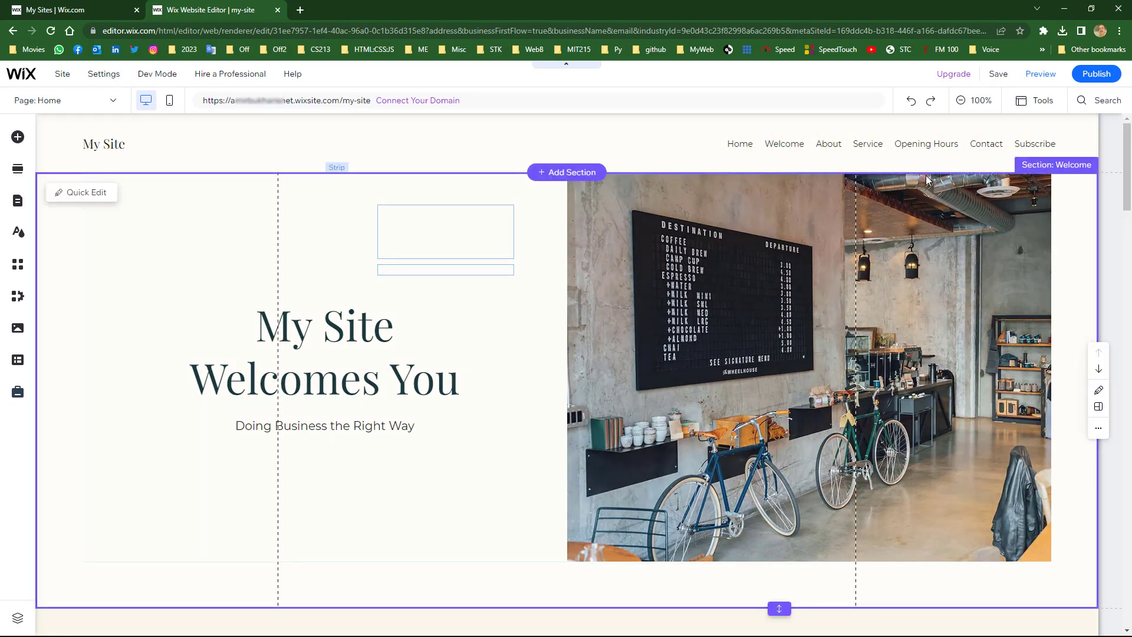
{"action": "left_click", "coordinate": [329, 331]}
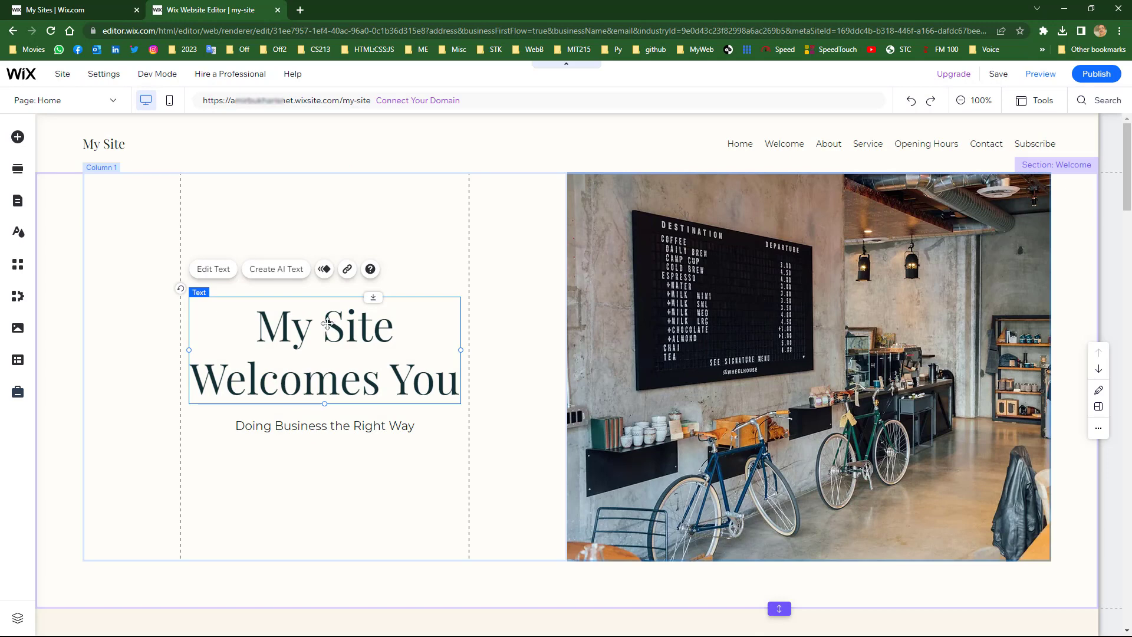
{"action": "key", "text": "Delete"}
{"action": "left_click", "coordinate": [629, 359]}
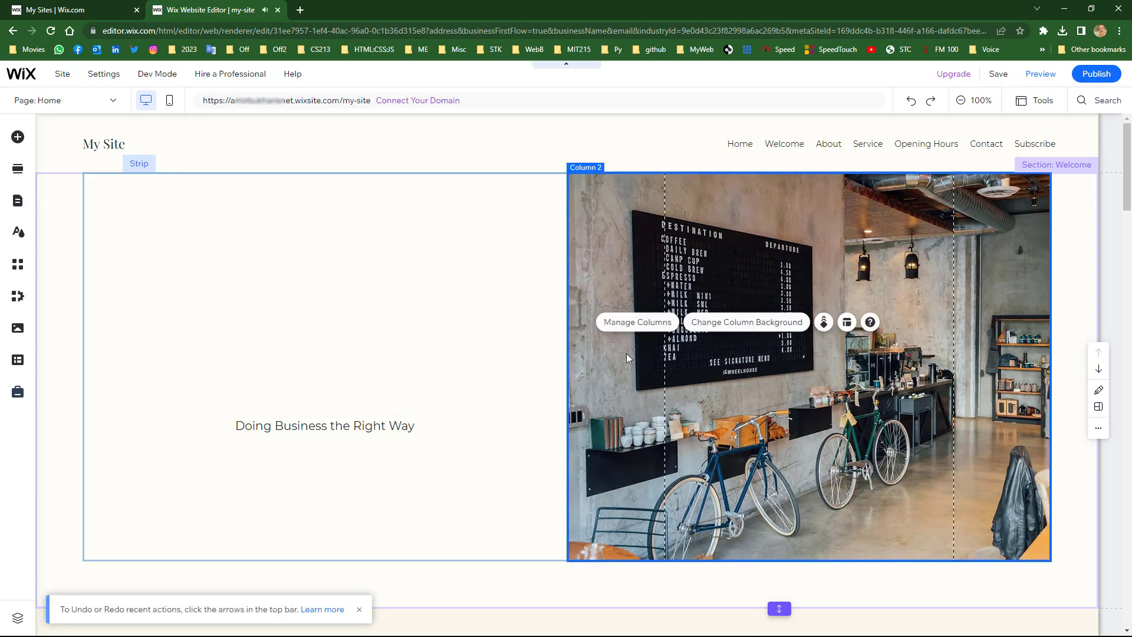
{"action": "key", "text": "Delete"}
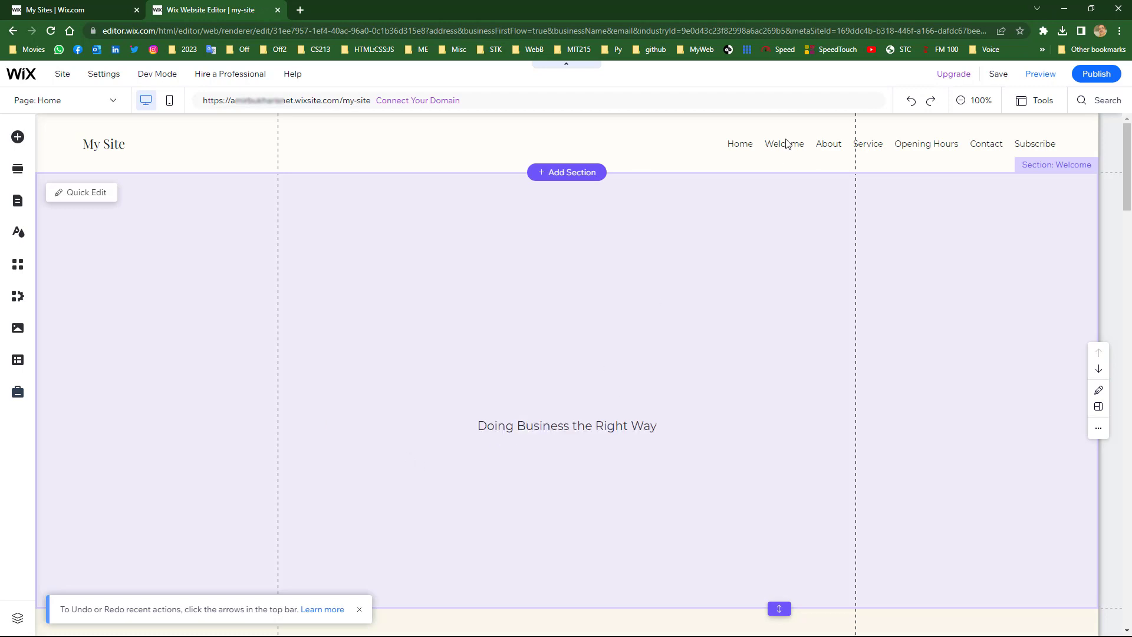
- Empty the header by deleting its horizontal menu, menu column, My Site title and strip
{"action": "left_click", "coordinate": [787, 144]}
{"action": "key", "text": "Delete"}
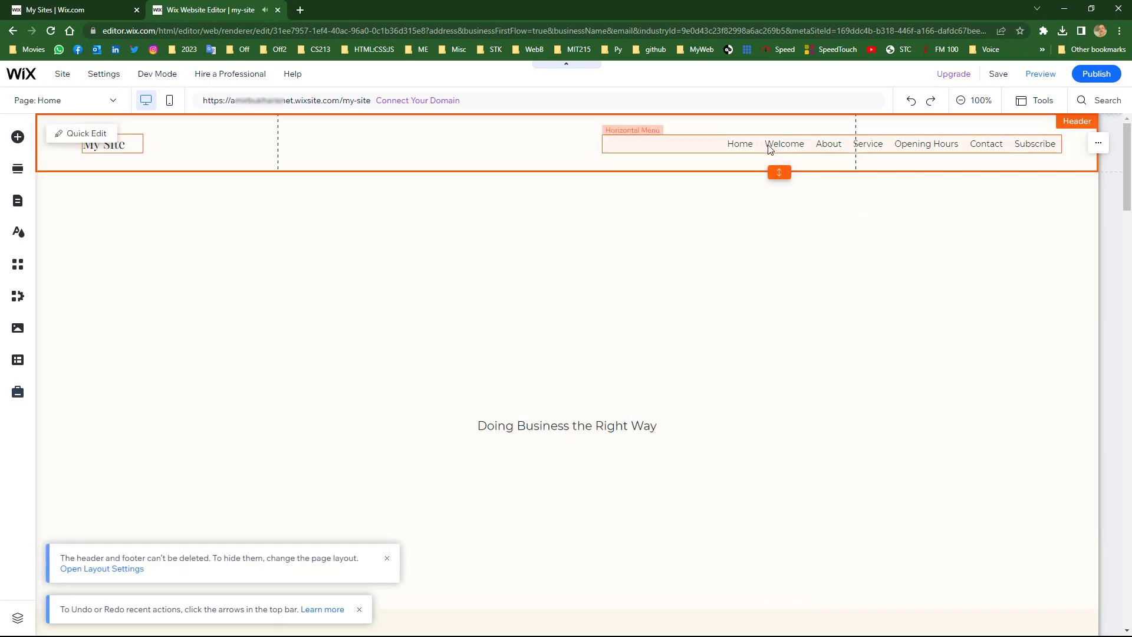
{"action": "left_click", "coordinate": [699, 147]}
{"action": "key", "text": "Delete"}
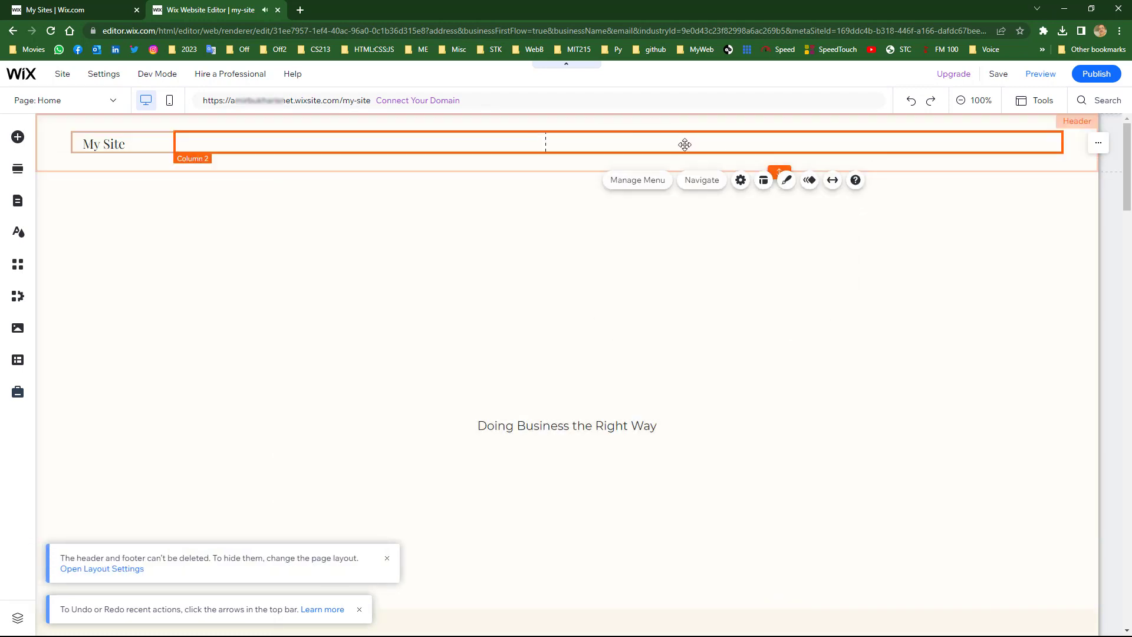
{"action": "key", "text": "Delete"}
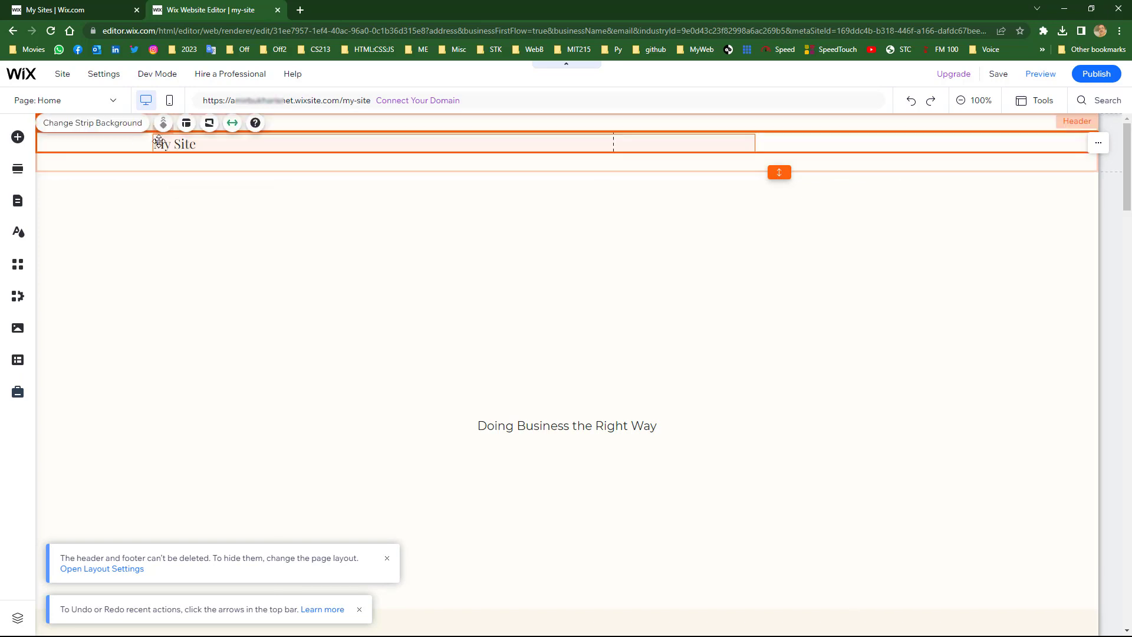
{"action": "left_click", "coordinate": [169, 145]}
{"action": "key", "text": "Delete"}
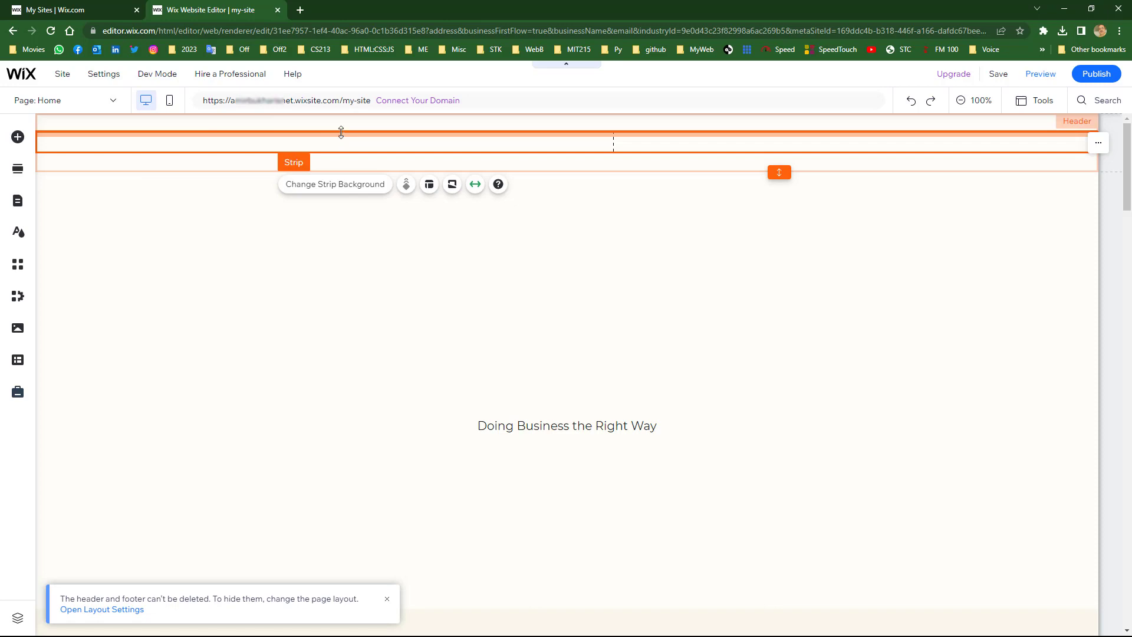
{"action": "key", "text": "Delete"}
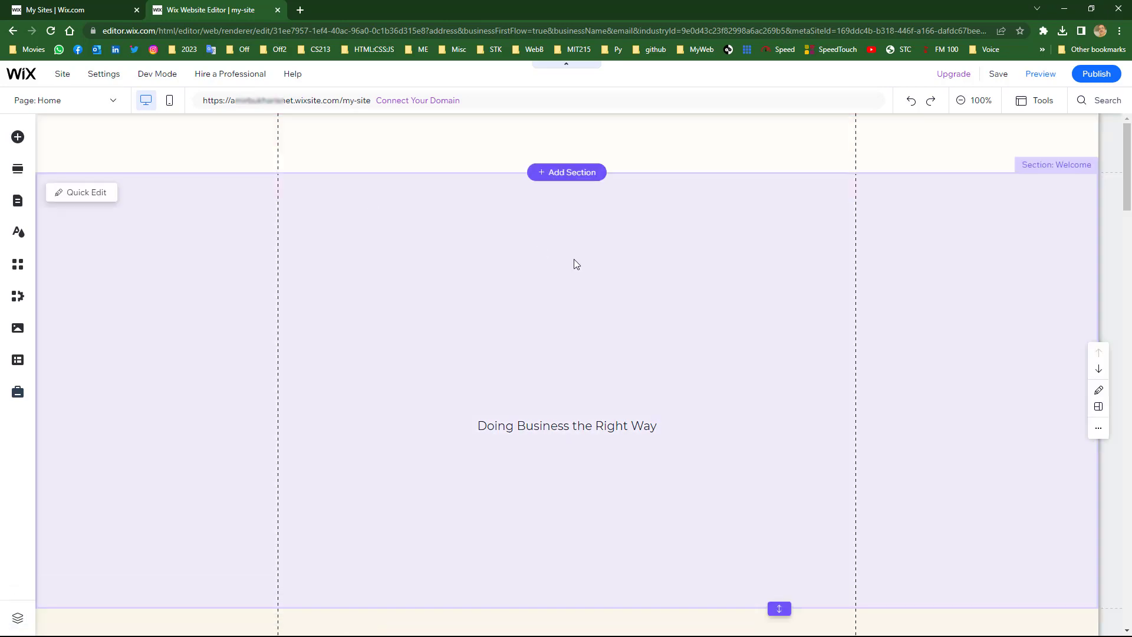
- Delete the Subscribe Form section further down the page
{"action": "scroll", "coordinate": [560, 281], "scroll_direction": "down", "scroll_amount": 6}
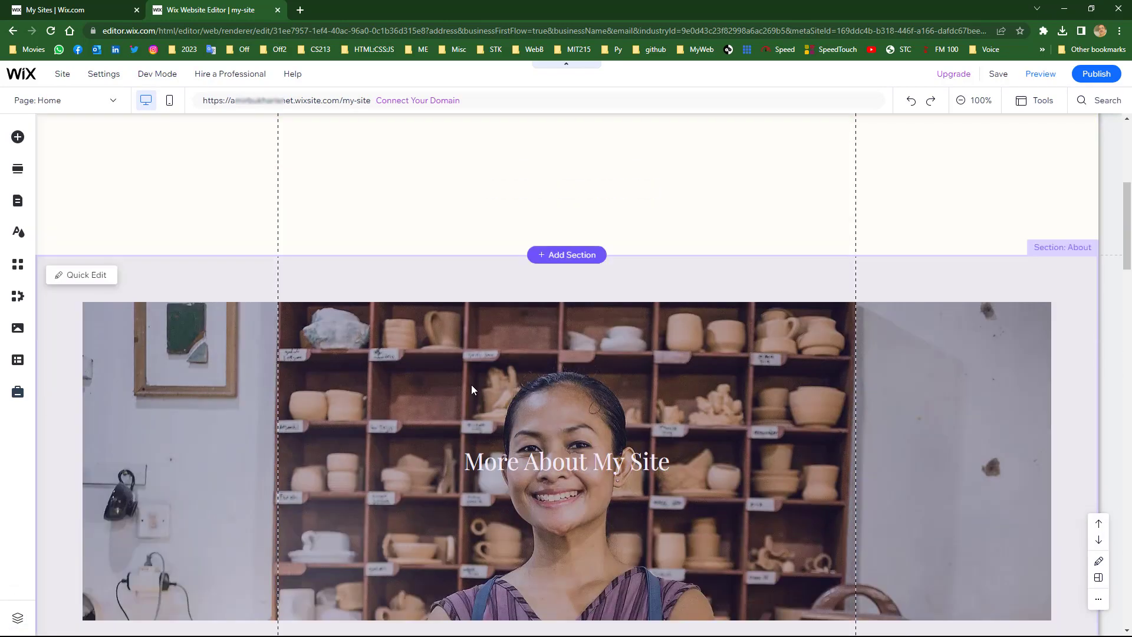
{"action": "scroll", "coordinate": [433, 401], "scroll_direction": "down", "scroll_amount": 10}
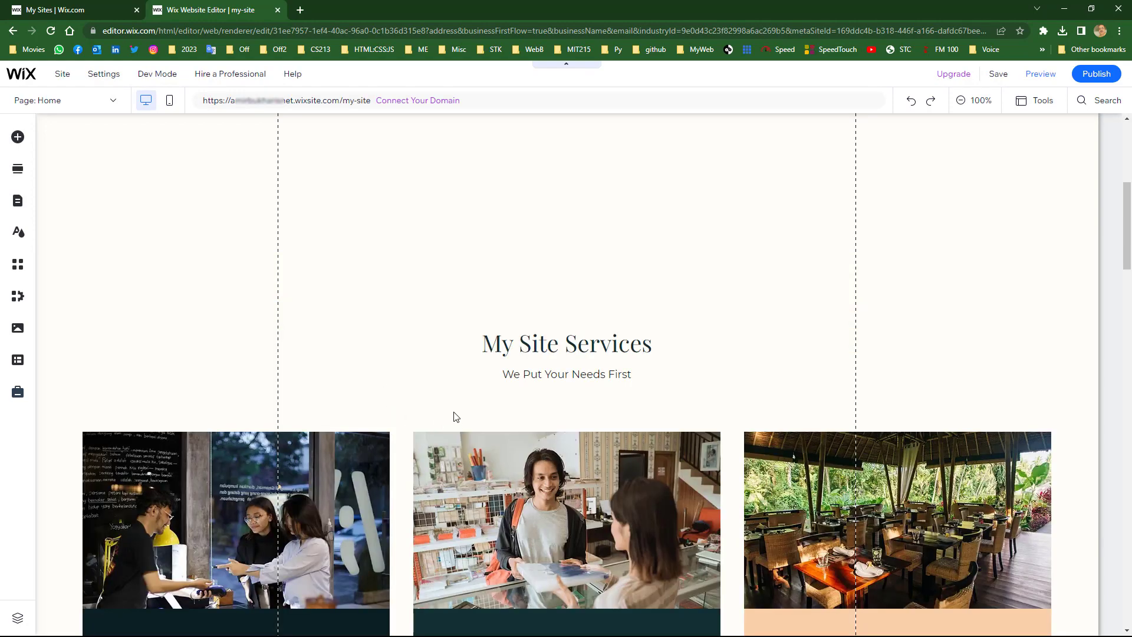
{"action": "scroll", "coordinate": [314, 462], "scroll_direction": "down", "scroll_amount": 8}
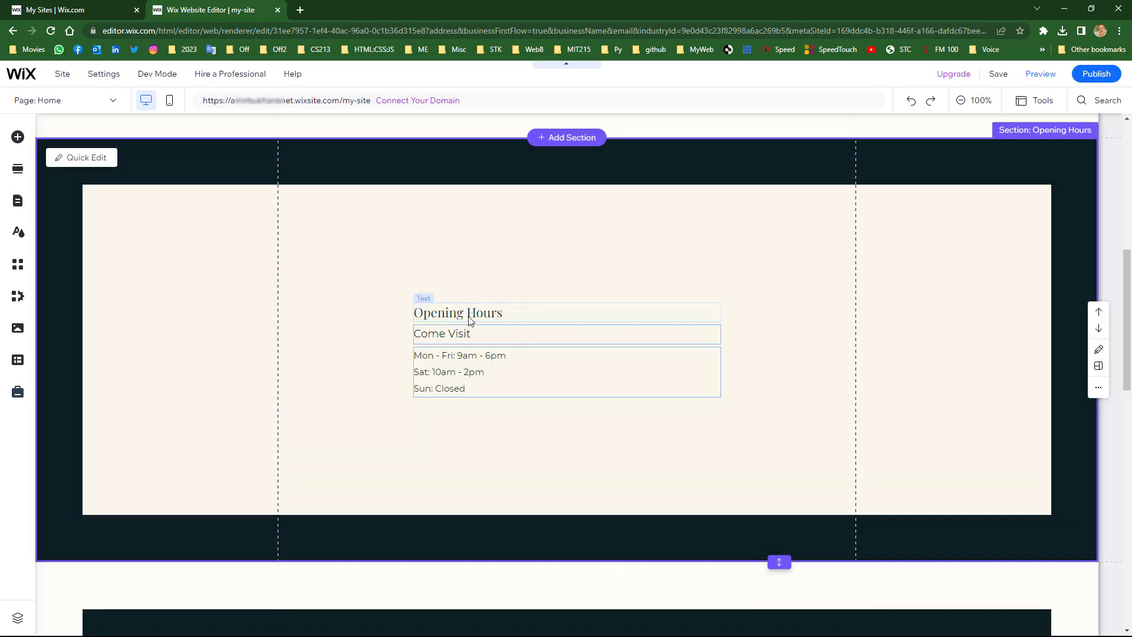
{"action": "scroll", "coordinate": [449, 330], "scroll_direction": "down", "scroll_amount": 7}
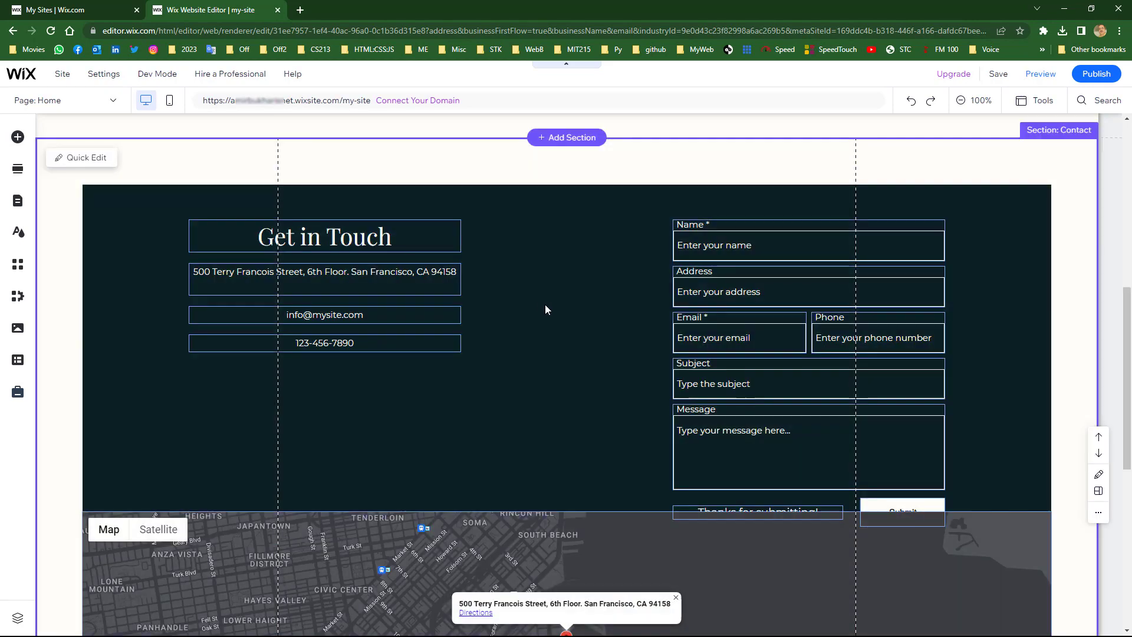
{"action": "scroll", "coordinate": [540, 303], "scroll_direction": "down", "scroll_amount": 7}
{"action": "left_click", "coordinate": [547, 432]}
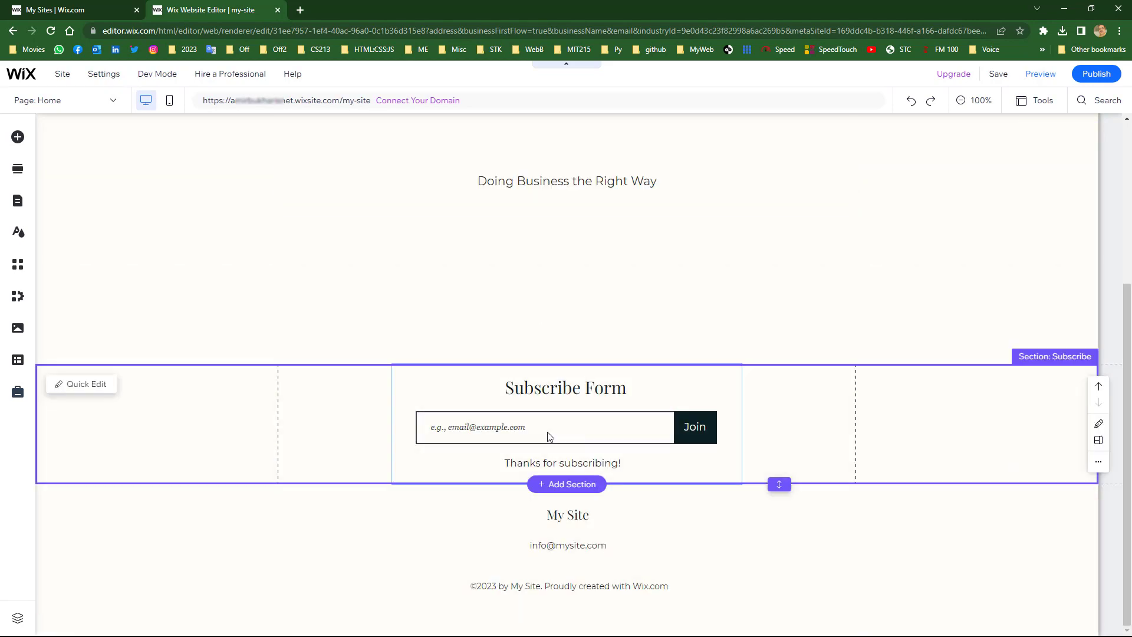
{"action": "key", "text": "Delete"}
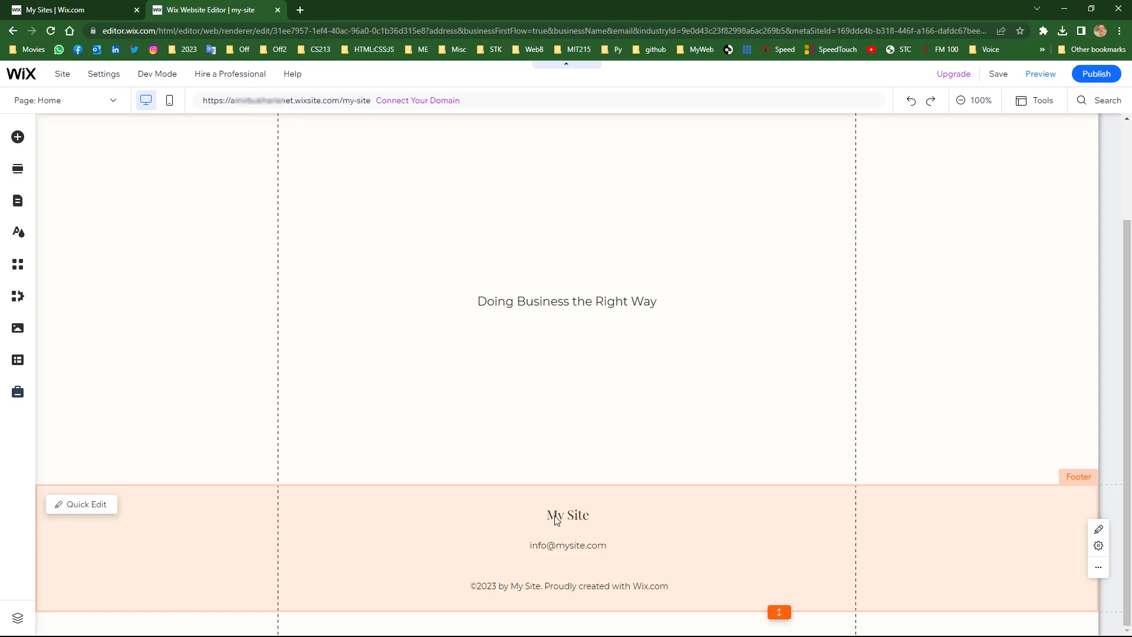
- Delete the footer's e-mail address text, My Site title and copyright line
{"action": "left_click", "coordinate": [563, 519]}
{"action": "key", "text": "Delete"}
{"action": "left_click", "coordinate": [559, 546]}
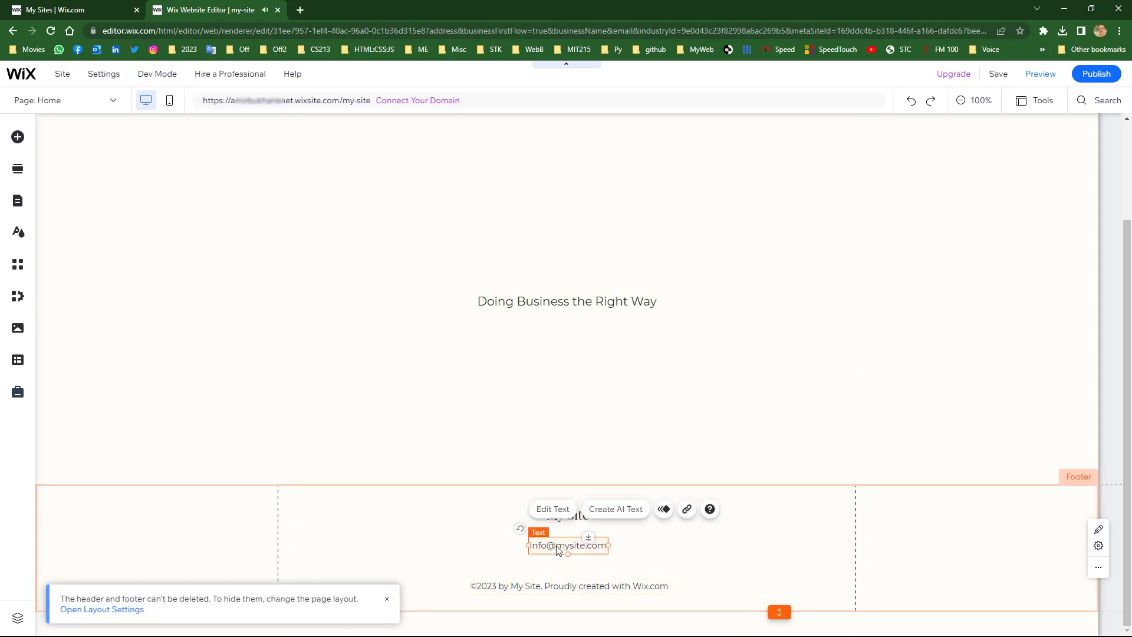
{"action": "key", "text": "Delete"}
{"action": "left_click", "coordinate": [568, 516]}
{"action": "key", "text": "Delete"}
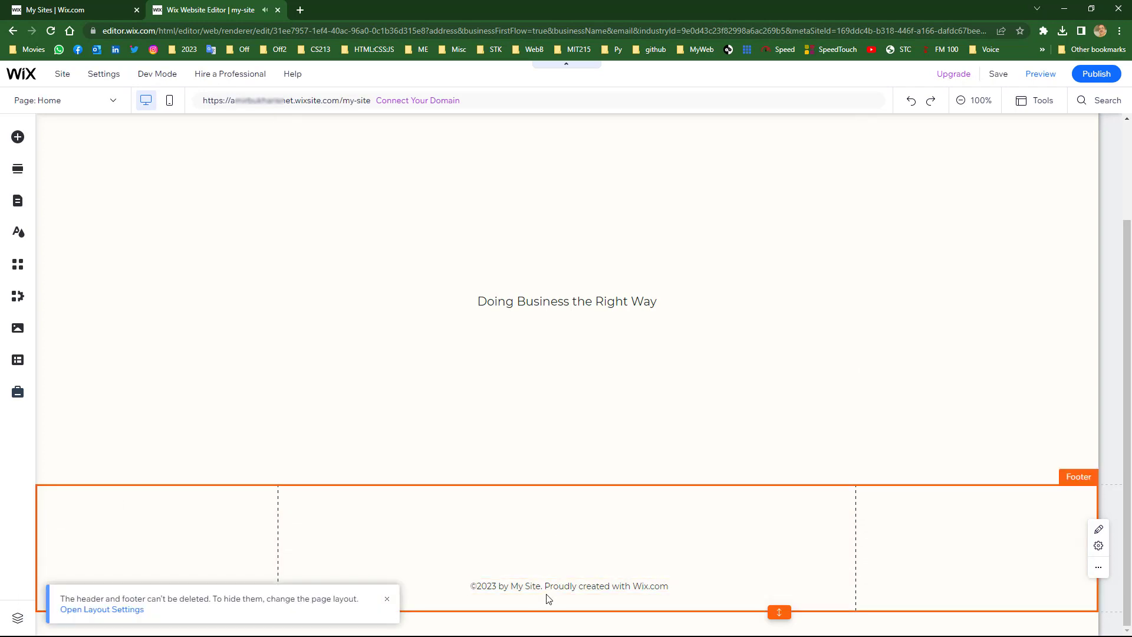
{"action": "left_click", "coordinate": [541, 587]}
{"action": "key", "text": "Delete"}
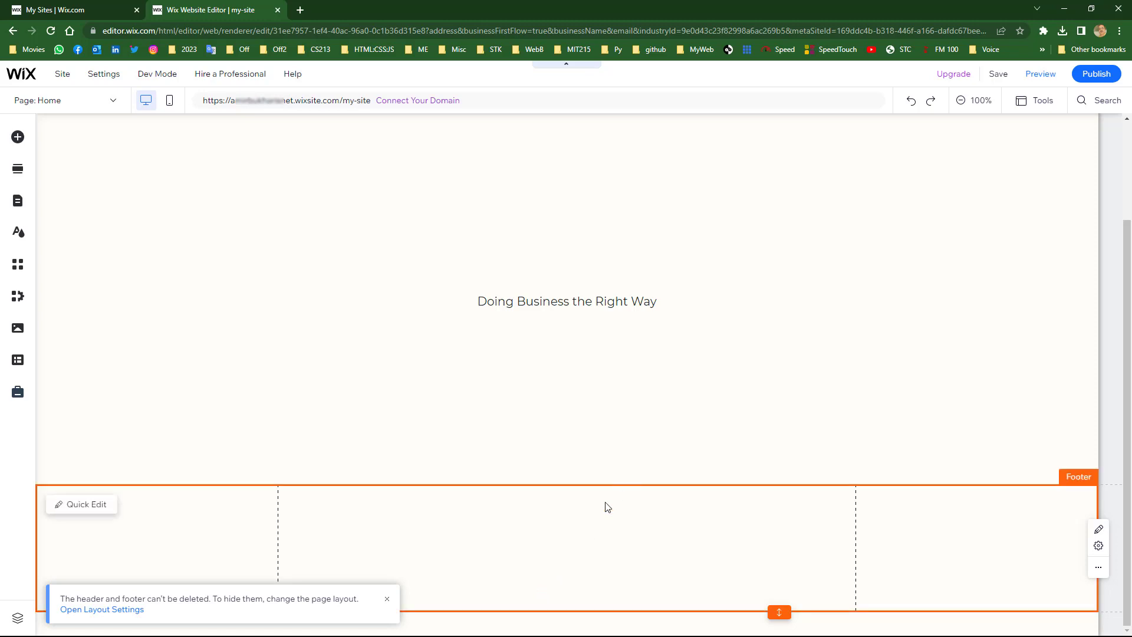
{"action": "scroll", "coordinate": [605, 502], "scroll_direction": "up", "scroll_amount": 2}
{"action": "scroll", "coordinate": [603, 476], "scroll_direction": "down", "scroll_amount": 1}
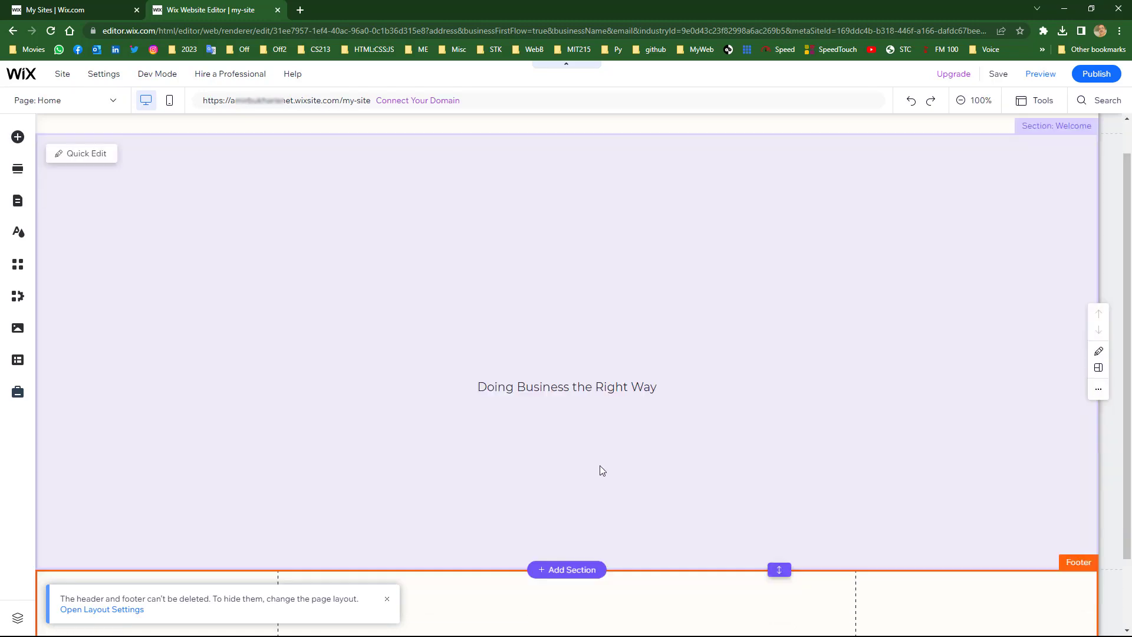
{"action": "scroll", "coordinate": [600, 470], "scroll_direction": "down", "scroll_amount": 2}
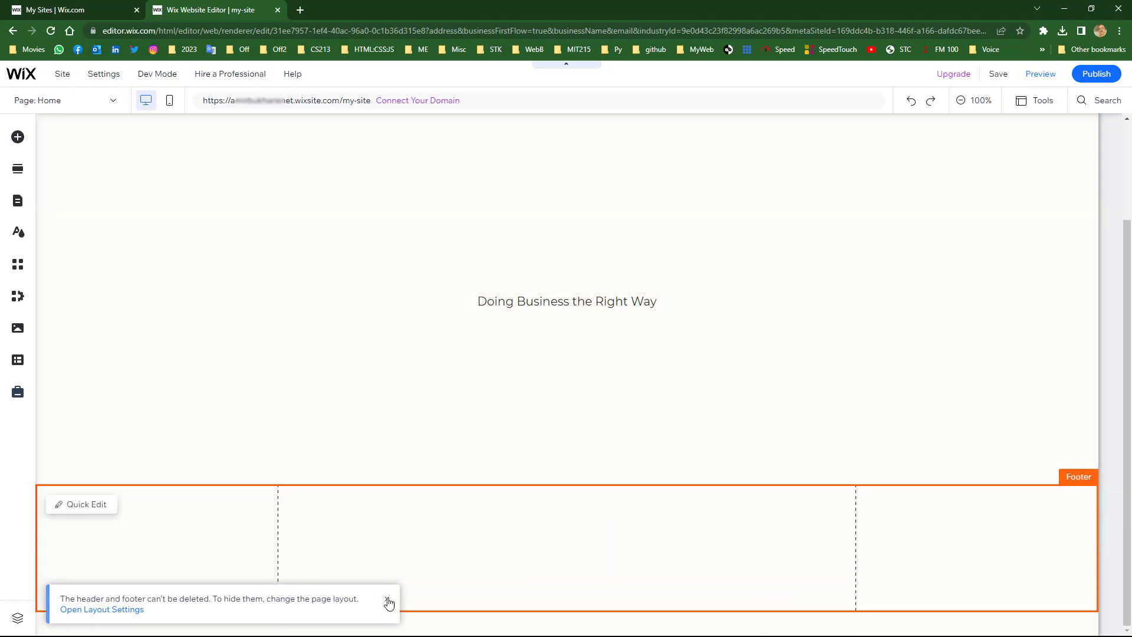
- Dismiss the header and footer notice and review the trimmed homepage
{"action": "left_click", "coordinate": [389, 601]}
{"action": "scroll", "coordinate": [425, 448], "scroll_direction": "up", "scroll_amount": 2}
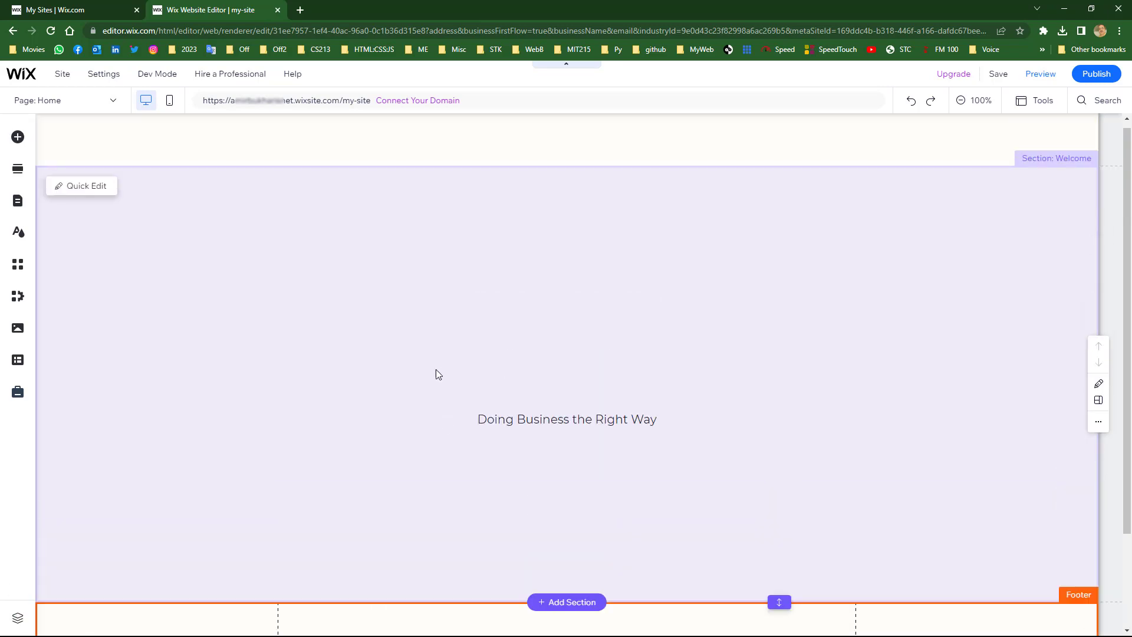
{"action": "scroll", "coordinate": [472, 351], "scroll_direction": "down", "scroll_amount": 2}
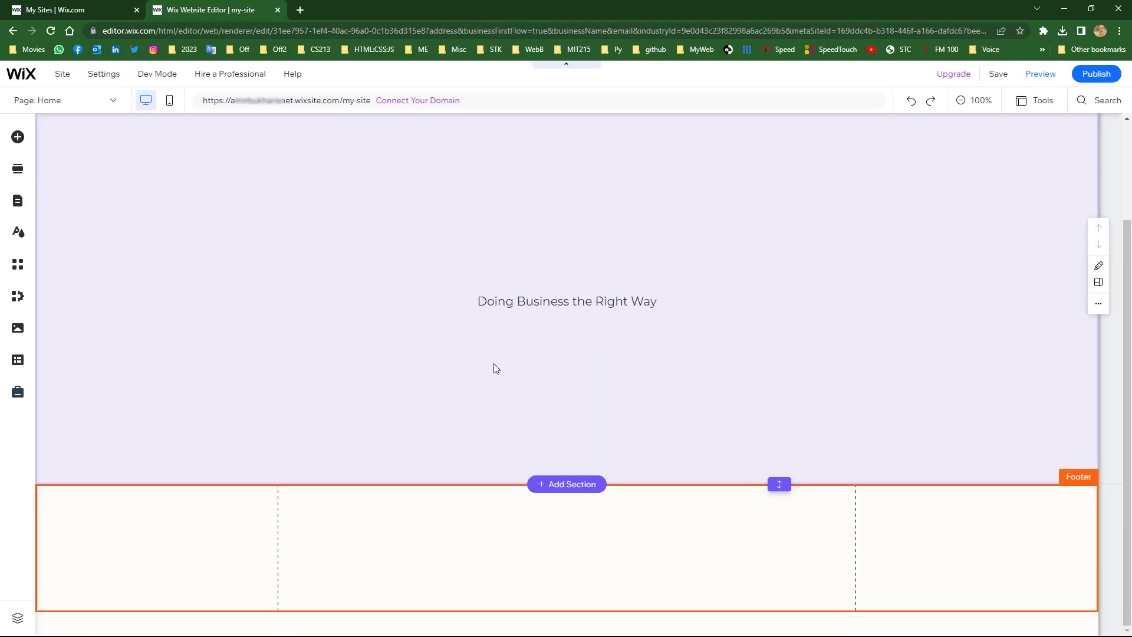
{"action": "scroll", "coordinate": [460, 364], "scroll_direction": "up", "scroll_amount": 2}
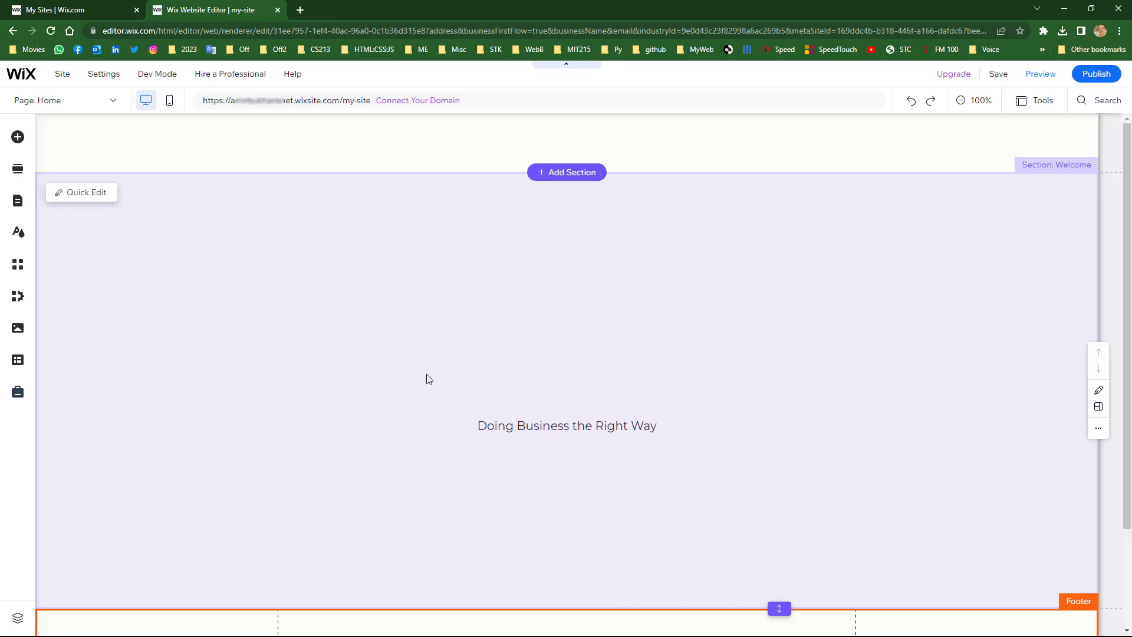
{"action": "scroll", "coordinate": [589, 289], "scroll_direction": "down", "scroll_amount": 2}
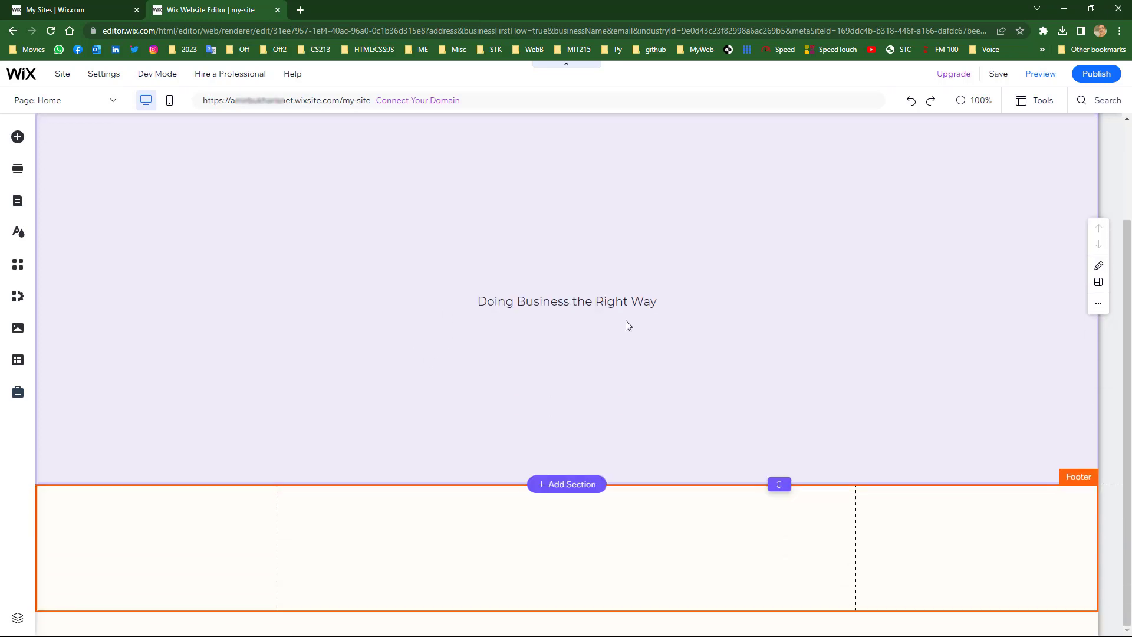
{"action": "scroll", "coordinate": [625, 322], "scroll_direction": "up", "scroll_amount": 2}
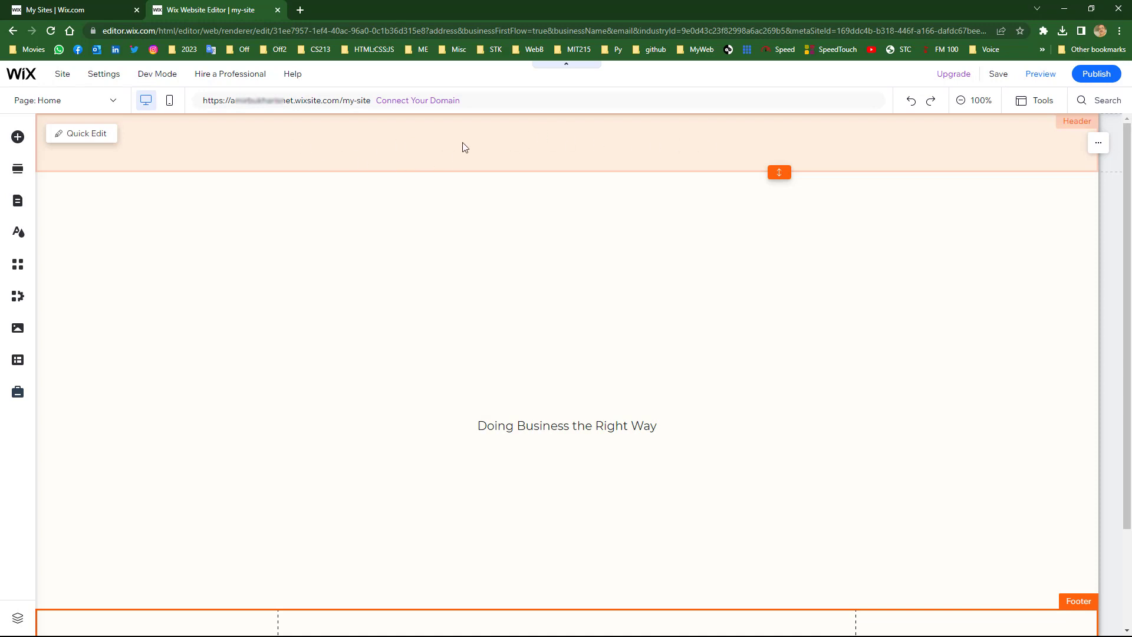
{"action": "scroll", "coordinate": [490, 282], "scroll_direction": "down", "scroll_amount": 2}
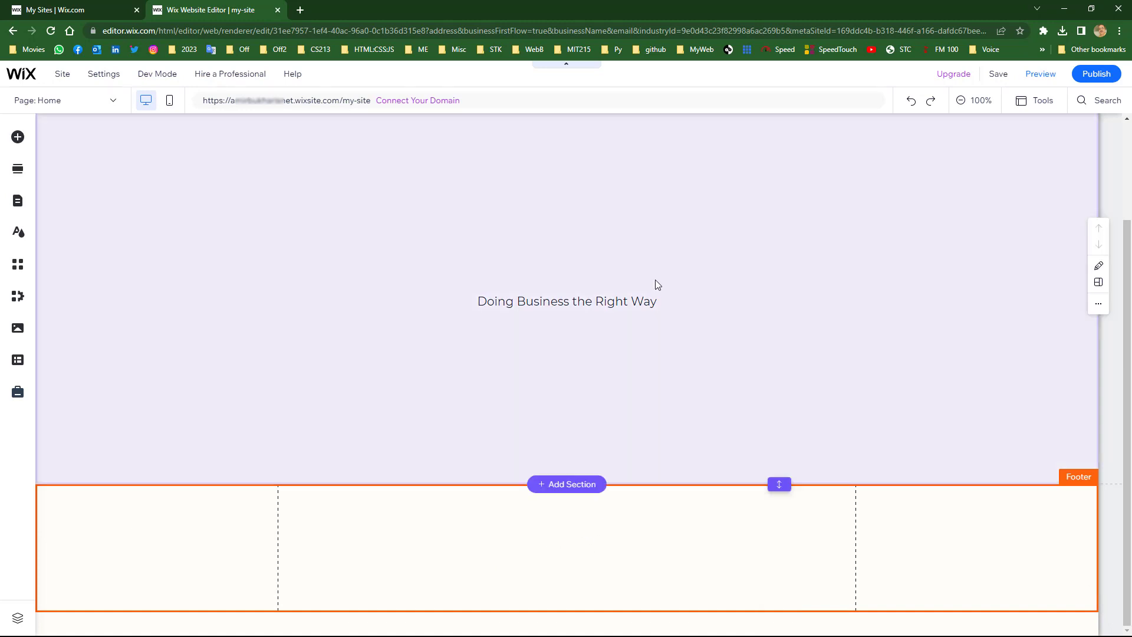
{"action": "scroll", "coordinate": [609, 263], "scroll_direction": "up", "scroll_amount": 2}
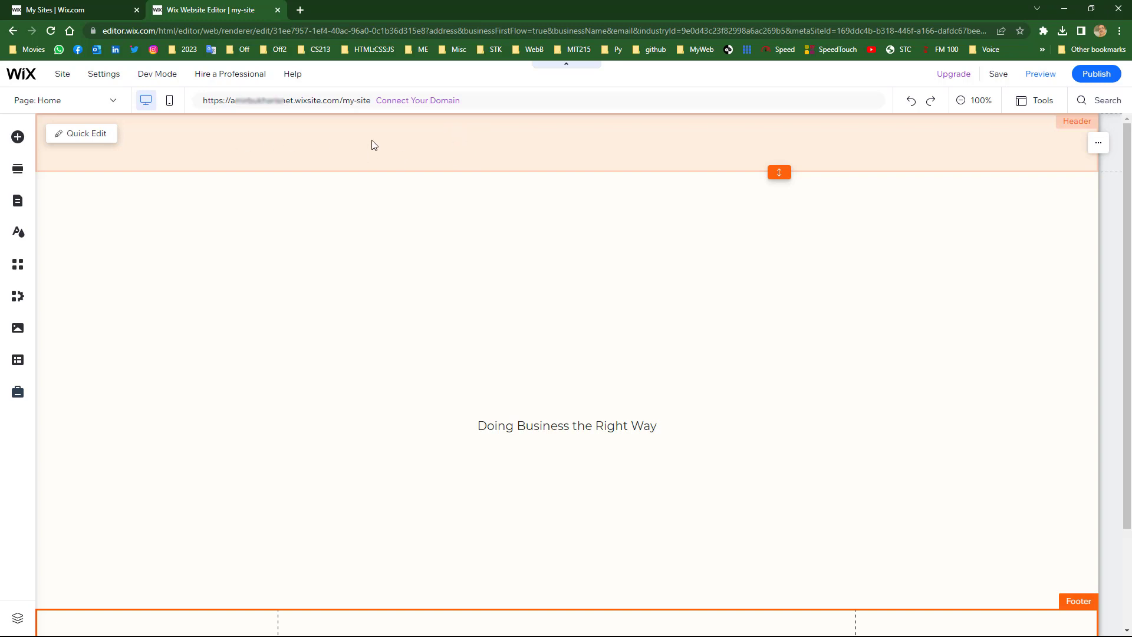
{"action": "scroll", "coordinate": [531, 354], "scroll_direction": "down", "scroll_amount": 2}
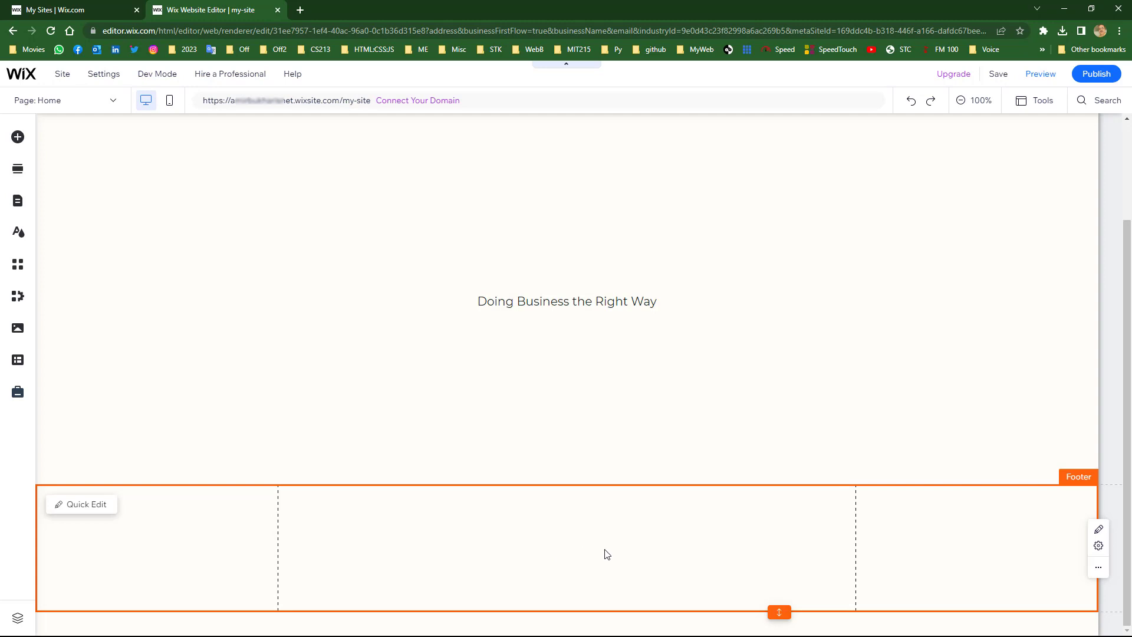
{"action": "scroll", "coordinate": [539, 354], "scroll_direction": "up", "scroll_amount": 2}
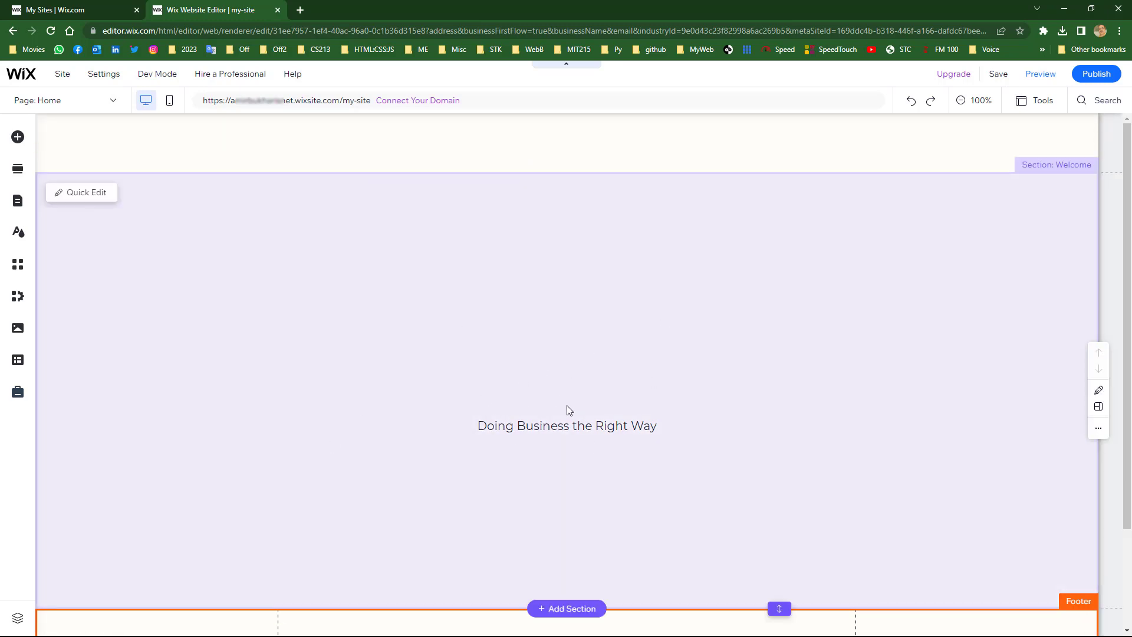
{"action": "scroll", "coordinate": [457, 322], "scroll_direction": "down", "scroll_amount": 2}
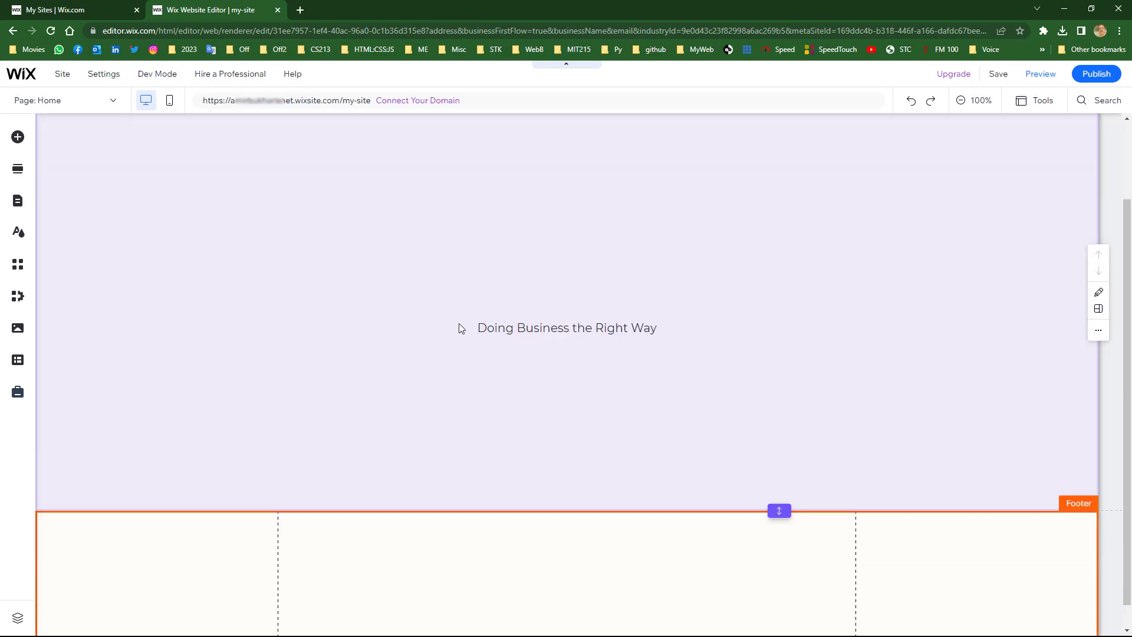
{"action": "scroll", "coordinate": [459, 325], "scroll_direction": "up", "scroll_amount": 2}
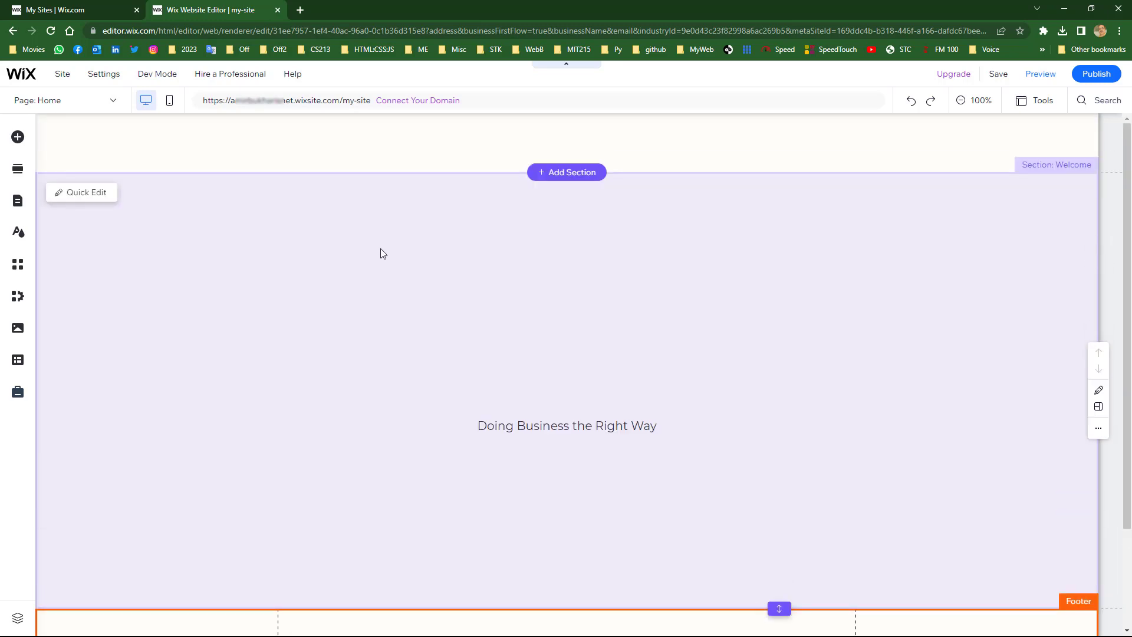
{"action": "scroll", "coordinate": [460, 292], "scroll_direction": "down", "scroll_amount": 2}
{"action": "scroll", "coordinate": [467, 305], "scroll_direction": "up", "scroll_amount": 2}
{"action": "scroll", "coordinate": [394, 485], "scroll_direction": "down", "scroll_amount": 2}
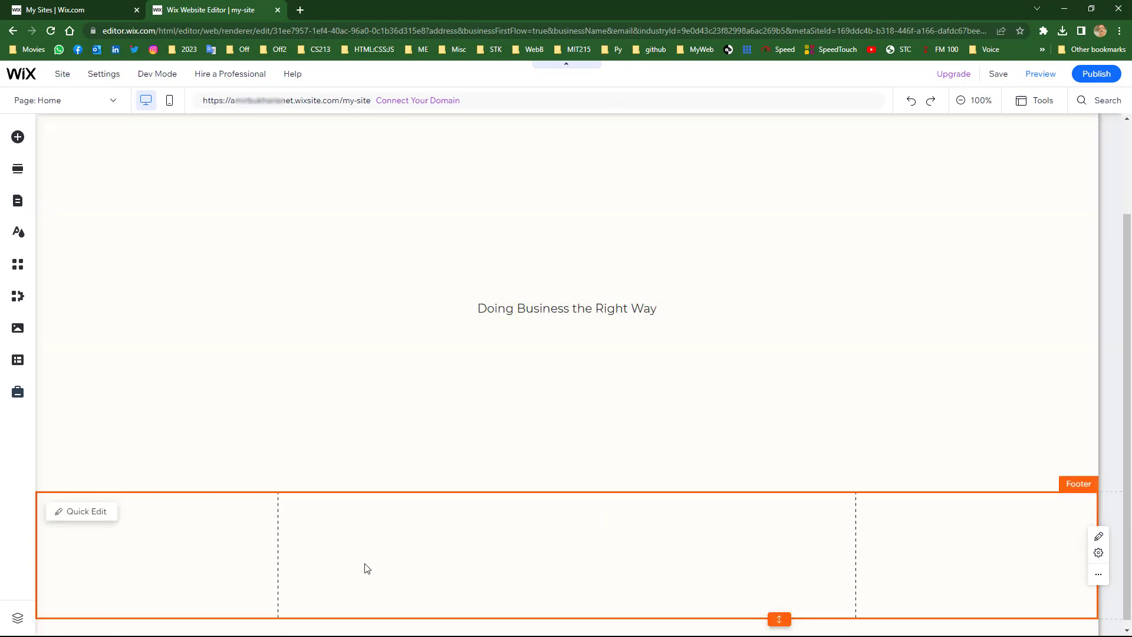
{"action": "scroll", "coordinate": [413, 396], "scroll_direction": "up", "scroll_amount": 2}
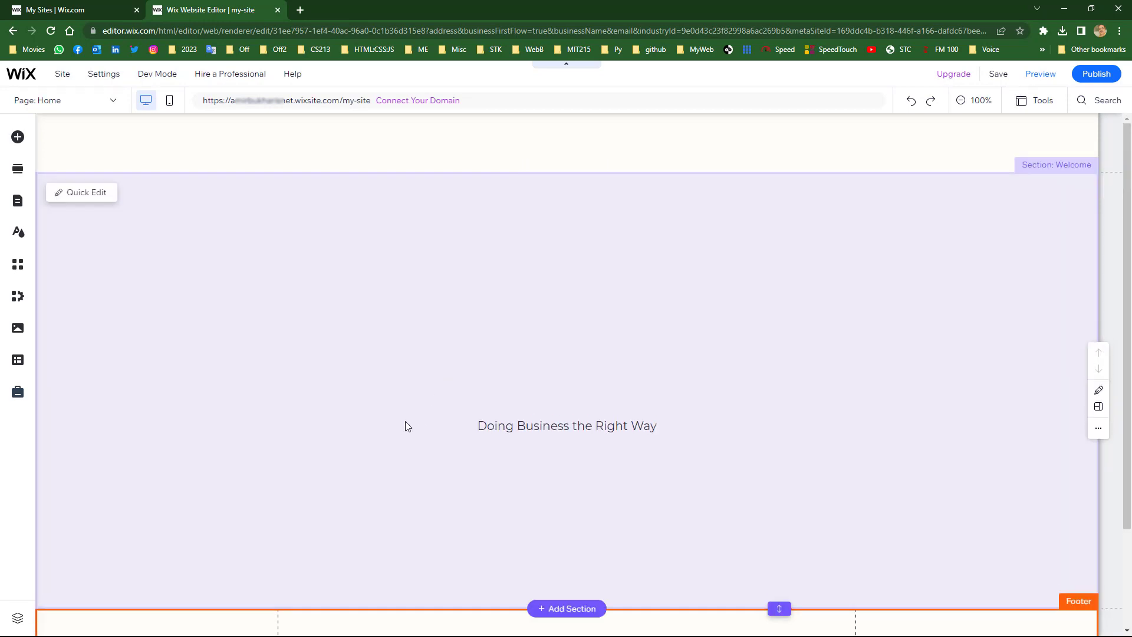
{"action": "scroll", "coordinate": [528, 312], "scroll_direction": "down", "scroll_amount": 2}
{"action": "scroll", "coordinate": [532, 324], "scroll_direction": "up", "scroll_amount": 2}
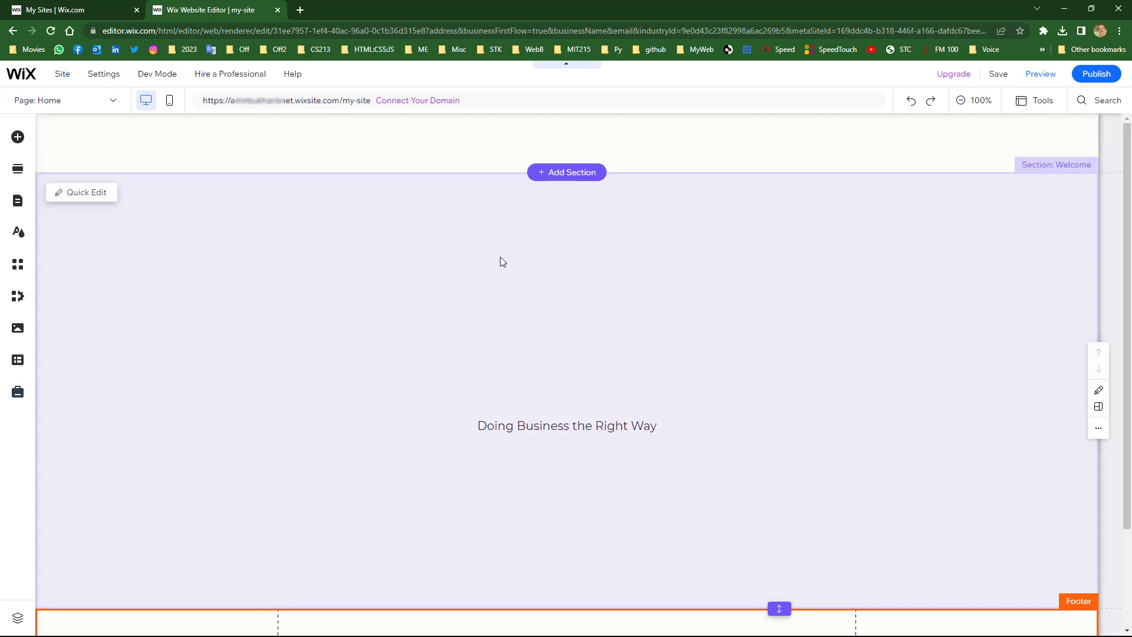
- Delete the Welcome section's 'Doing Business the Right Way' heading, leaving the section empty
{"action": "left_click", "coordinate": [501, 257]}
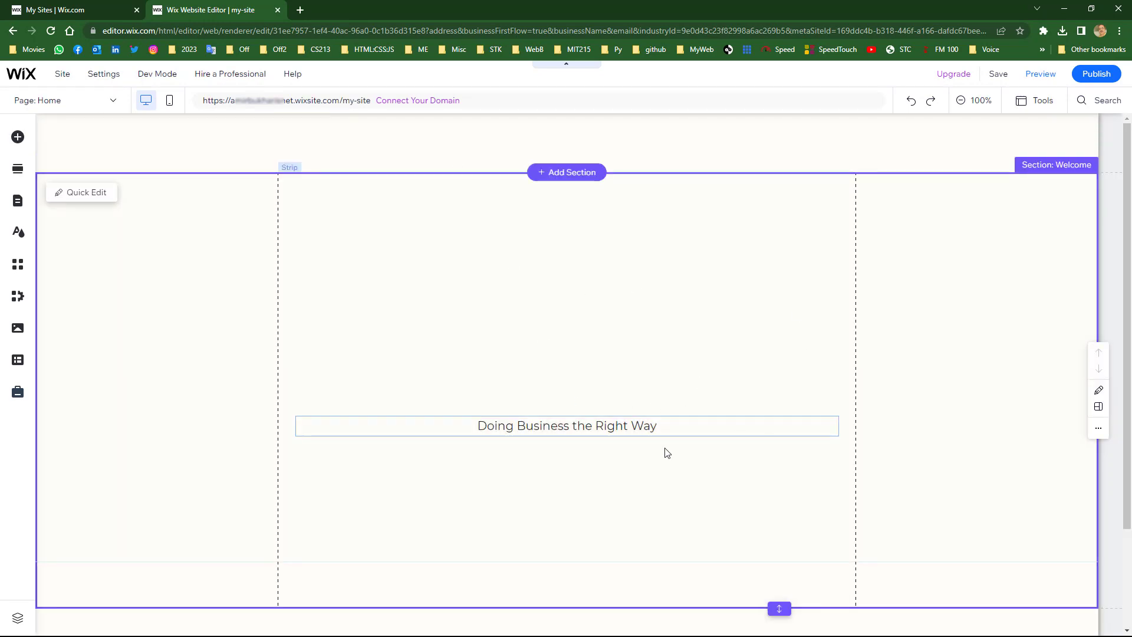
{"action": "left_click", "coordinate": [507, 427]}
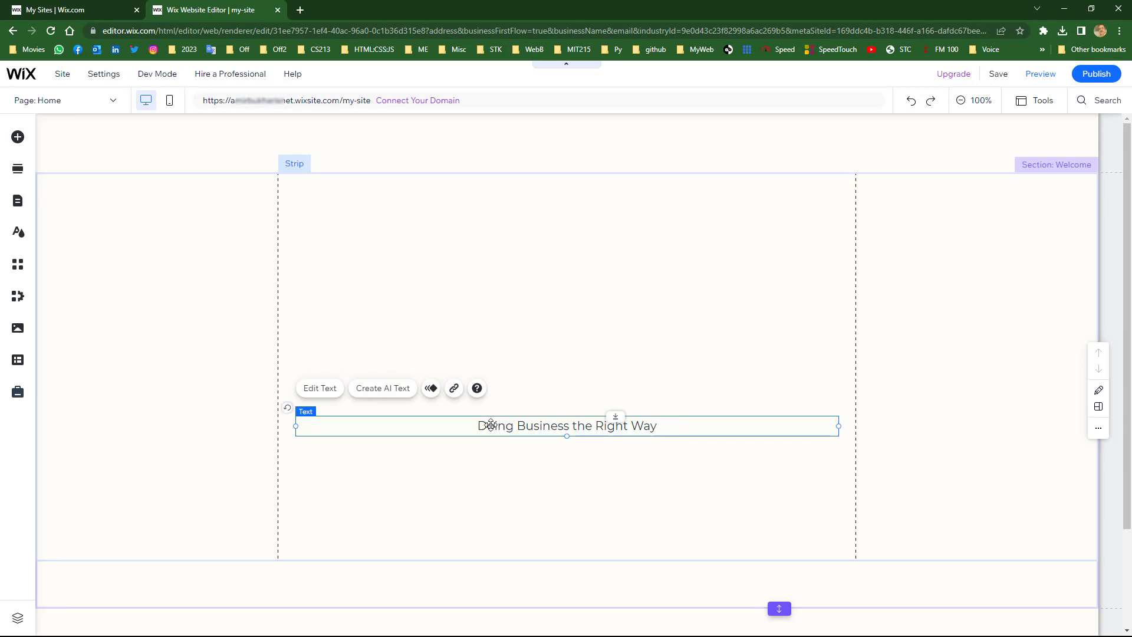
{"action": "key", "text": "Delete"}
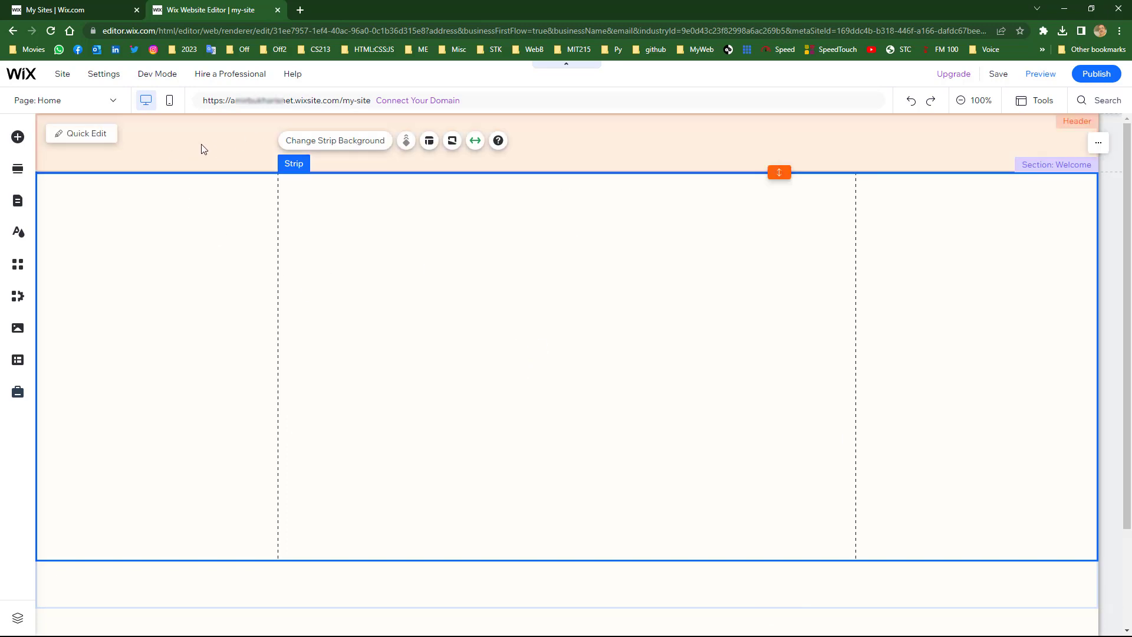
{"action": "left_click", "coordinate": [201, 143]}
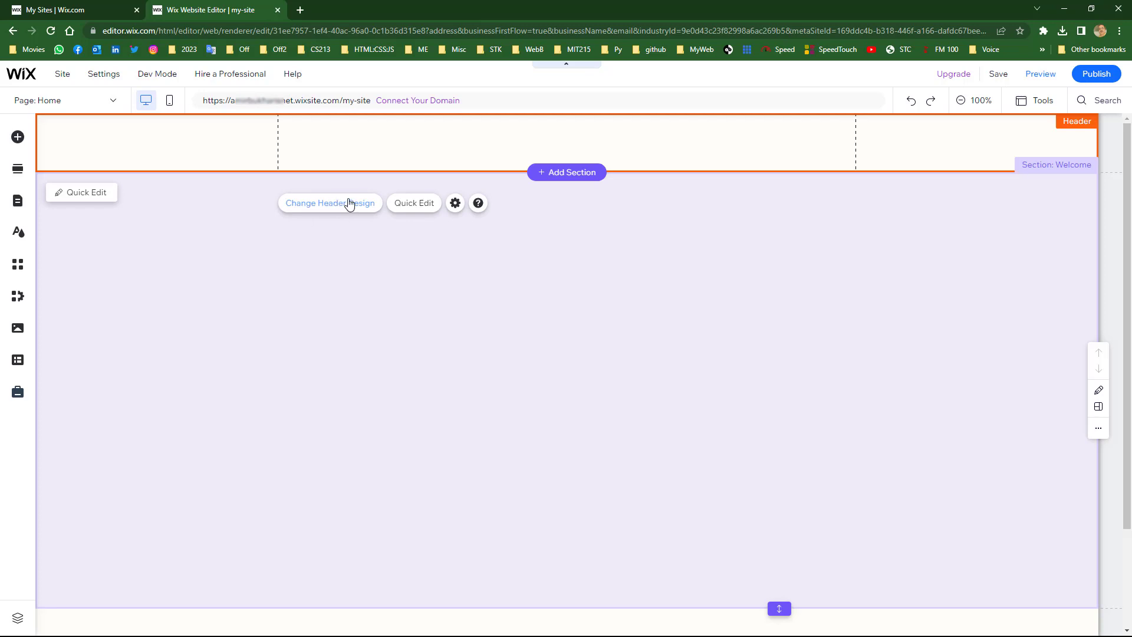
- Apply the pink header design to the site header
{"action": "left_click", "coordinate": [329, 207]}
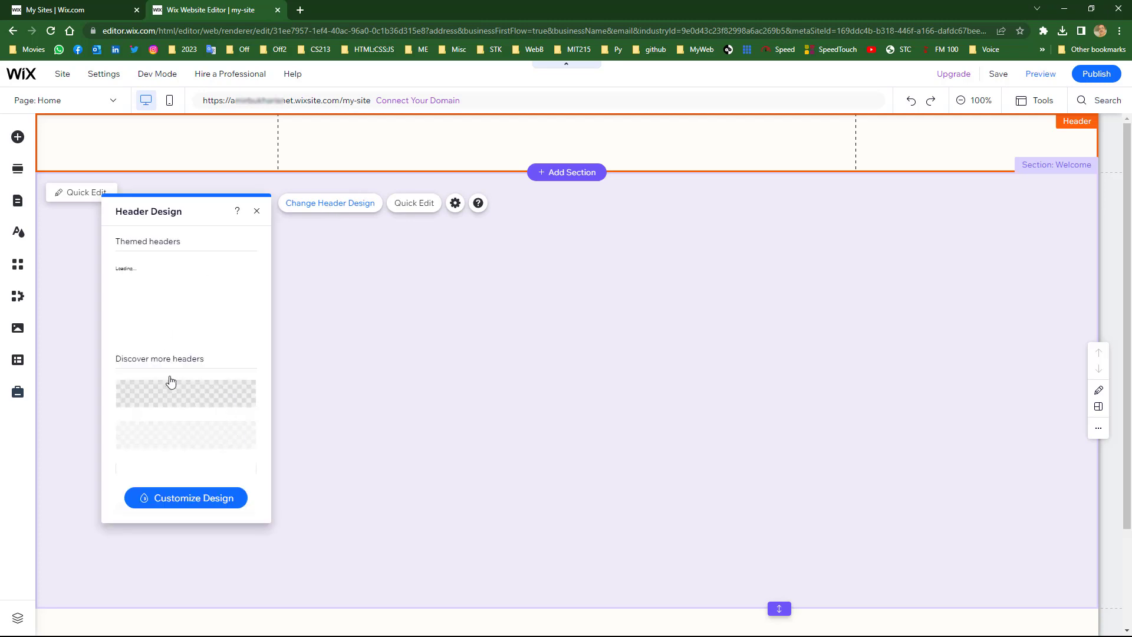
{"action": "scroll", "coordinate": [198, 413], "scroll_direction": "down", "scroll_amount": 3}
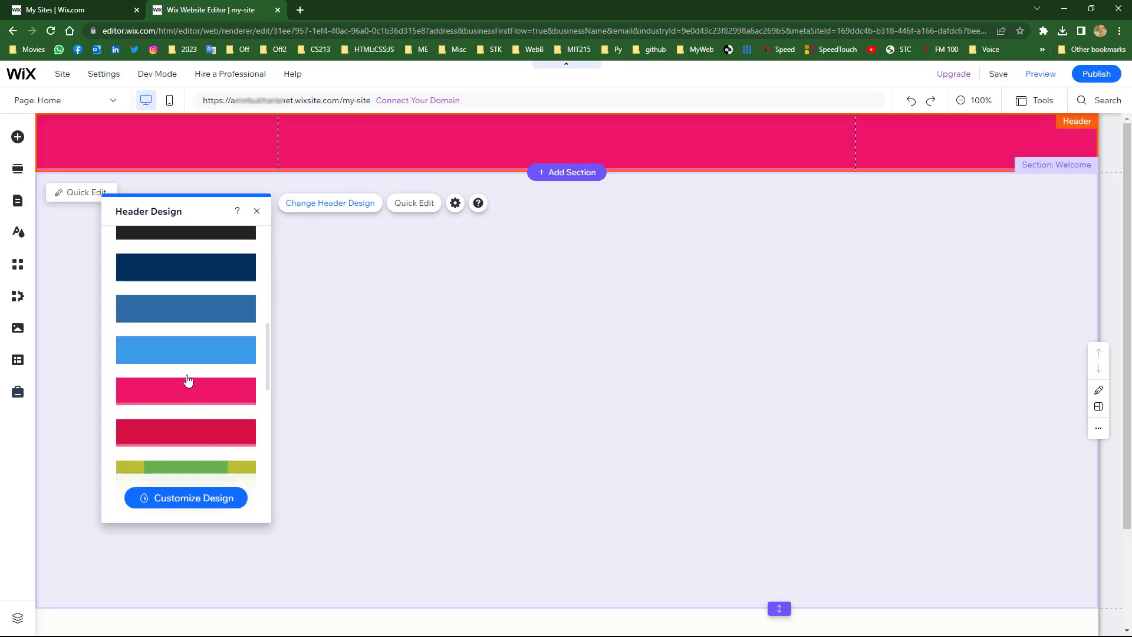
{"action": "left_click", "coordinate": [171, 396]}
{"action": "left_click", "coordinate": [403, 174]}
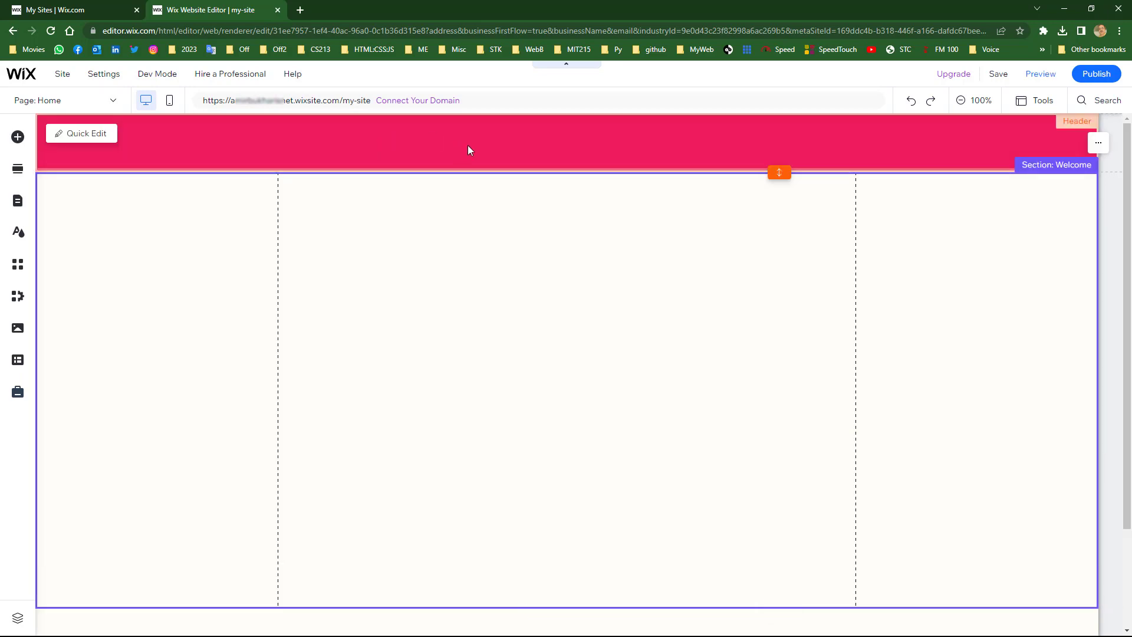
{"action": "scroll", "coordinate": [503, 352], "scroll_direction": "down", "scroll_amount": 2}
- Apply the olive-and-green footer design after first trying a blue one
{"action": "left_click", "coordinate": [380, 559]}
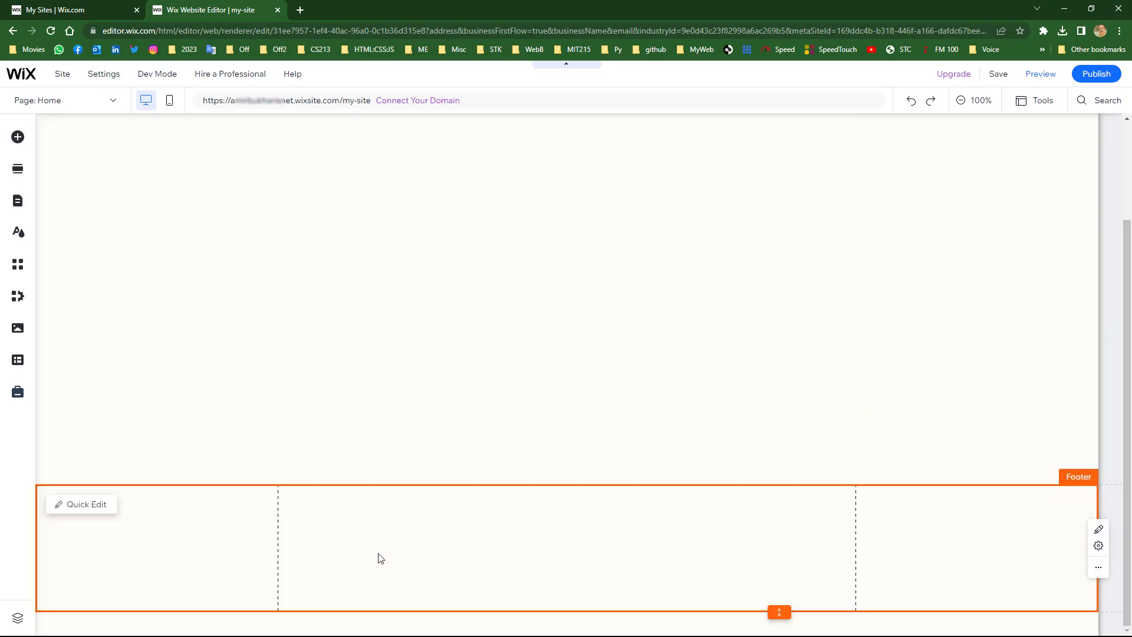
{"action": "left_click", "coordinate": [328, 454]}
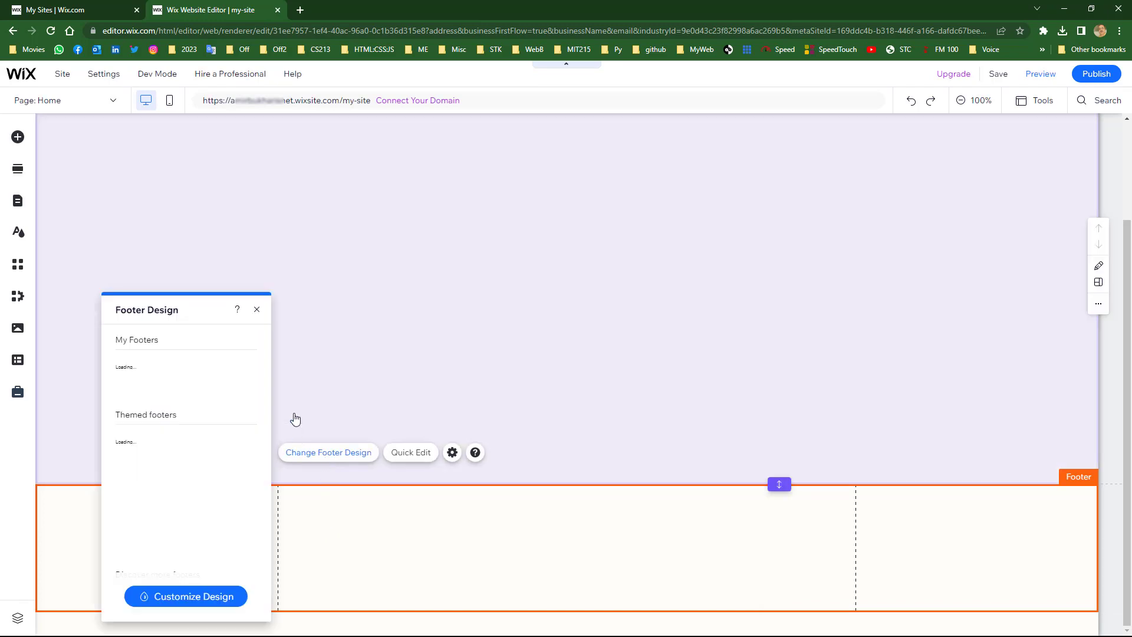
{"action": "scroll", "coordinate": [177, 472], "scroll_direction": "down", "scroll_amount": 3}
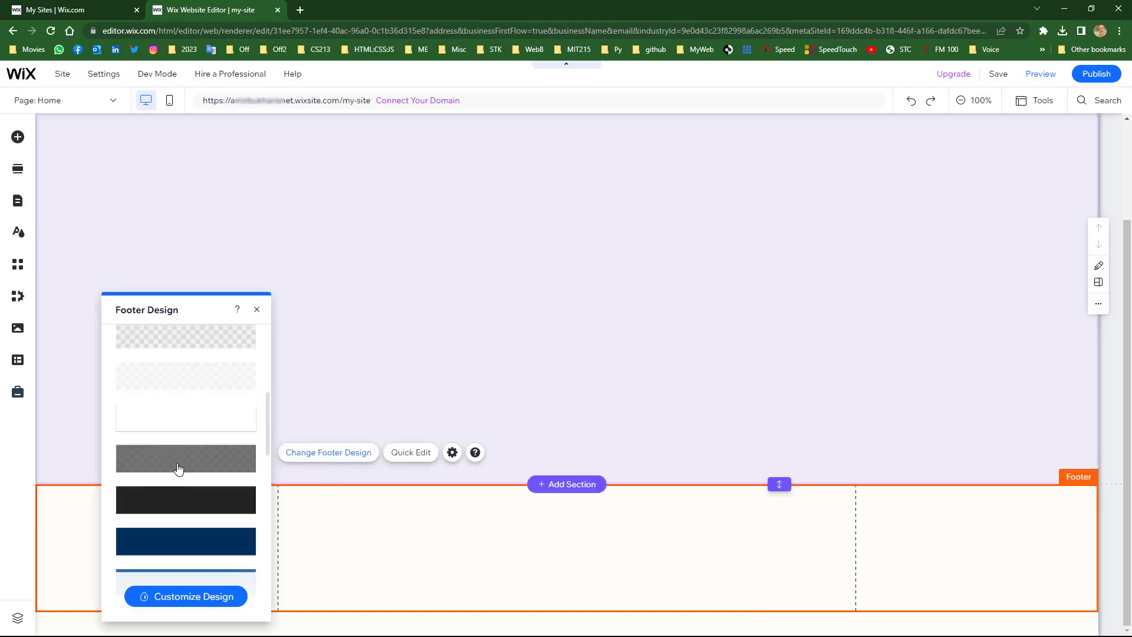
{"action": "scroll", "coordinate": [178, 468], "scroll_direction": "down", "scroll_amount": 3}
{"action": "left_click", "coordinate": [180, 468]}
{"action": "scroll", "coordinate": [189, 468], "scroll_direction": "down", "scroll_amount": 2}
{"action": "left_click", "coordinate": [194, 465]}
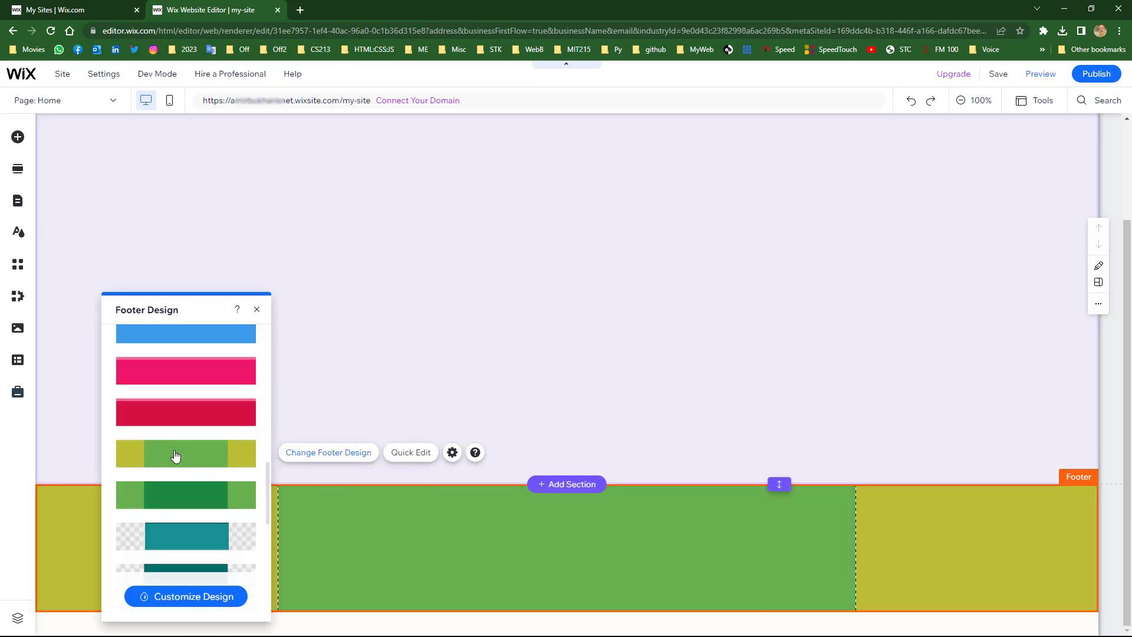
{"action": "left_click", "coordinate": [411, 348]}
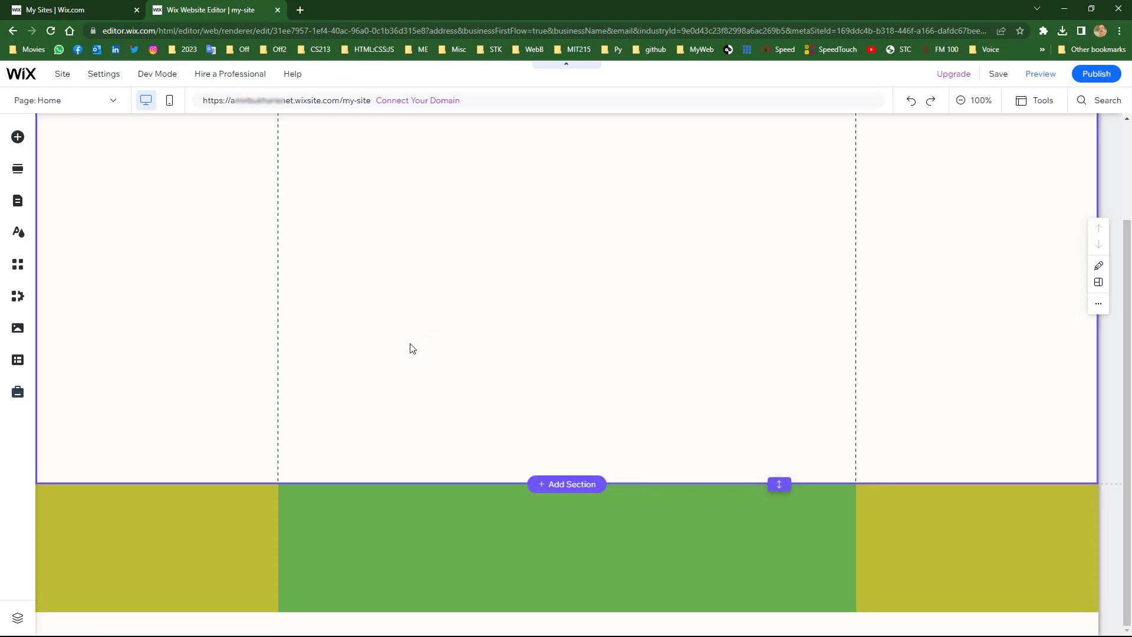
{"action": "scroll", "coordinate": [564, 318], "scroll_direction": "up", "scroll_amount": 3}
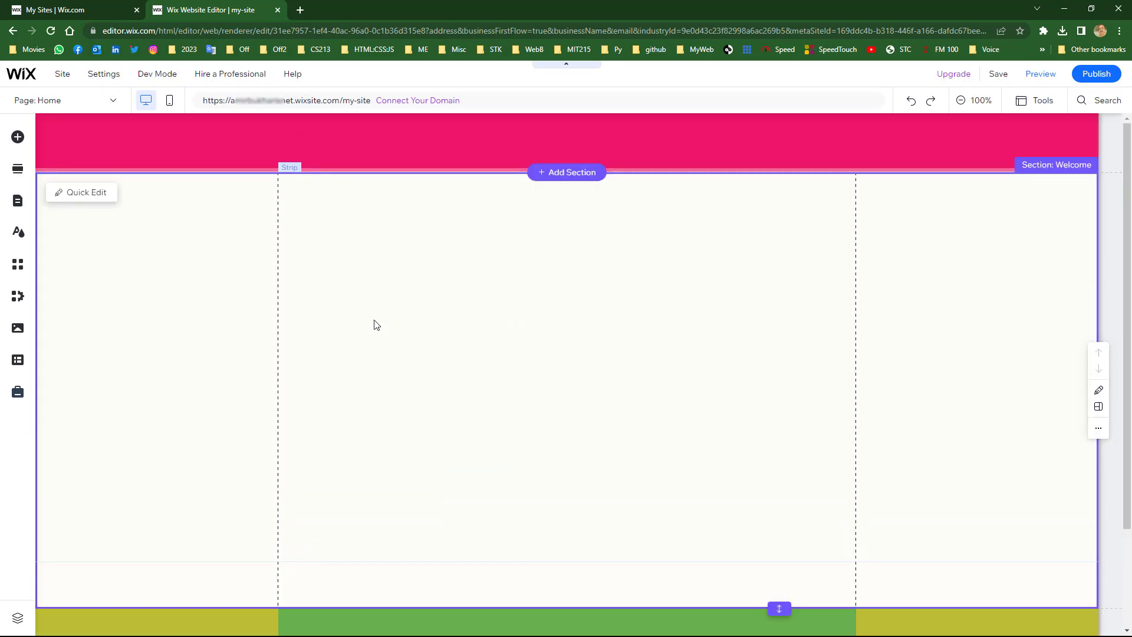
- Give the Welcome section's strip a plain green #BADA55 colour background
{"action": "left_click", "coordinate": [374, 303]}
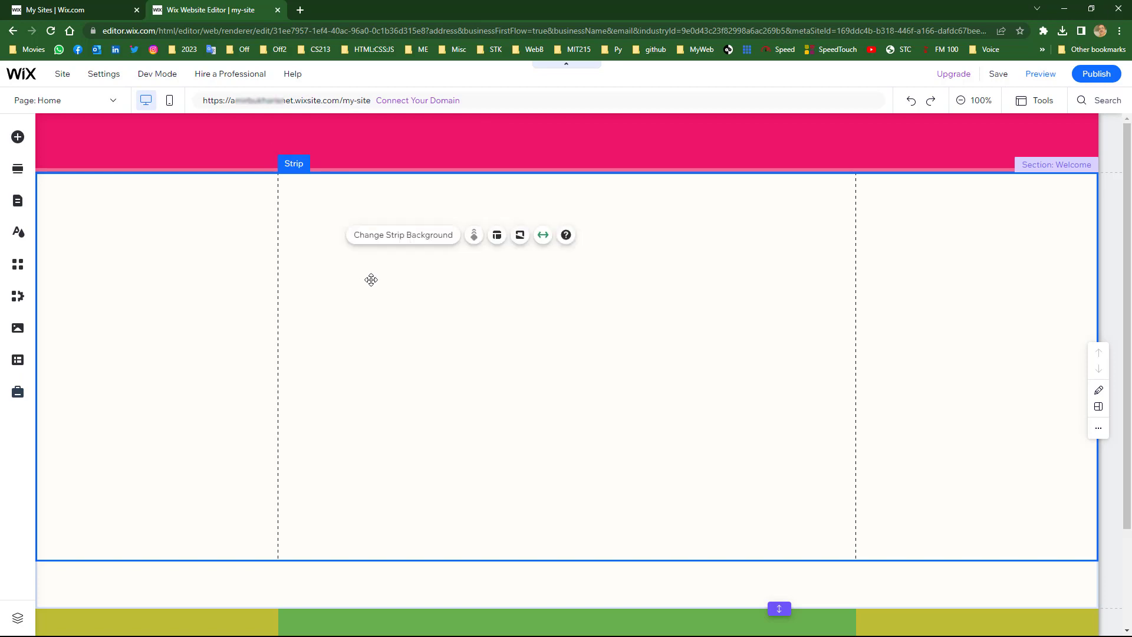
{"action": "left_click", "coordinate": [387, 237]}
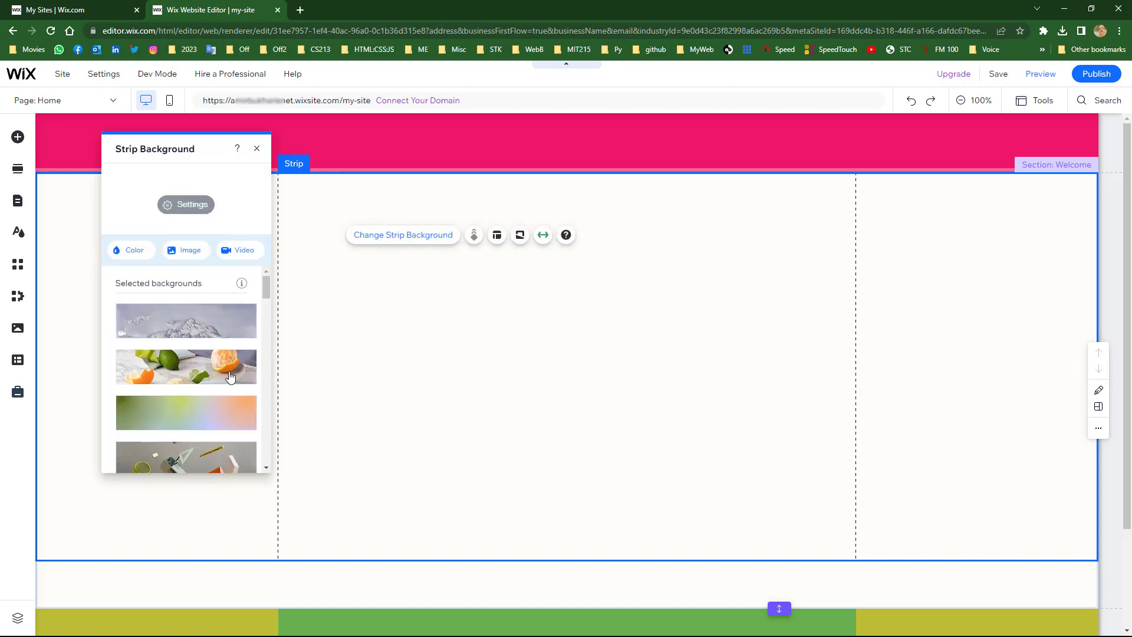
{"action": "left_click", "coordinate": [134, 253]}
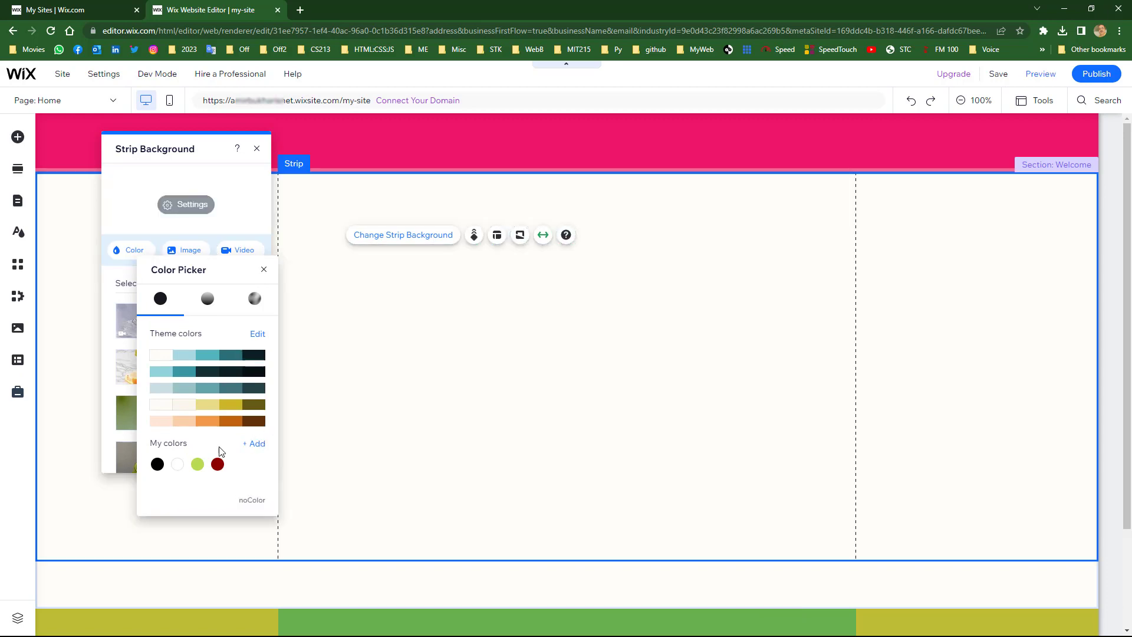
{"action": "left_click", "coordinate": [197, 465]}
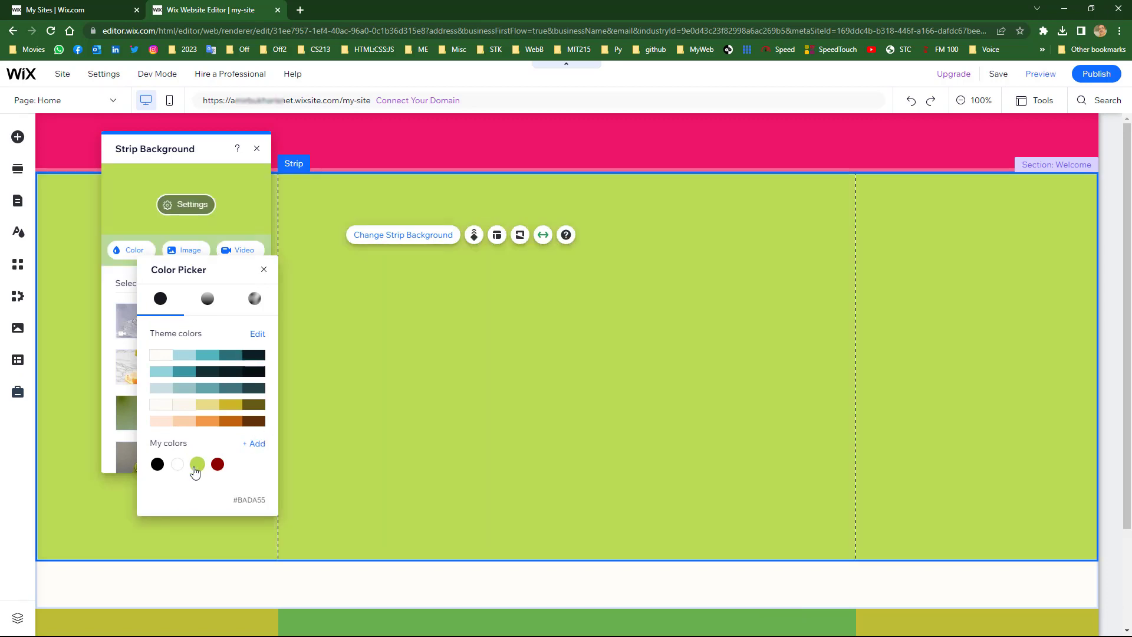
{"action": "left_click", "coordinate": [427, 355]}
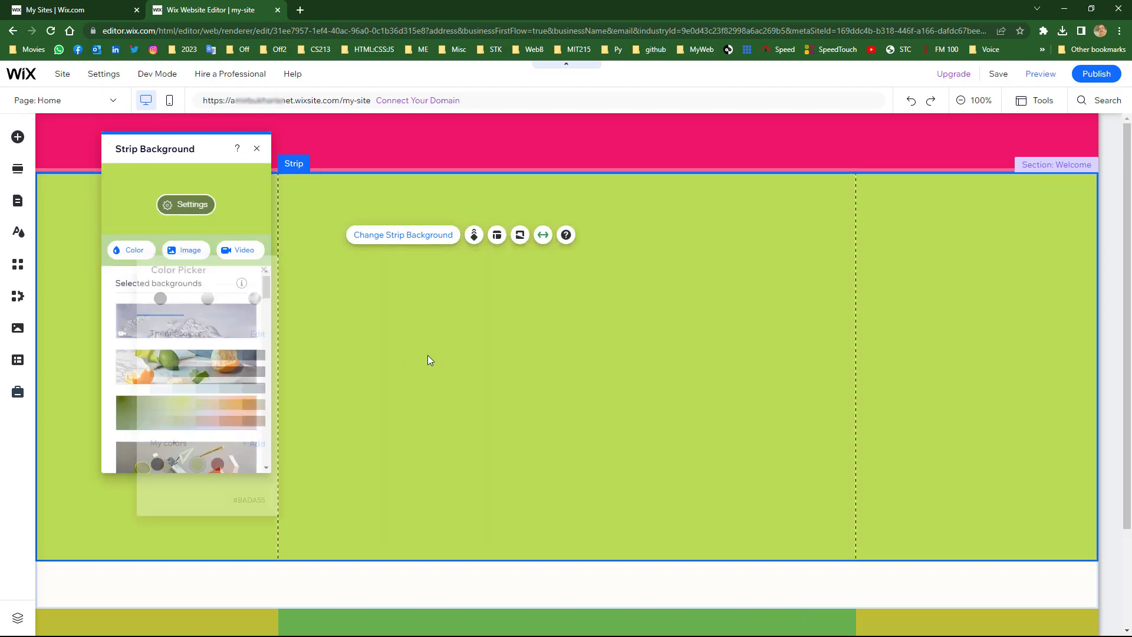
{"action": "left_click", "coordinate": [256, 149]}
- Select the whole strip, including the white band below the green
{"action": "scroll", "coordinate": [737, 354], "scroll_direction": "down", "scroll_amount": 2}
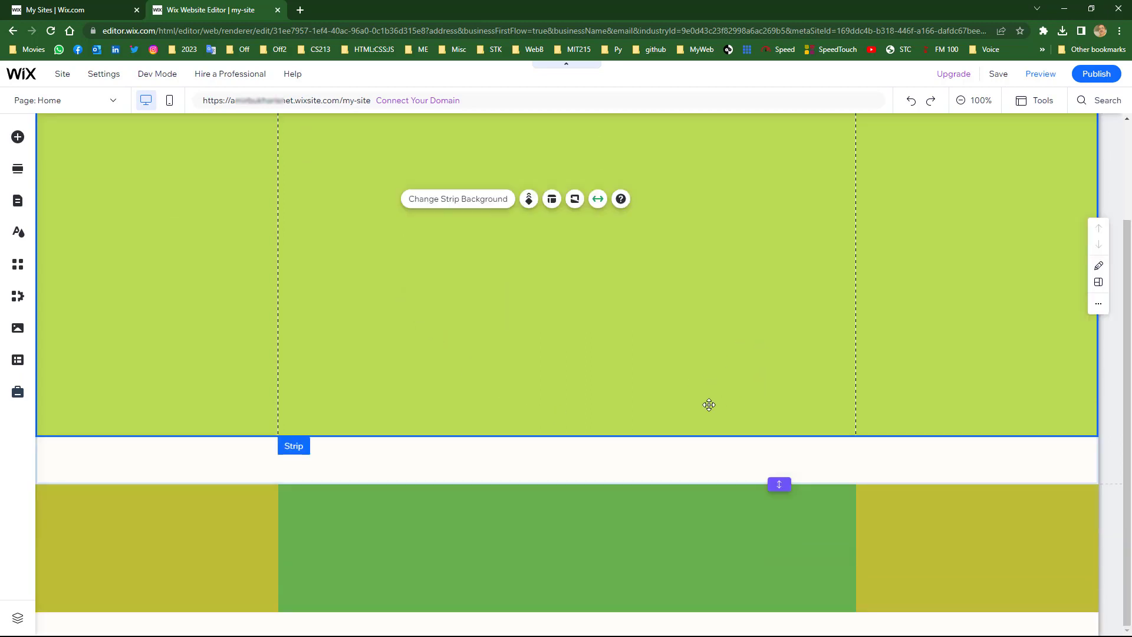
{"action": "left_click", "coordinate": [491, 475]}
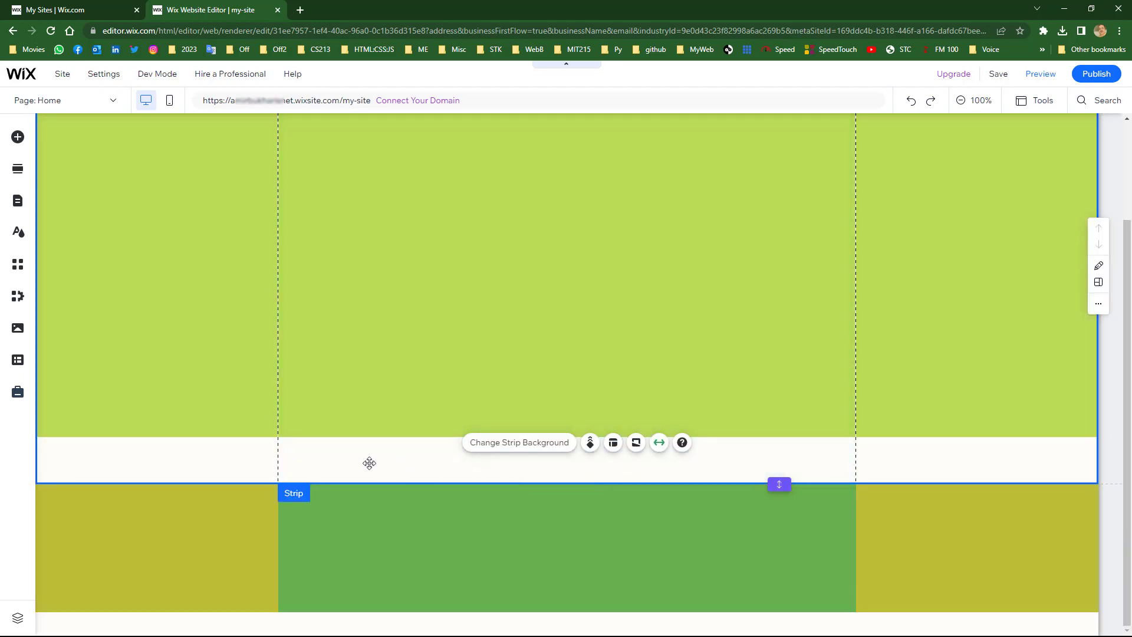
{"action": "scroll", "coordinate": [507, 321], "scroll_direction": "up", "scroll_amount": 2}
{"action": "scroll", "coordinate": [512, 366], "scroll_direction": "down", "scroll_amount": 2}
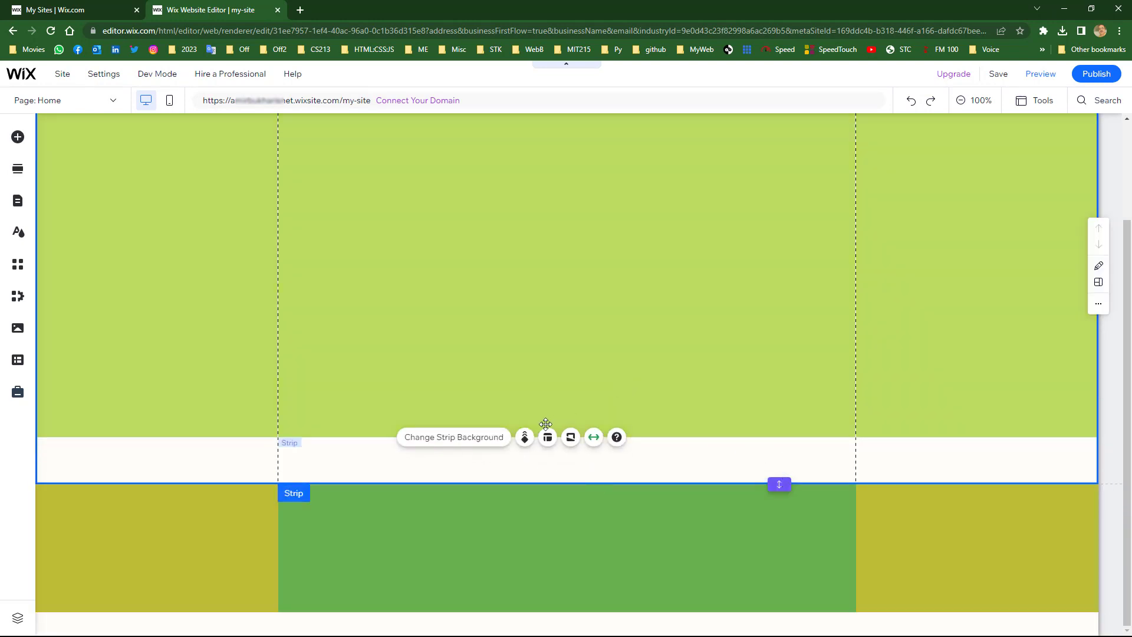
{"action": "scroll", "coordinate": [549, 415], "scroll_direction": "up", "scroll_amount": 2}
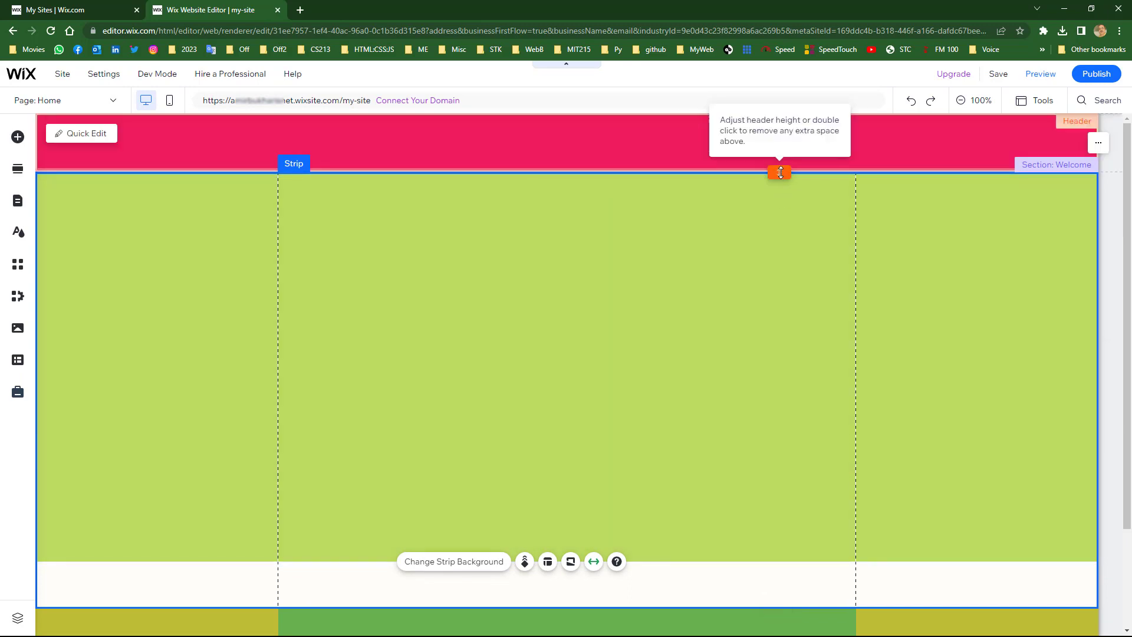
- Raise the pink header to about H 152 and remove the white band, making the section 660 px tall
{"action": "mouse_move", "coordinate": [780, 172]}
{"action": "left_mouse_down"}
{"action": "mouse_move", "coordinate": [782, 213]}
{"action": "mouse_move", "coordinate": [778, 186]}
{"action": "left_mouse_up"}
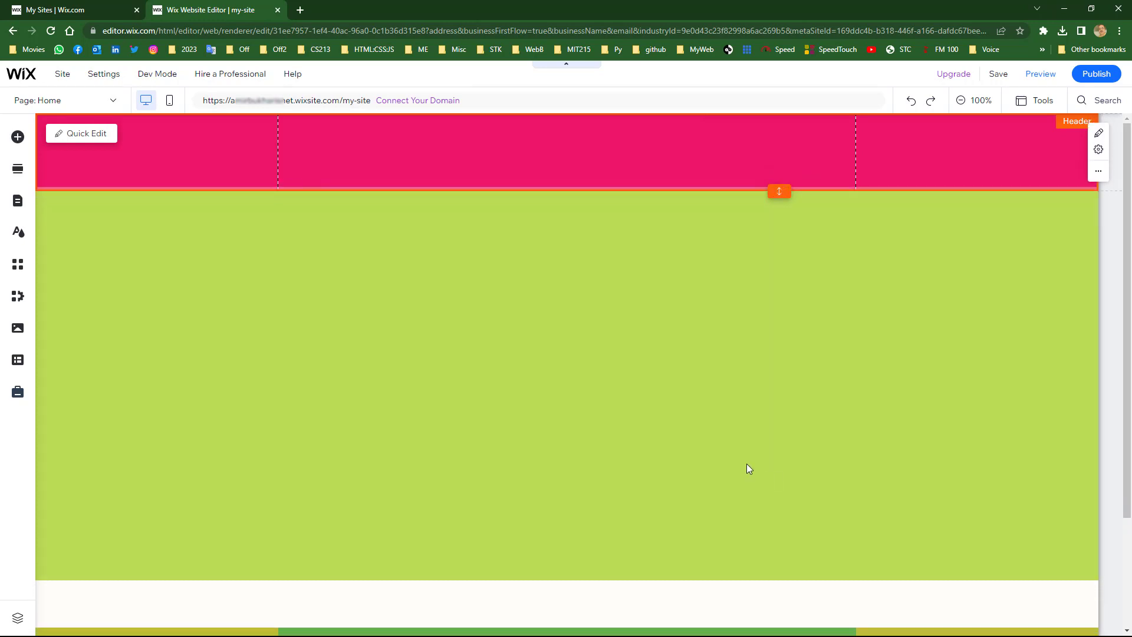
{"action": "scroll", "coordinate": [754, 471], "scroll_direction": "down", "scroll_amount": 3}
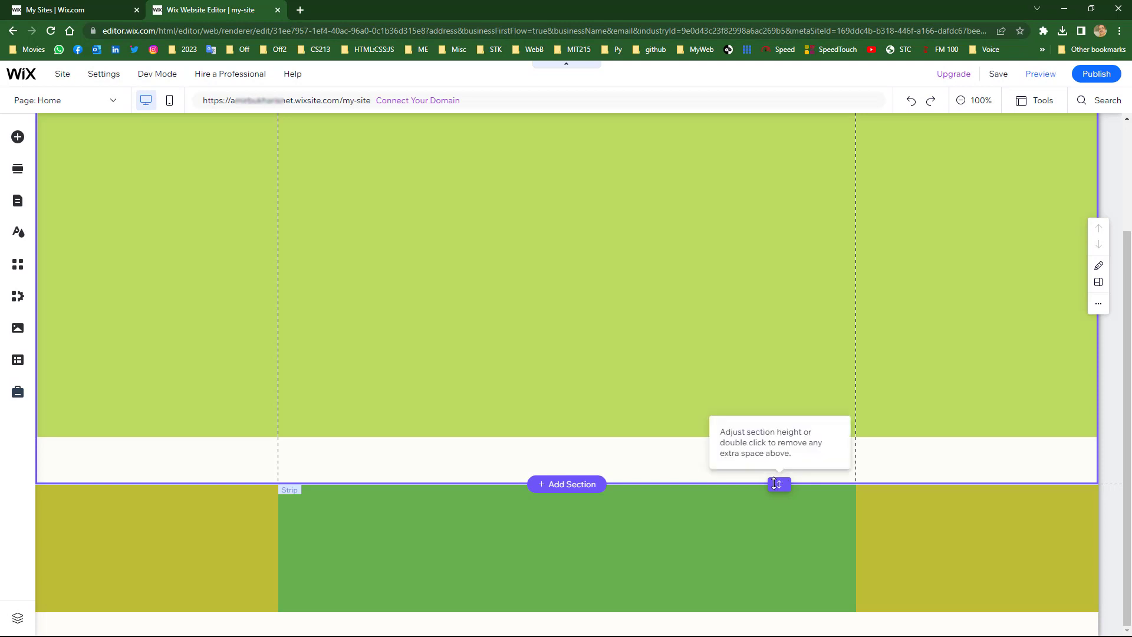
{"action": "double_click", "coordinate": [778, 470]}
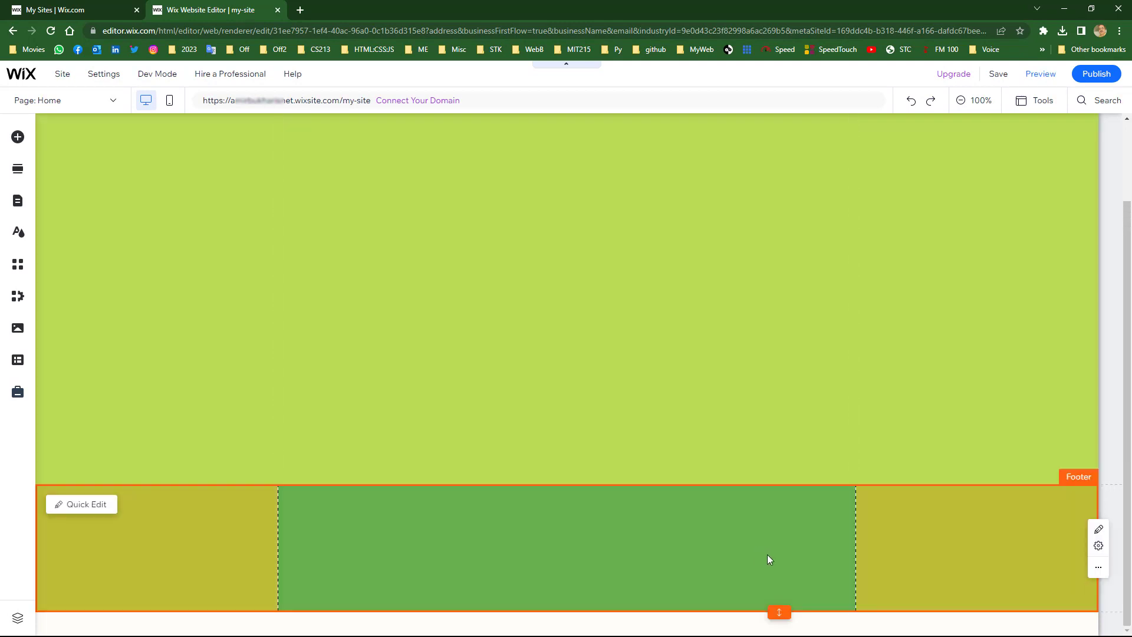
{"action": "scroll", "coordinate": [768, 554], "scroll_direction": "up", "scroll_amount": 2}
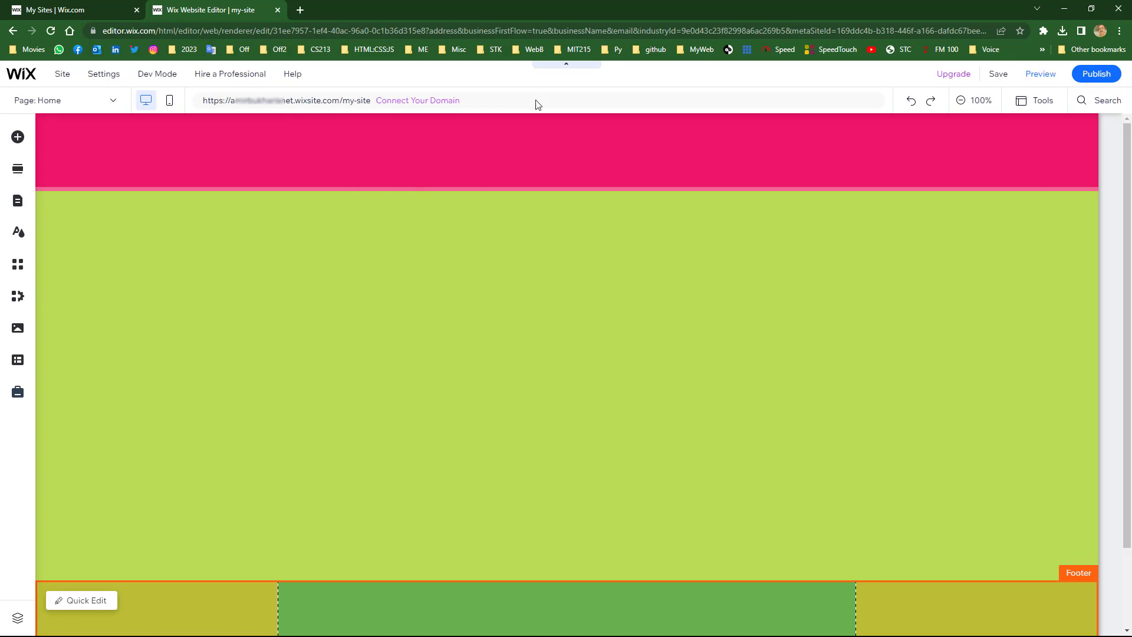
- Drop 'my-' so the free domain ends in site1, save, and choose Publish Now
{"action": "left_click", "coordinate": [999, 75]}
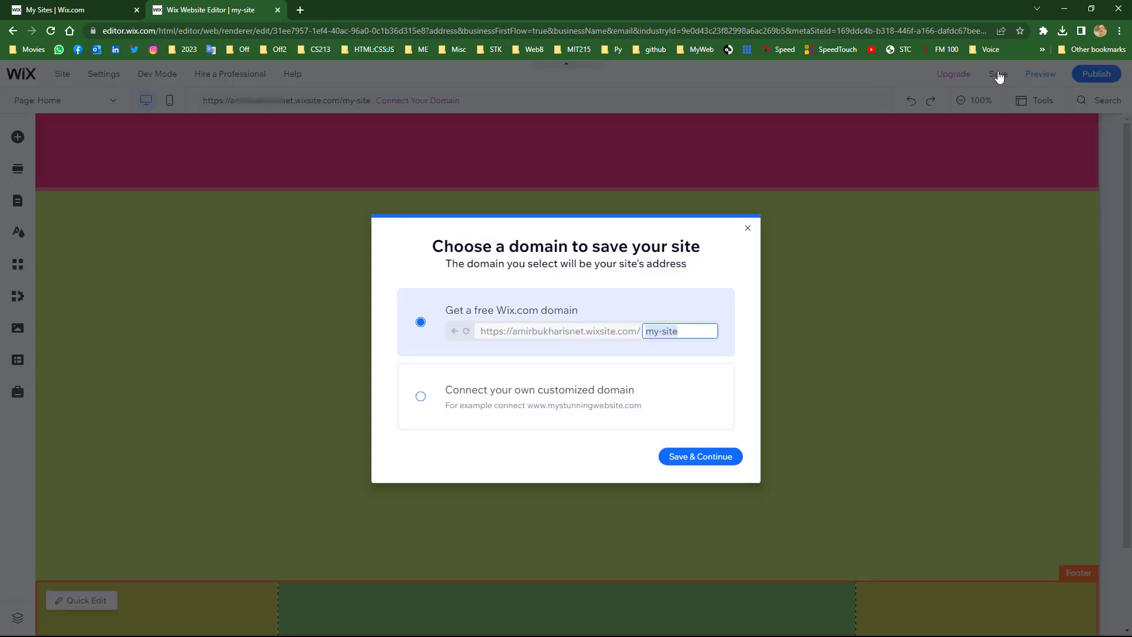
{"action": "left_click", "coordinate": [648, 334]}
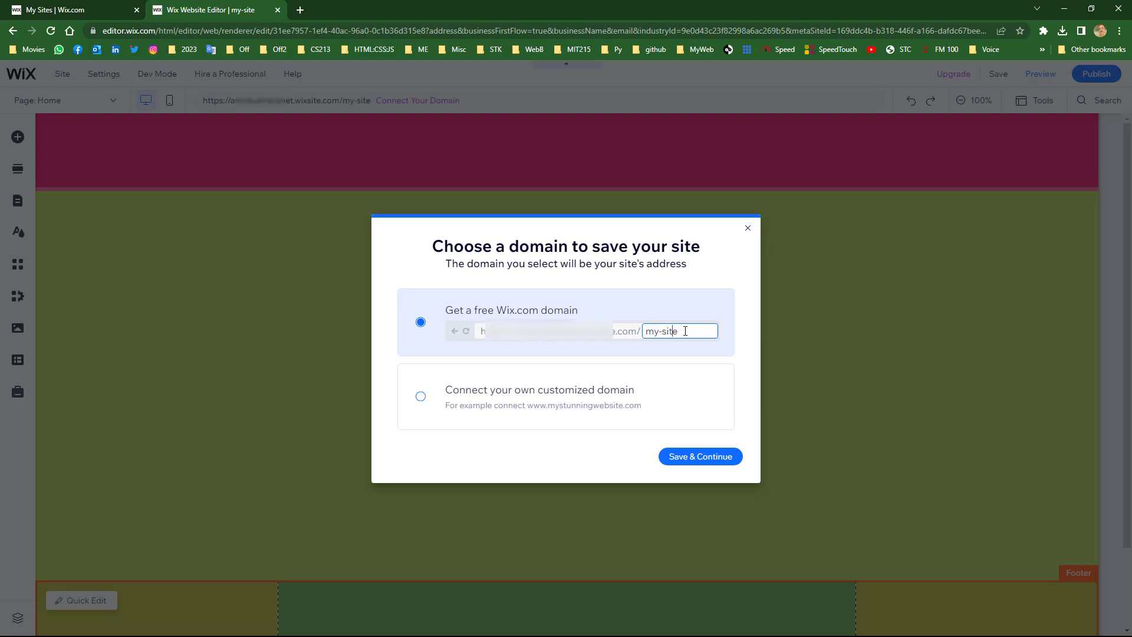
{"action": "key", "text": "Delete"}
{"action": "key", "text": "Delete"}
{"action": "key", "text": "Delete"}
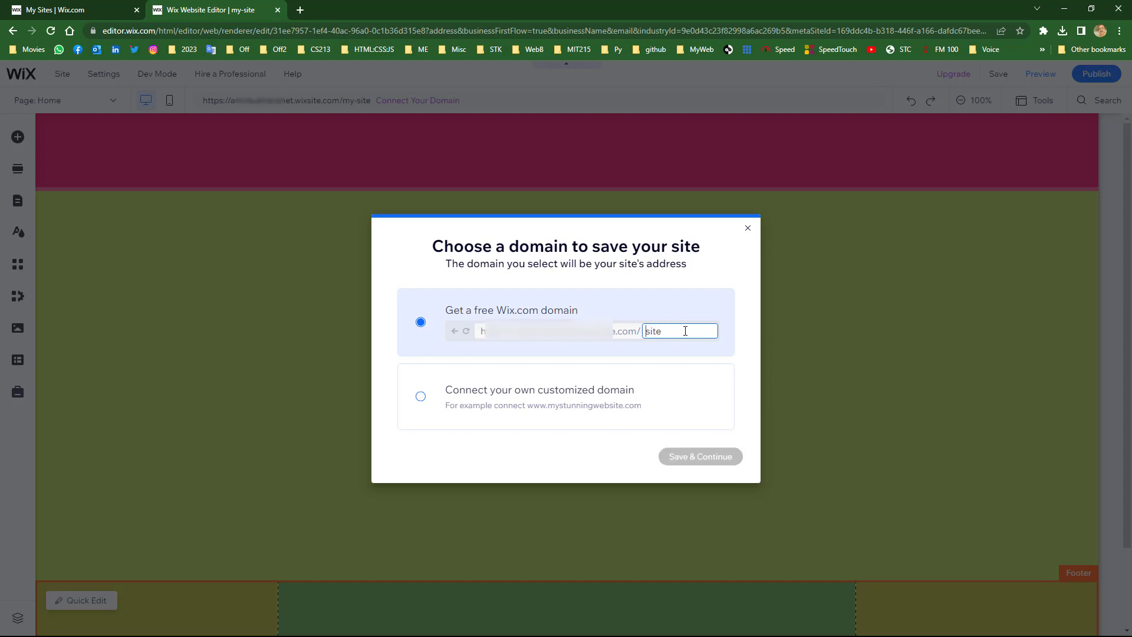
{"action": "type", "text": "1"}
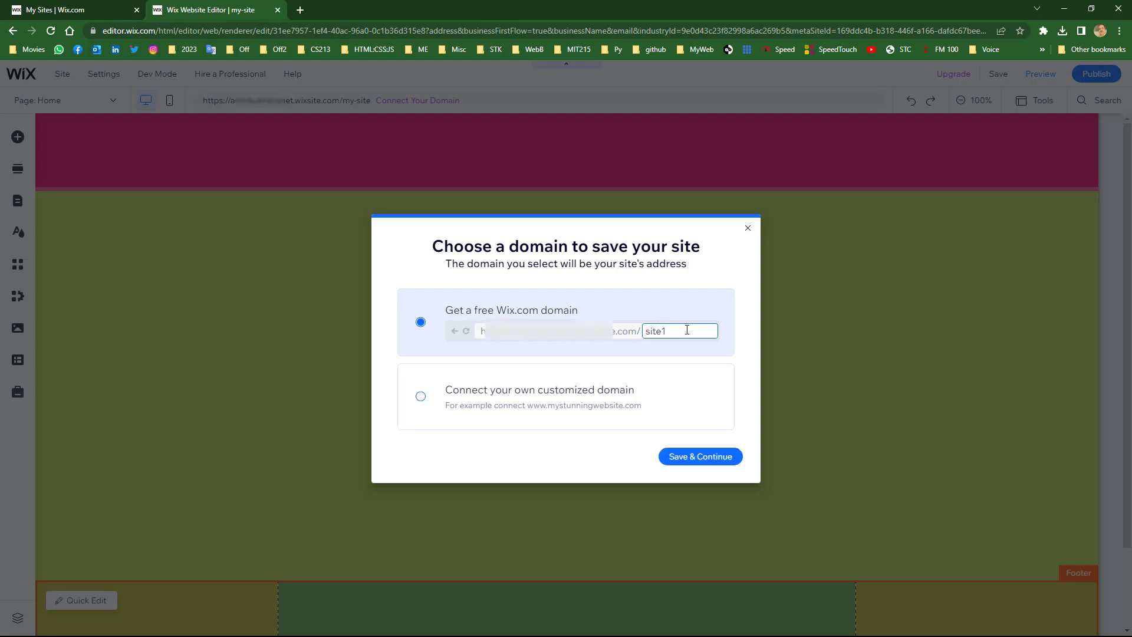
{"action": "left_click", "coordinate": [701, 457]}
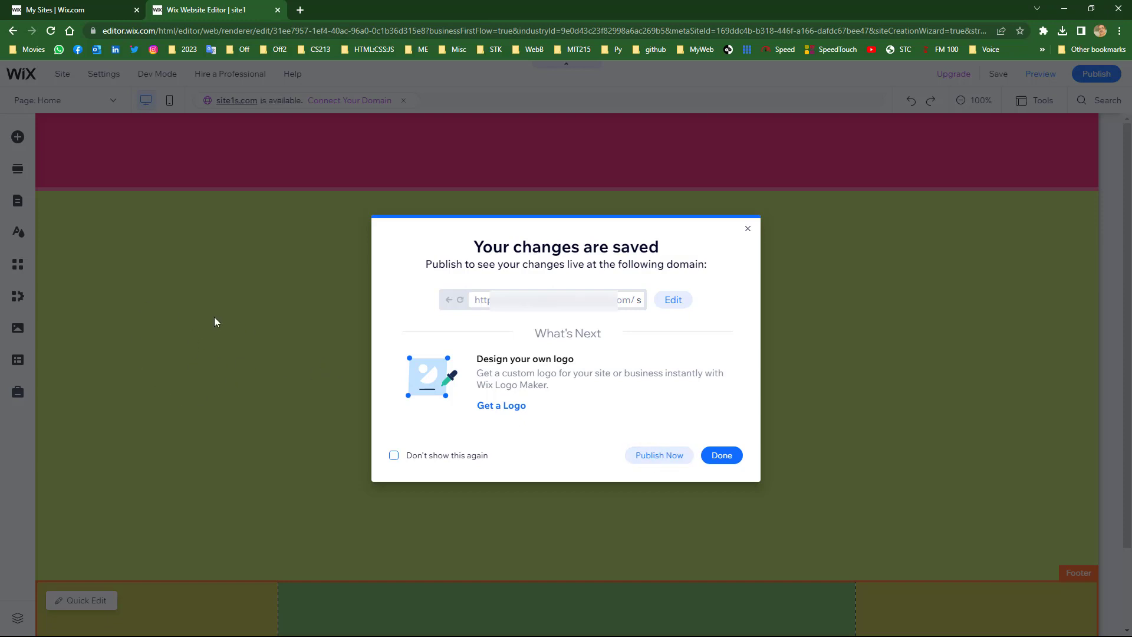
{"action": "left_click", "coordinate": [660, 456]}
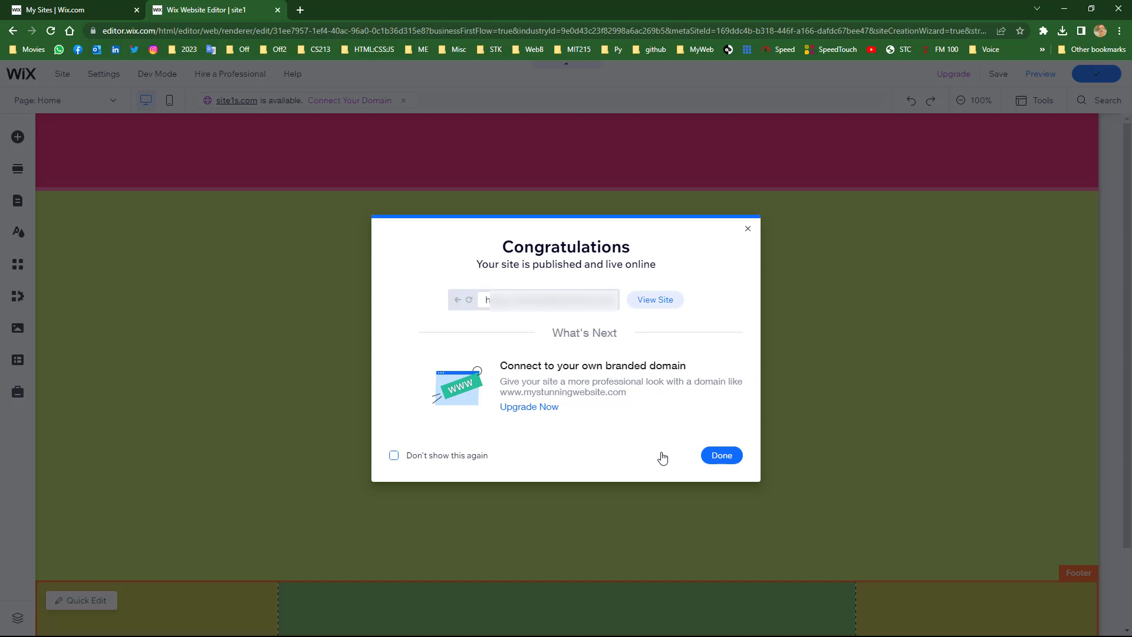
- Open the live site in a new tab and check its full site1 web address
{"action": "left_click", "coordinate": [651, 304]}
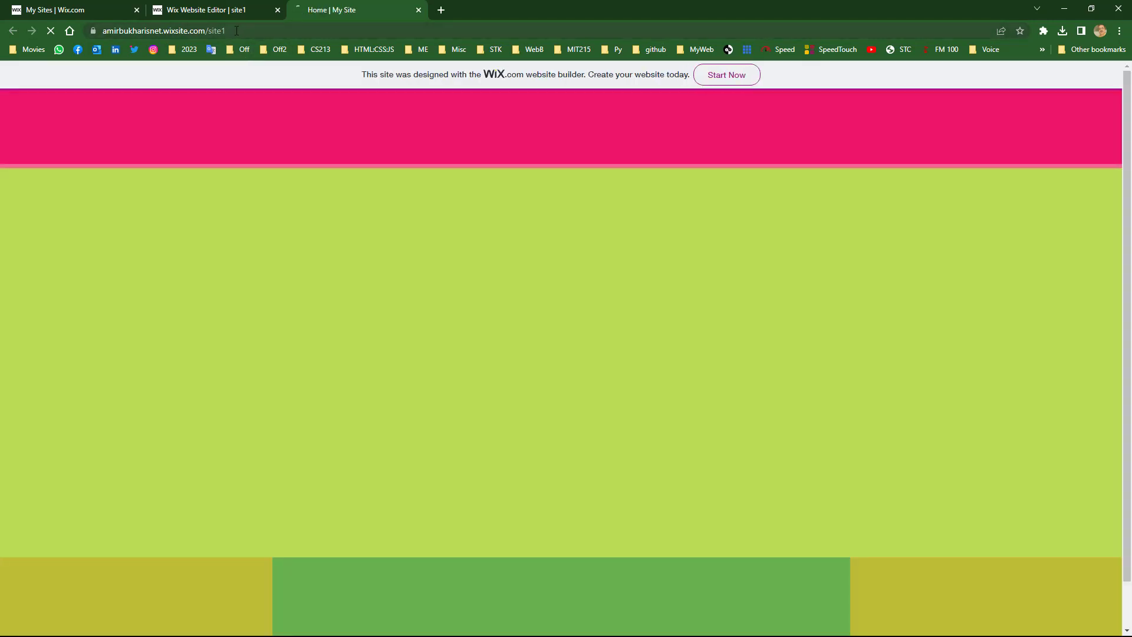
{"action": "left_click", "coordinate": [237, 31]}
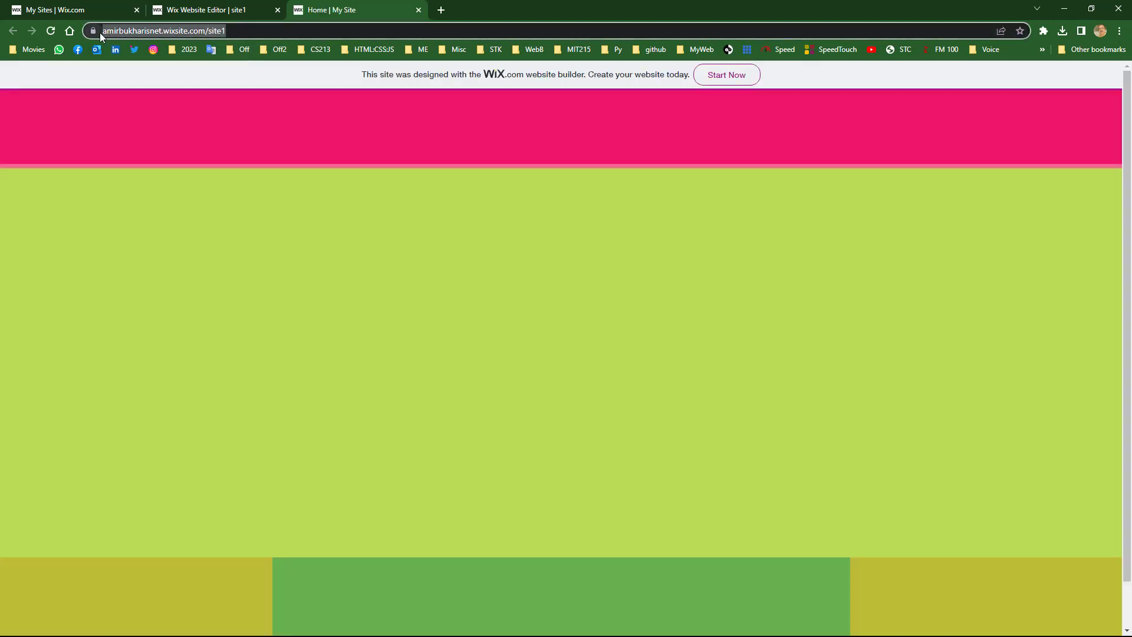
{"action": "left_click", "coordinate": [158, 33]}
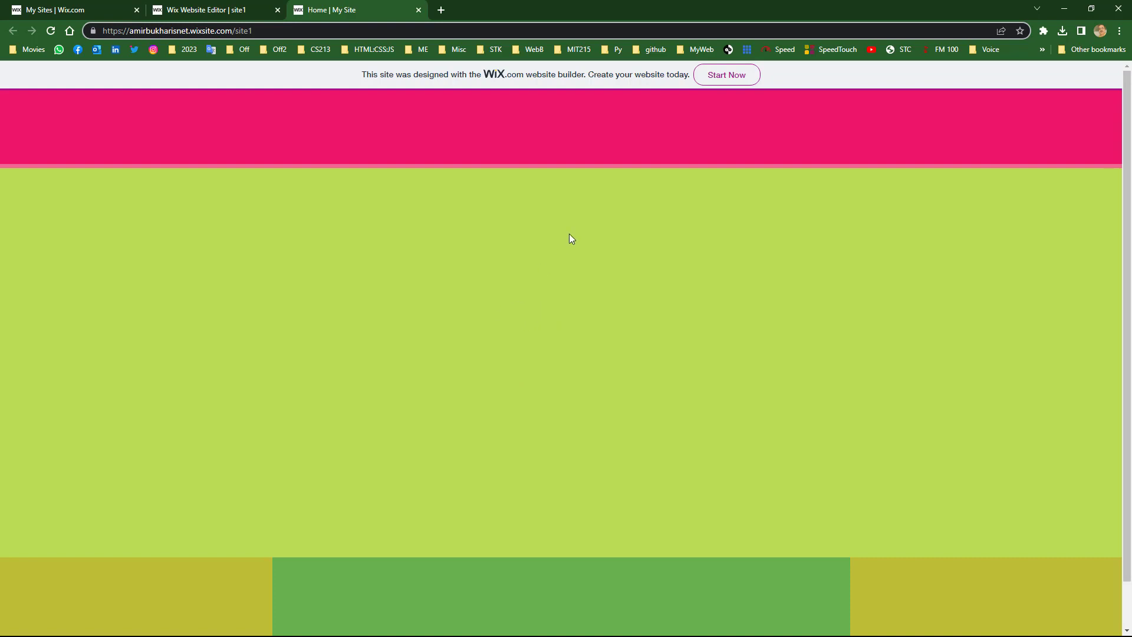
- Back in the editor, dismiss the publish confirmation and skip editing the mobile version
{"action": "left_click", "coordinate": [220, 11]}
{"action": "left_click", "coordinate": [721, 462]}
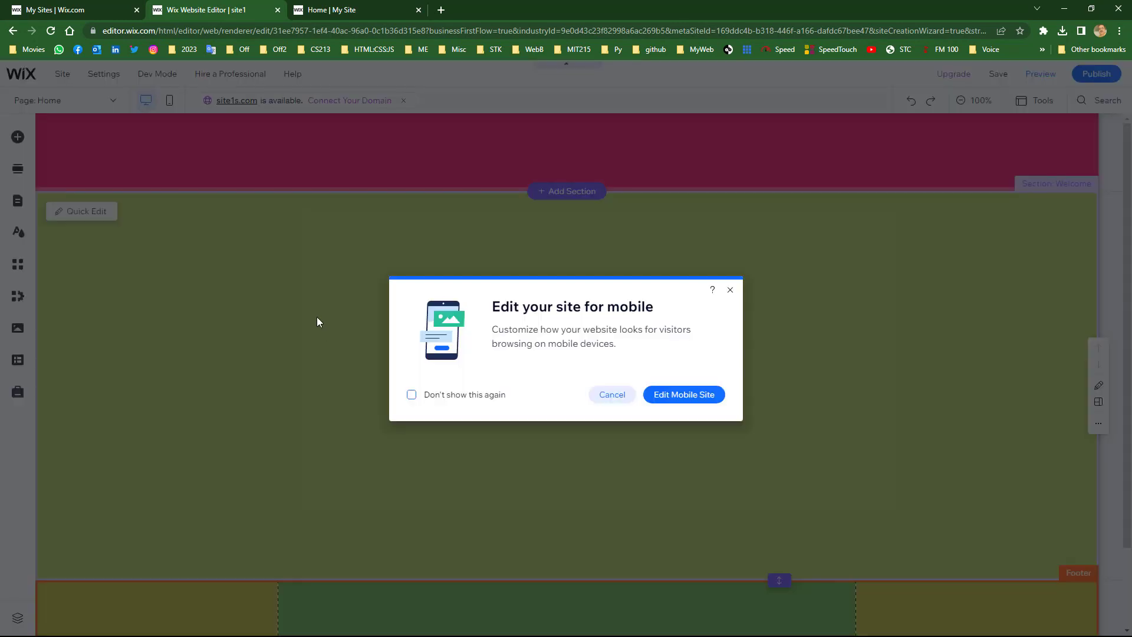
{"action": "left_click", "coordinate": [611, 405]}
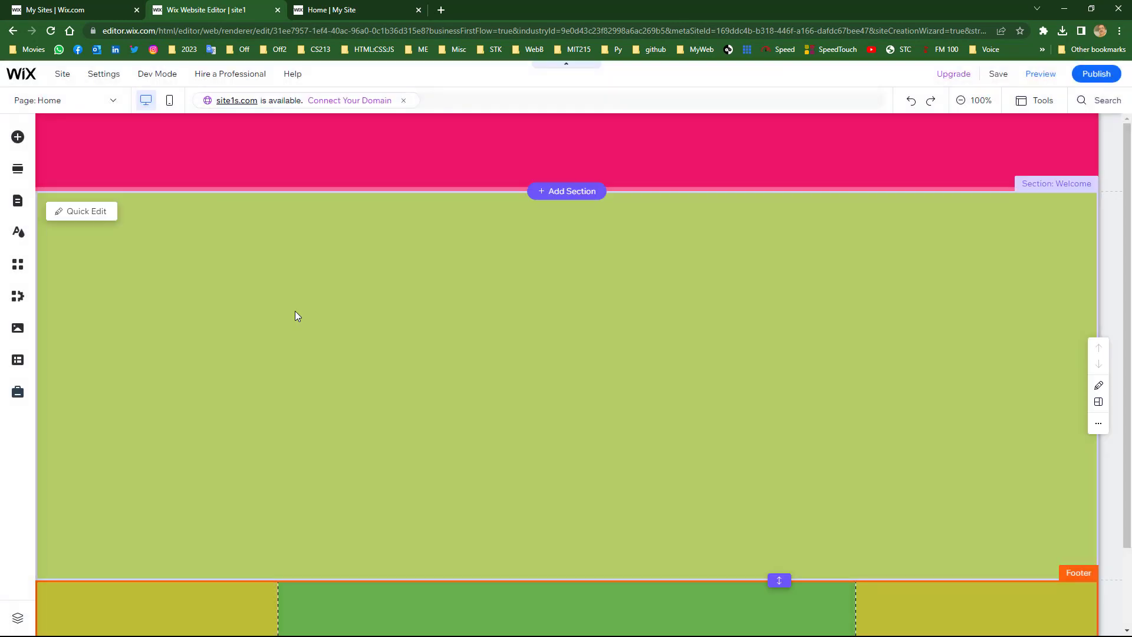
- Add a custom magenta #DA55D0 colour and apply it as the Welcome strip background
{"action": "left_click", "coordinate": [333, 277]}
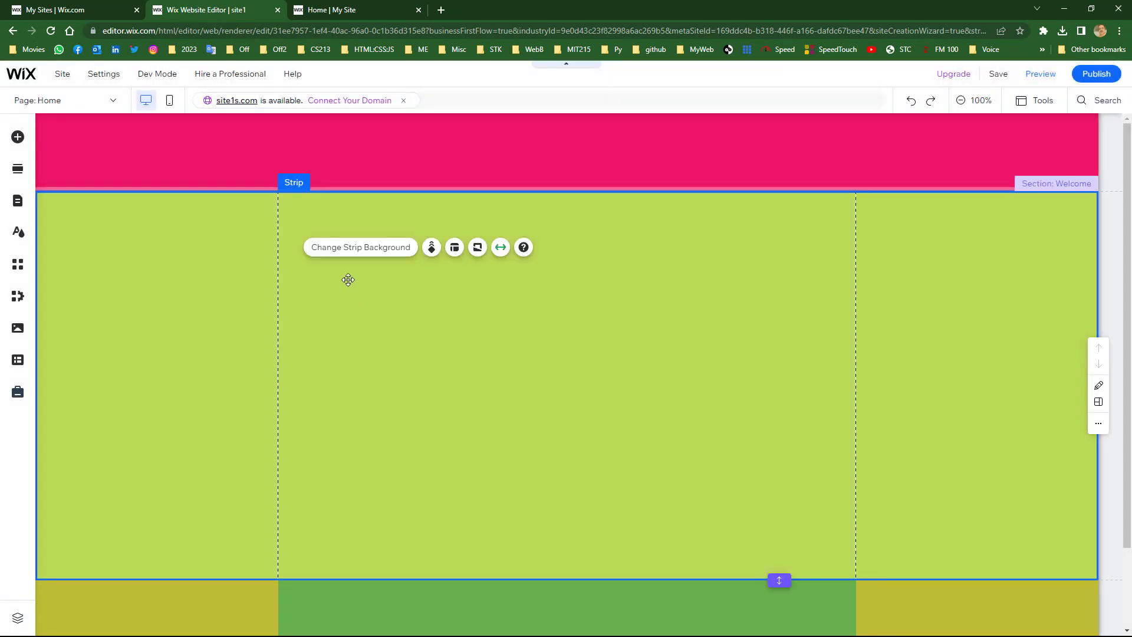
{"action": "left_click", "coordinate": [346, 248]}
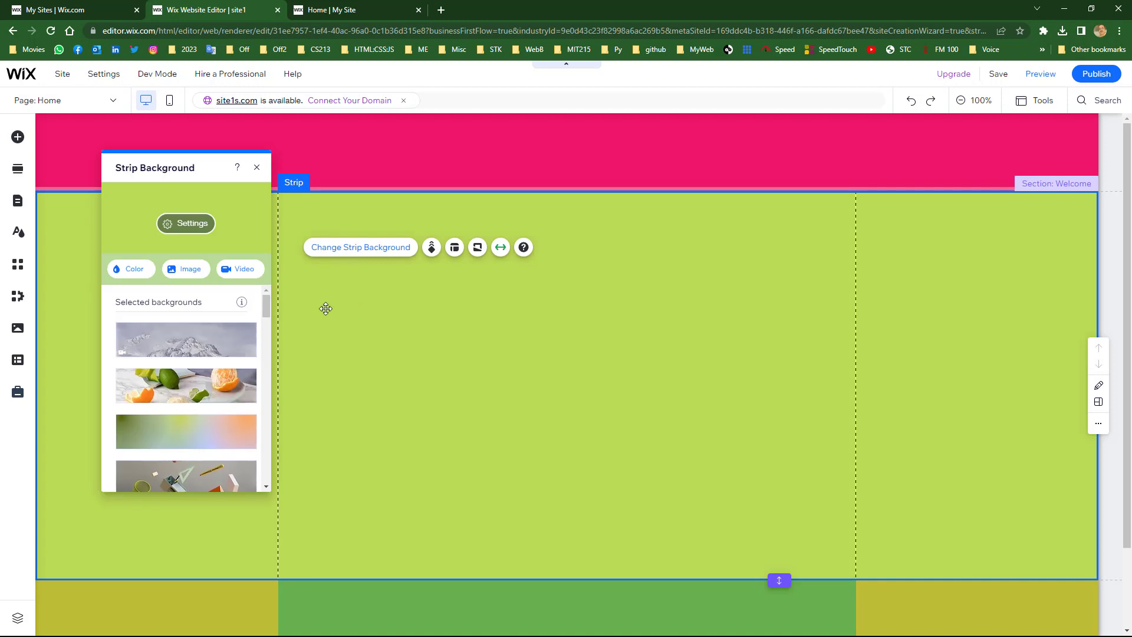
{"action": "left_click", "coordinate": [133, 270]}
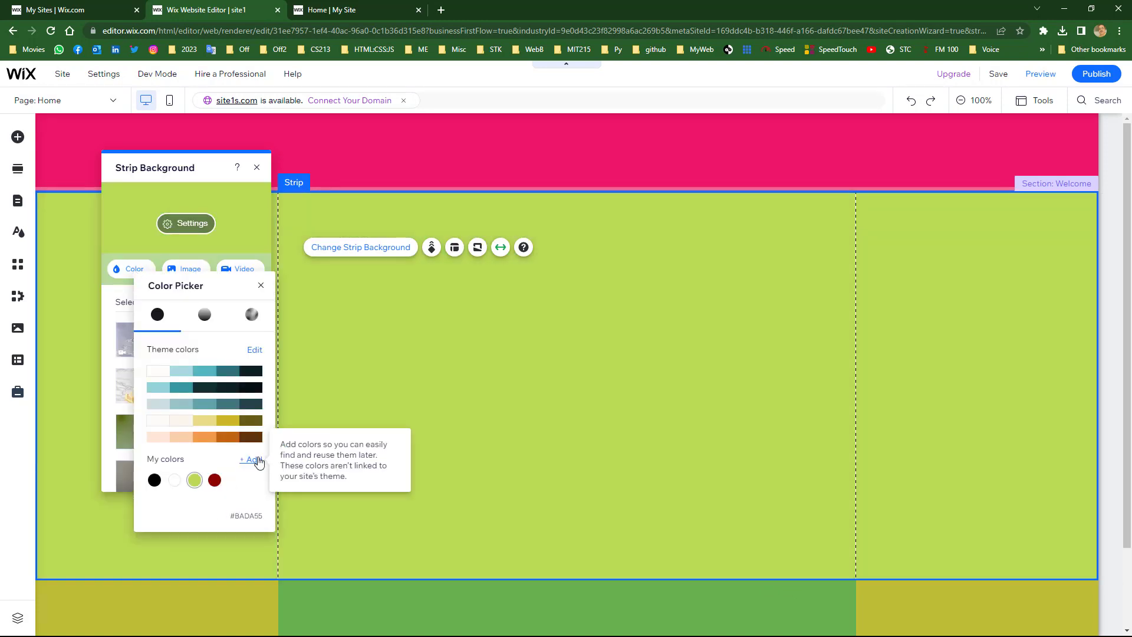
{"action": "left_click", "coordinate": [255, 459]}
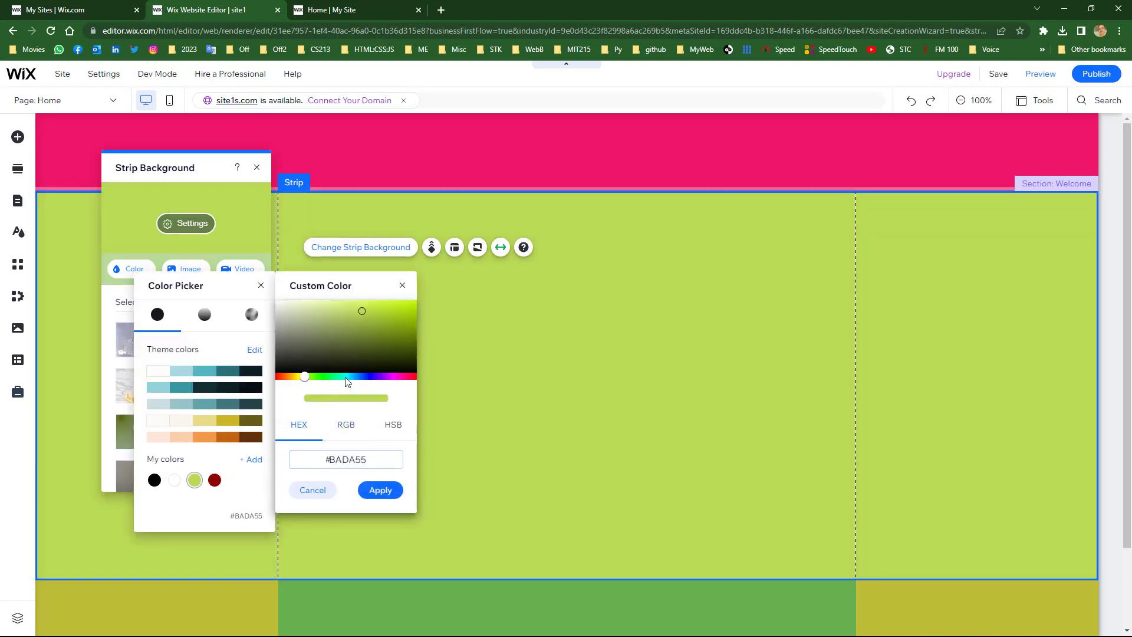
{"action": "left_click", "coordinate": [395, 378]}
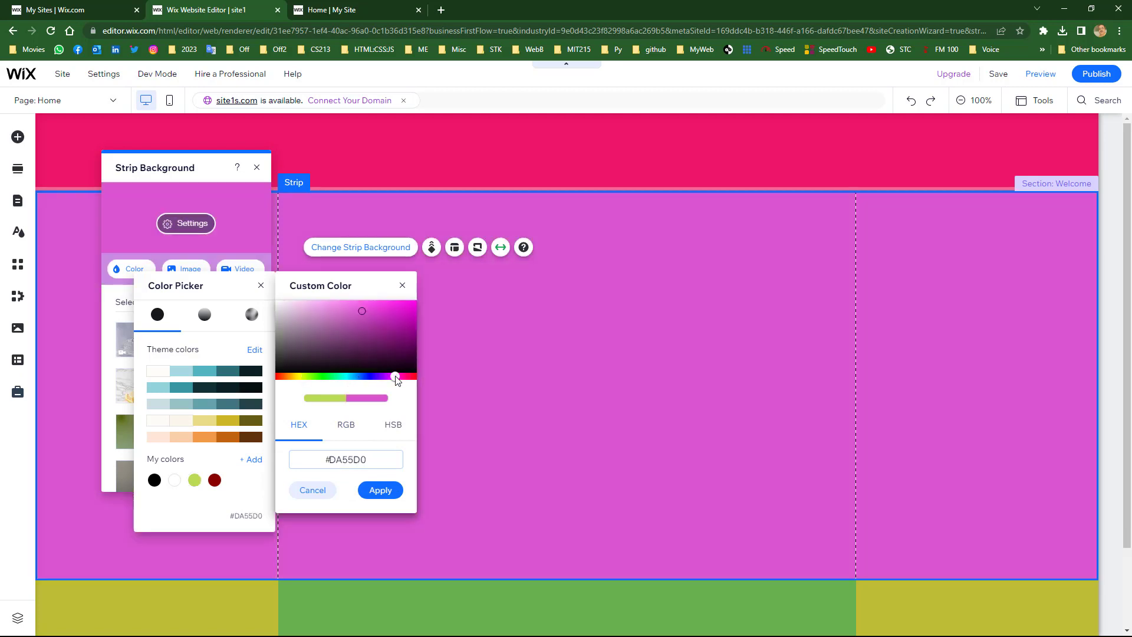
{"action": "left_click", "coordinate": [381, 490]}
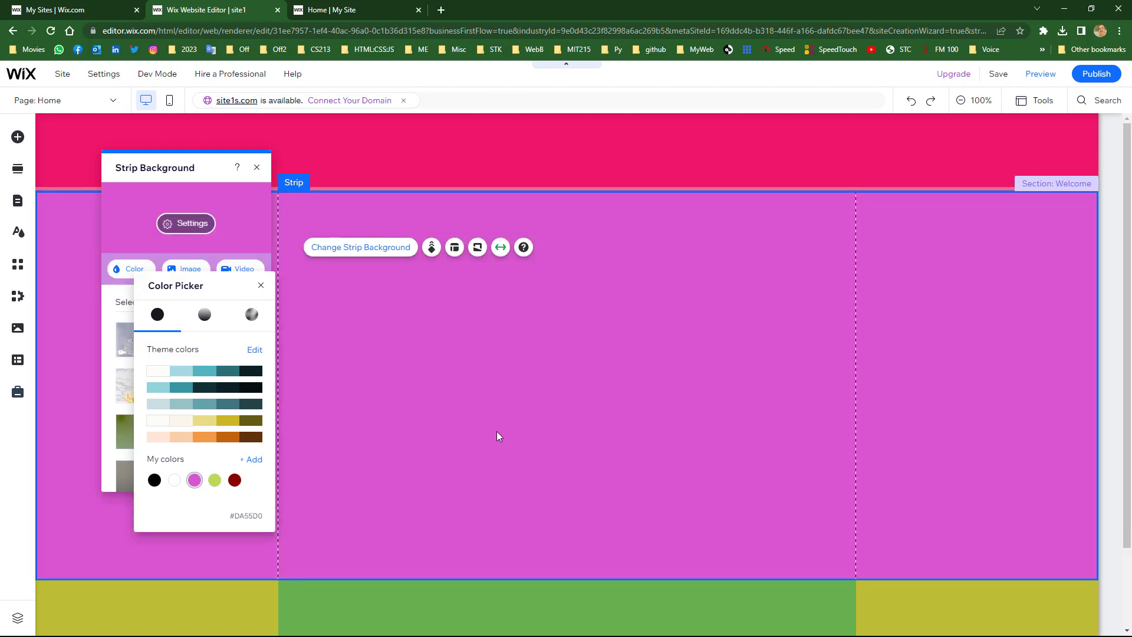
{"action": "left_click", "coordinate": [487, 432]}
{"action": "left_click", "coordinate": [256, 168]}
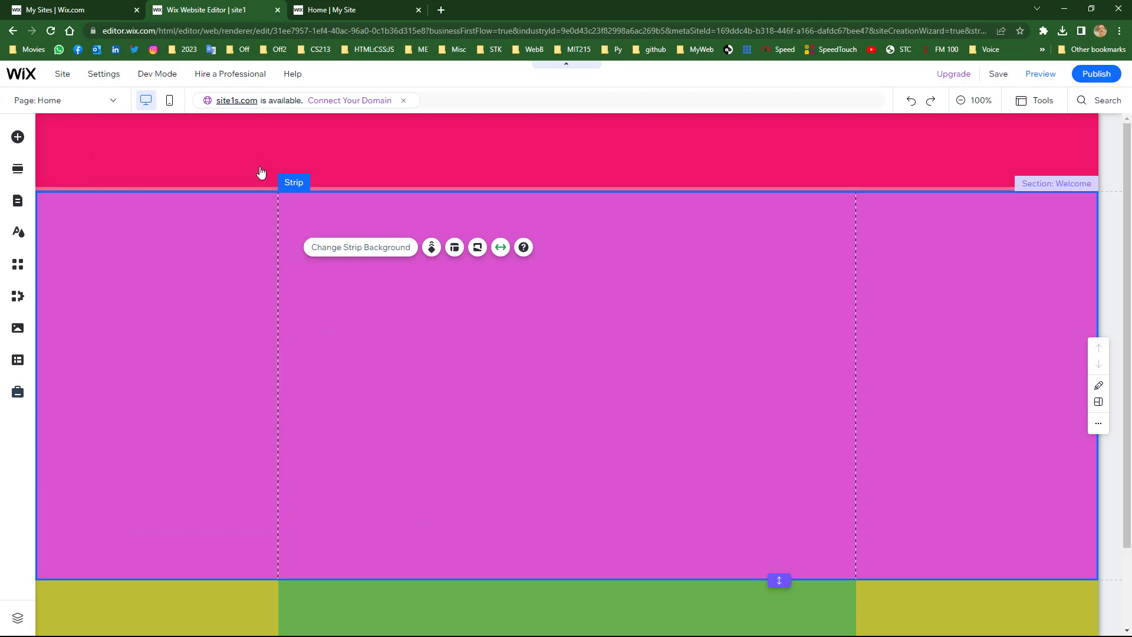
- Reload the live site tab to check it, then return to the editor
{"action": "left_click", "coordinate": [346, 9]}
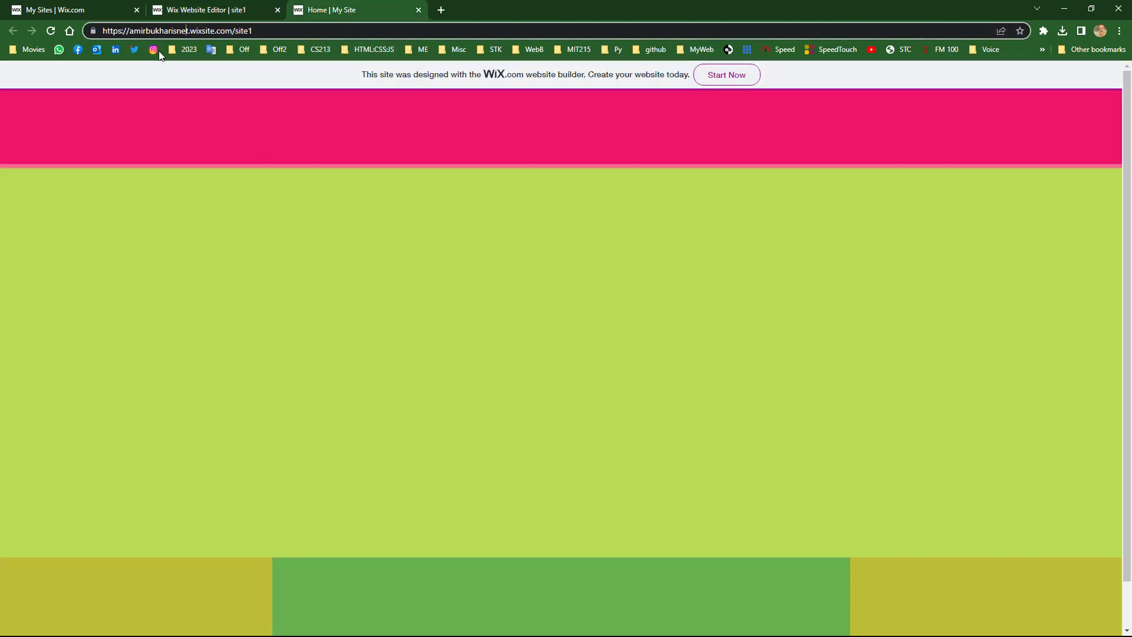
{"action": "left_click", "coordinate": [52, 31]}
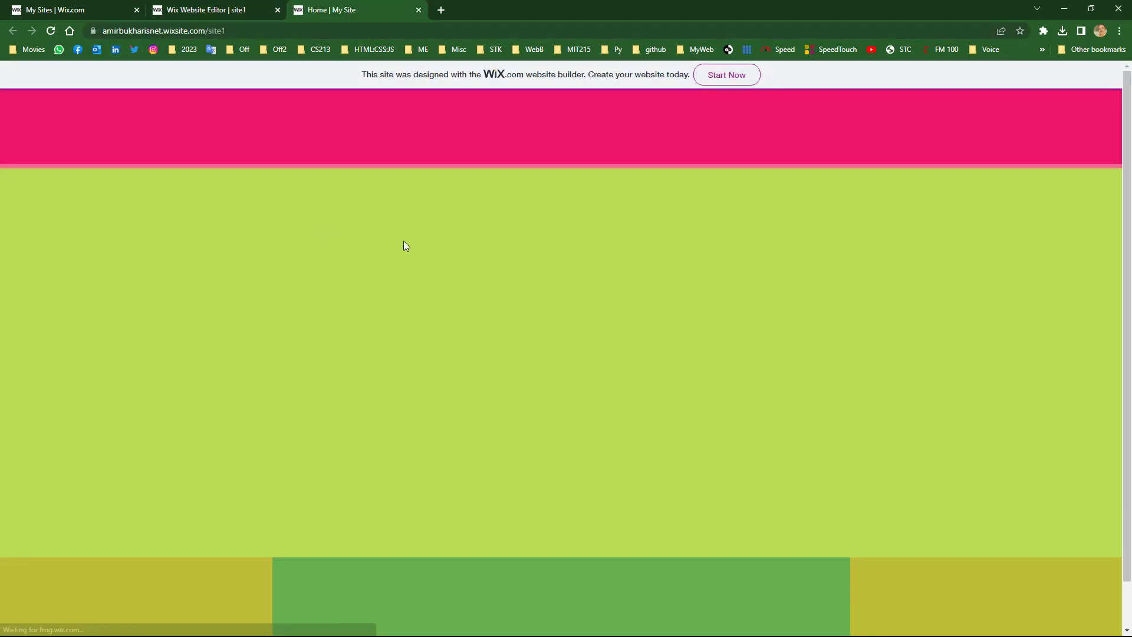
{"action": "left_click", "coordinate": [184, 10]}
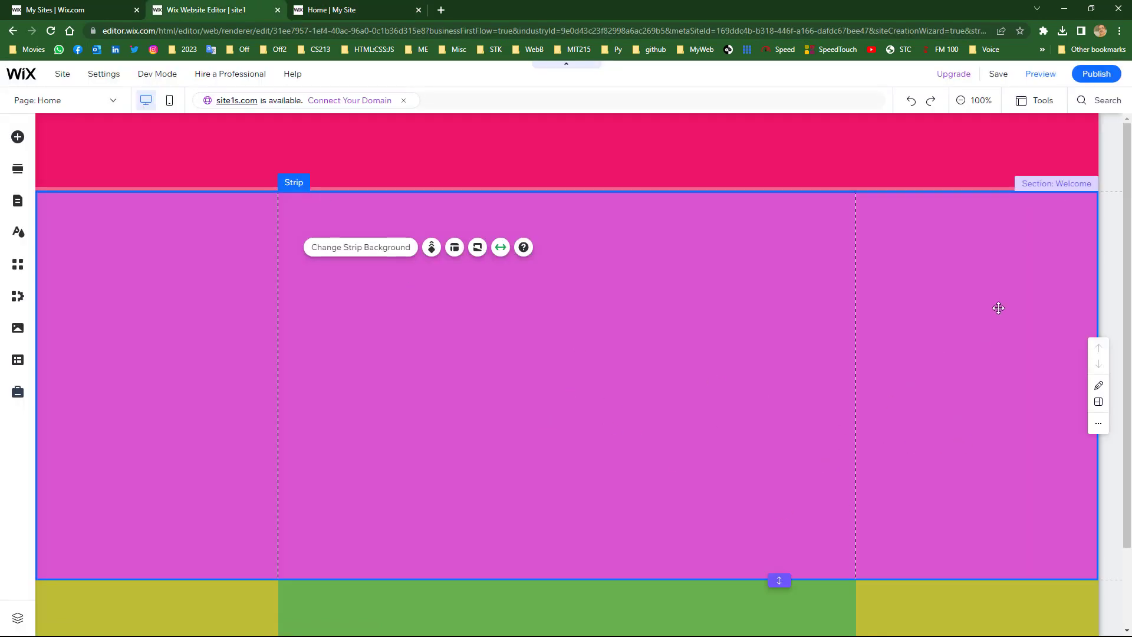
- Republish the magenta strip change and reload the live site to see it
{"action": "left_click", "coordinate": [1091, 74]}
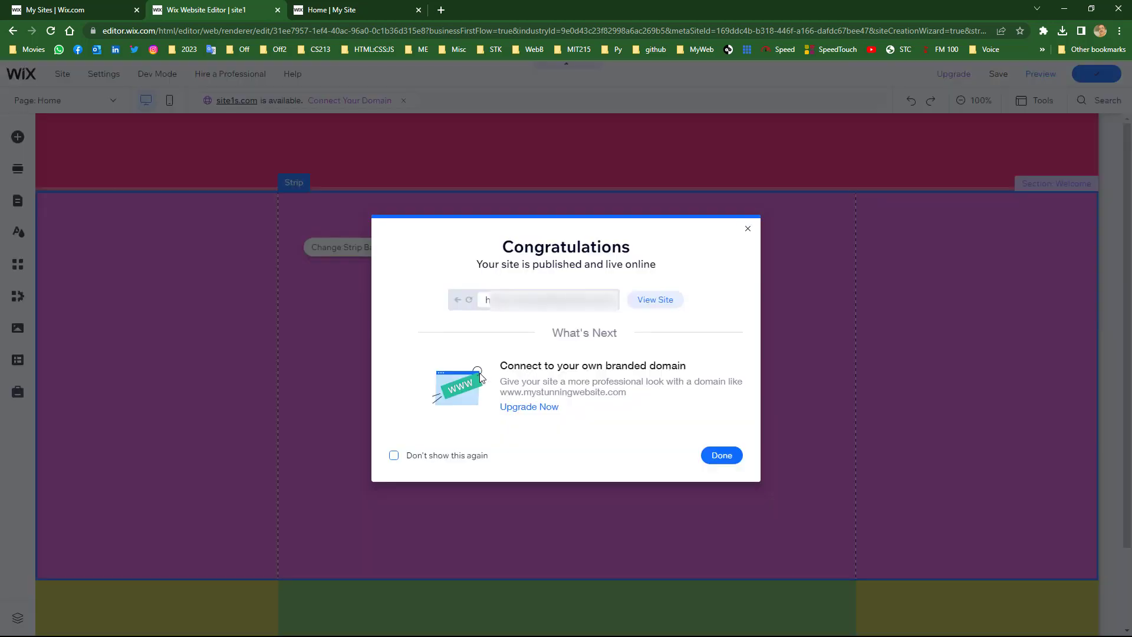
{"action": "left_click", "coordinate": [716, 456]}
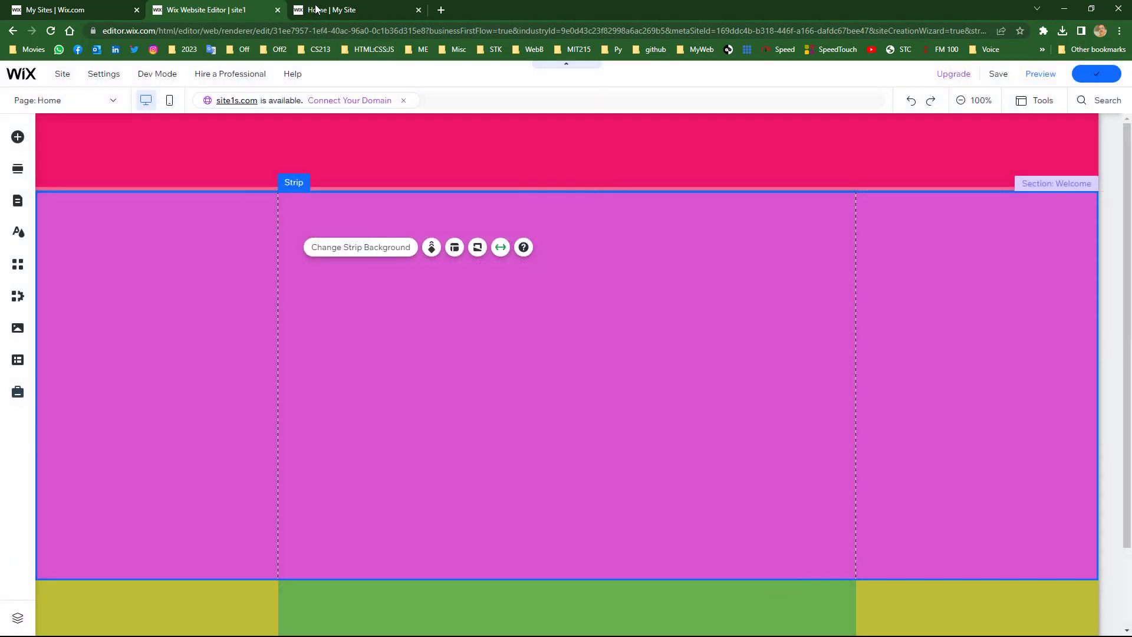
{"action": "left_click", "coordinate": [318, 10]}
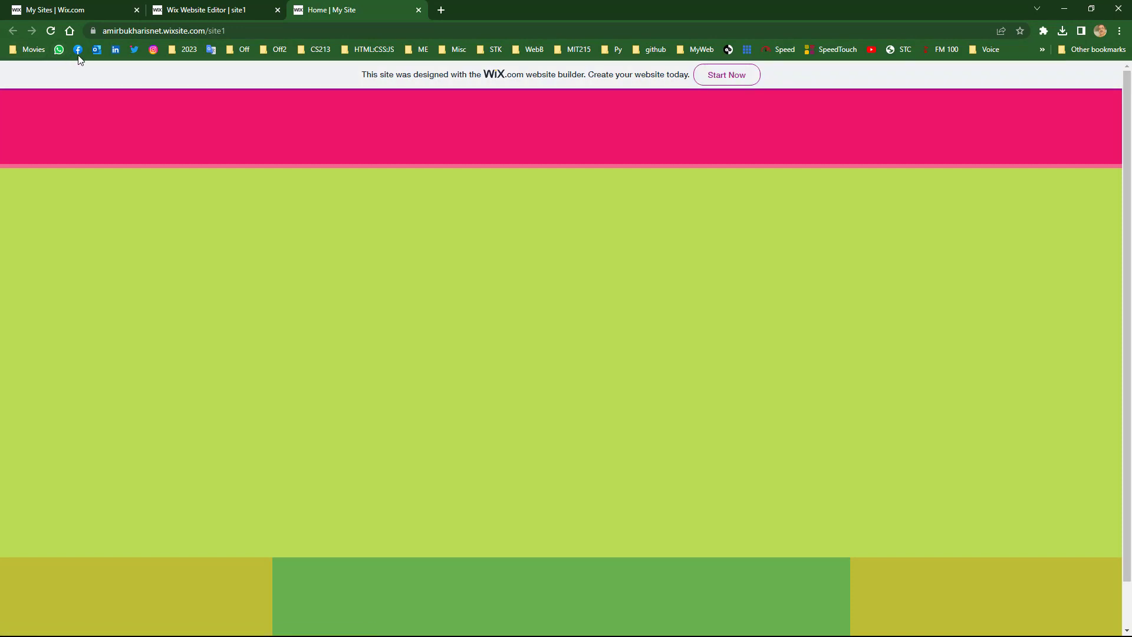
{"action": "left_click", "coordinate": [51, 33]}
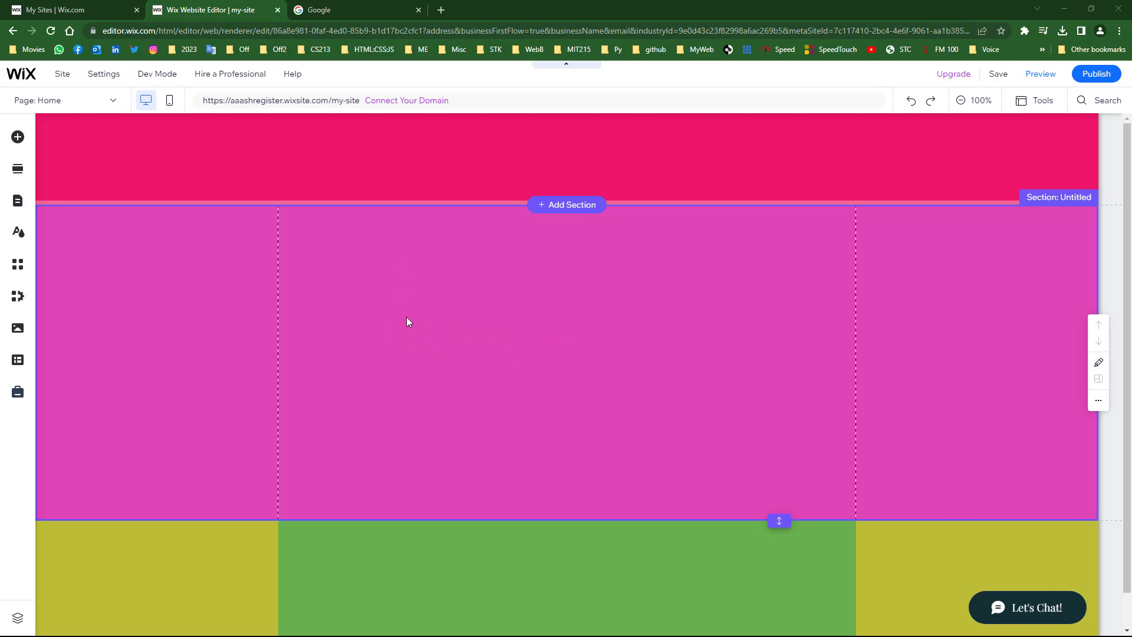
- Scroll through the other site's Home page and check its page list
{"action": "scroll", "coordinate": [449, 342], "scroll_direction": "down", "scroll_amount": 1}
{"action": "scroll", "coordinate": [449, 342], "scroll_direction": "up", "scroll_amount": 1}
{"action": "scroll", "coordinate": [425, 292], "scroll_direction": "down", "scroll_amount": 1}
{"action": "scroll", "coordinate": [432, 295], "scroll_direction": "up", "scroll_amount": 1}
{"action": "left_click", "coordinate": [114, 102]}
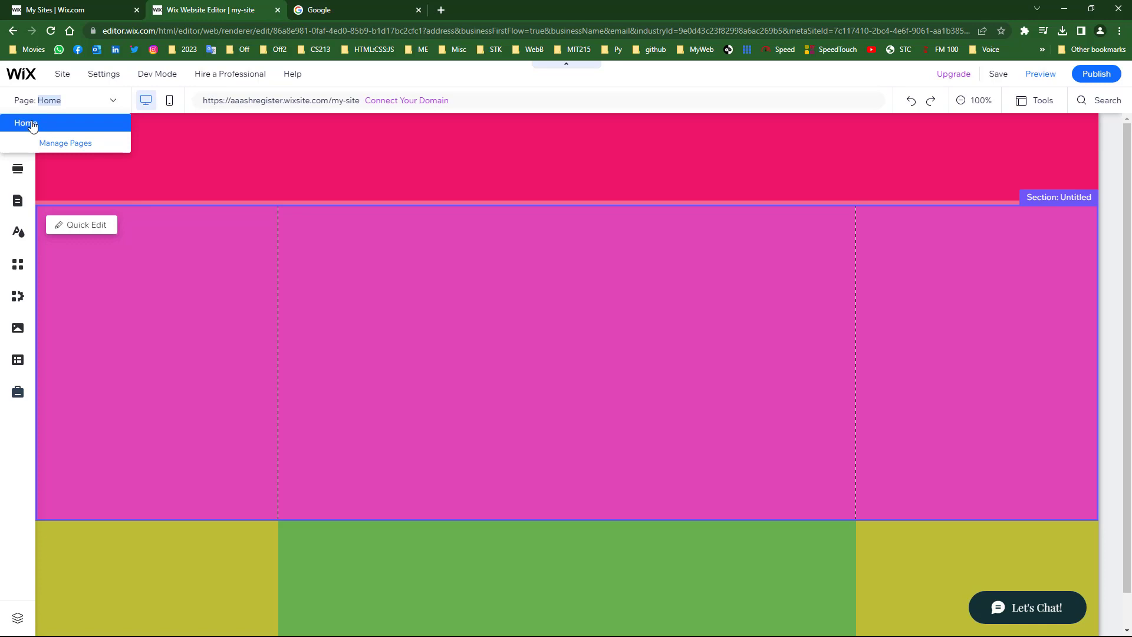
{"action": "left_click", "coordinate": [86, 331]}
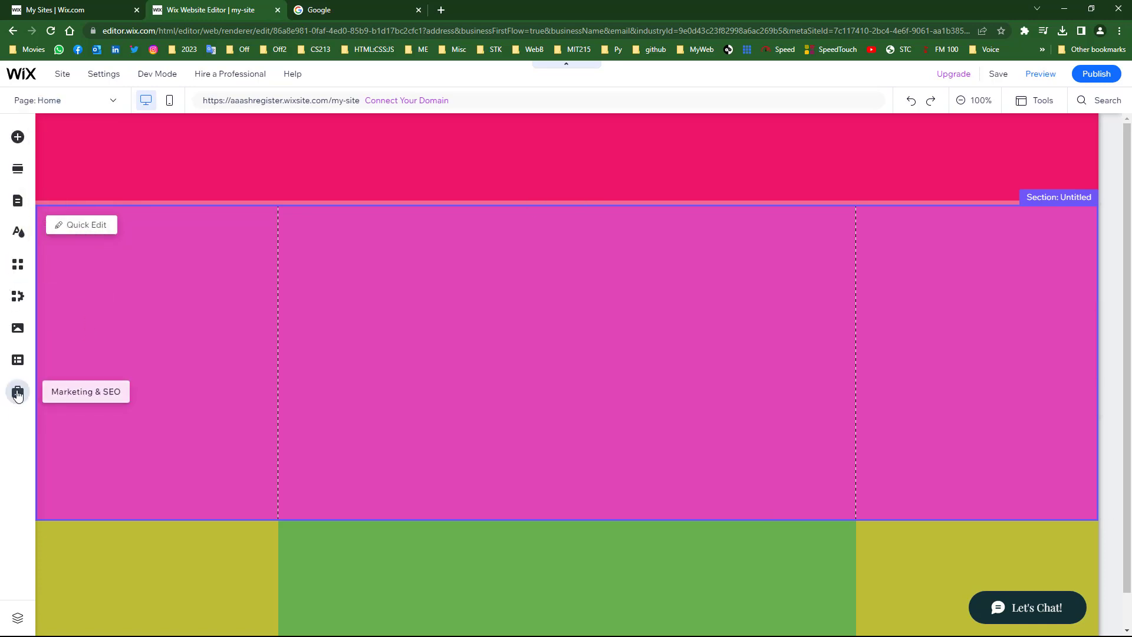
{"action": "left_click", "coordinate": [17, 138]}
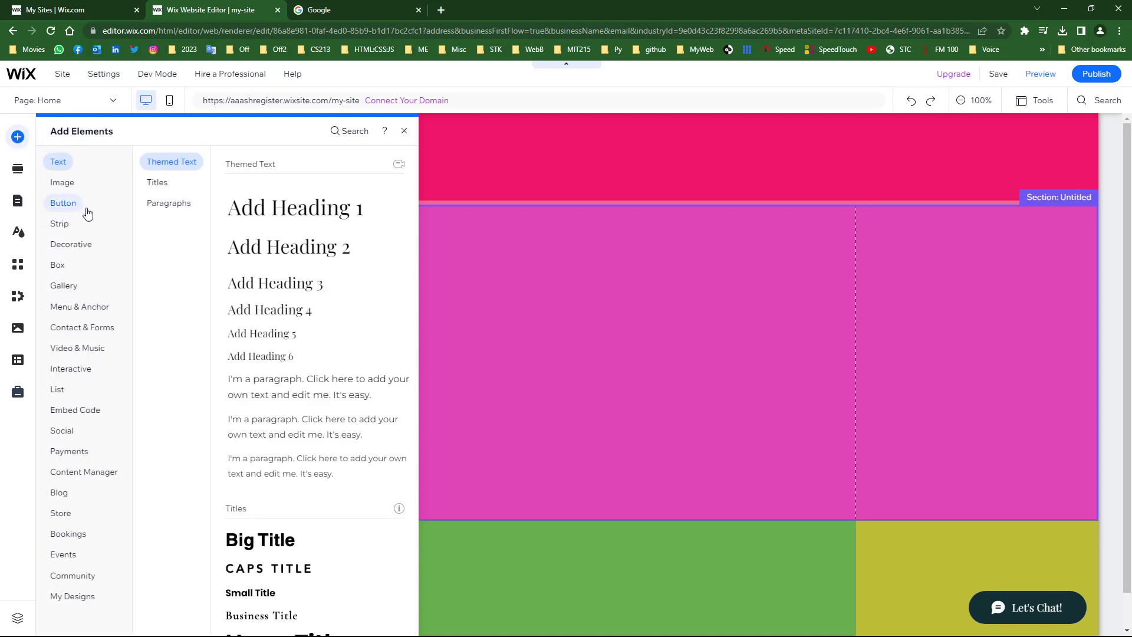
{"action": "left_click", "coordinate": [65, 453]}
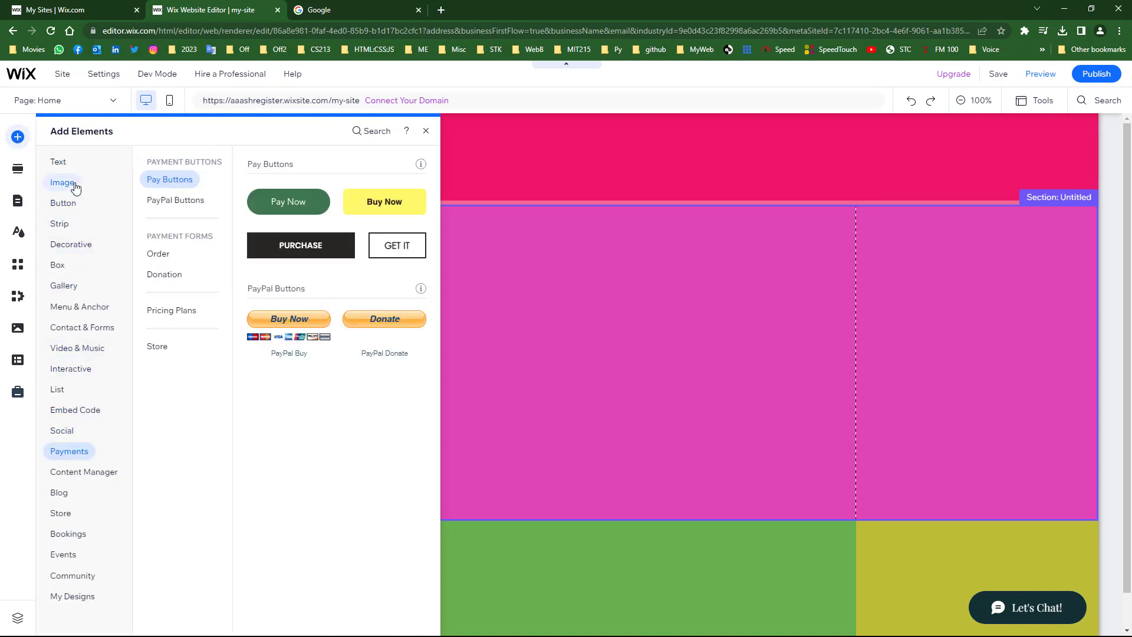
{"action": "left_click", "coordinate": [70, 183]}
{"action": "left_click", "coordinate": [585, 293]}
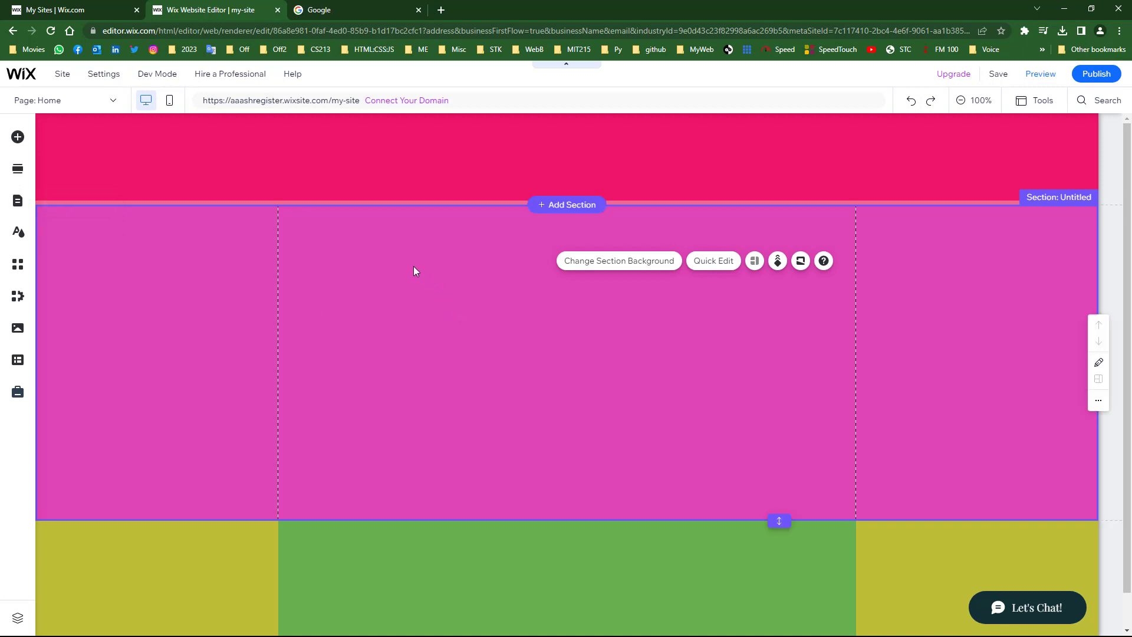
- In the Pages panel, start deleting pages, removing About and Service
{"action": "left_click", "coordinate": [18, 203]}
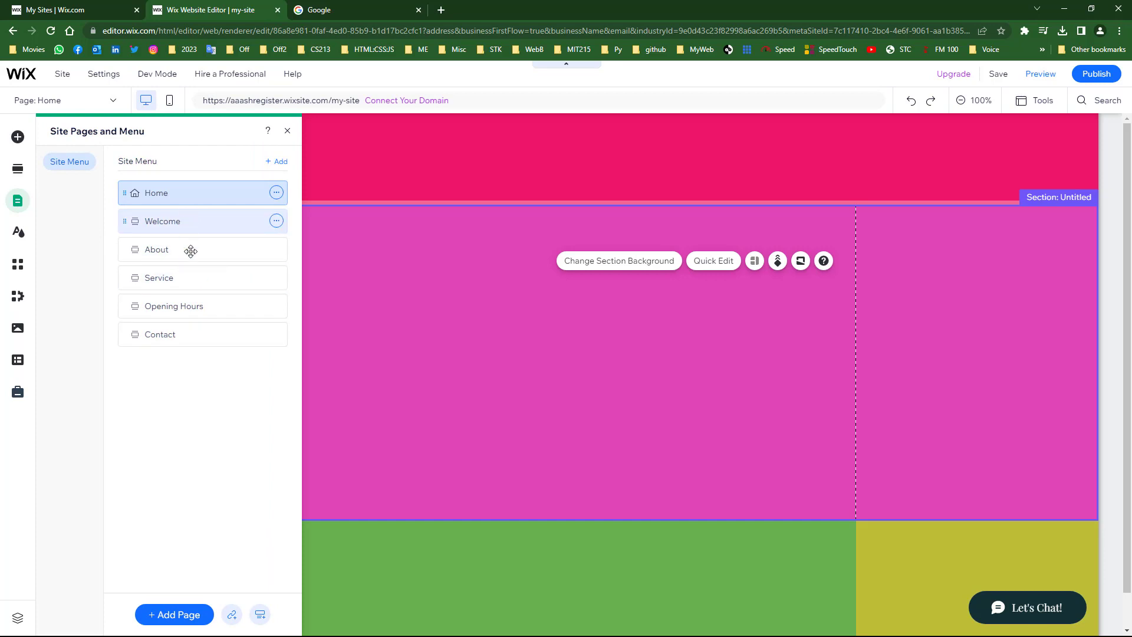
{"action": "left_click", "coordinate": [277, 222]}
{"action": "left_click", "coordinate": [312, 309]}
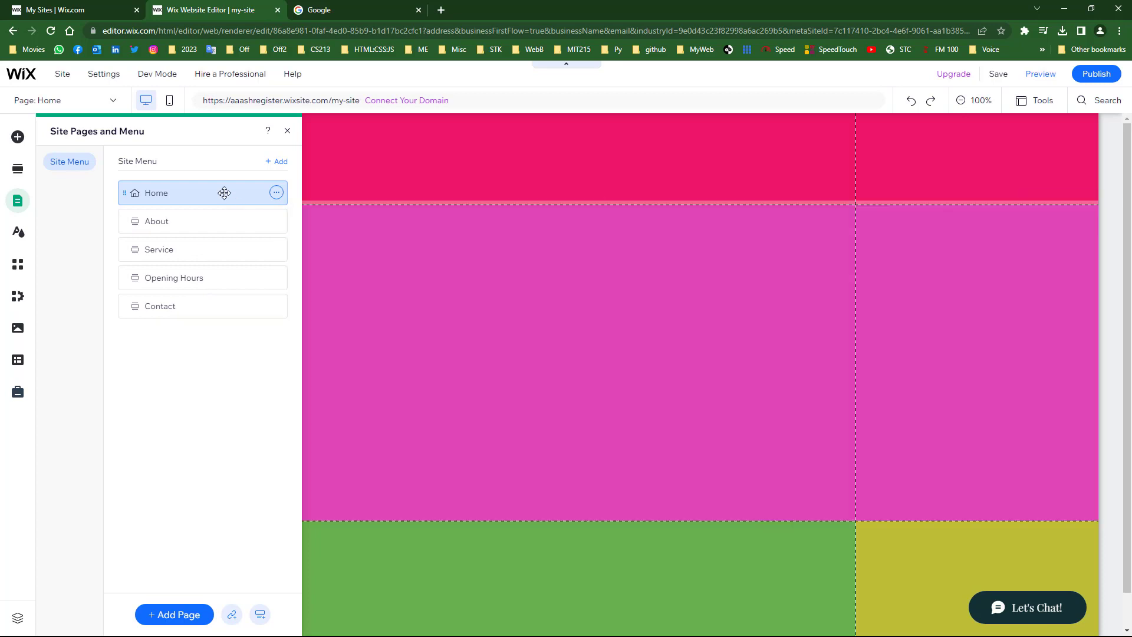
{"action": "left_click", "coordinate": [276, 221]}
{"action": "left_click", "coordinate": [310, 309]}
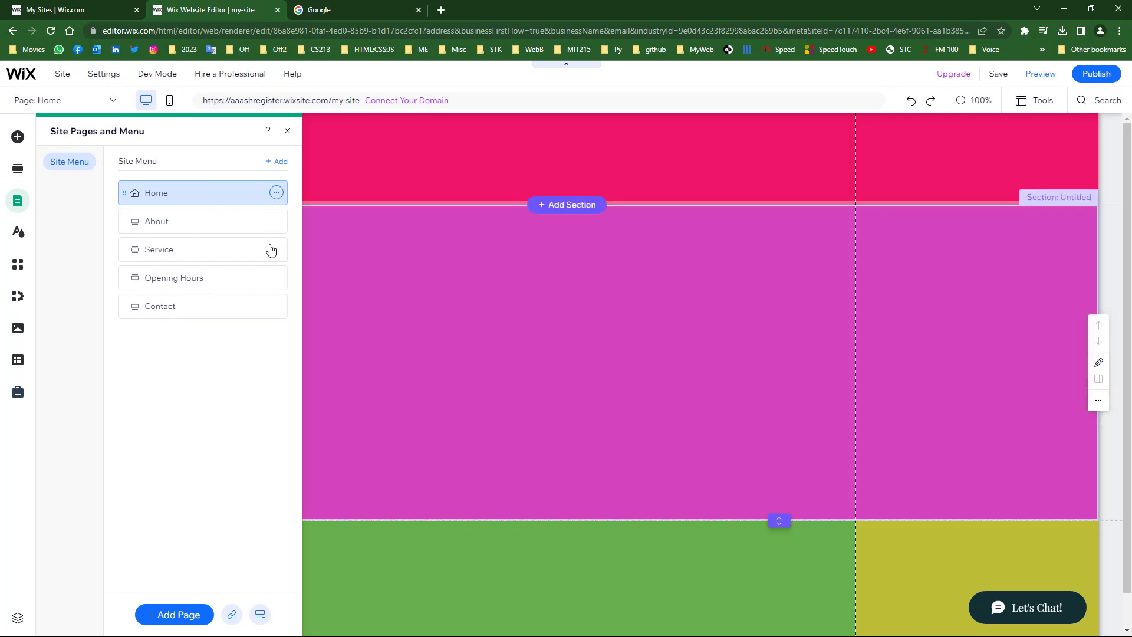
{"action": "left_click", "coordinate": [277, 221]}
{"action": "left_click", "coordinate": [313, 308]}
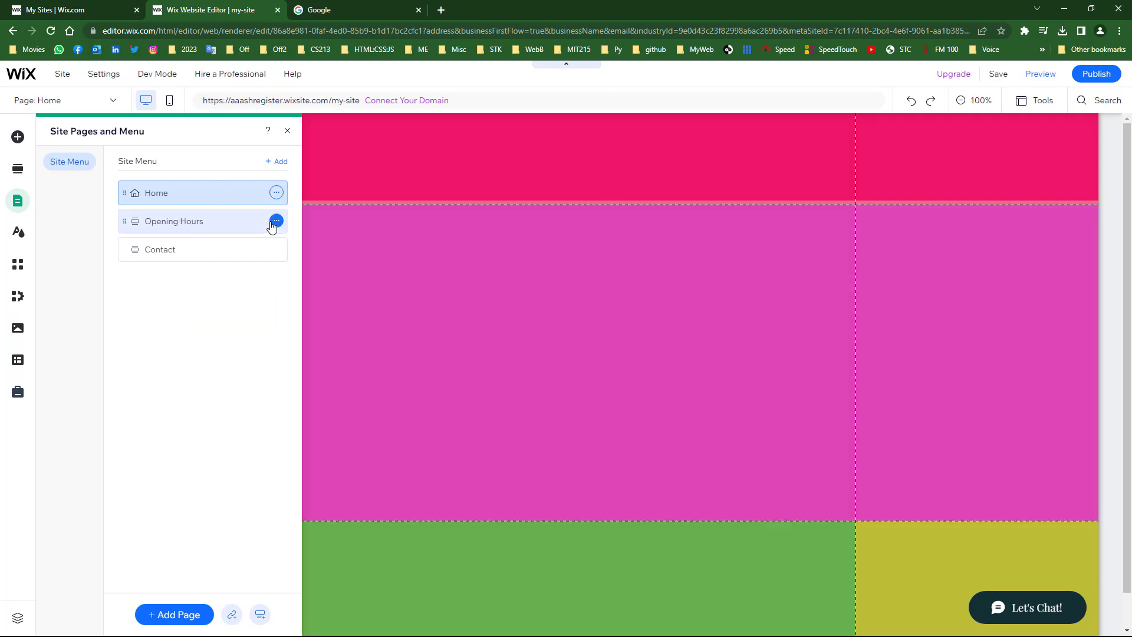
- Delete Opening Hours and Contact, then confirm only Home remains in the page list
{"action": "left_click", "coordinate": [277, 221]}
{"action": "left_click", "coordinate": [312, 309]}
{"action": "left_click", "coordinate": [277, 221]}
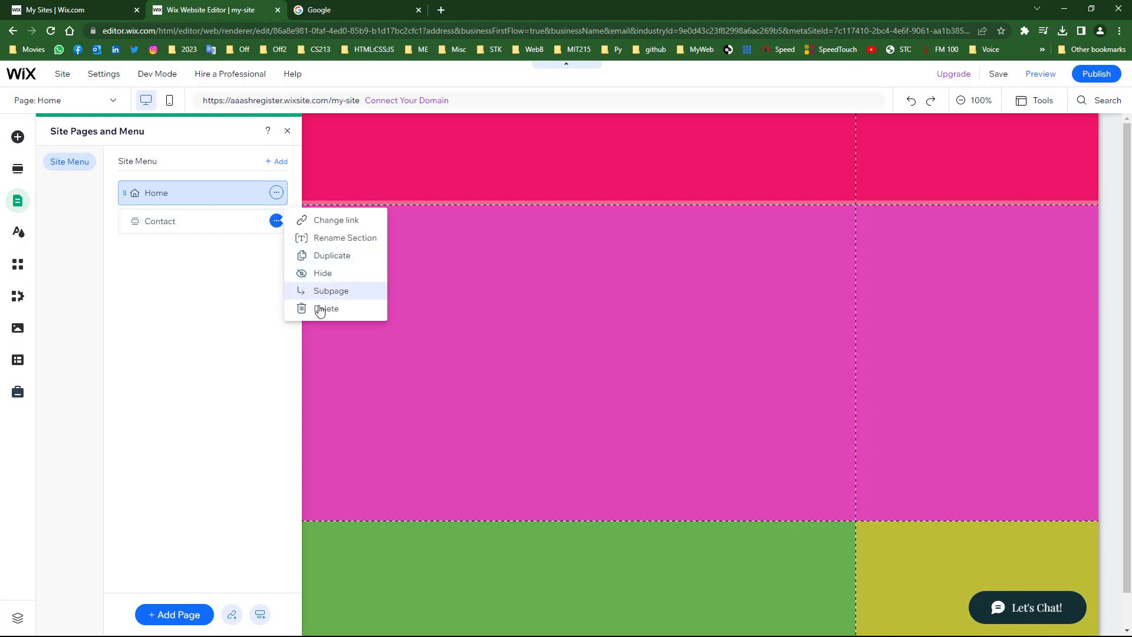
{"action": "left_click", "coordinate": [296, 315]}
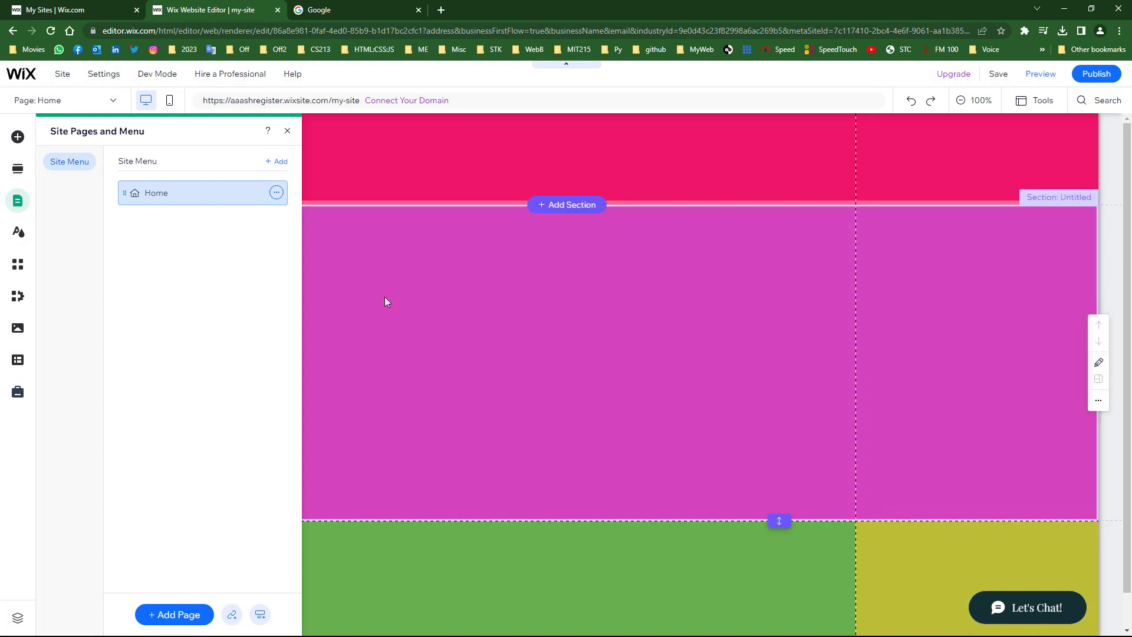
{"action": "left_click", "coordinate": [413, 292]}
{"action": "left_click", "coordinate": [110, 104]}
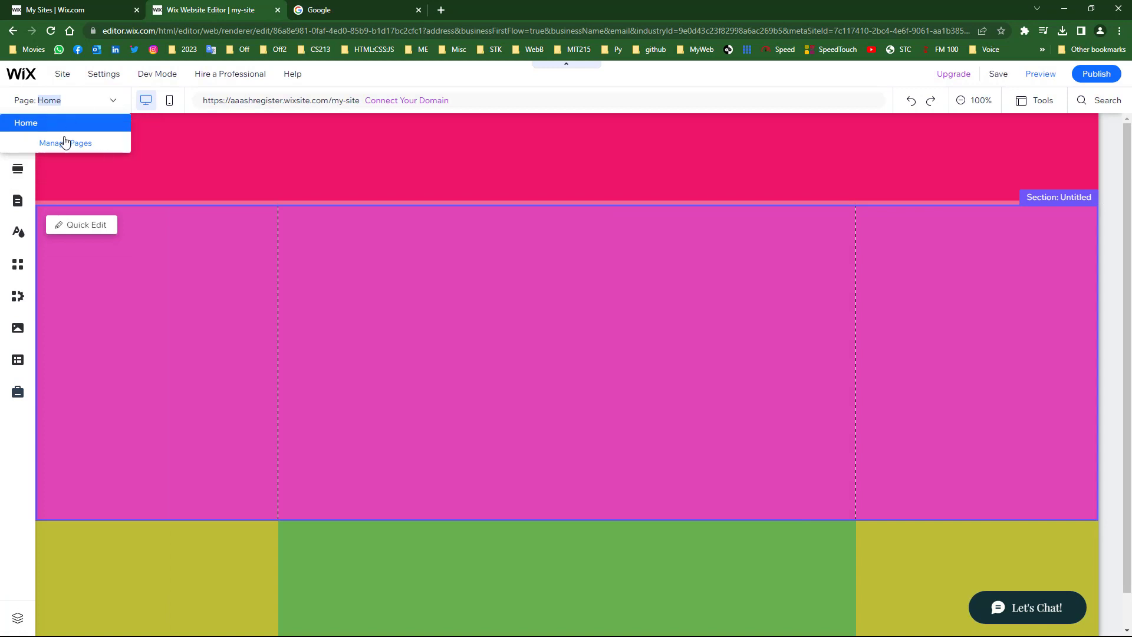
{"action": "left_click", "coordinate": [412, 304]}
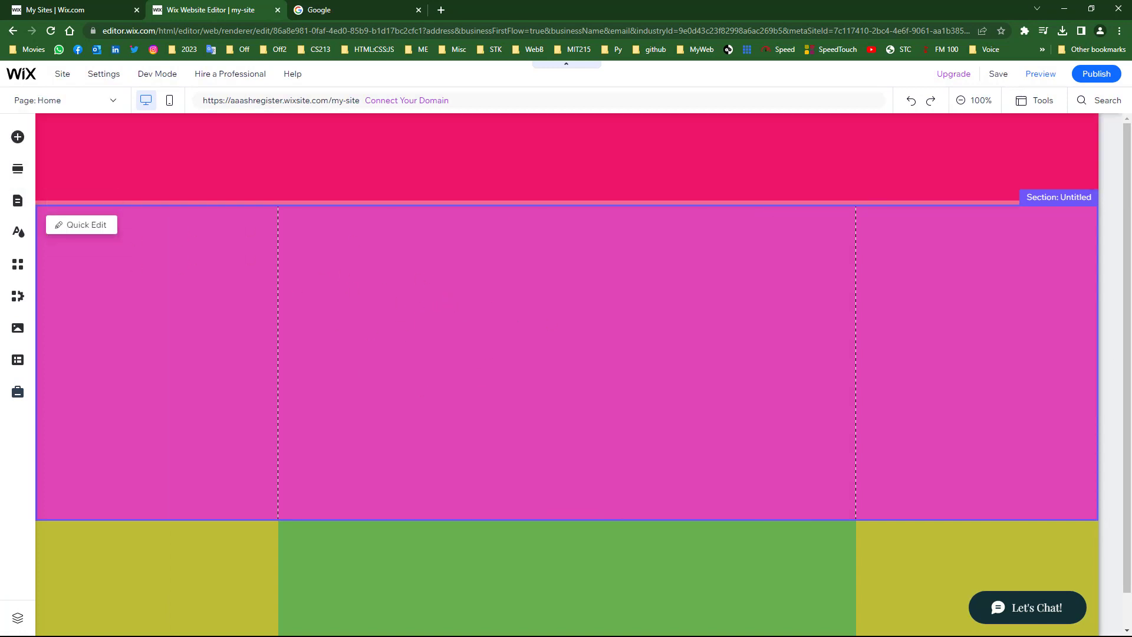
- Save the site with its free address edited to end in site1, publish, and view it live
{"action": "left_click", "coordinate": [998, 74]}
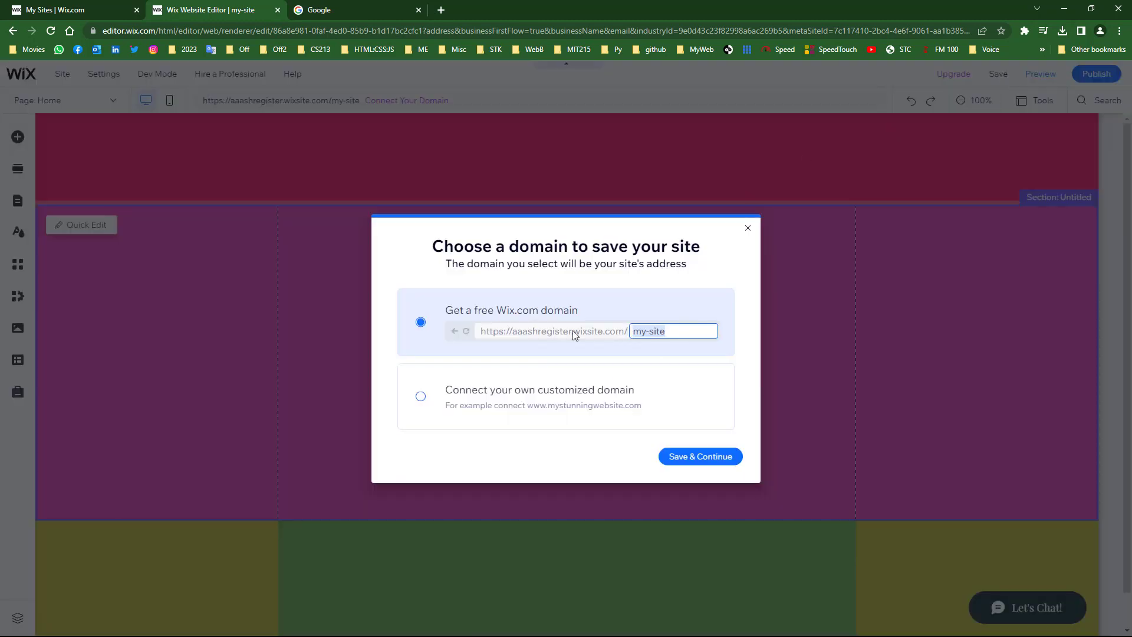
{"action": "left_click", "coordinate": [704, 326]}
{"action": "key", "text": "Delete"}
{"action": "key", "text": "Delete"}
{"action": "key", "text": "End"}
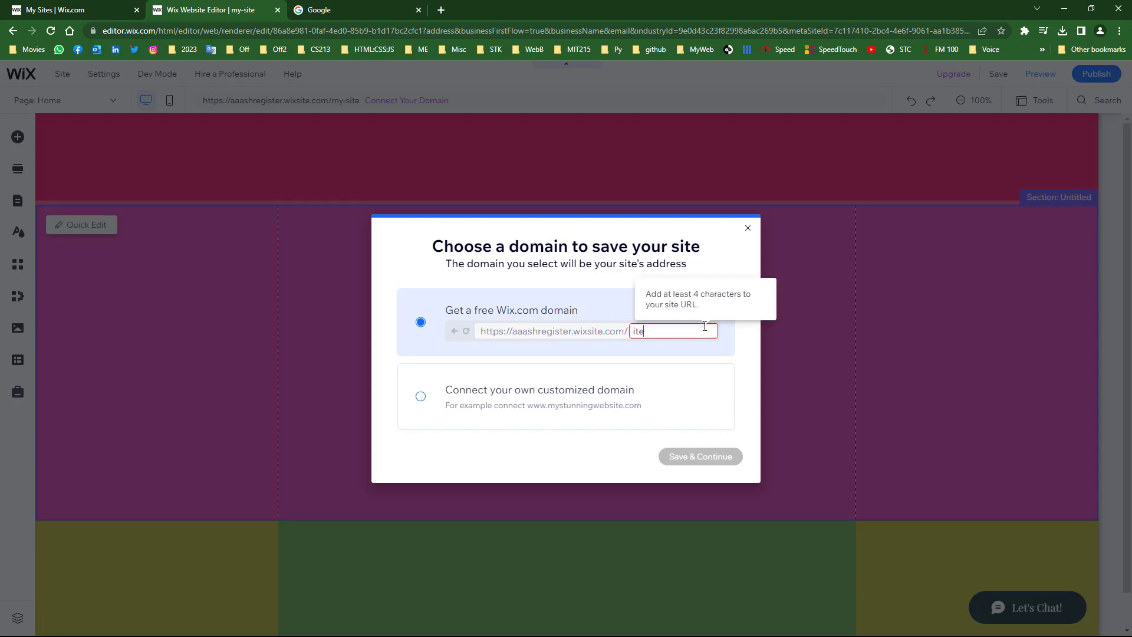
{"action": "key", "text": "Home"}
{"action": "type", "text": "s"}
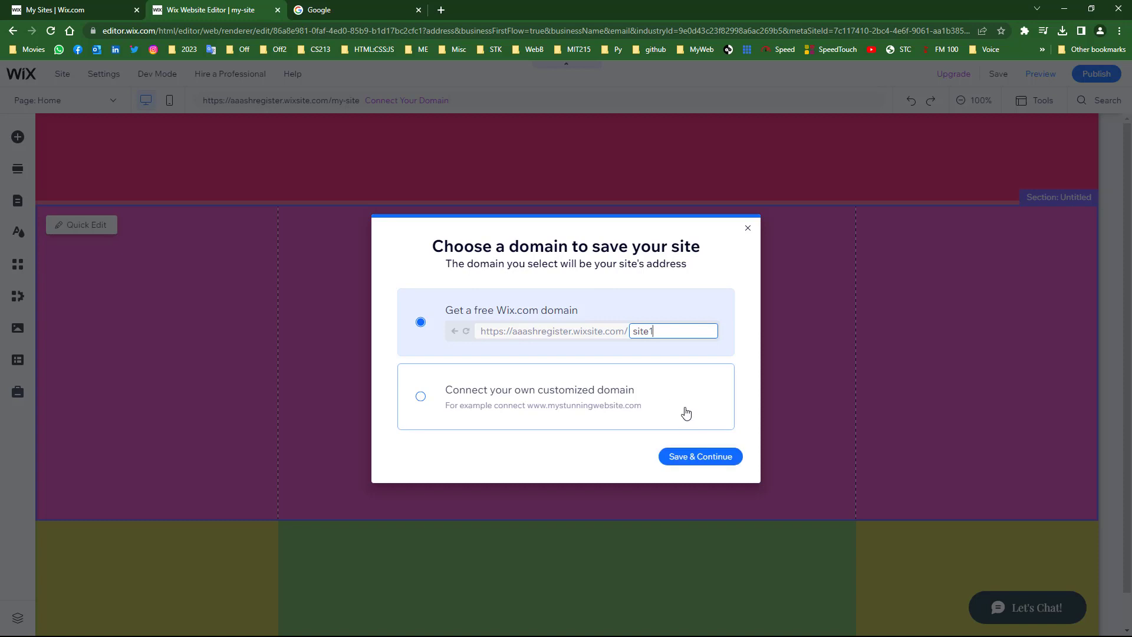
{"action": "left_click", "coordinate": [706, 456]}
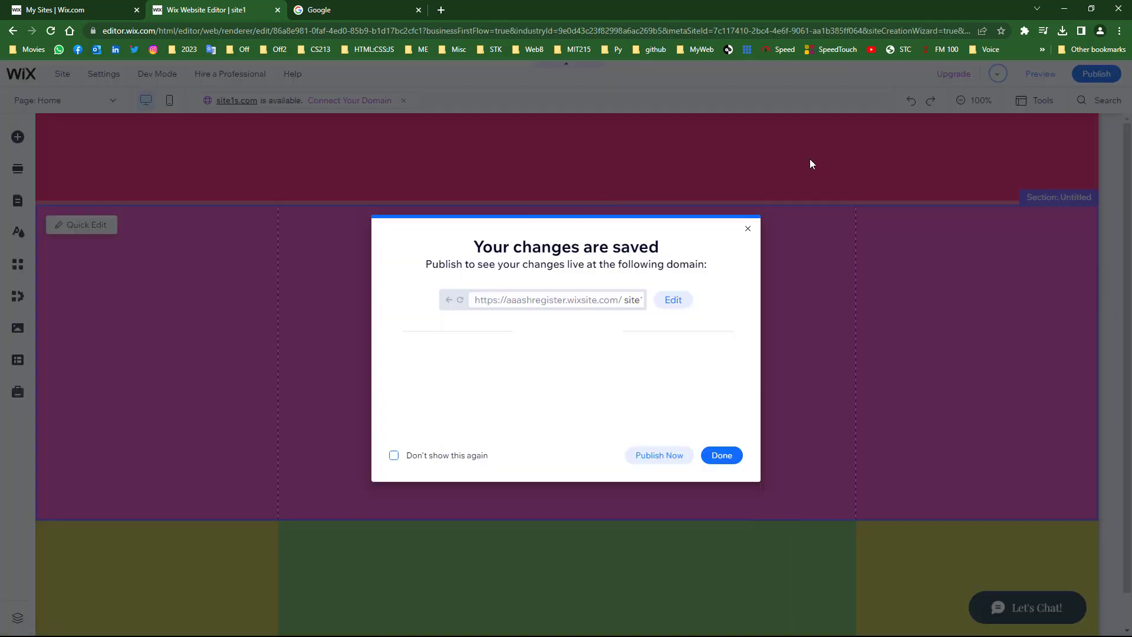
{"action": "left_click", "coordinate": [660, 455]}
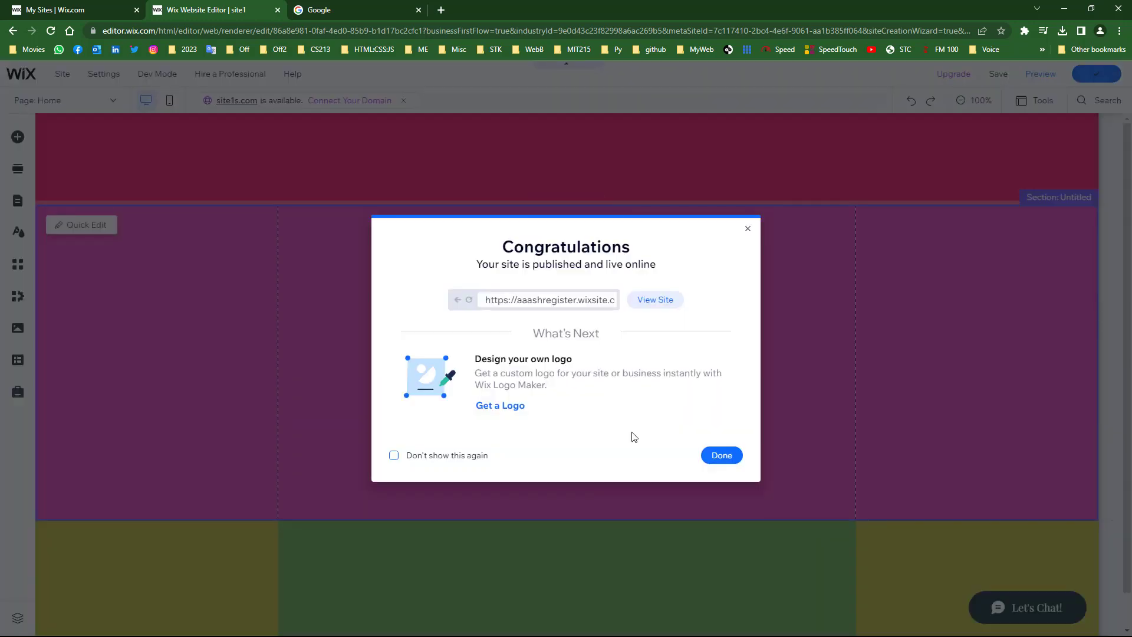
{"action": "left_click", "coordinate": [651, 305]}
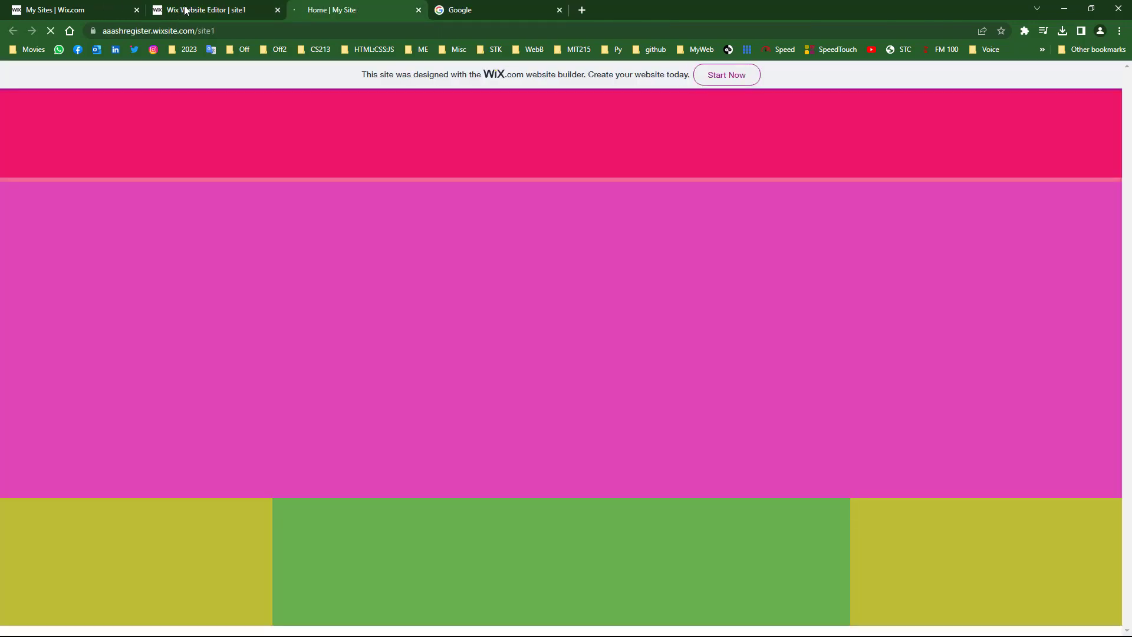
- Dismiss the publish confirmation and close the unused Google tab
{"action": "left_click", "coordinate": [185, 10]}
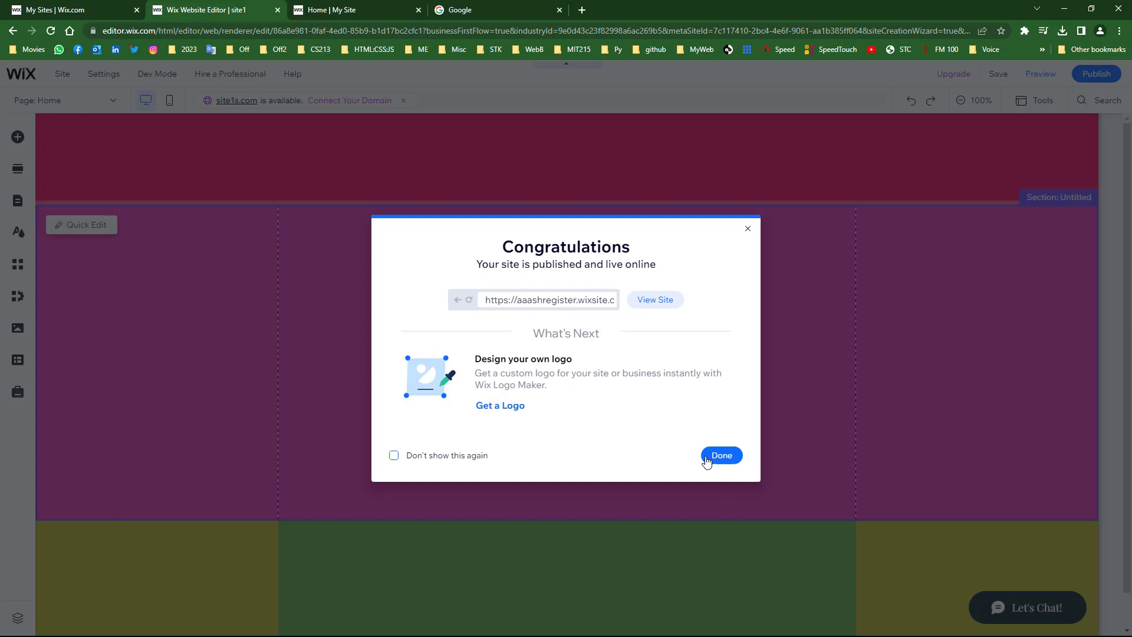
{"action": "left_click", "coordinate": [720, 456]}
{"action": "left_click", "coordinate": [352, 6]}
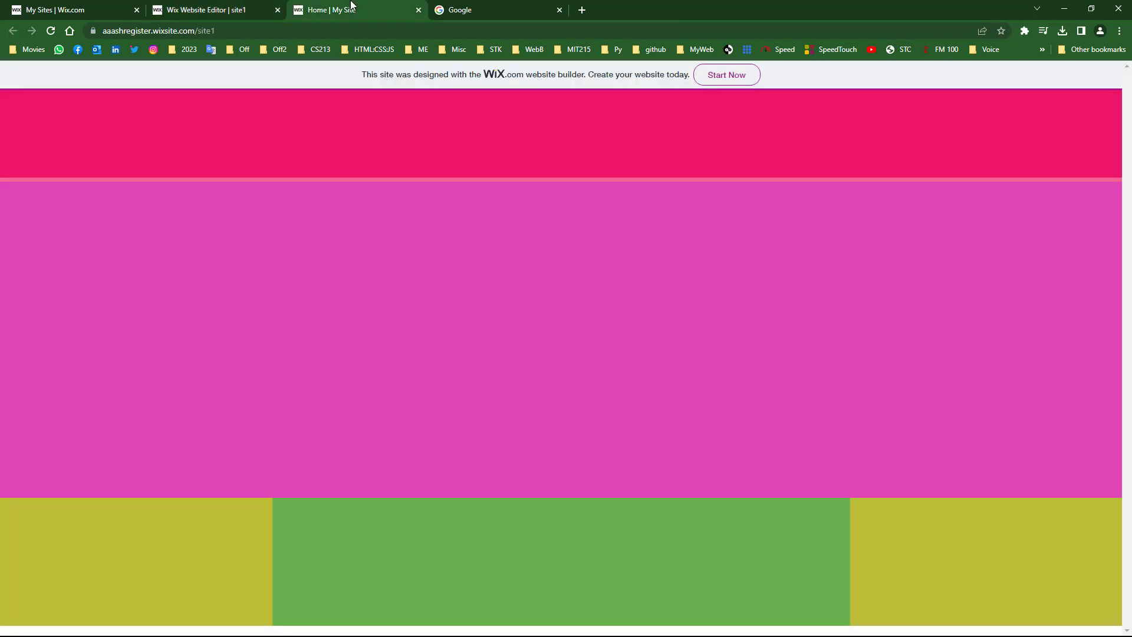
{"action": "left_click", "coordinate": [558, 10]}
- Decline mobile editing, glance at the live site, and return to the editor
{"action": "left_click", "coordinate": [214, 10]}
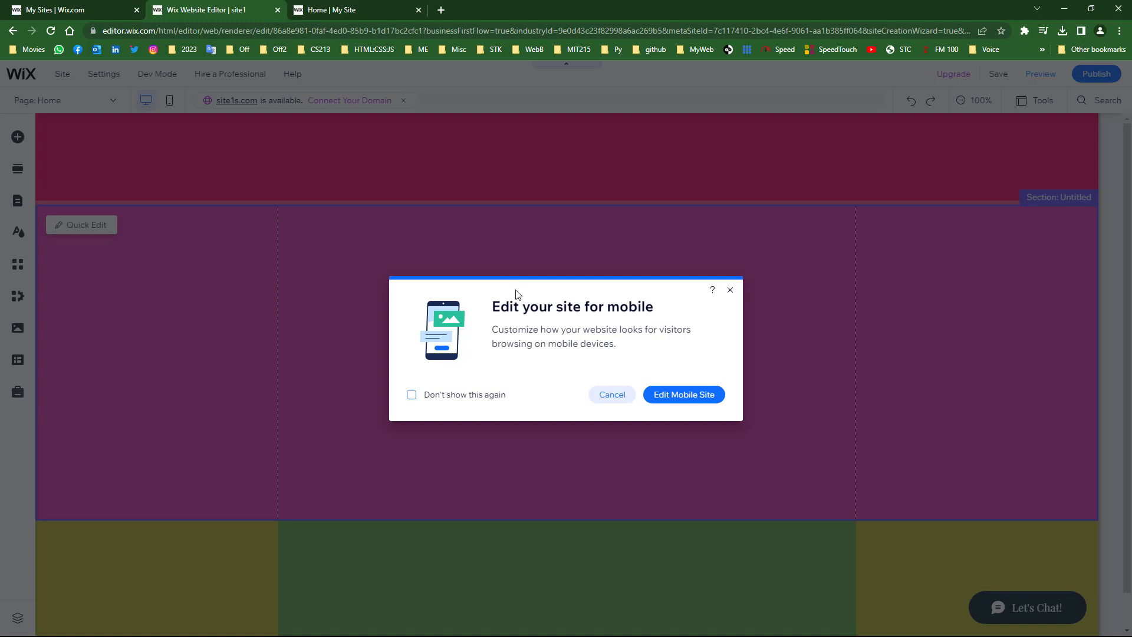
{"action": "left_click", "coordinate": [597, 405]}
{"action": "left_click", "coordinate": [335, 9]}
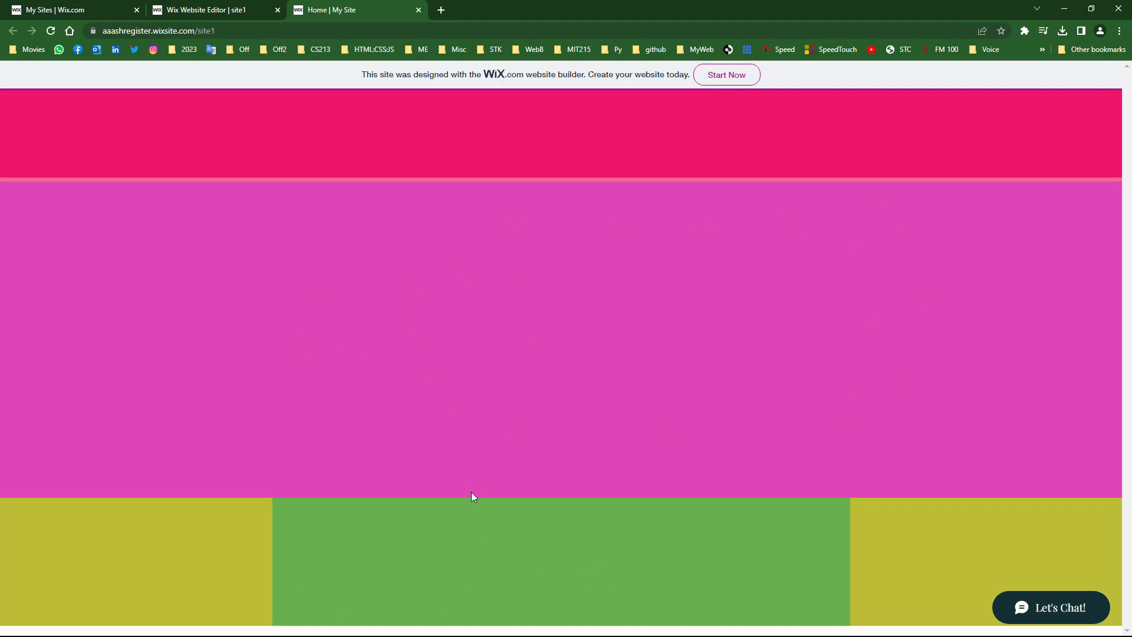
{"action": "left_click", "coordinate": [226, 7]}
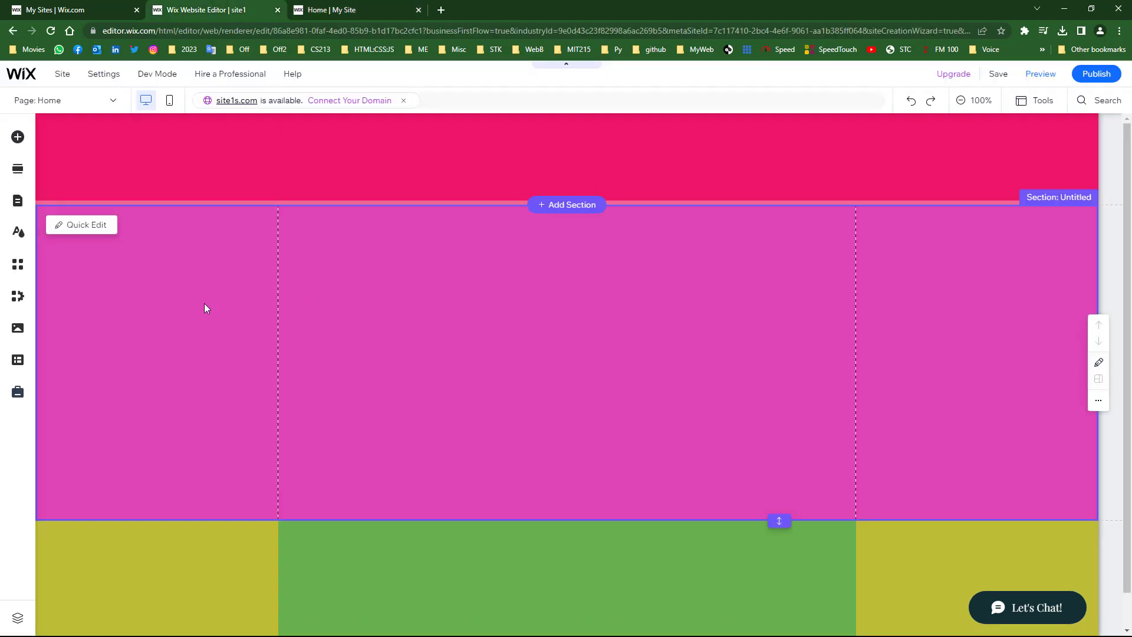
- Add a blank page to the site and name it Page 2
{"action": "left_click", "coordinate": [17, 201]}
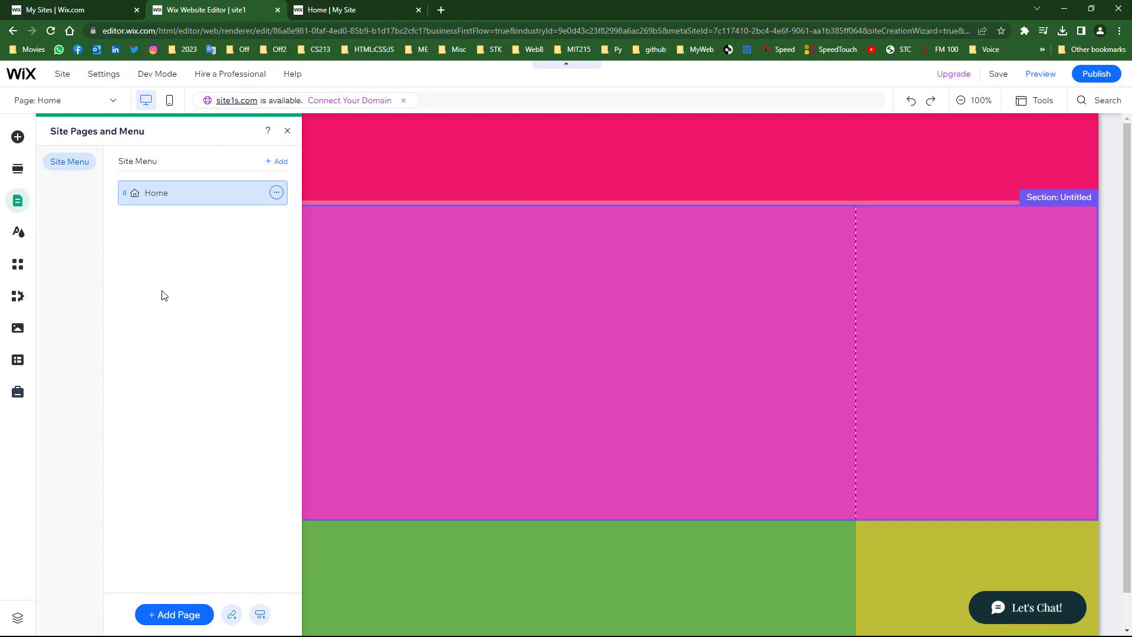
{"action": "left_click", "coordinate": [166, 617]}
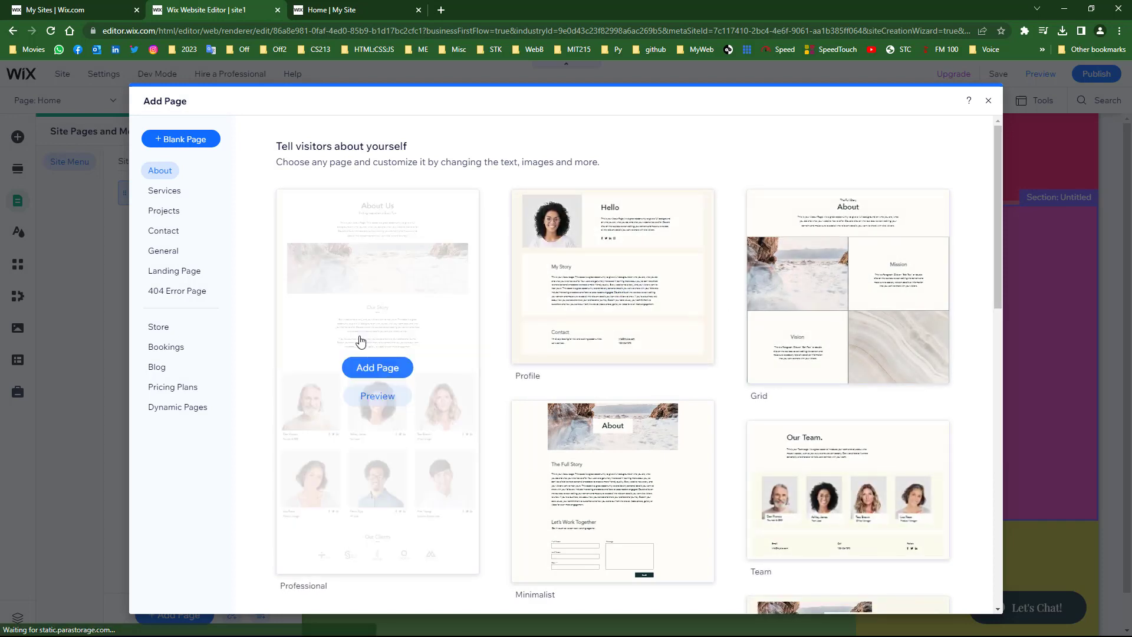
{"action": "left_click", "coordinate": [179, 142]}
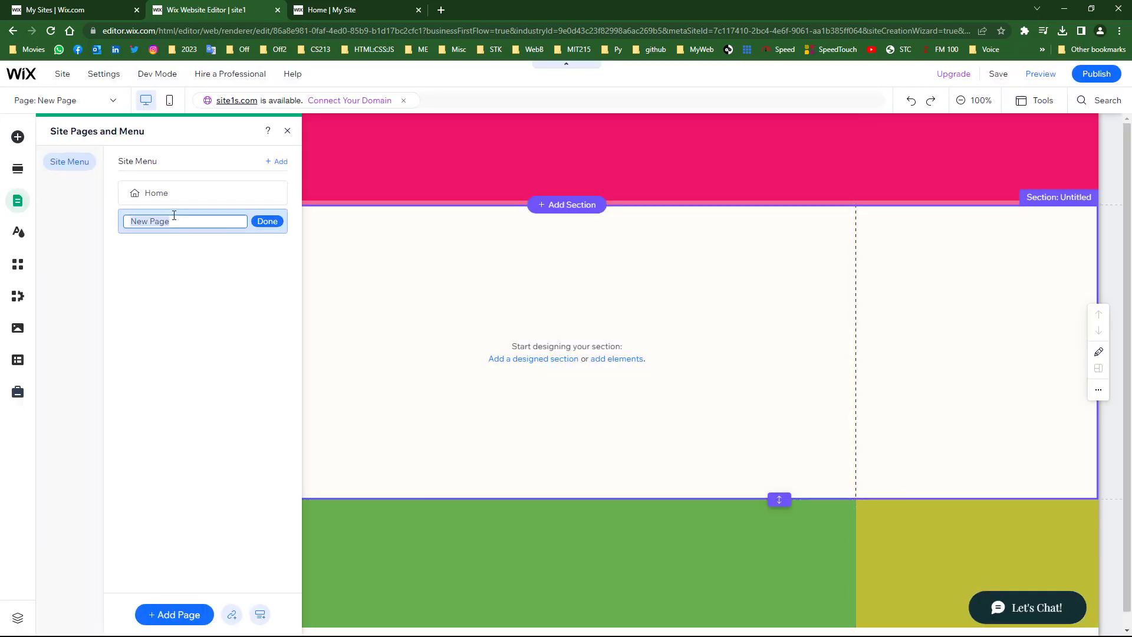
{"action": "type", "text": "P"}
{"action": "left_click", "coordinate": [262, 220]}
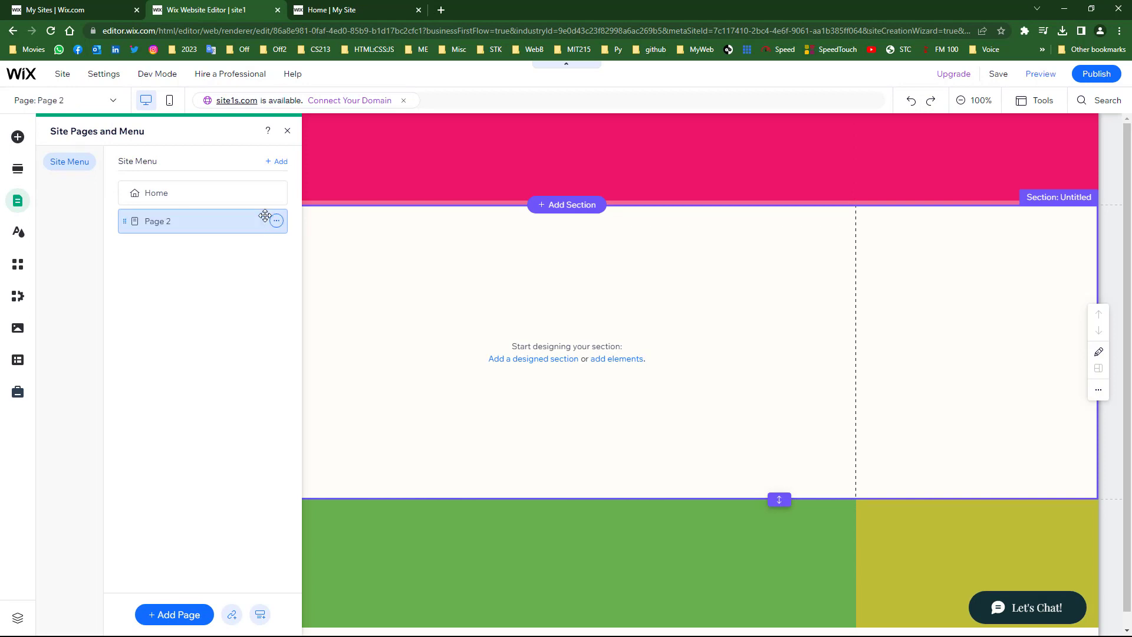
{"action": "left_click", "coordinate": [362, 275]}
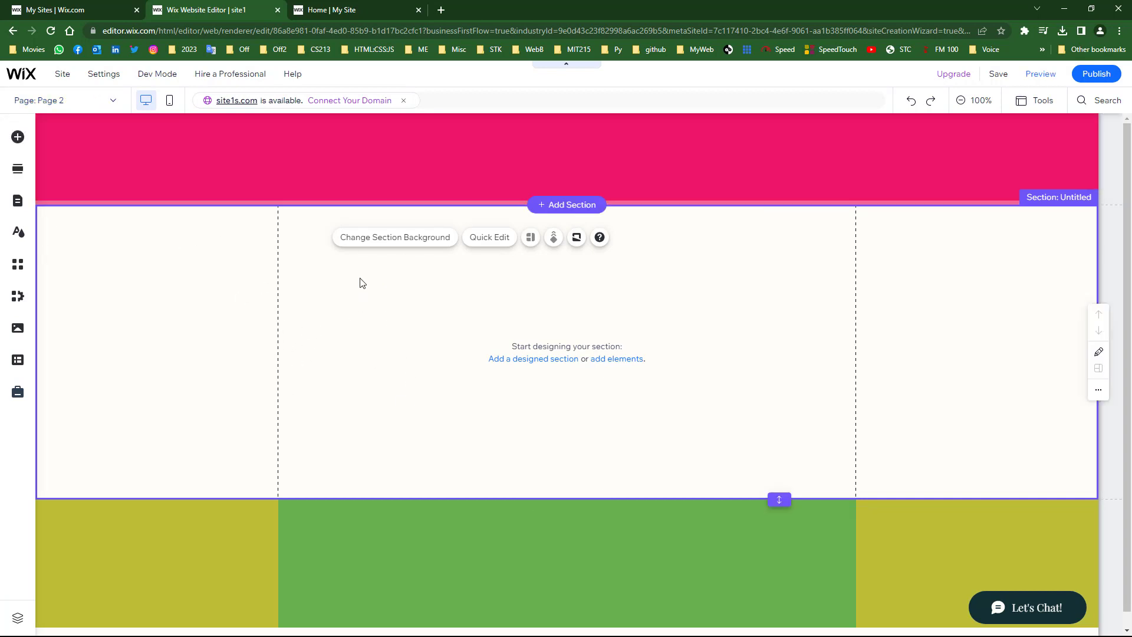
- Switch to Home, come back to Page 2, and select its empty section
{"action": "left_click", "coordinate": [112, 100]}
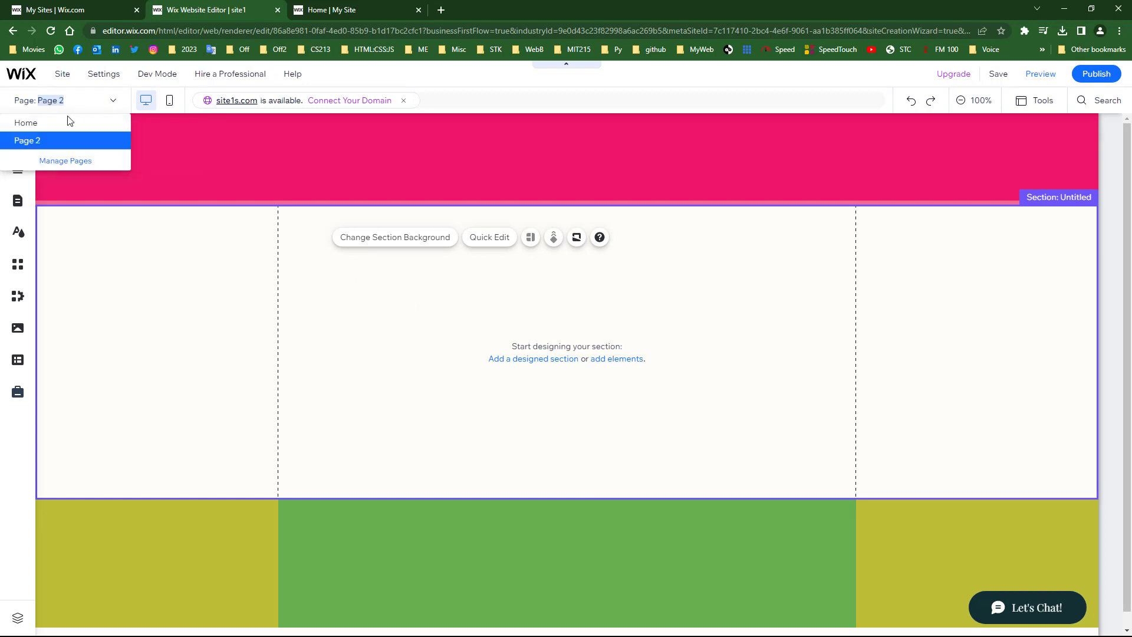
{"action": "left_click", "coordinate": [25, 124]}
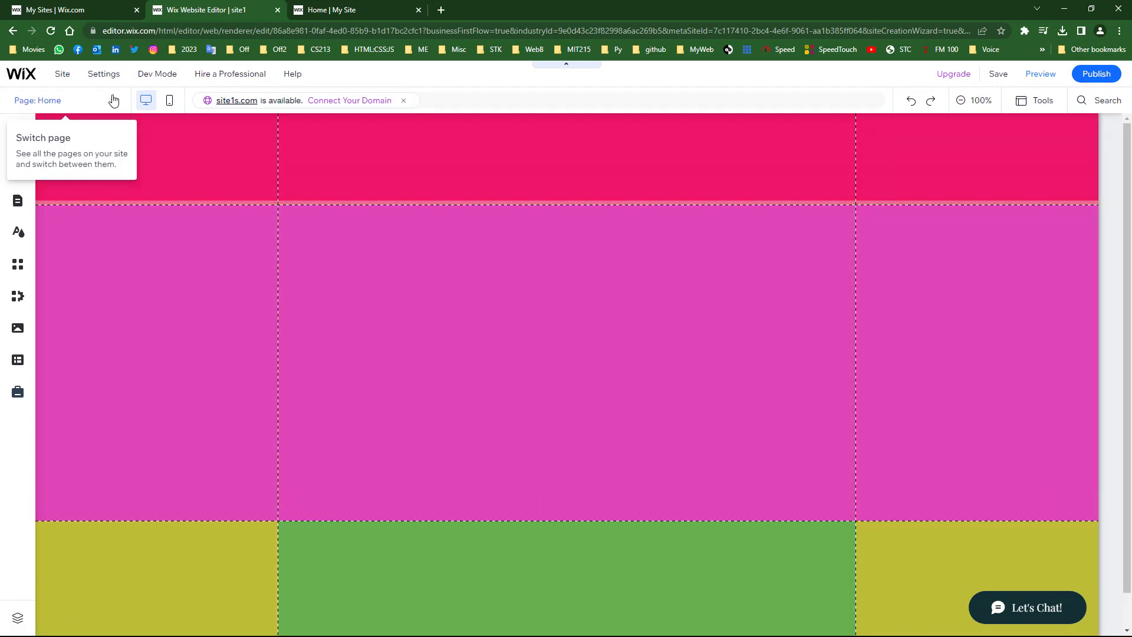
{"action": "left_click", "coordinate": [111, 100]}
{"action": "left_click", "coordinate": [31, 143]}
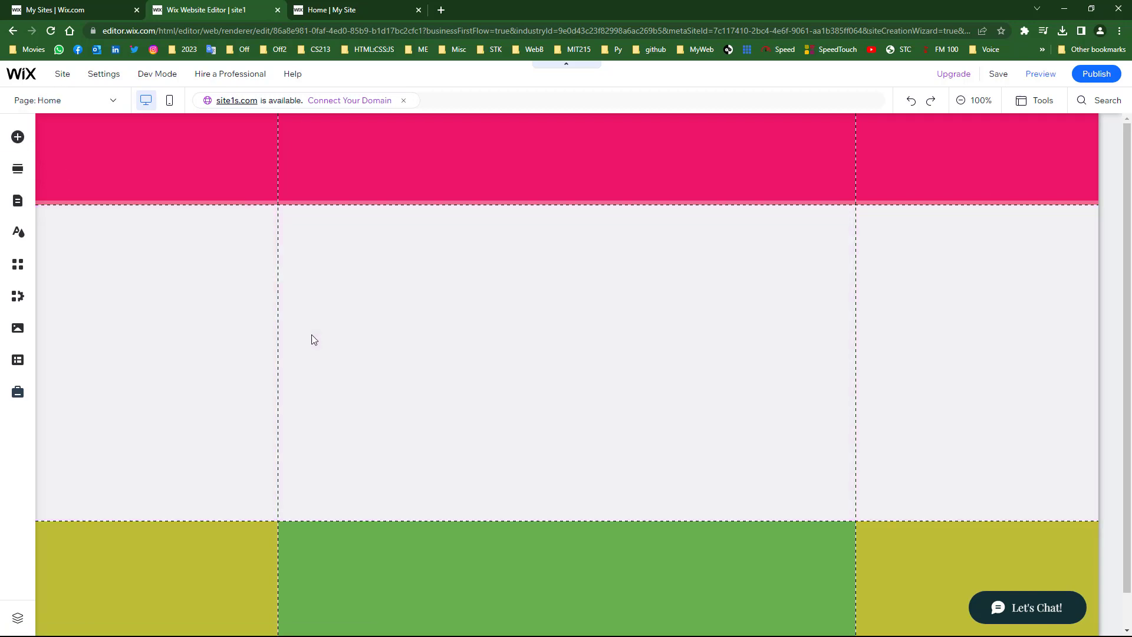
{"action": "left_click", "coordinate": [421, 322]}
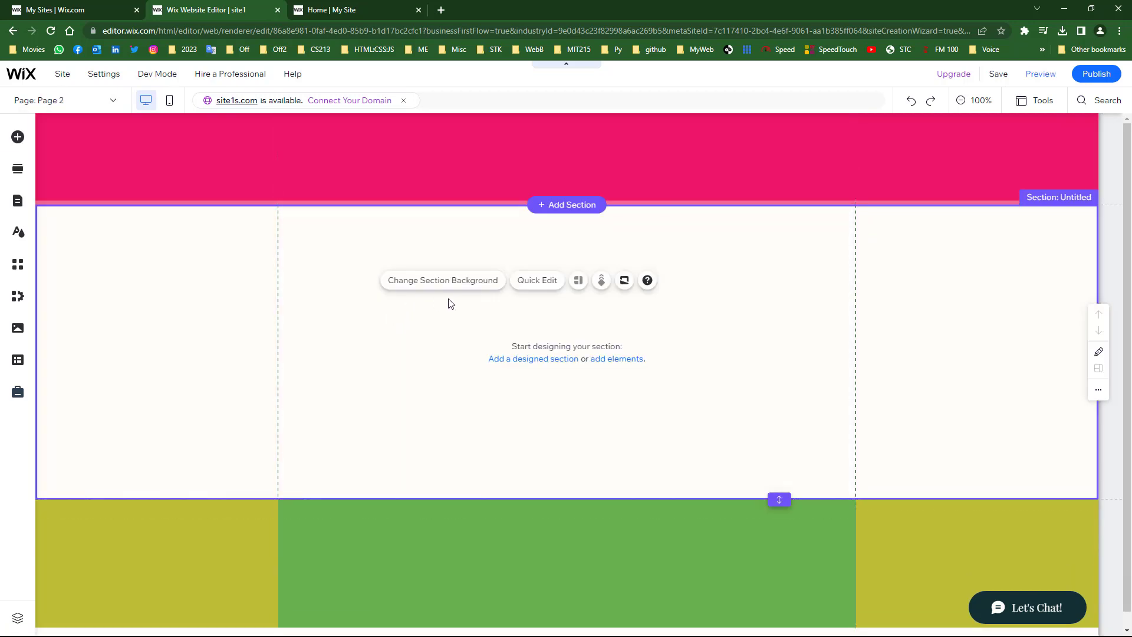
- Fill Page 2's blank section with a custom pale beige #EADB92 colour background
{"action": "left_click", "coordinate": [424, 281]}
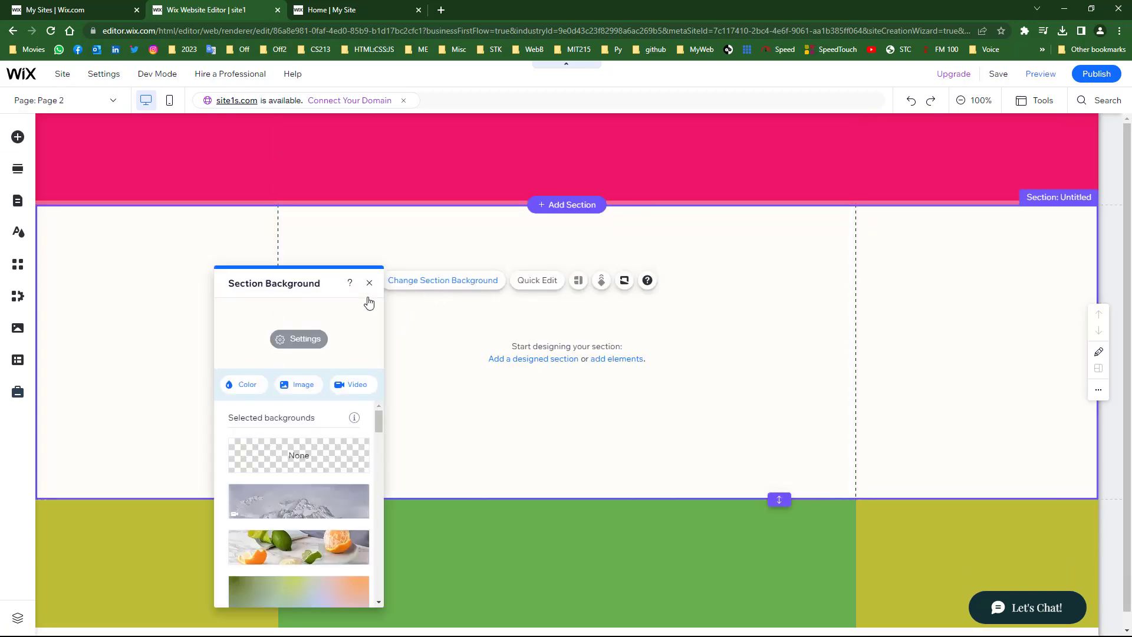
{"action": "left_click", "coordinate": [242, 386]}
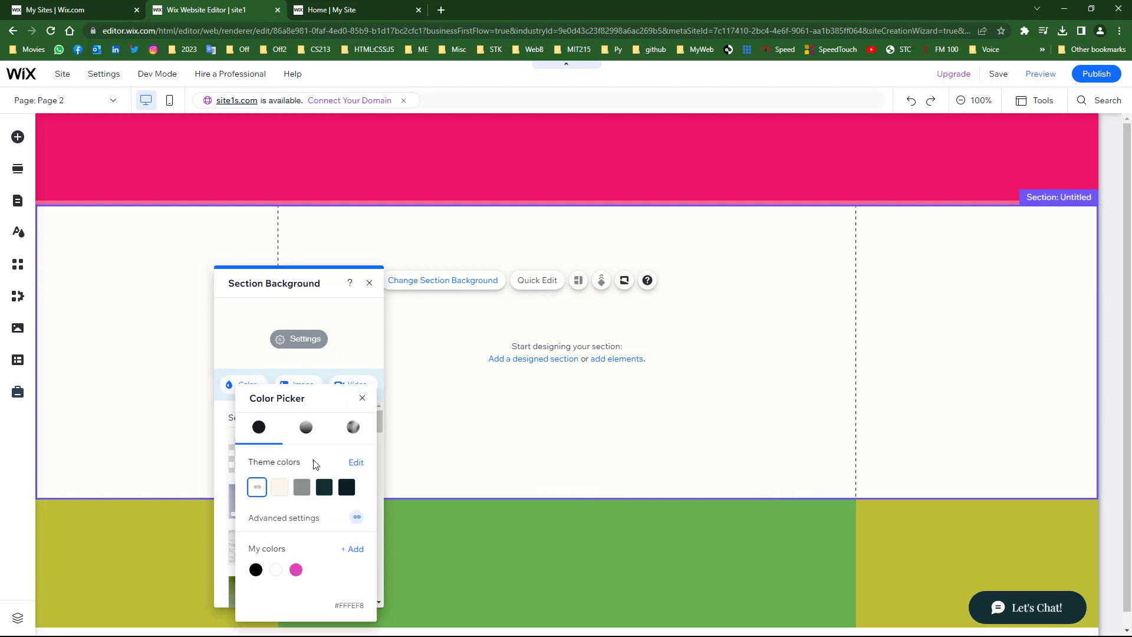
{"action": "left_click", "coordinate": [355, 550]}
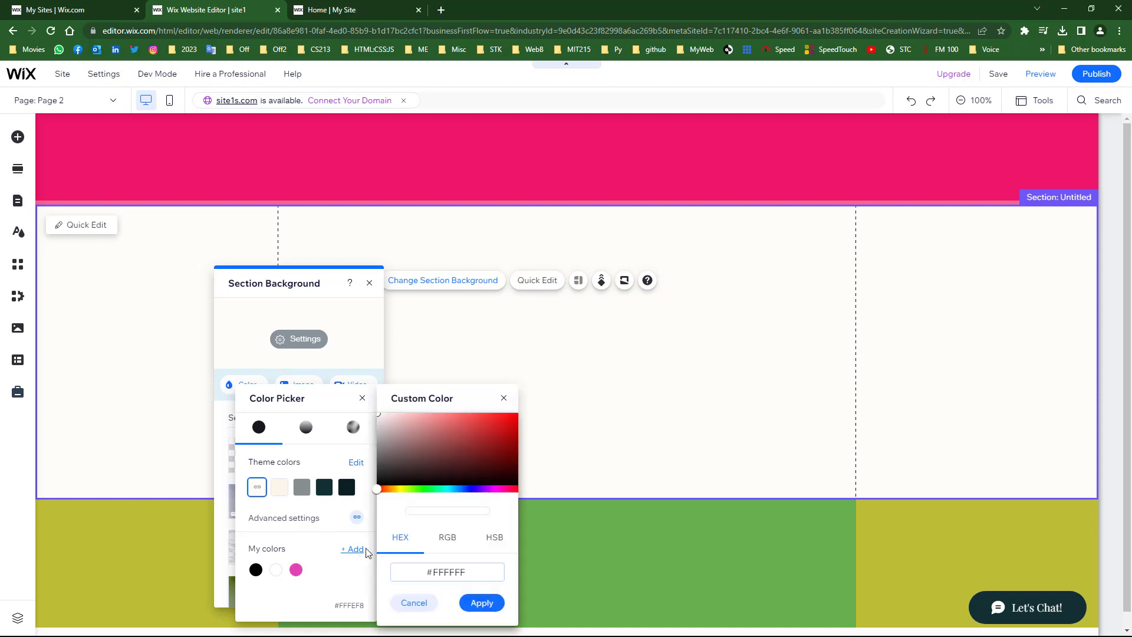
{"action": "left_click", "coordinate": [402, 489]}
{"action": "left_click_drag", "start_coordinate": [400, 489], "coordinate": [396, 489]}
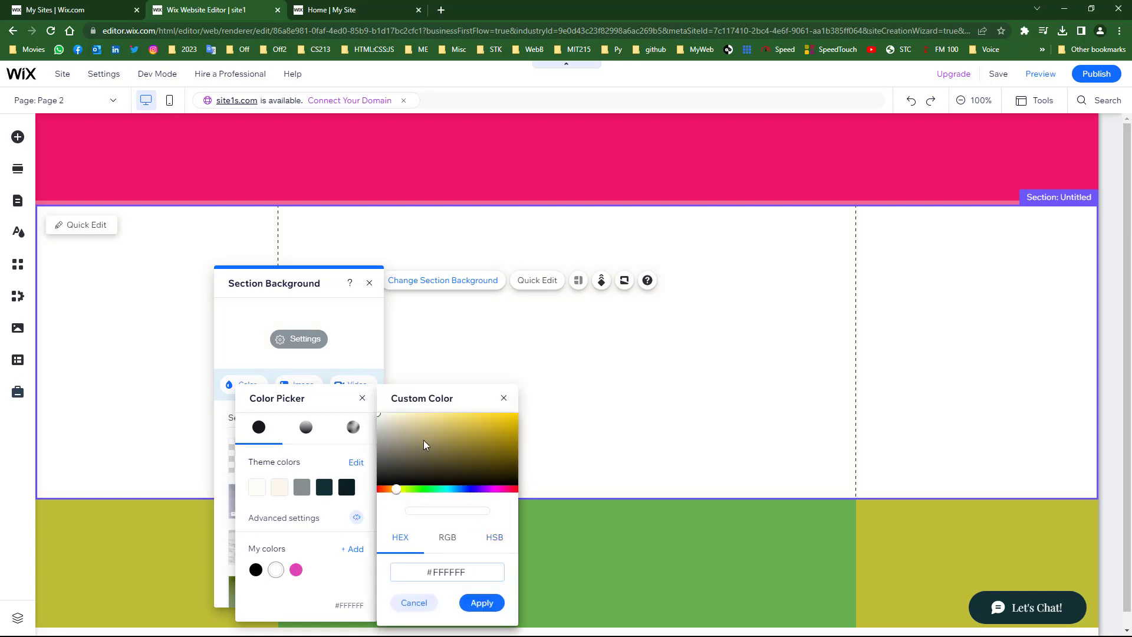
{"action": "left_click", "coordinate": [415, 416]}
{"action": "left_click_drag", "start_coordinate": [414, 417], "coordinate": [431, 418]}
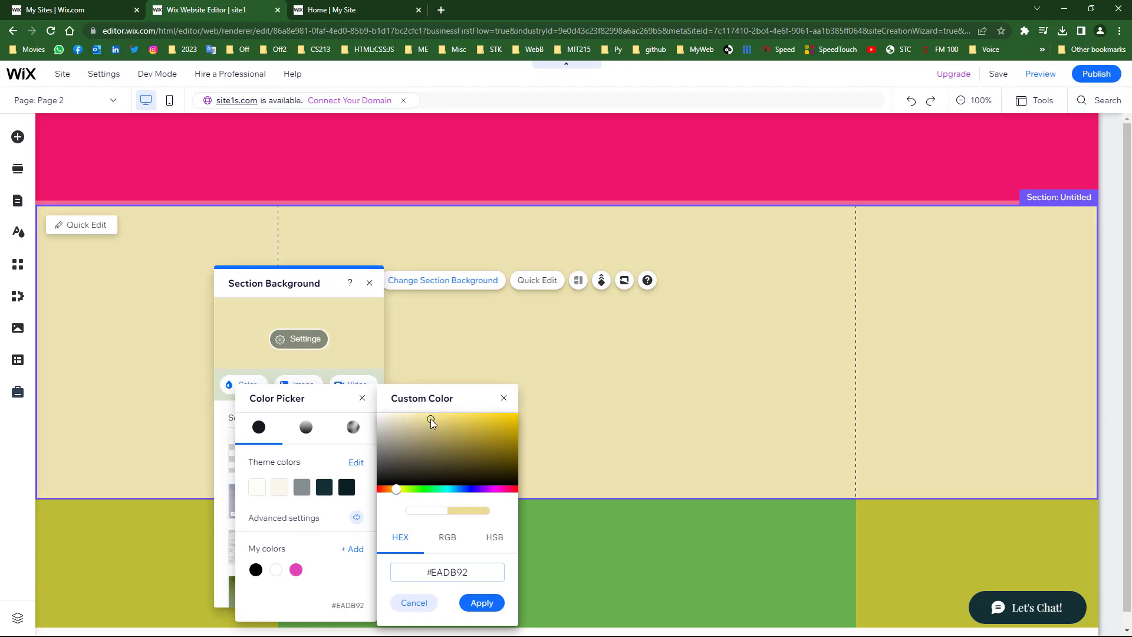
{"action": "left_click", "coordinate": [481, 603]}
{"action": "left_click", "coordinate": [459, 366]}
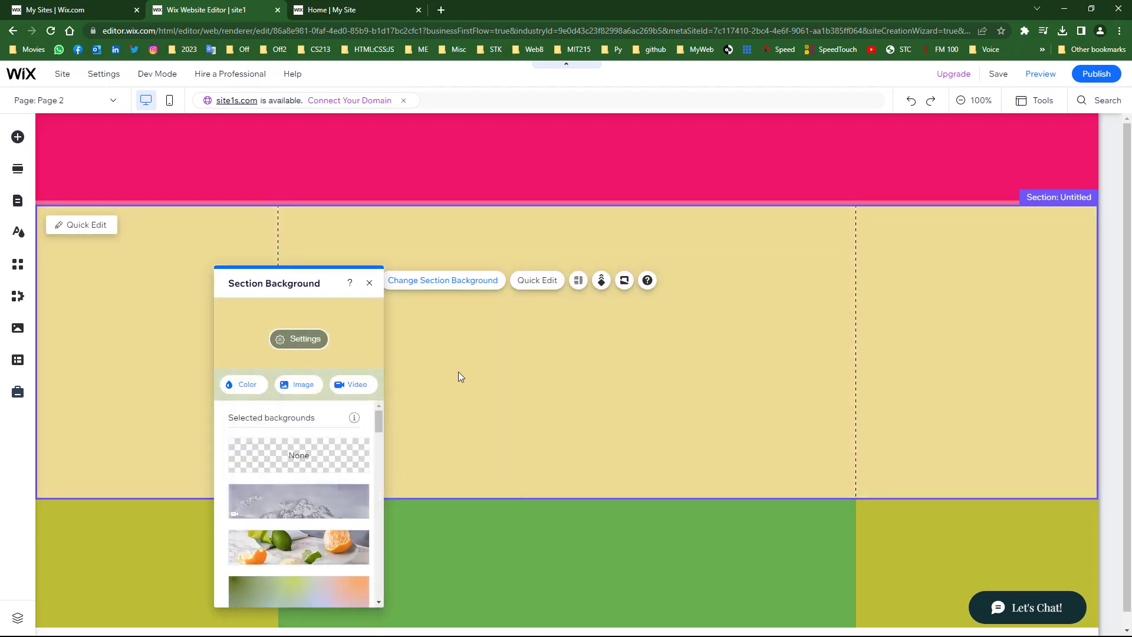
{"action": "left_click", "coordinate": [369, 283]}
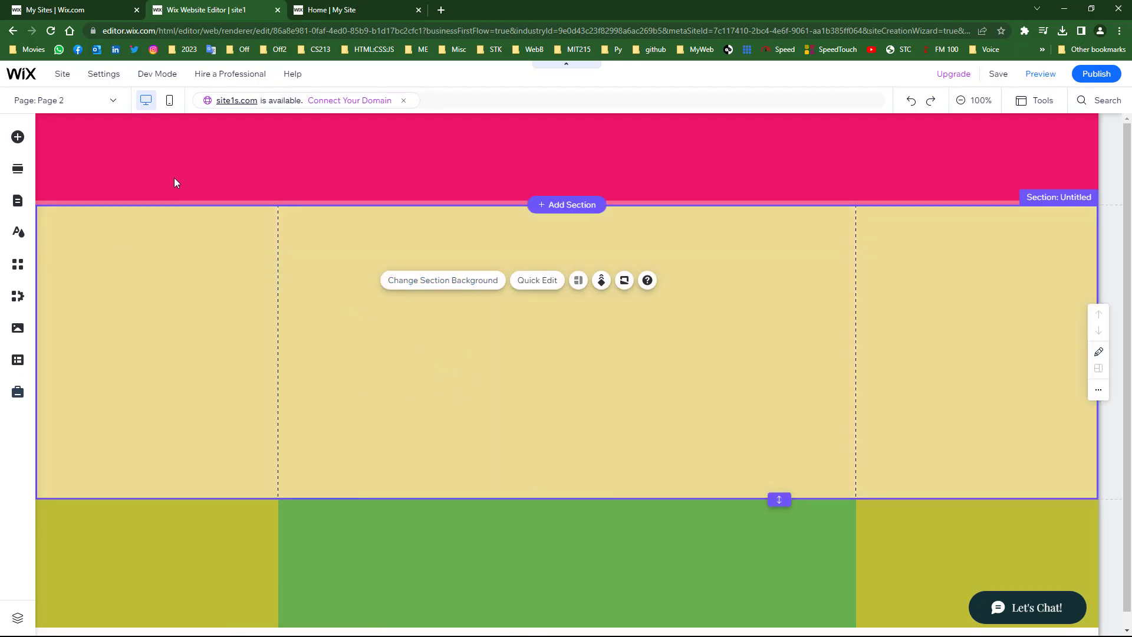
{"action": "left_click", "coordinate": [112, 101]}
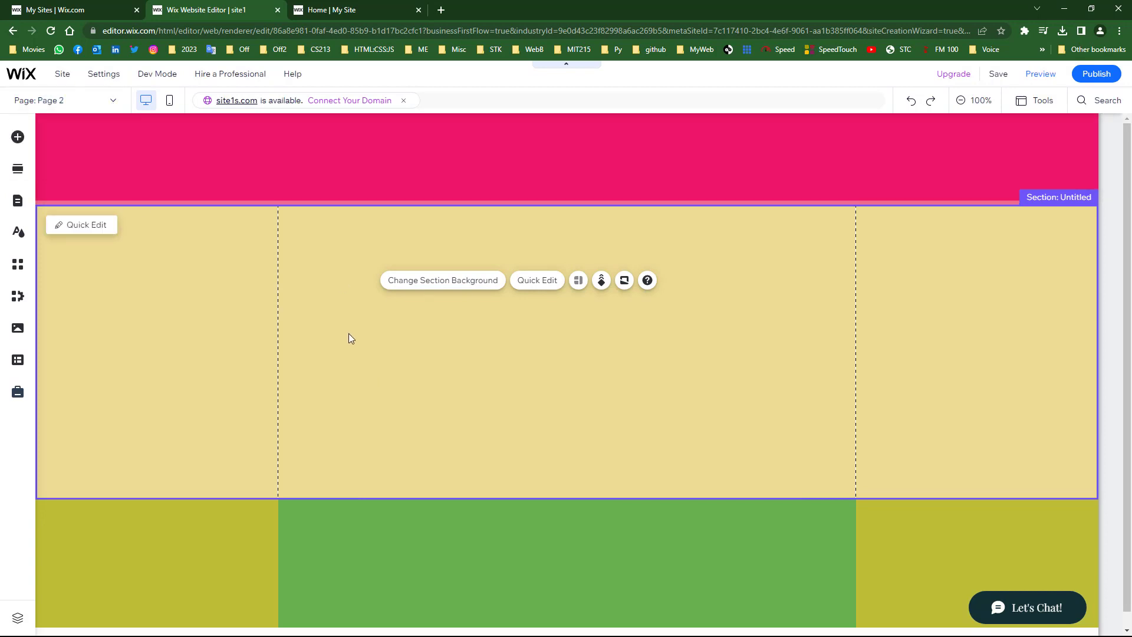
{"action": "left_click", "coordinate": [93, 101]}
- Switch to Home, publish the site, and reload the live site to review it
{"action": "left_click", "coordinate": [34, 126]}
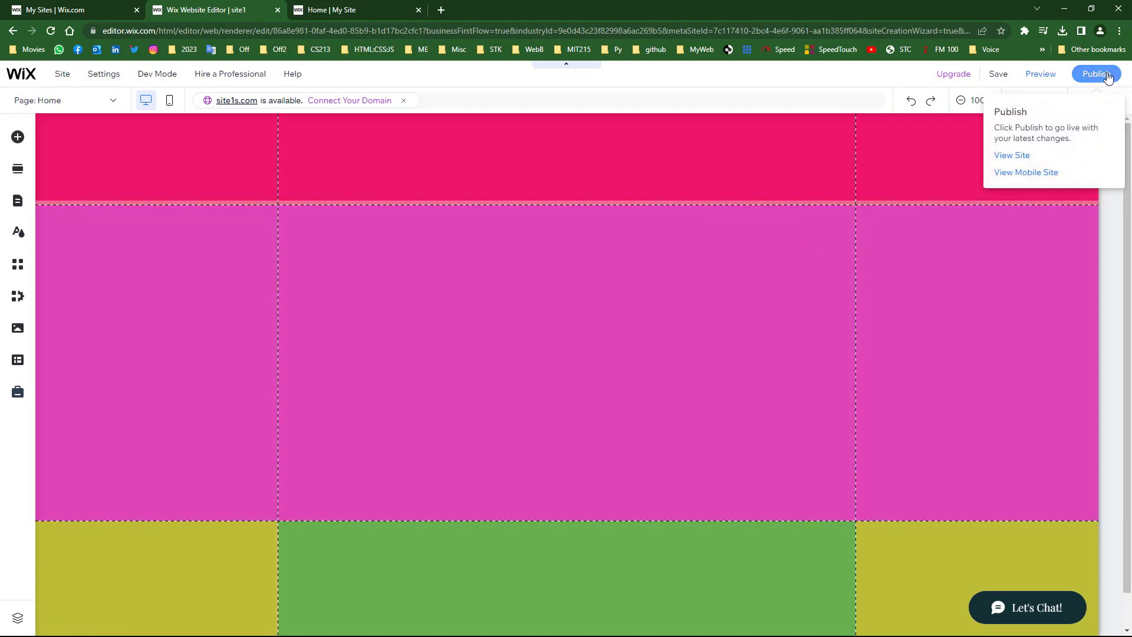
{"action": "left_click", "coordinate": [1108, 74]}
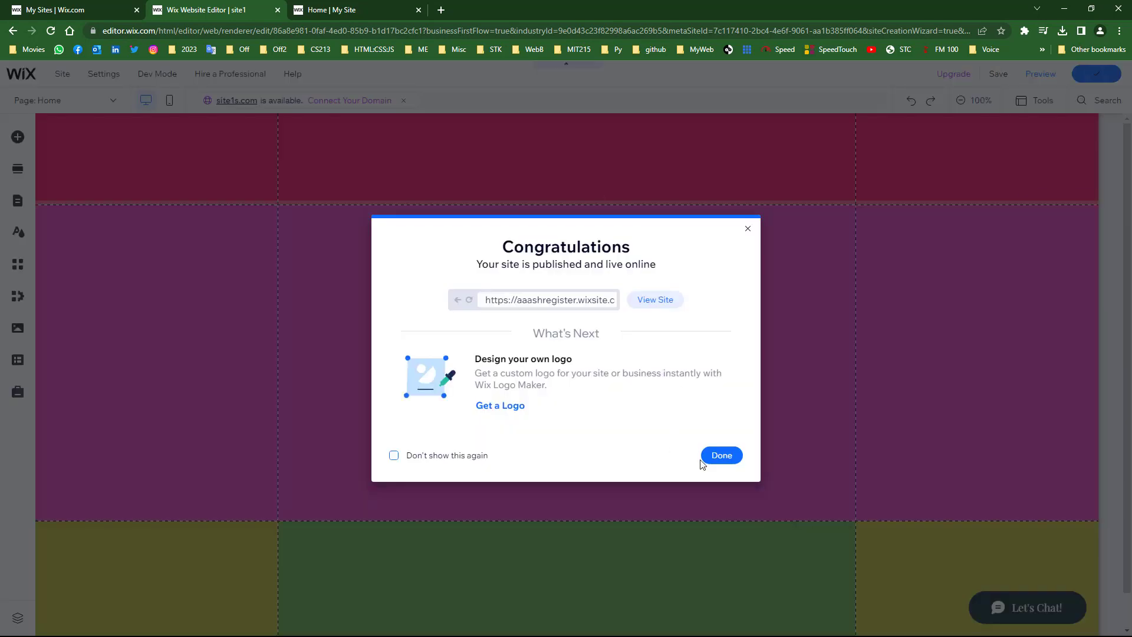
{"action": "left_click", "coordinate": [708, 461]}
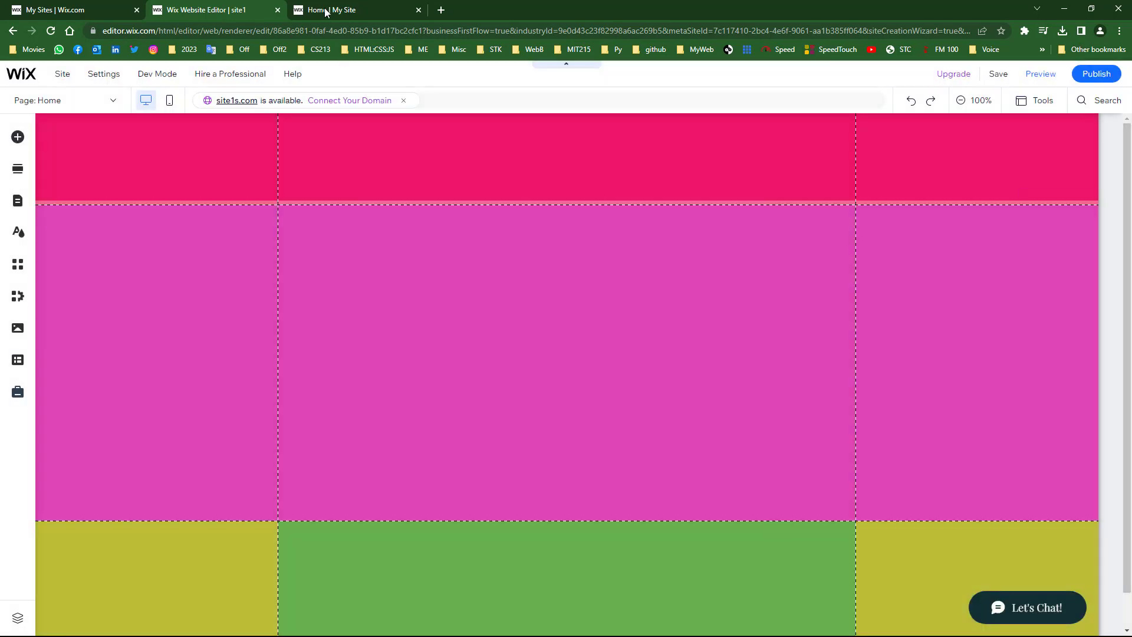
{"action": "left_click", "coordinate": [326, 11]}
{"action": "left_click", "coordinate": [51, 32]}
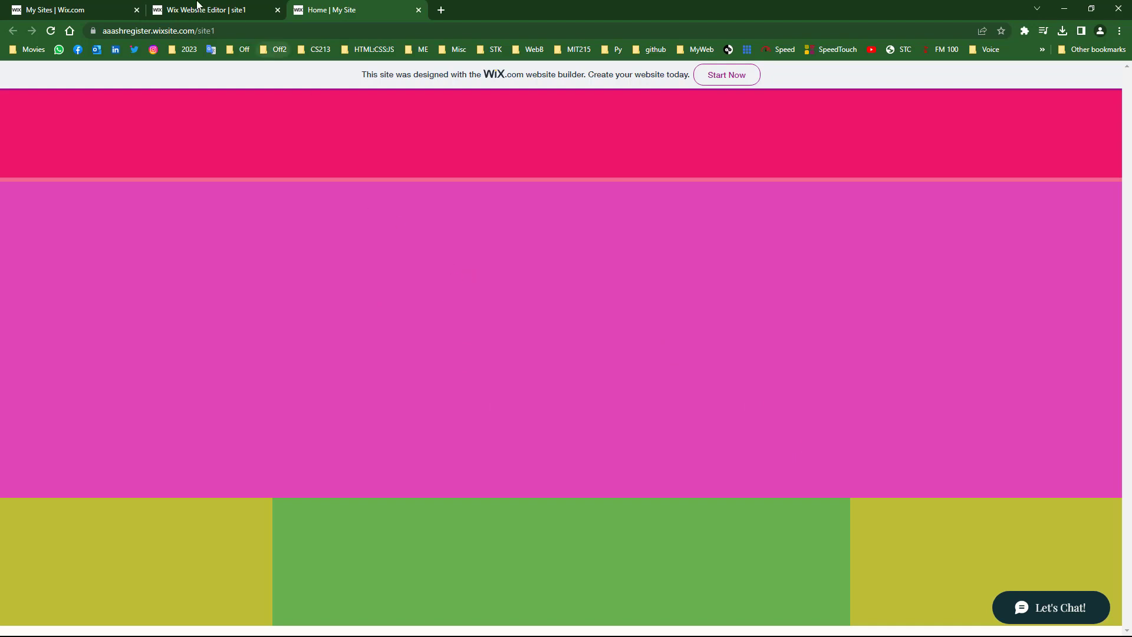
{"action": "left_click", "coordinate": [198, 9]}
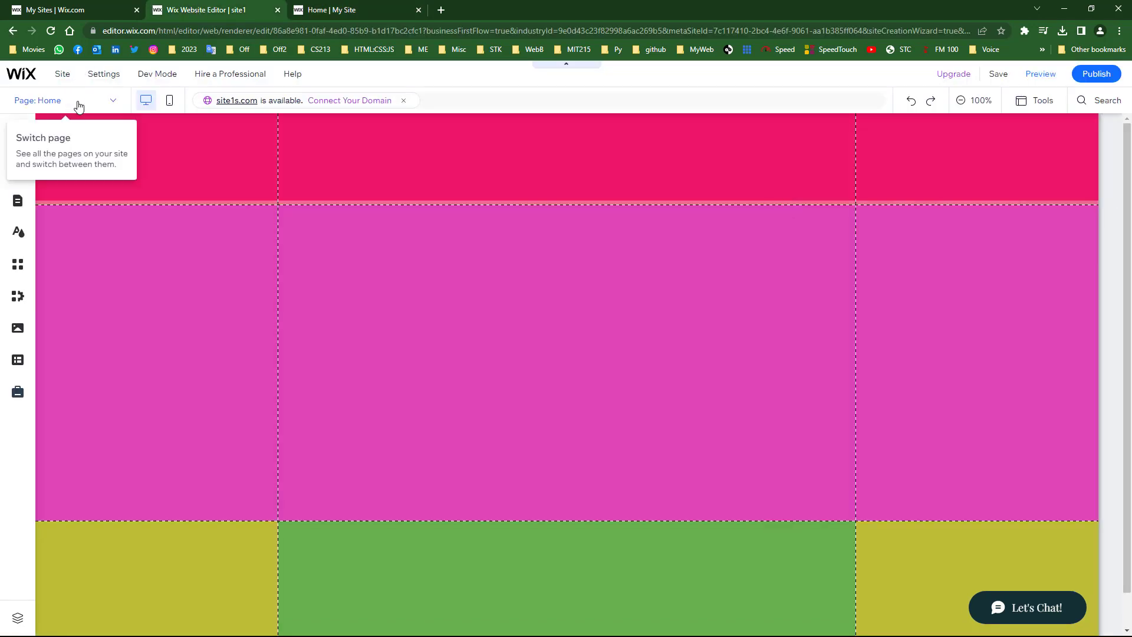
- Add a dark themed button to Home's pink section and drag it near the section's top
{"action": "left_click", "coordinate": [379, 257]}
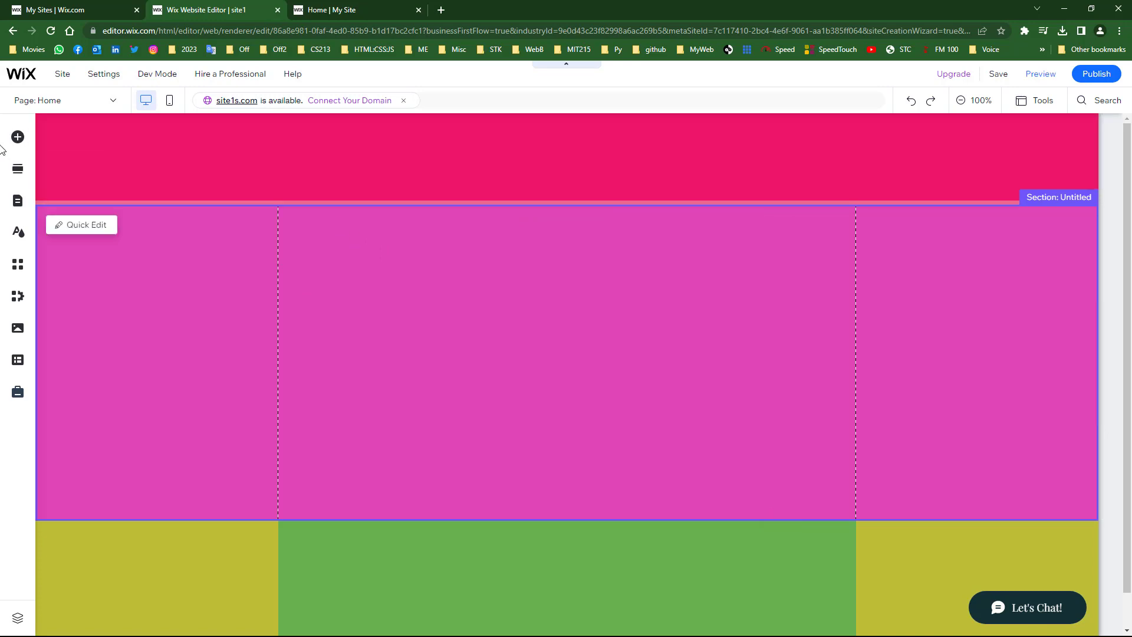
{"action": "left_click", "coordinate": [17, 138]}
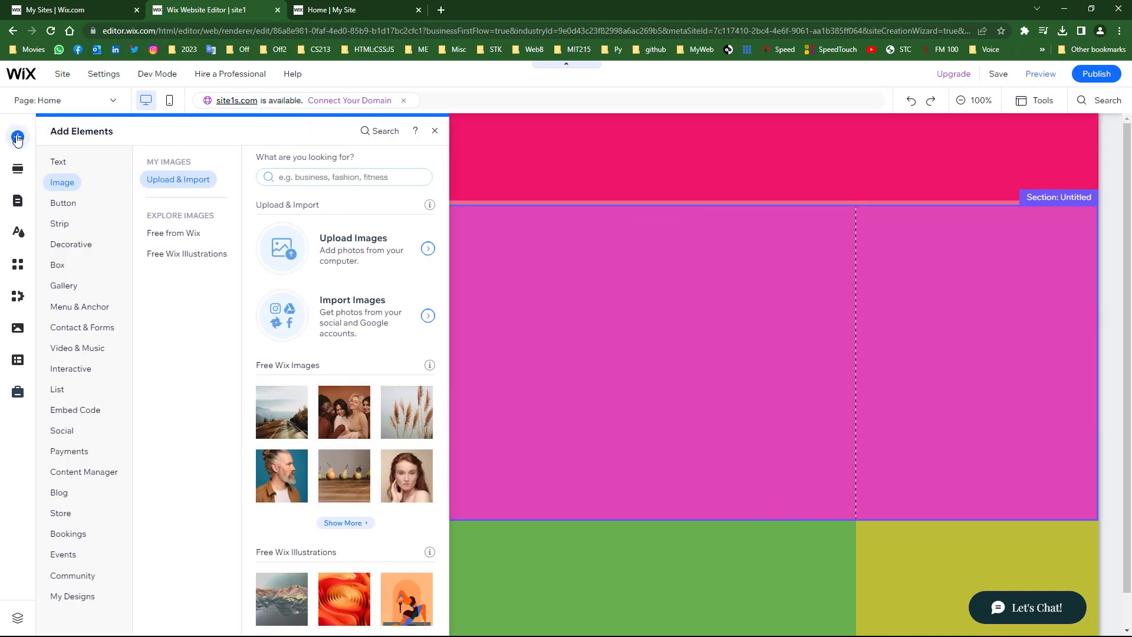
{"action": "left_click", "coordinate": [56, 199]}
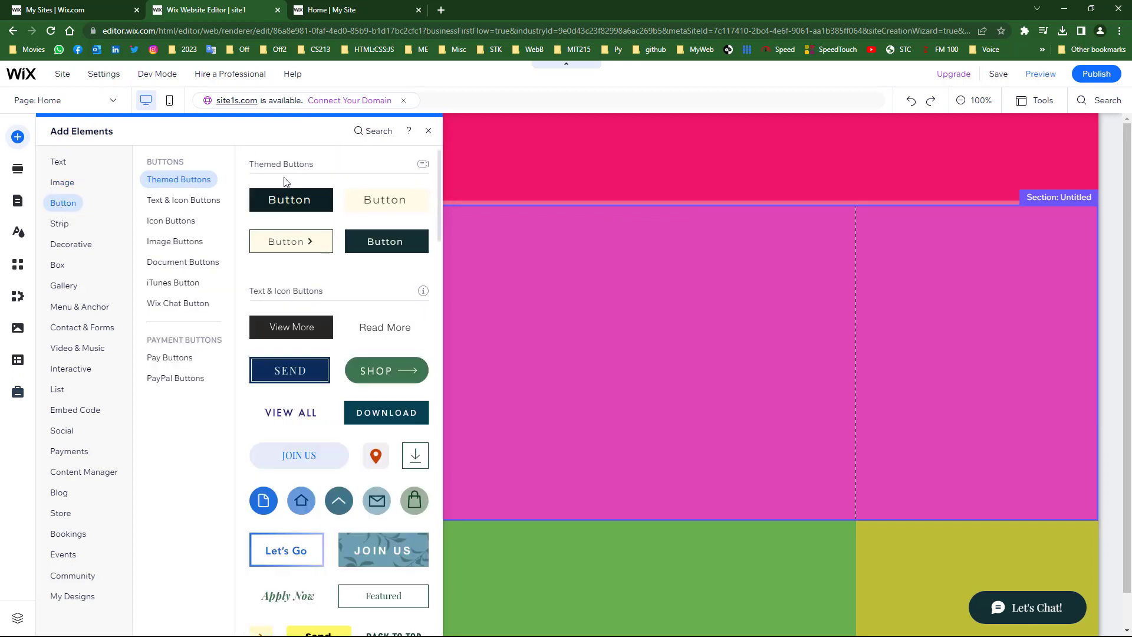
{"action": "left_click", "coordinate": [295, 201]}
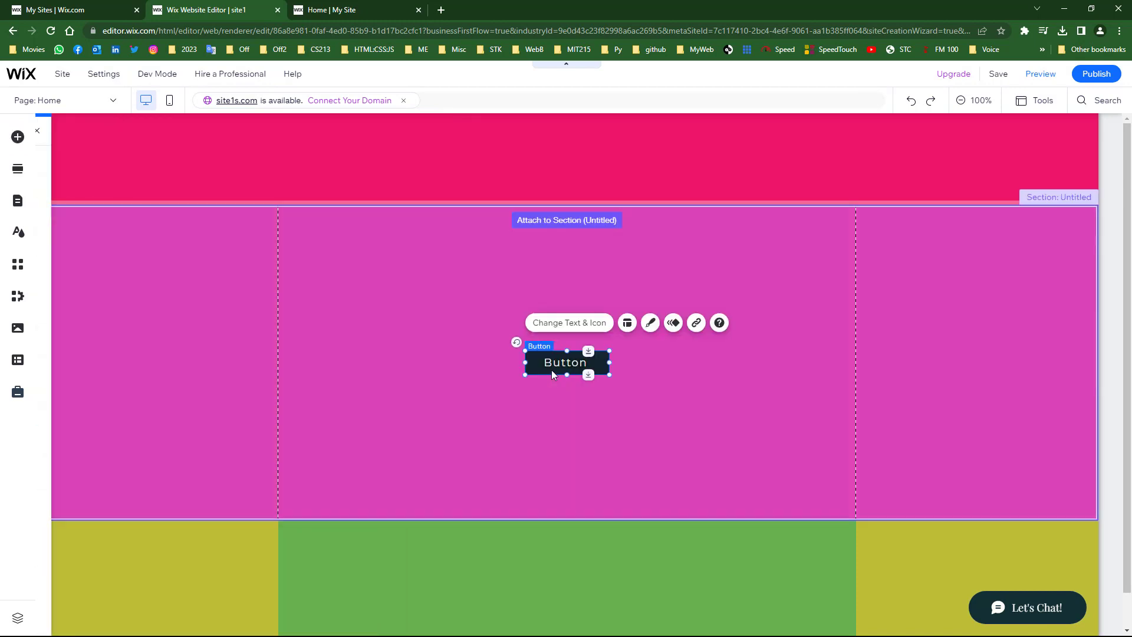
{"action": "left_click_drag", "start_coordinate": [547, 363], "coordinate": [540, 239]}
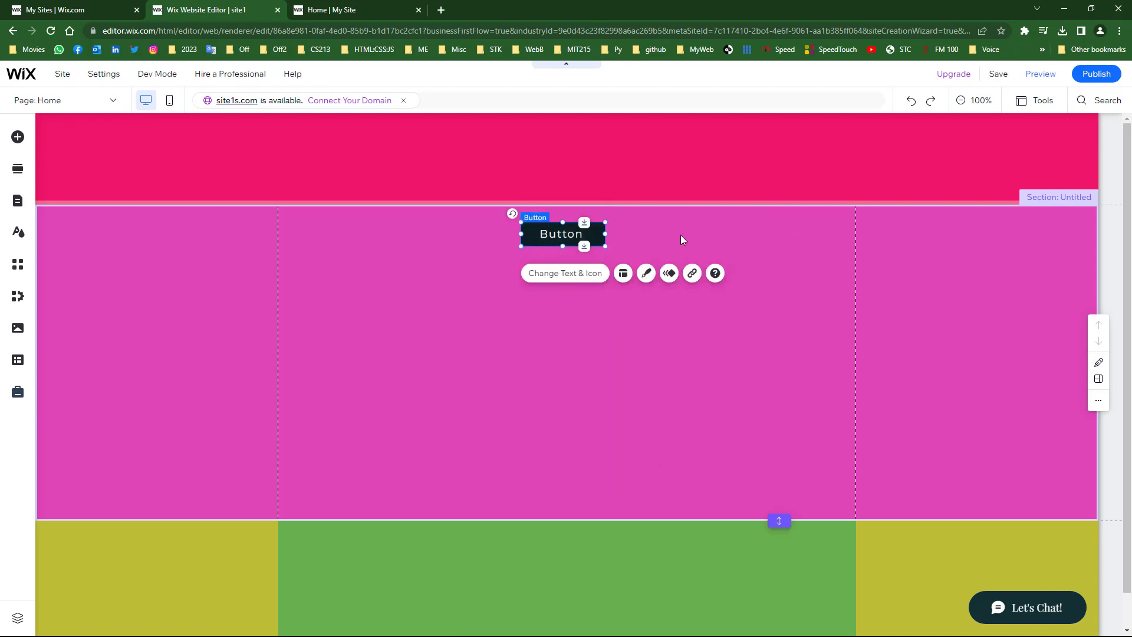
- Drag the dark button up into the pink header so it attaches there
{"action": "left_click", "coordinate": [351, 7]}
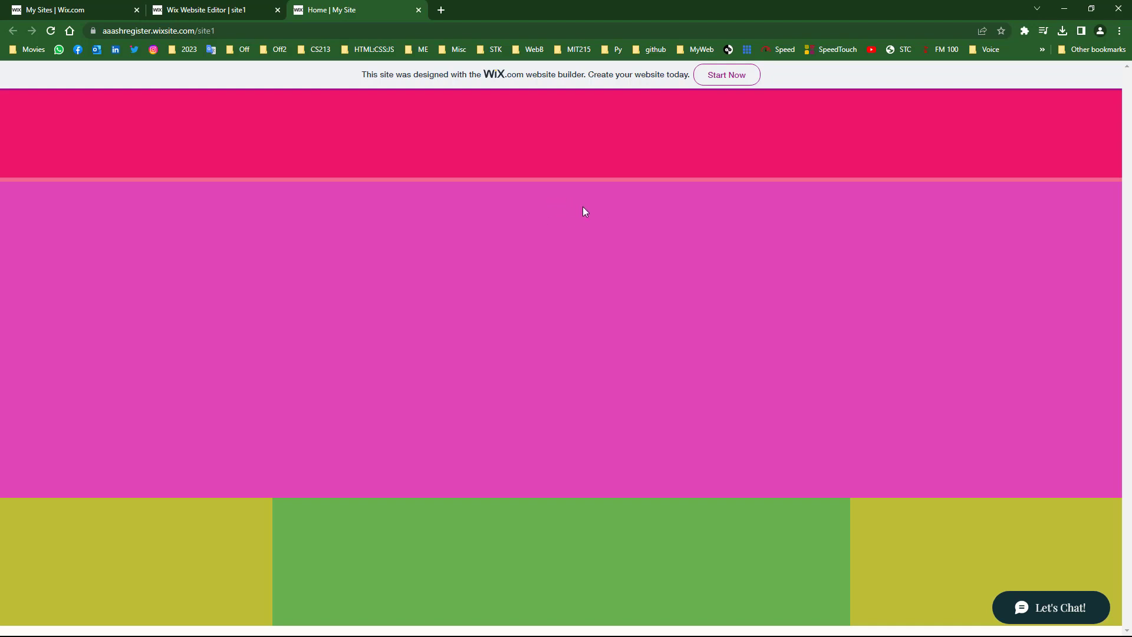
{"action": "left_click", "coordinate": [200, 10]}
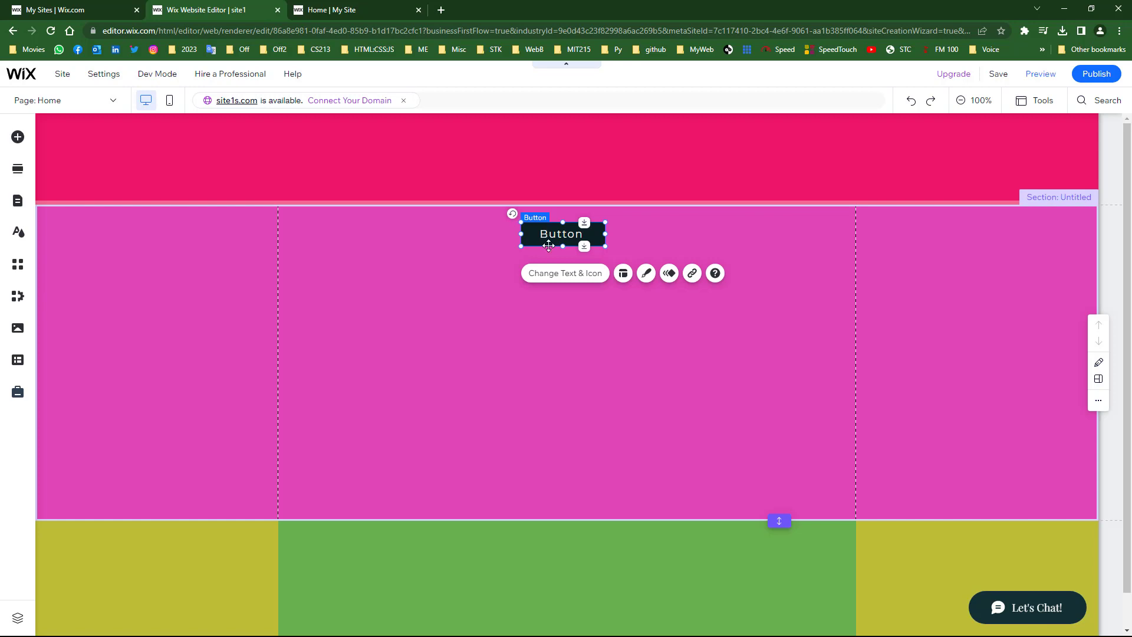
{"action": "left_click_drag", "start_coordinate": [543, 236], "coordinate": [468, 187]}
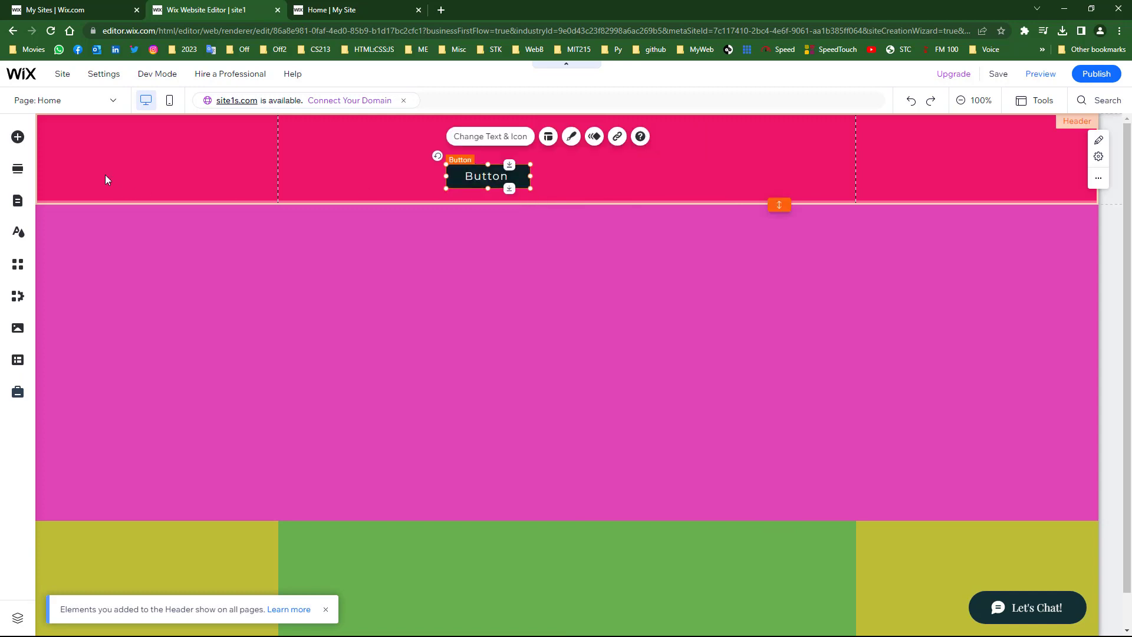
- Drop a second dark themed button into the header beside the first
{"action": "left_click", "coordinate": [19, 140]}
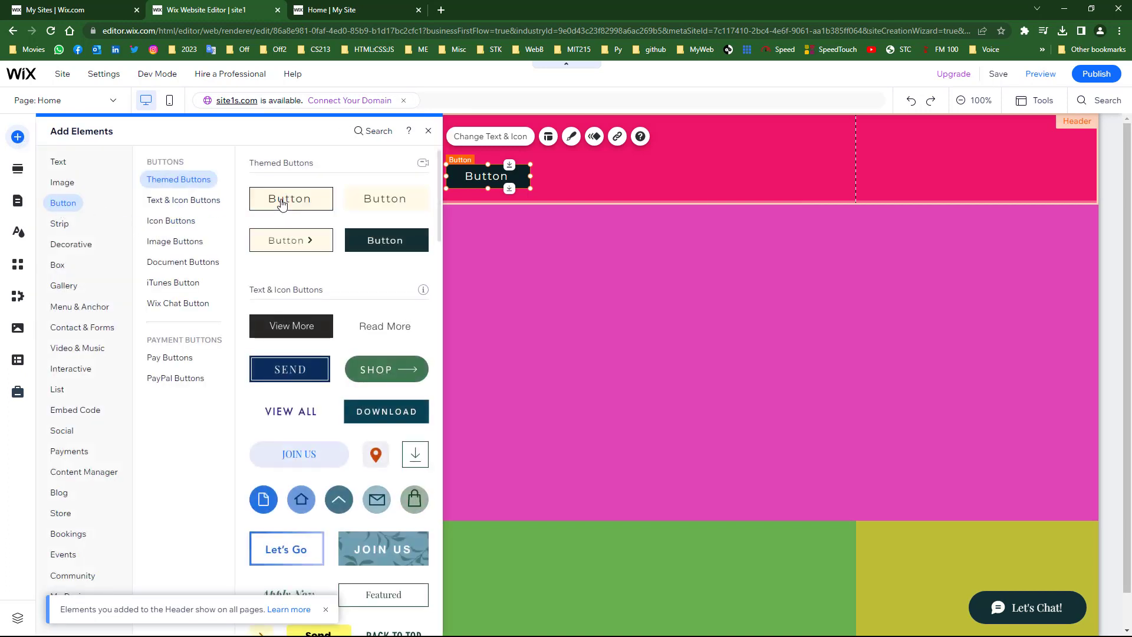
{"action": "left_click_drag", "start_coordinate": [286, 198], "coordinate": [555, 166]}
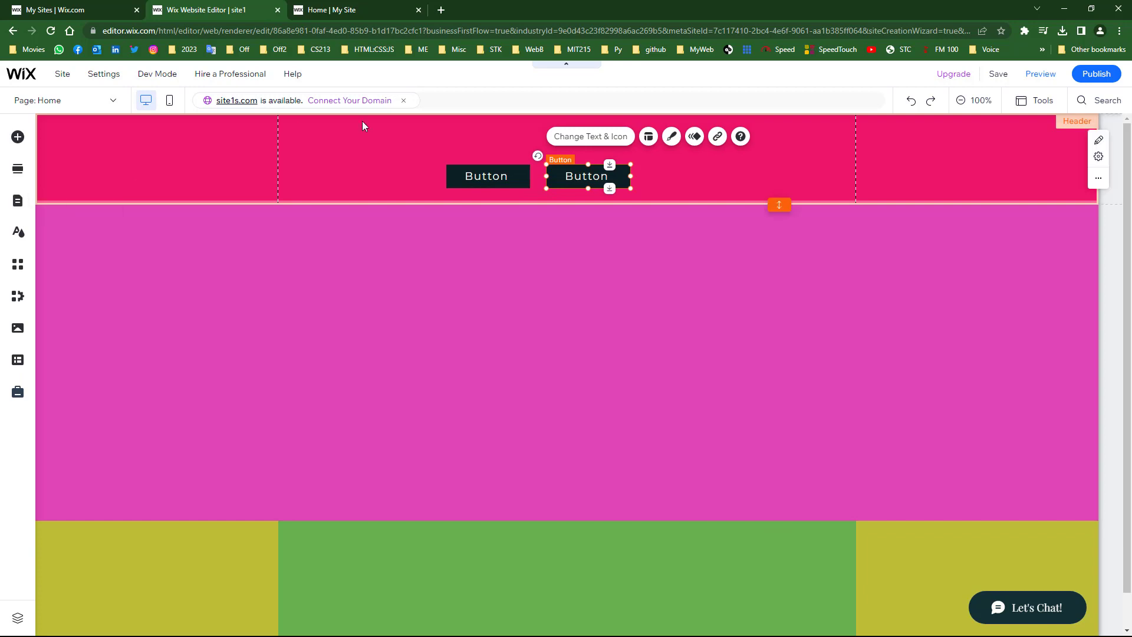
- Relabel the left header button 'Home' and link it to the Home page
{"action": "left_click", "coordinate": [476, 177]}
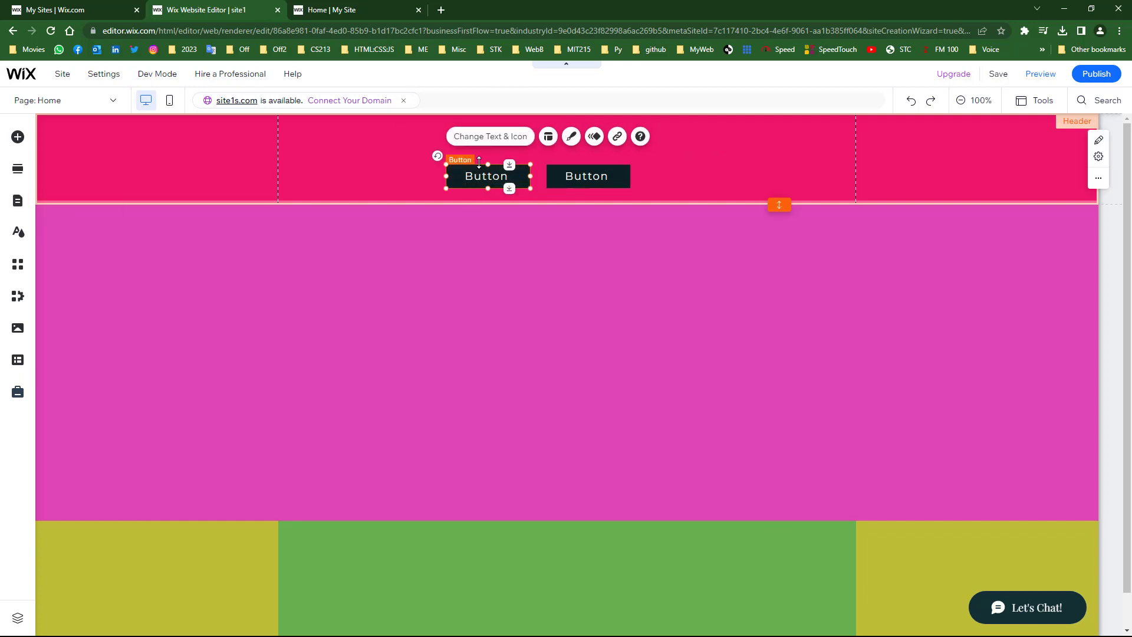
{"action": "left_click", "coordinate": [474, 137]}
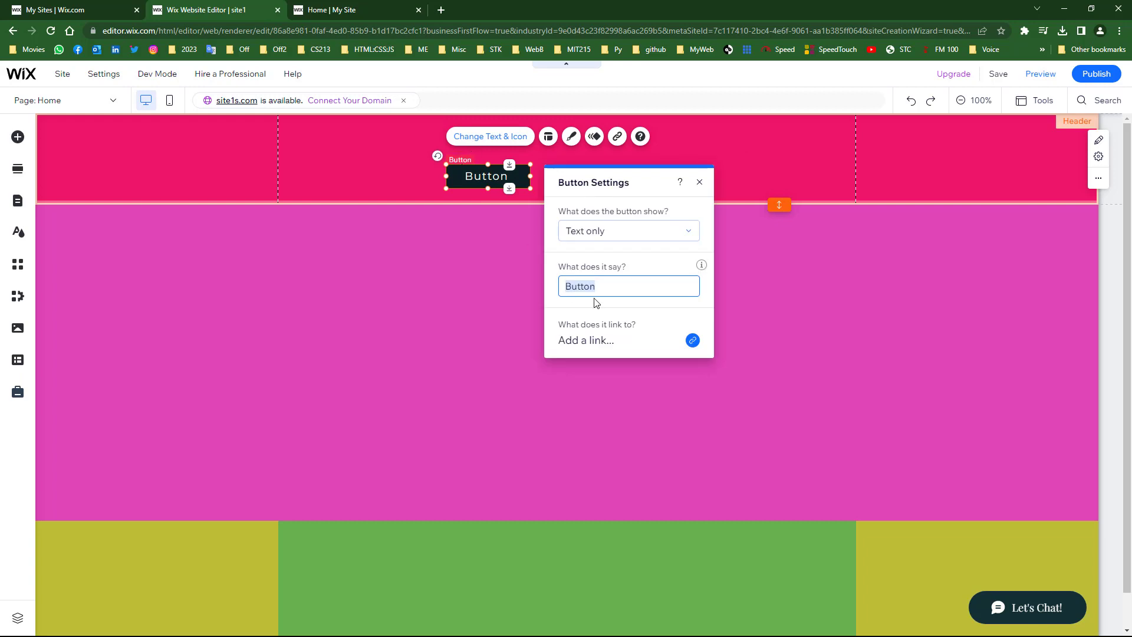
{"action": "type", "text": "Home"}
{"action": "left_click", "coordinate": [690, 341]}
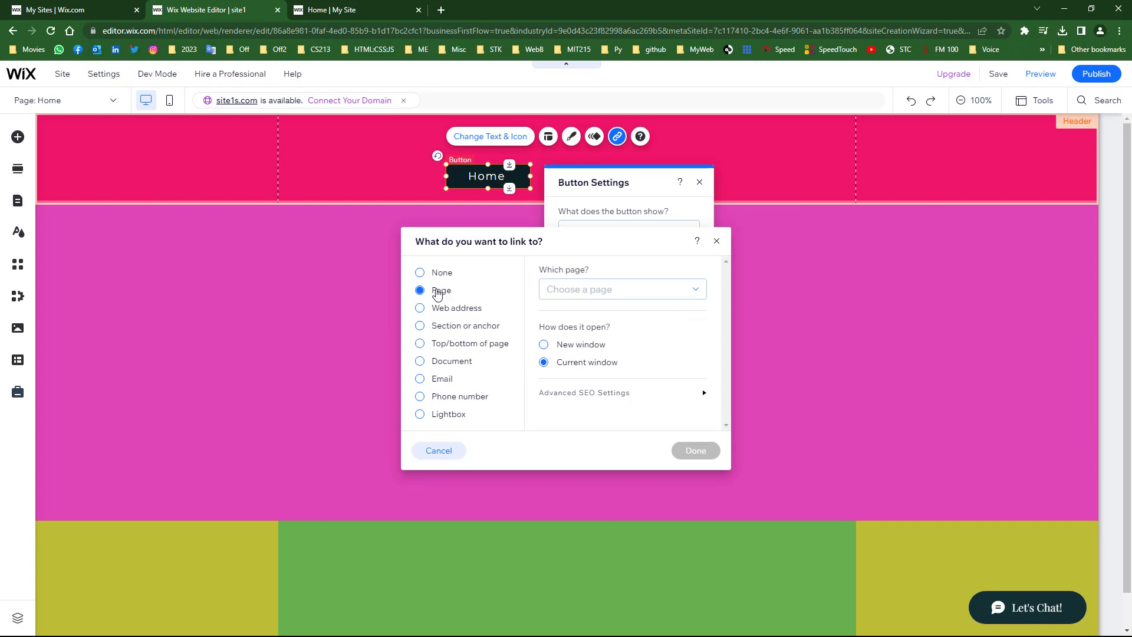
{"action": "left_click", "coordinate": [604, 290]}
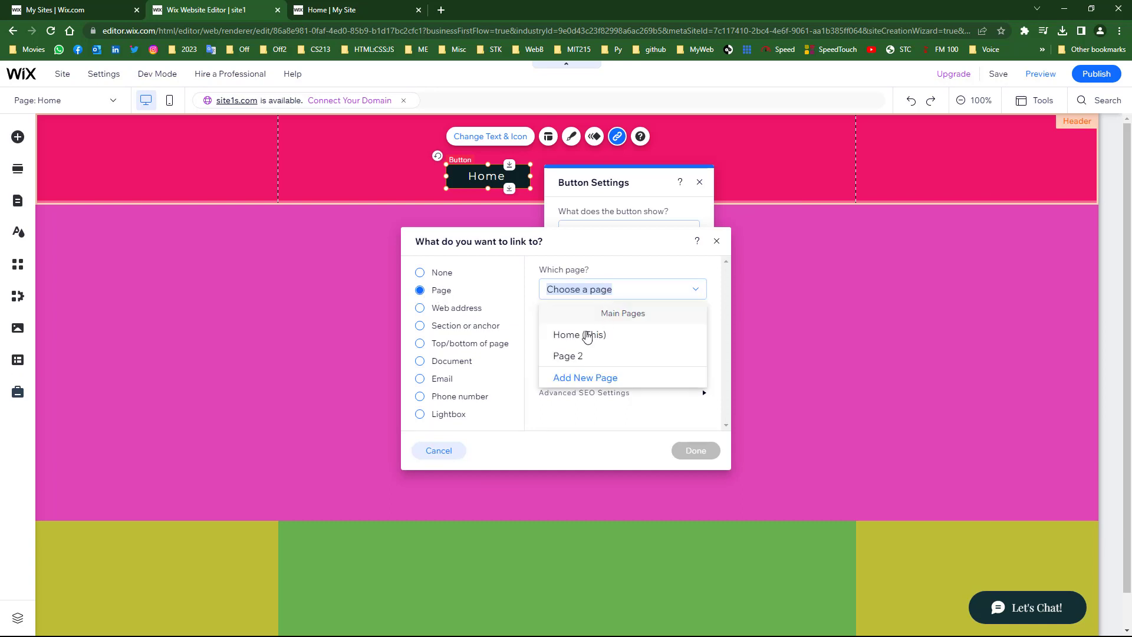
{"action": "left_click", "coordinate": [566, 342]}
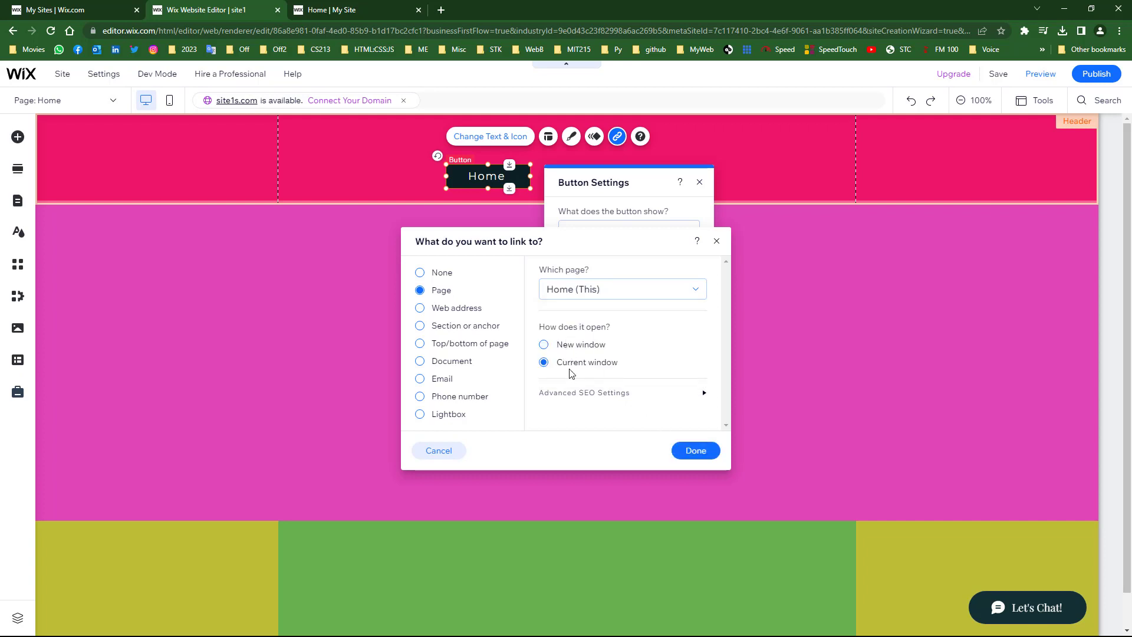
{"action": "left_click", "coordinate": [696, 451]}
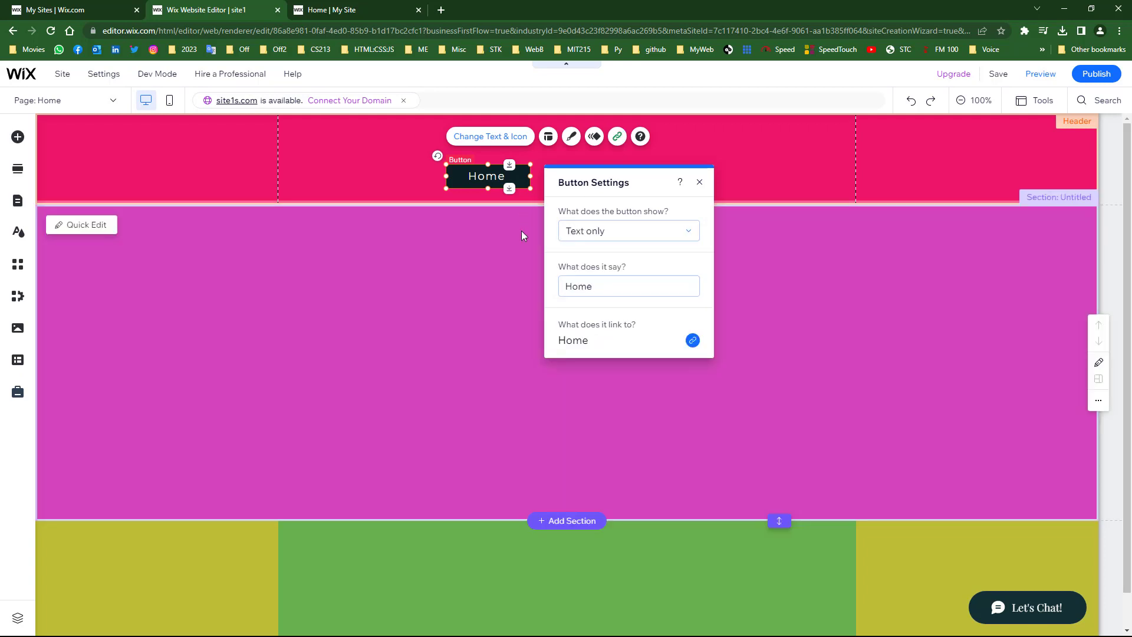
{"action": "left_click", "coordinate": [517, 274]}
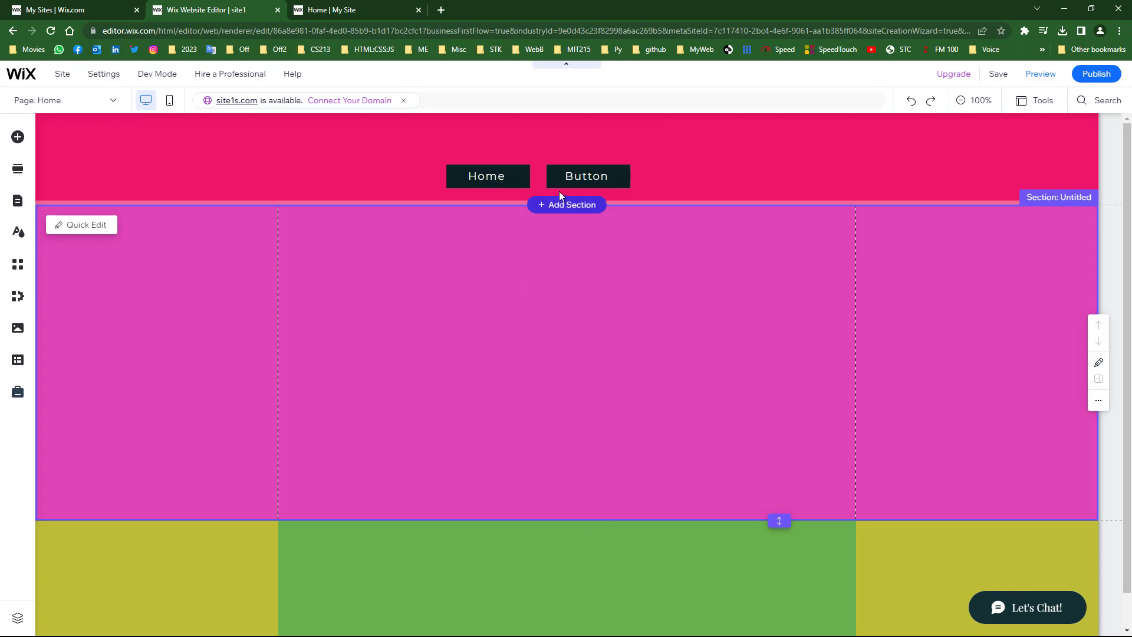
- Relabel the right header button 'Page 2' and link it to the Page 2 page
{"action": "left_click", "coordinate": [589, 179]}
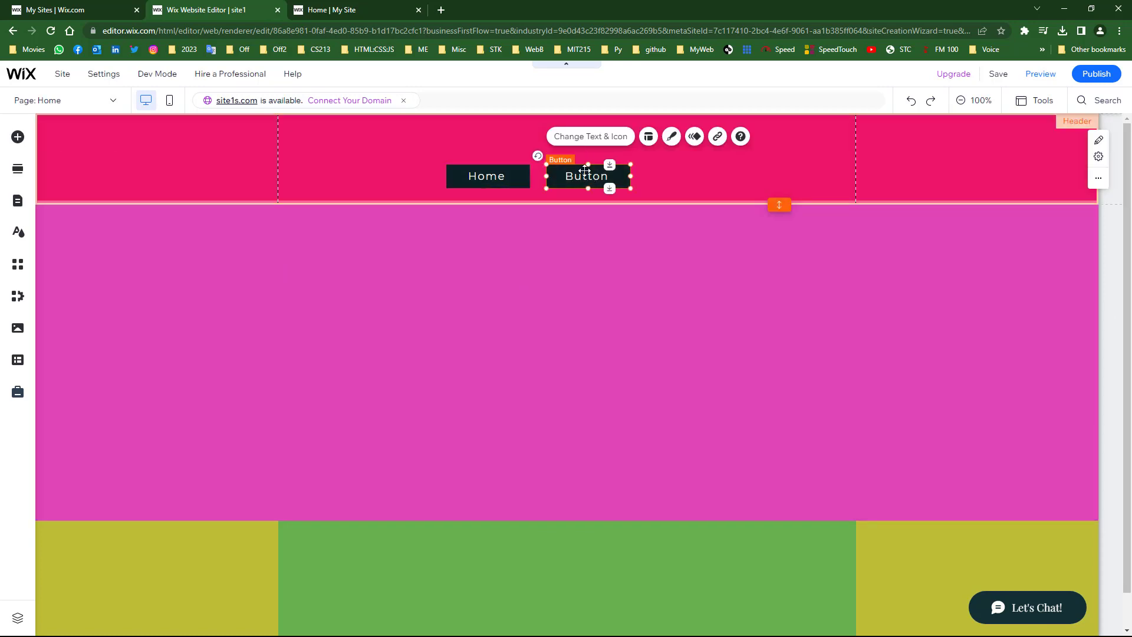
{"action": "left_click", "coordinate": [578, 139]}
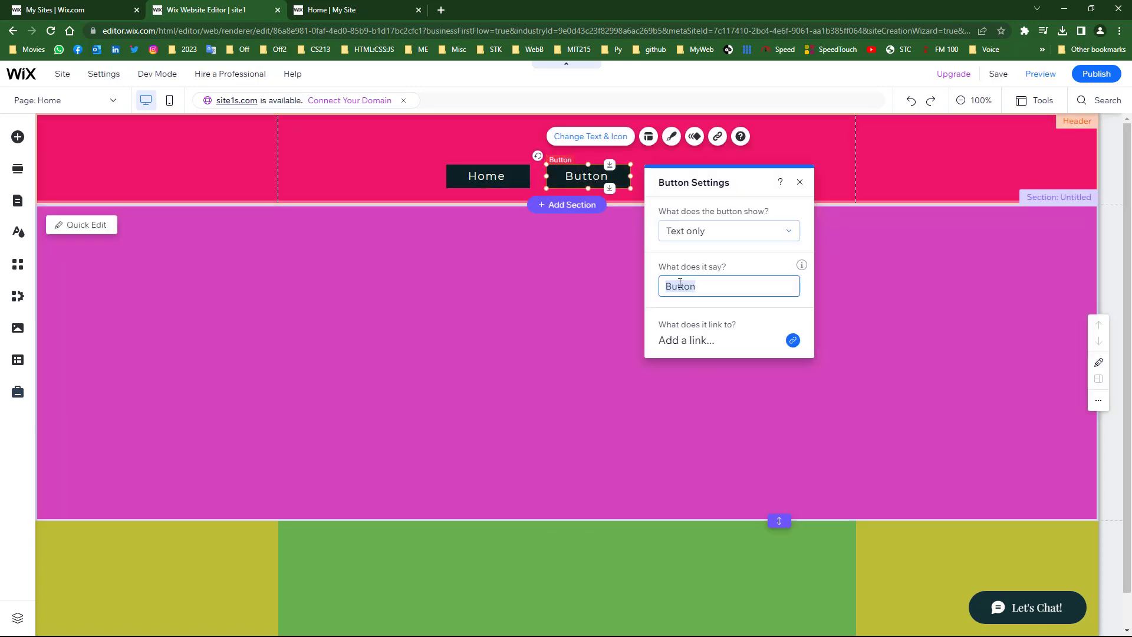
{"action": "type", "text": "Page 2"}
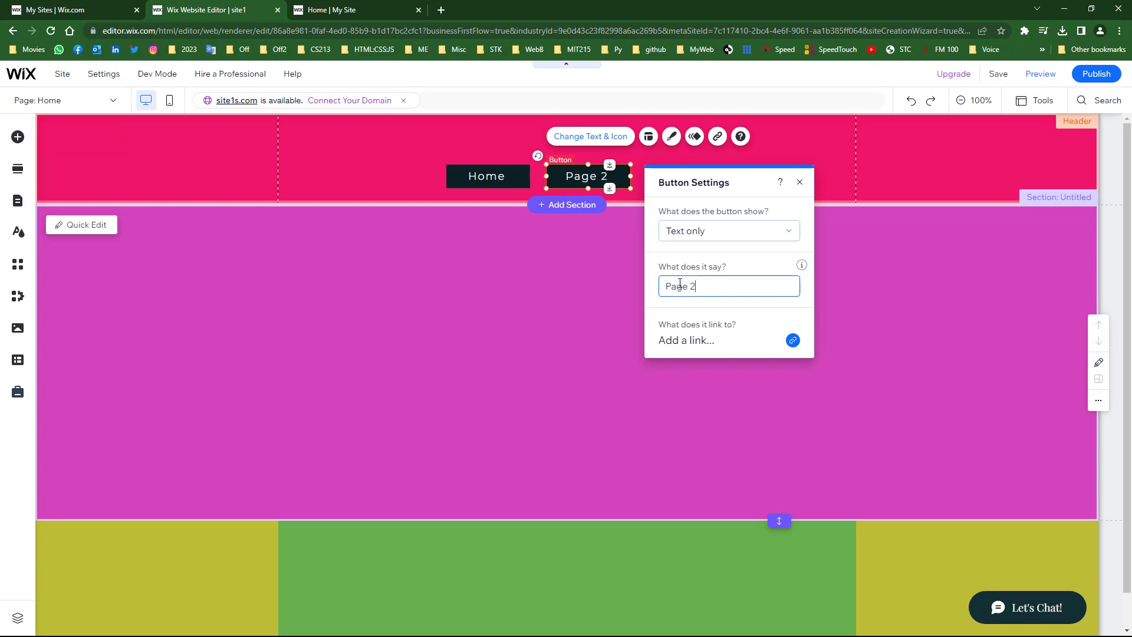
{"action": "left_click", "coordinate": [793, 340]}
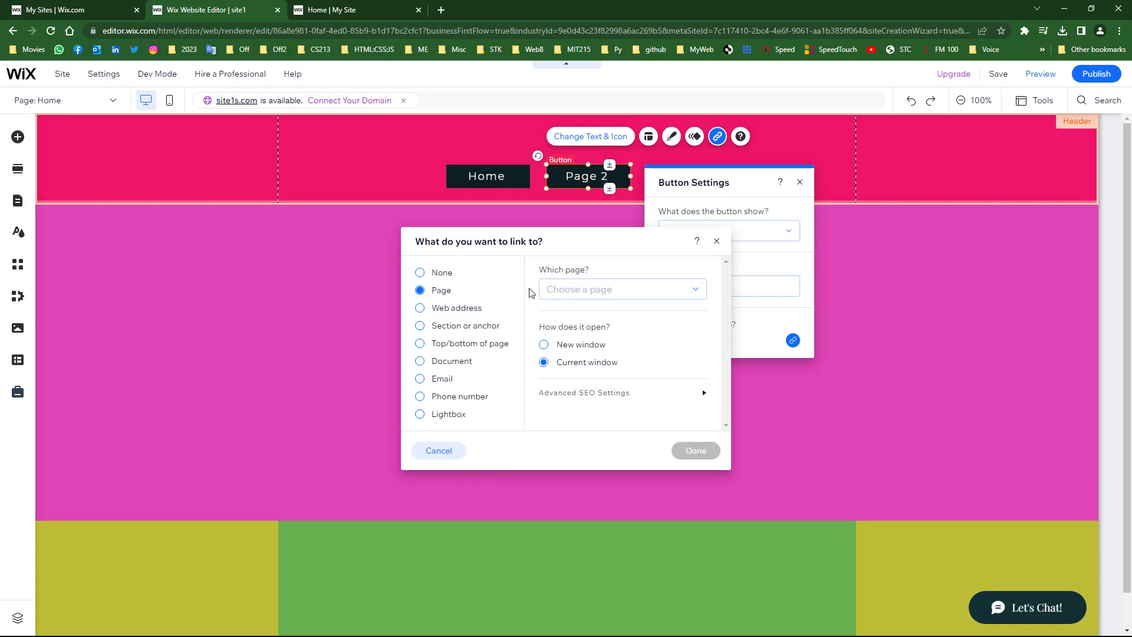
{"action": "left_click", "coordinate": [589, 295]}
{"action": "left_click", "coordinate": [570, 357]}
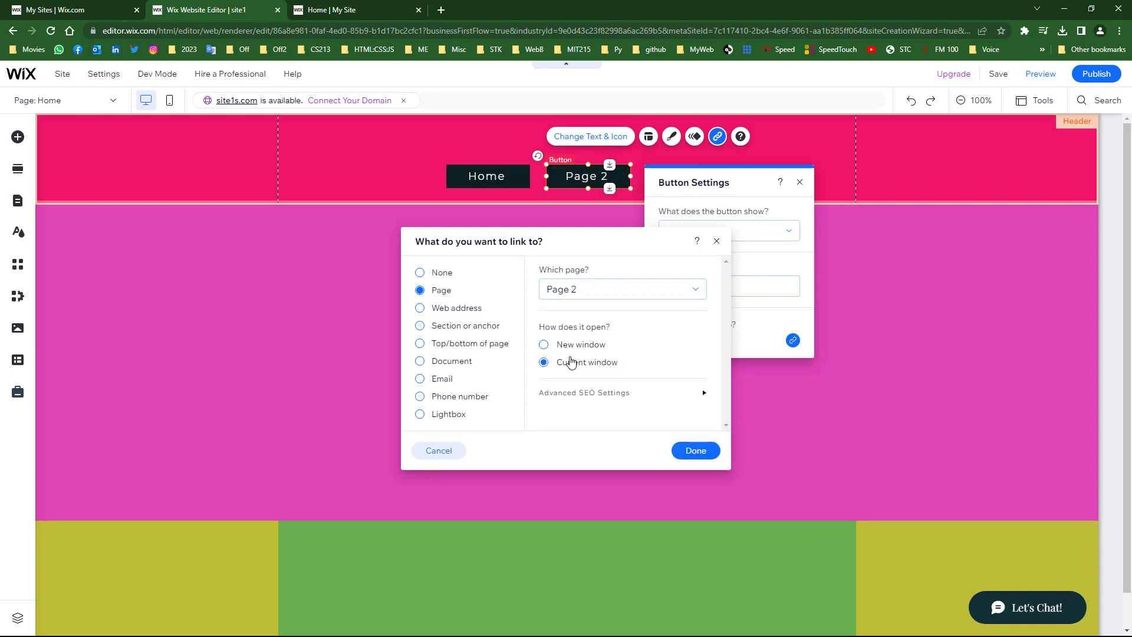
{"action": "left_click", "coordinate": [687, 448]}
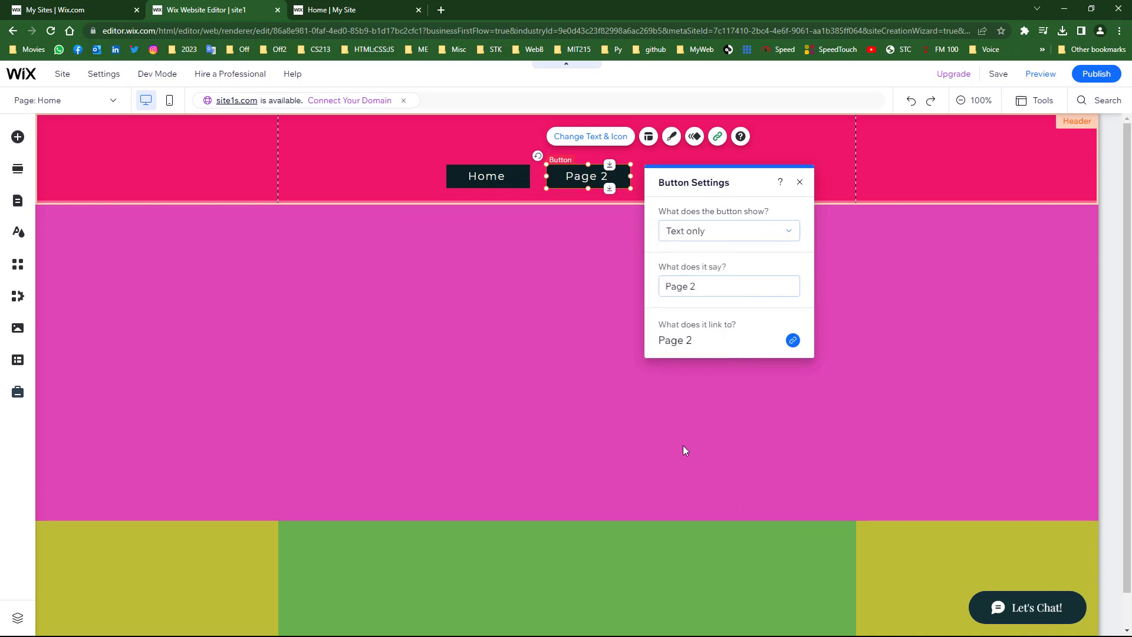
{"action": "left_click", "coordinate": [527, 298]}
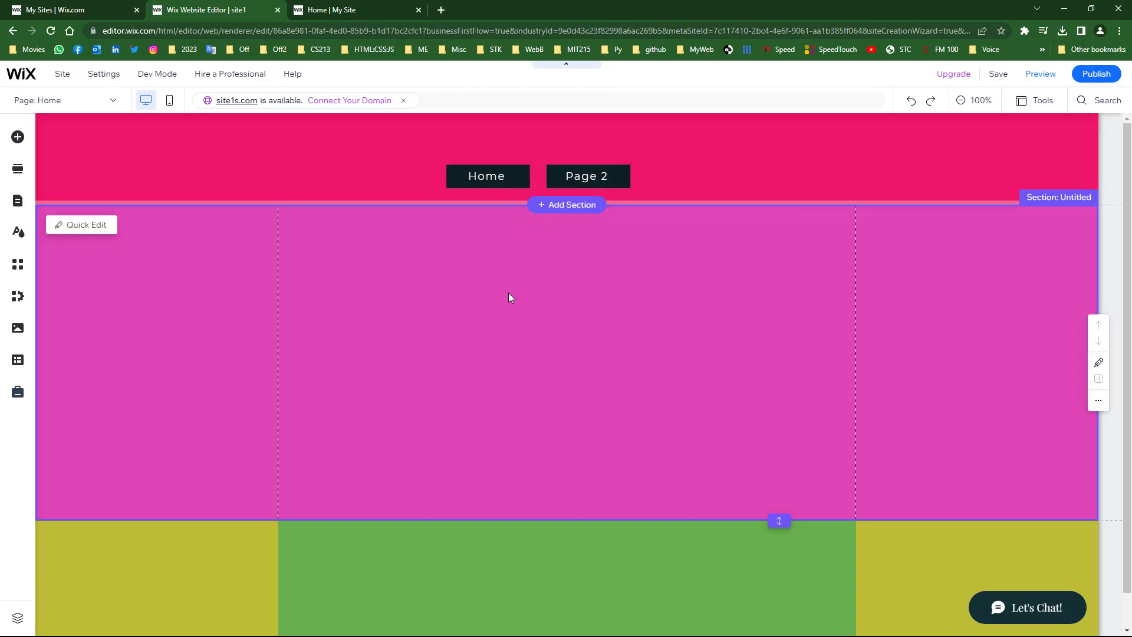
- Publish the site, then test the Page 2 and Home header buttons on the live site
{"action": "left_click", "coordinate": [1088, 77]}
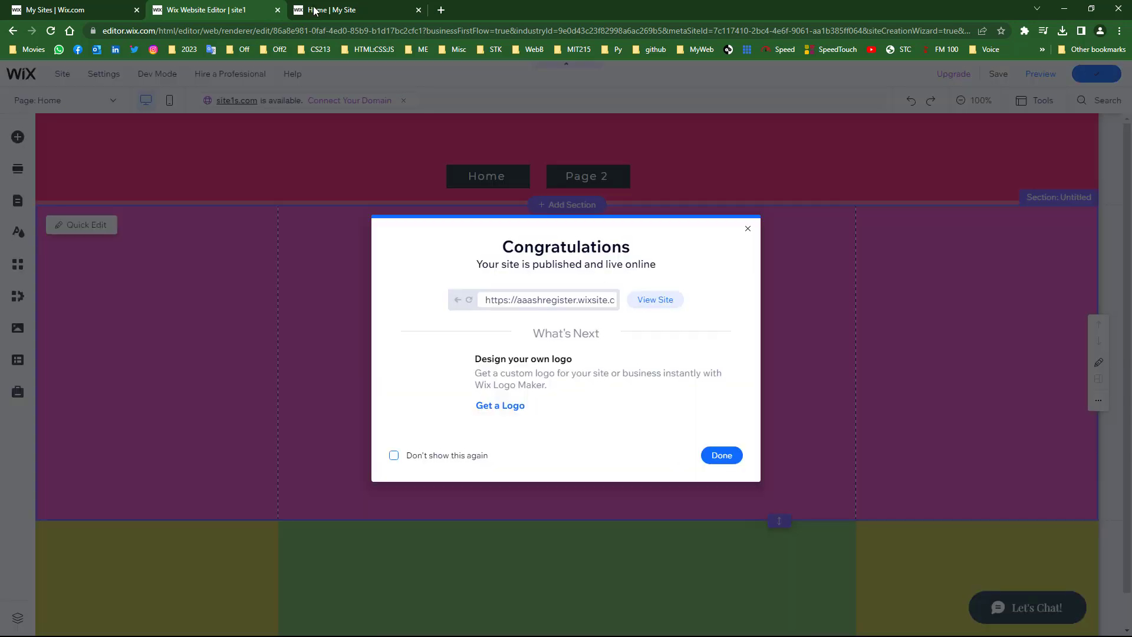
{"action": "left_click", "coordinate": [724, 453]}
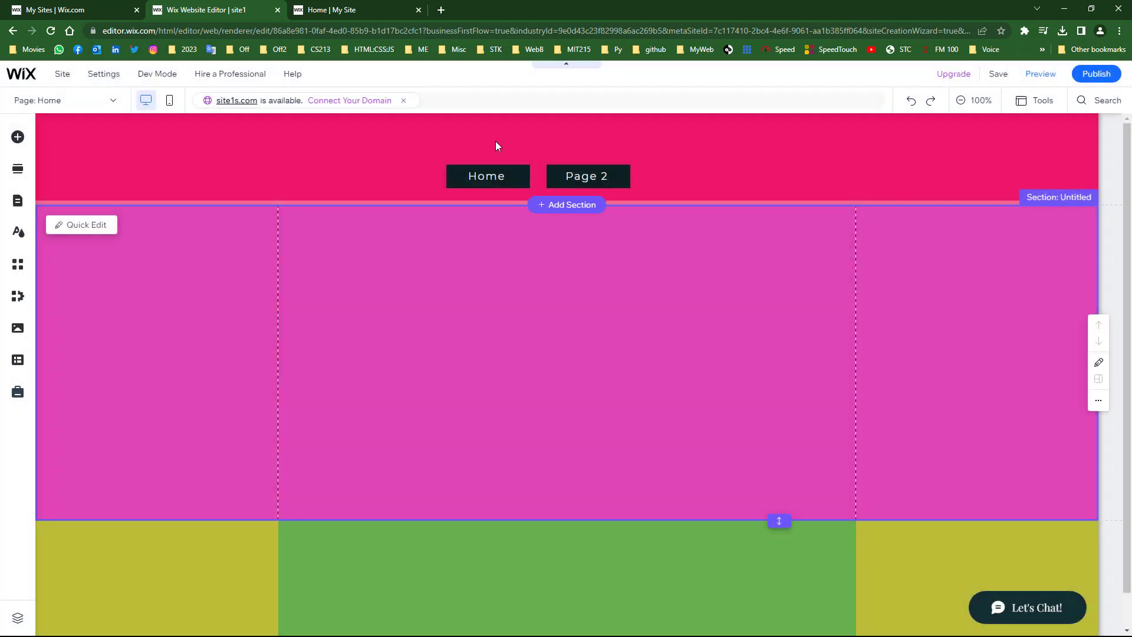
{"action": "left_click", "coordinate": [376, 11]}
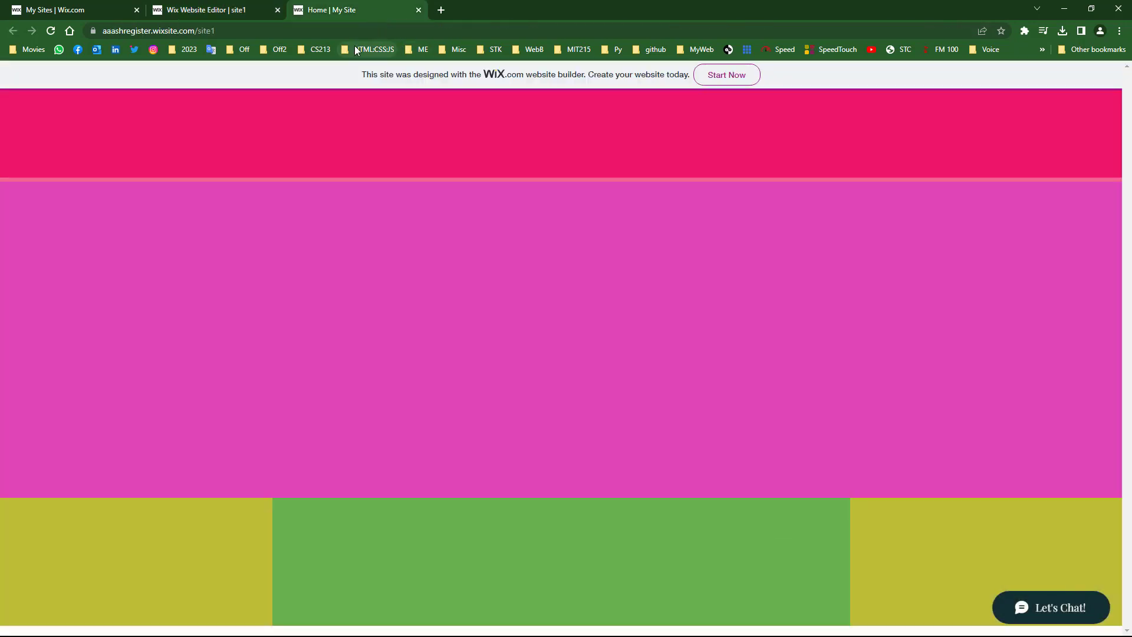
{"action": "left_click", "coordinate": [52, 30]}
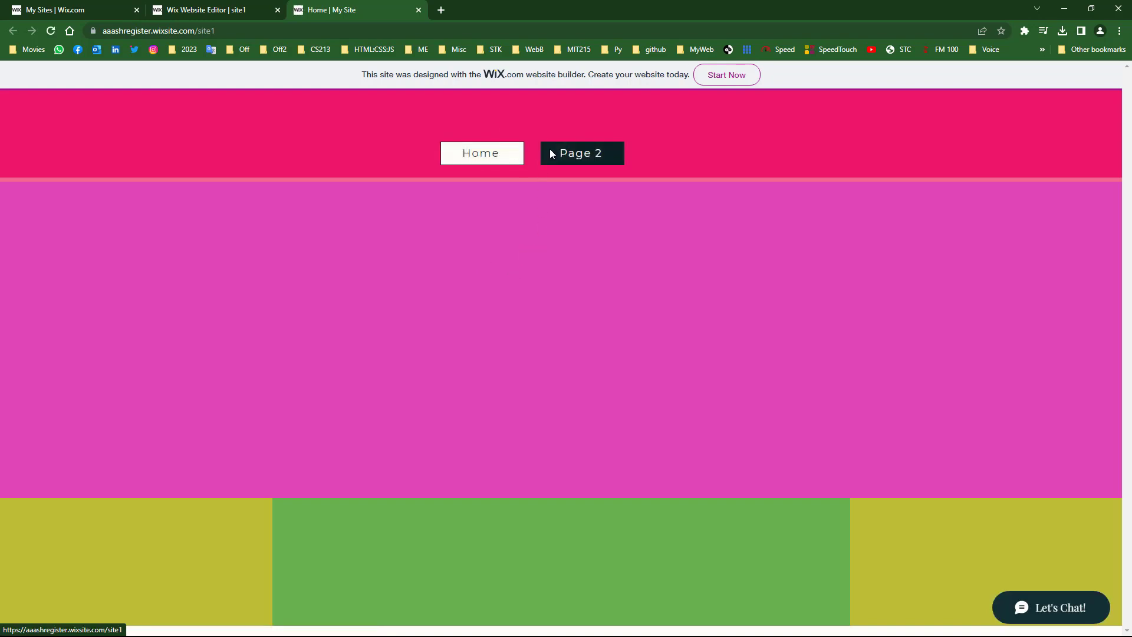
{"action": "left_click", "coordinate": [582, 154]}
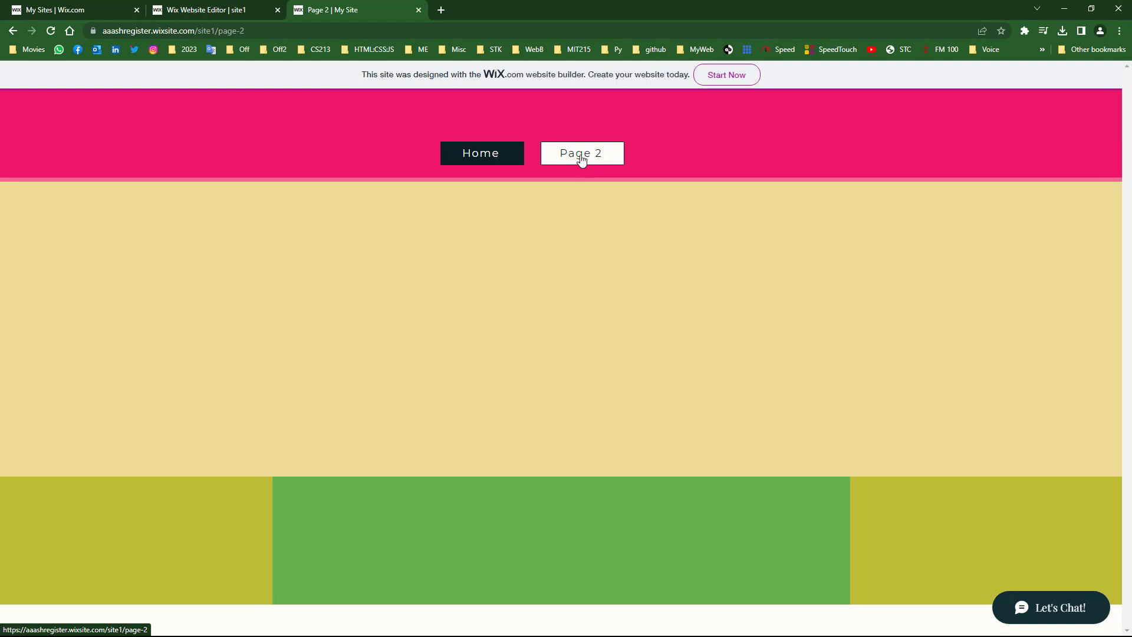
{"action": "left_click", "coordinate": [484, 162]}
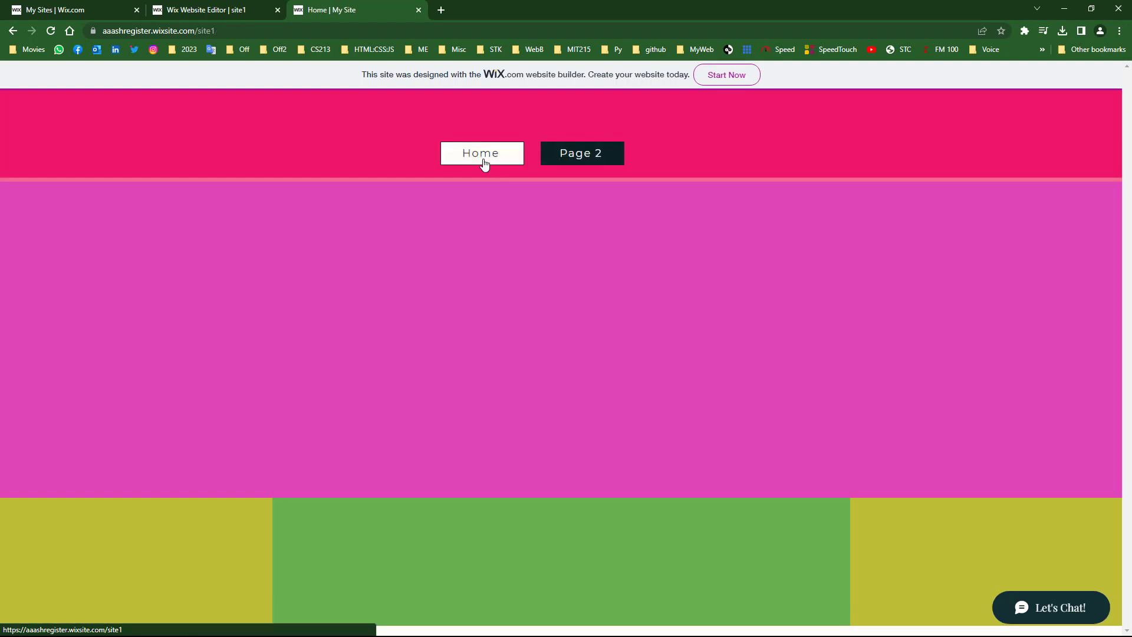
{"action": "left_click", "coordinate": [189, 7]}
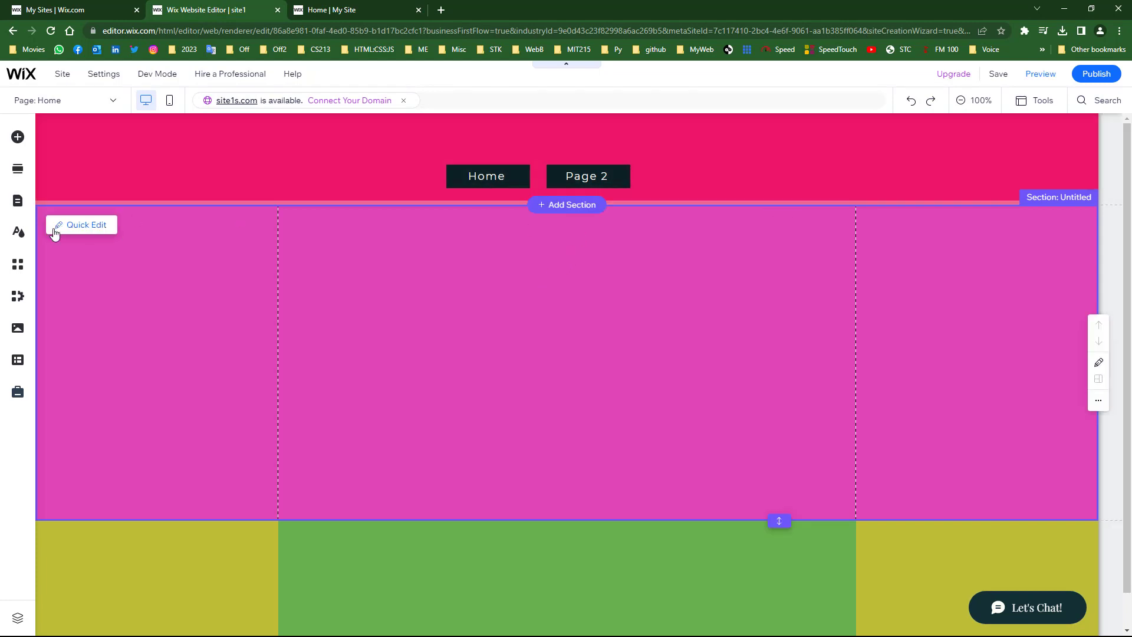
- Add a blank page named Page 3 and drag it below Page 2 in the menu
{"action": "left_click", "coordinate": [20, 202]}
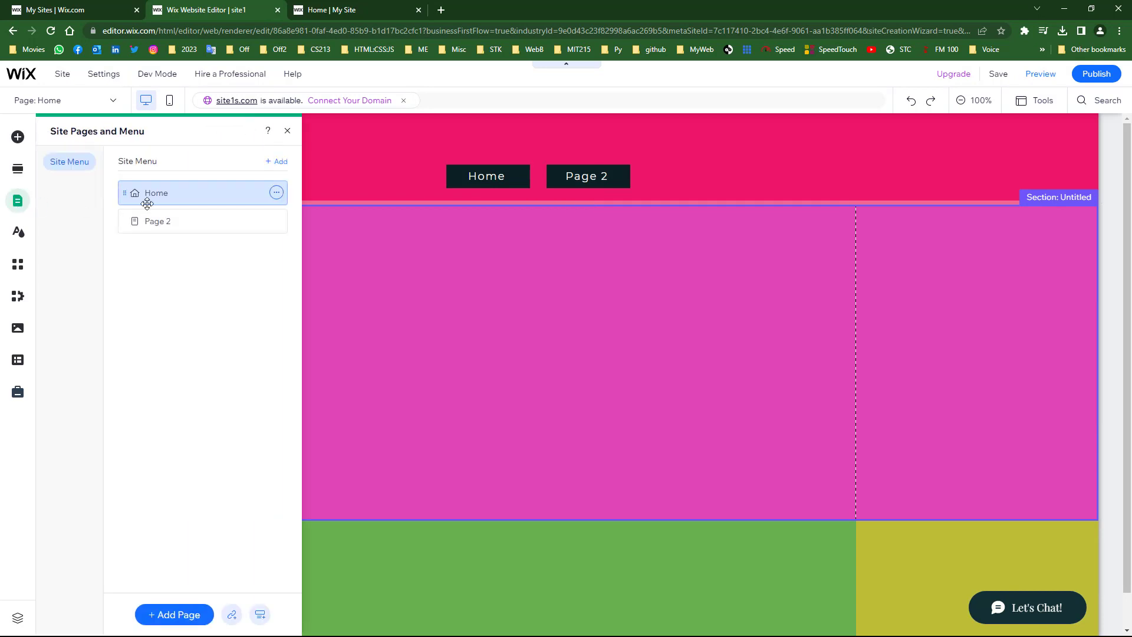
{"action": "left_click", "coordinate": [168, 615]}
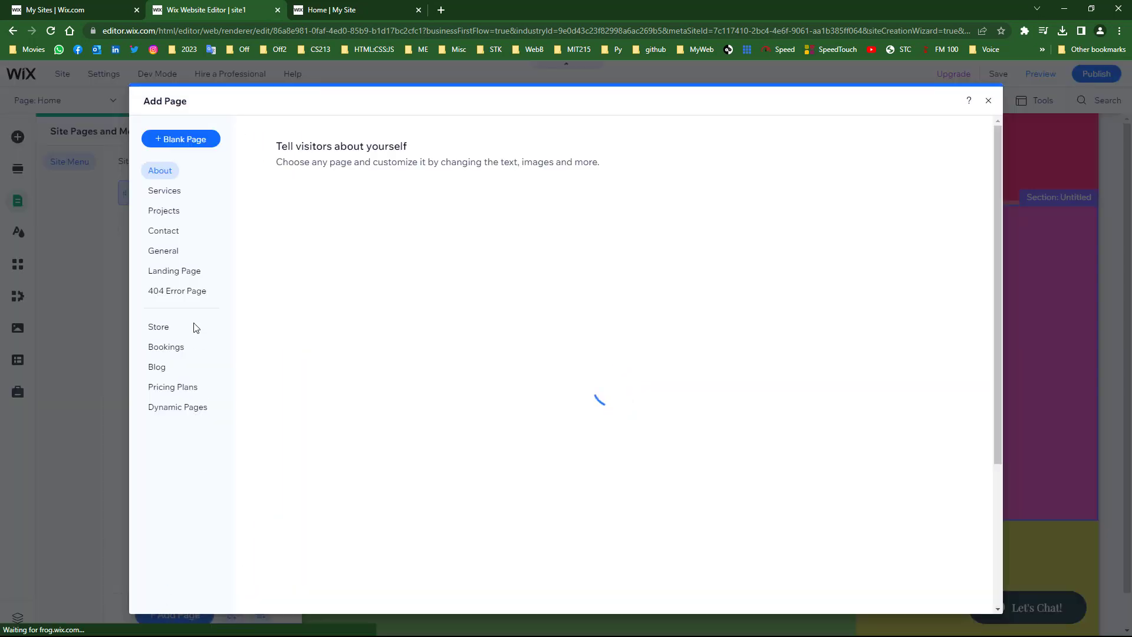
{"action": "left_click", "coordinate": [176, 141]}
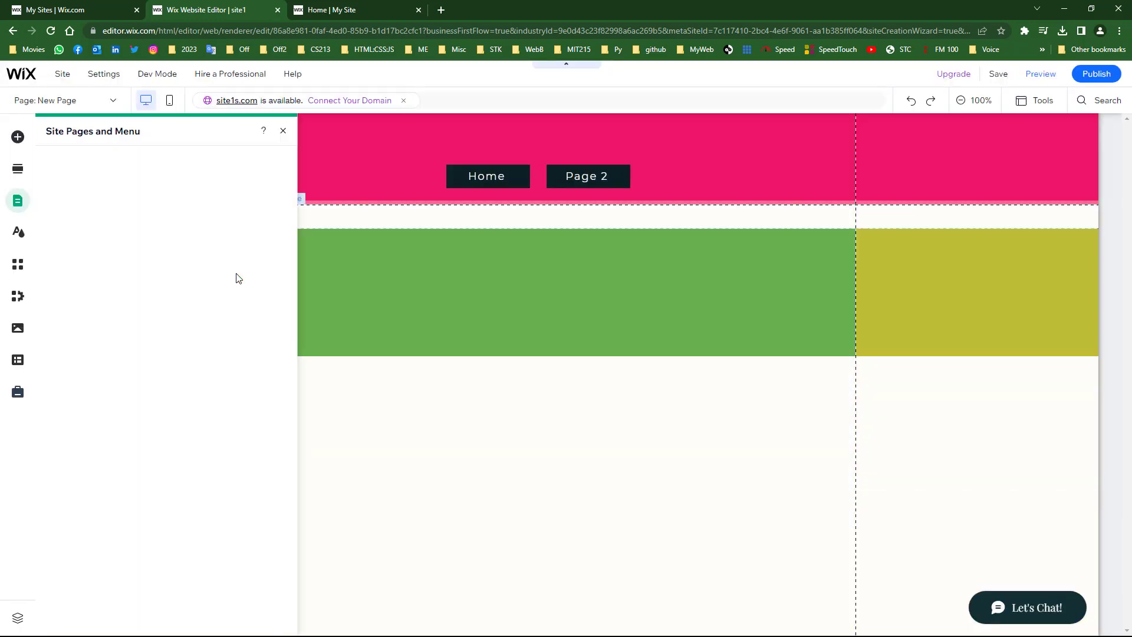
{"action": "type", "text": "Page 3"}
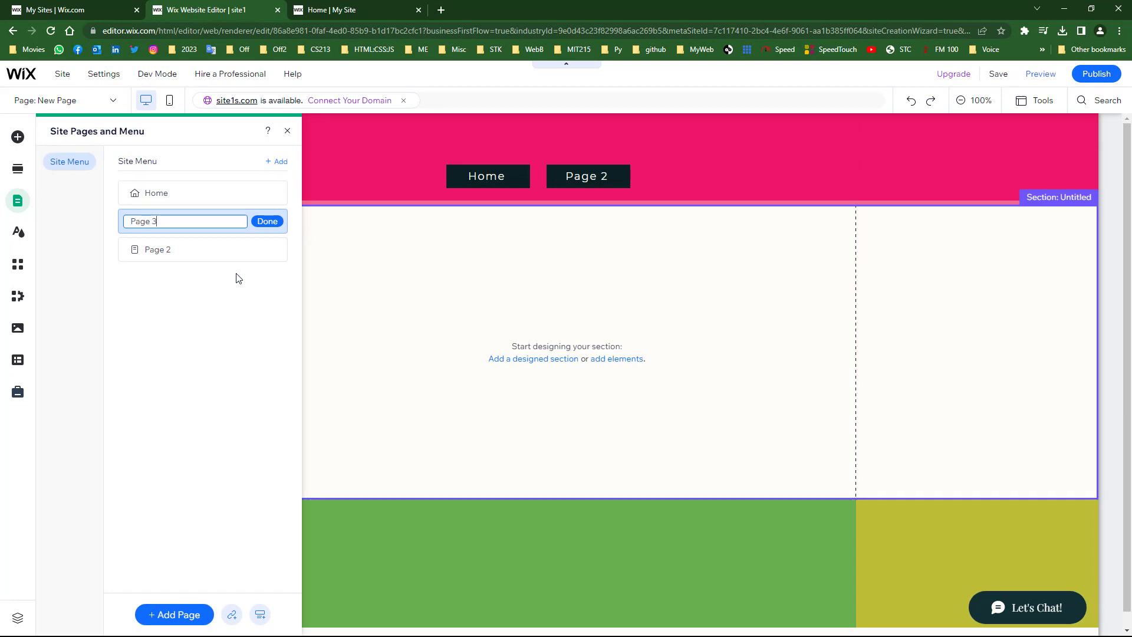
{"action": "left_click", "coordinate": [266, 221]}
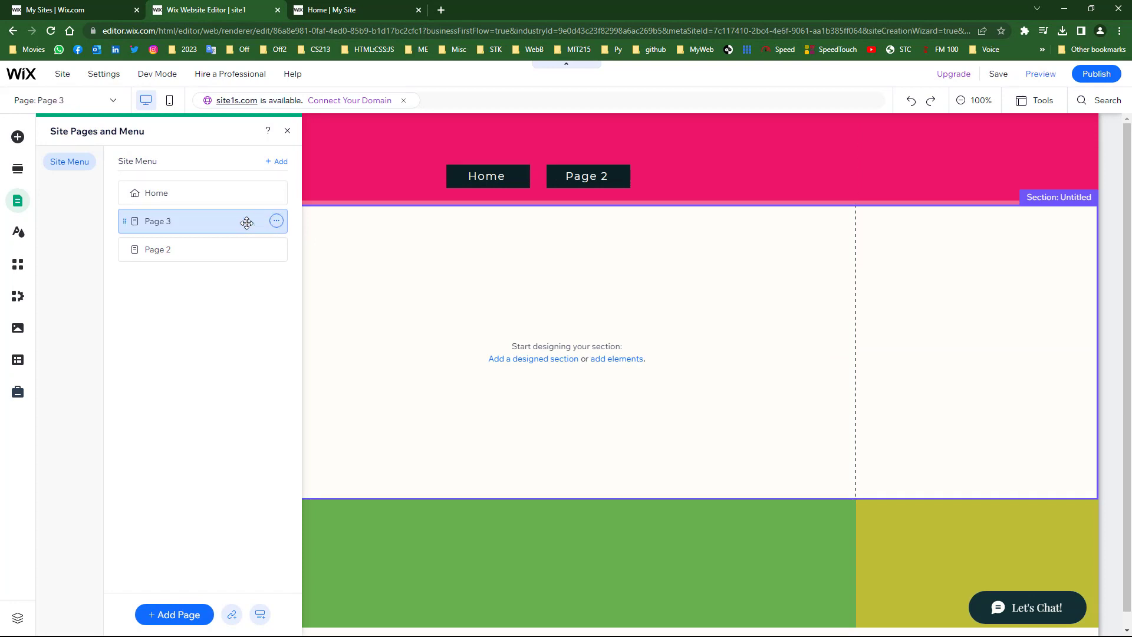
{"action": "left_click_drag", "start_coordinate": [140, 220], "coordinate": [148, 271]}
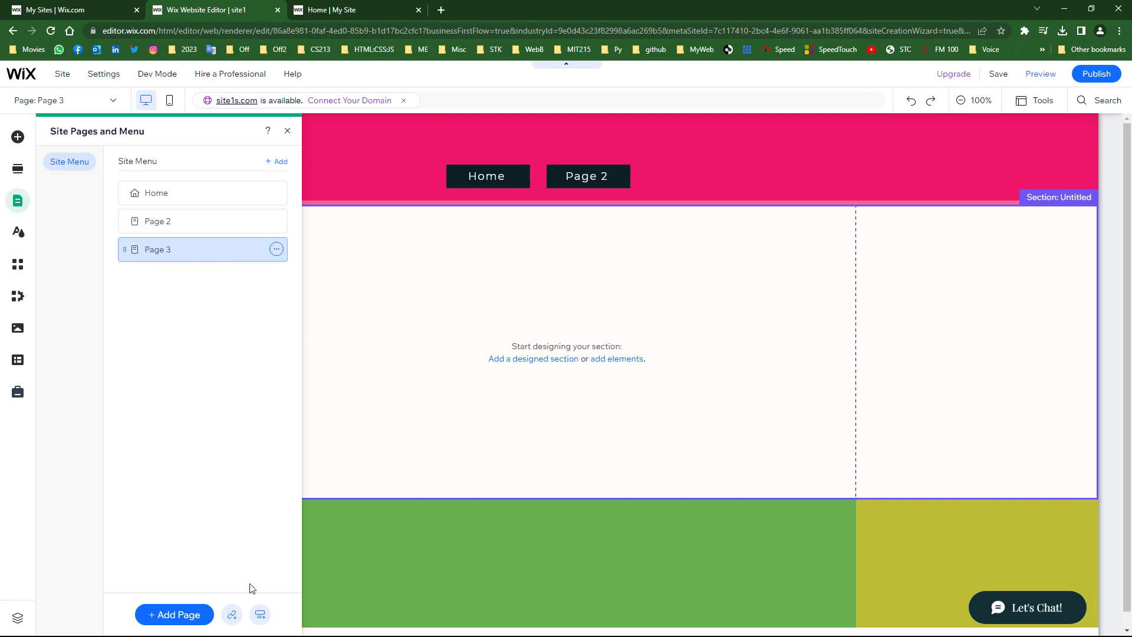
{"action": "left_click", "coordinate": [363, 419]}
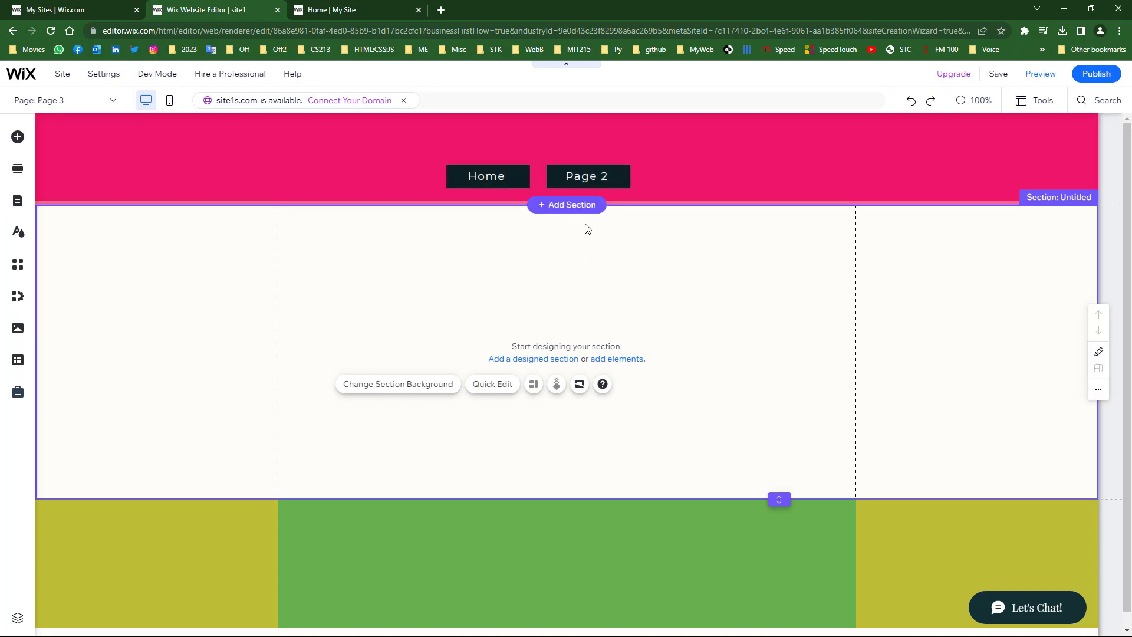
- On the Home page, delete the Home and Page 2 buttons from the pink header
{"action": "left_click", "coordinate": [96, 105]}
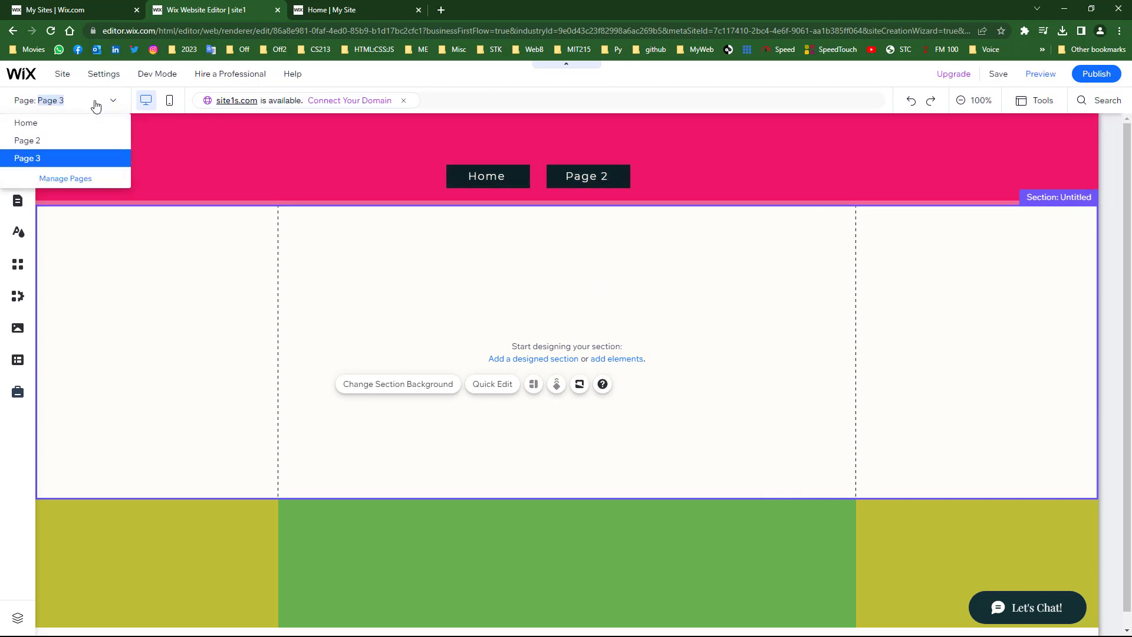
{"action": "left_click", "coordinate": [37, 125]}
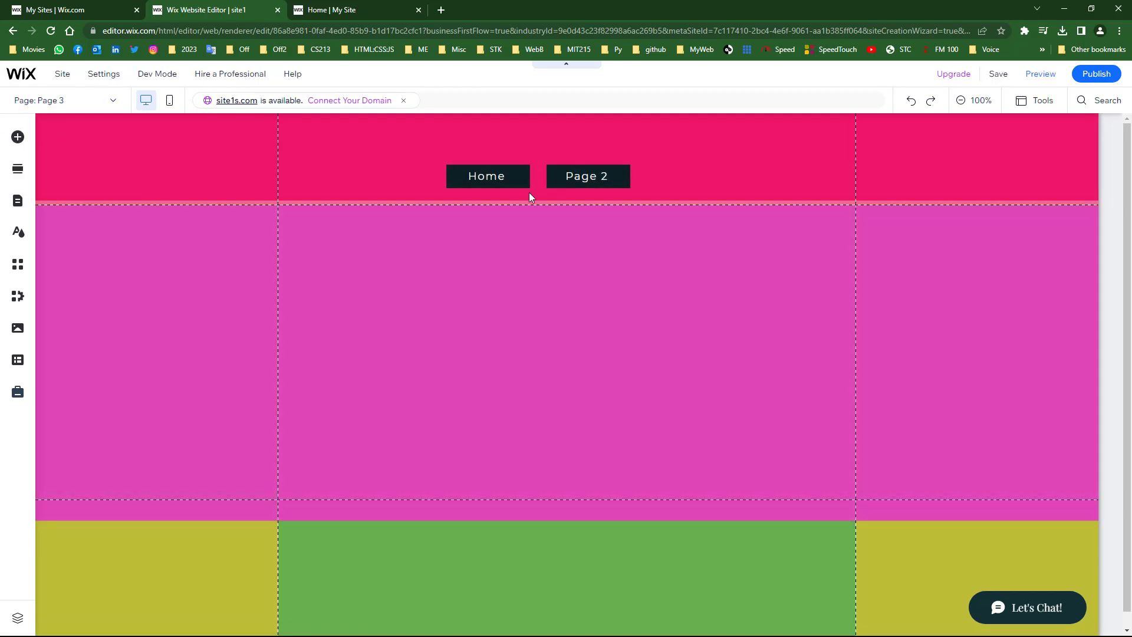
{"action": "left_click", "coordinate": [489, 175]}
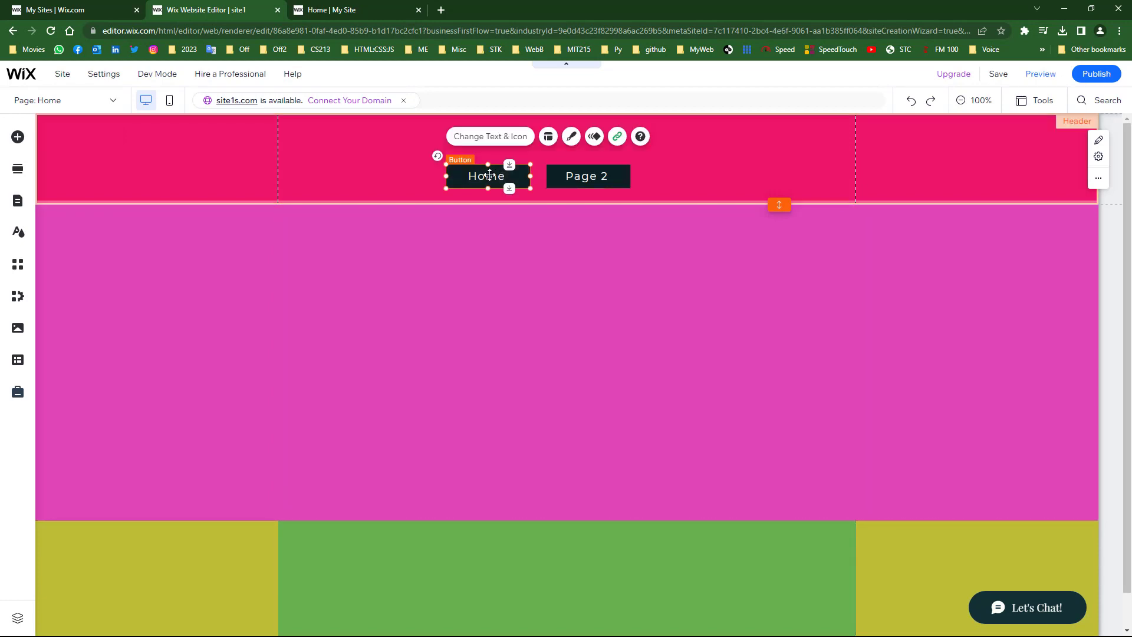
{"action": "key", "text": "Delete"}
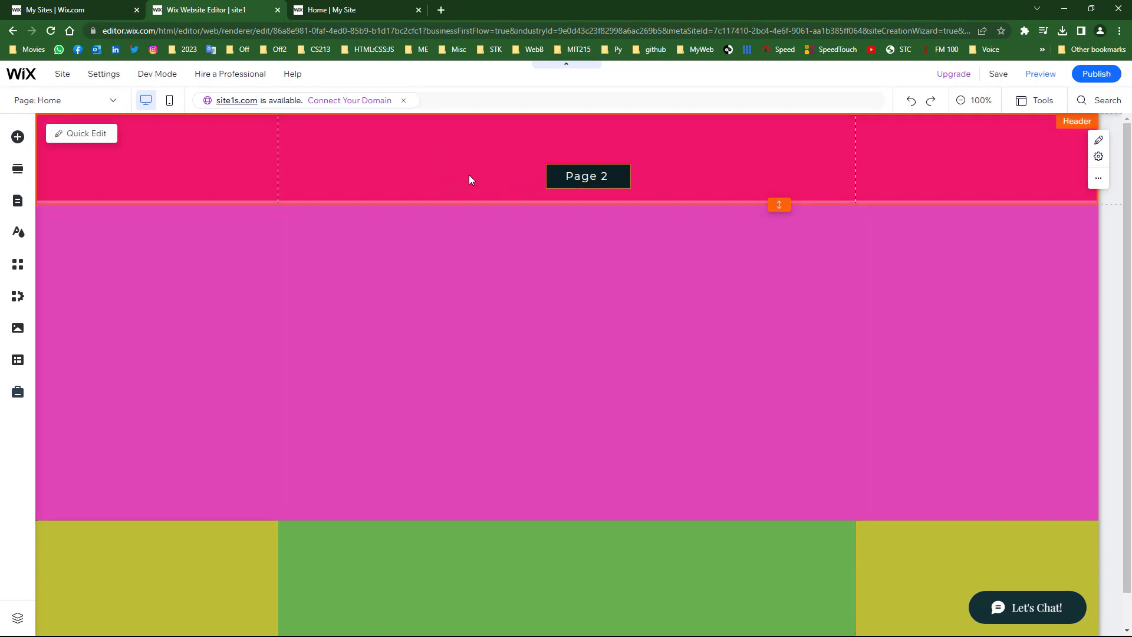
{"action": "left_click", "coordinate": [606, 179]}
{"action": "key", "text": "Delete"}
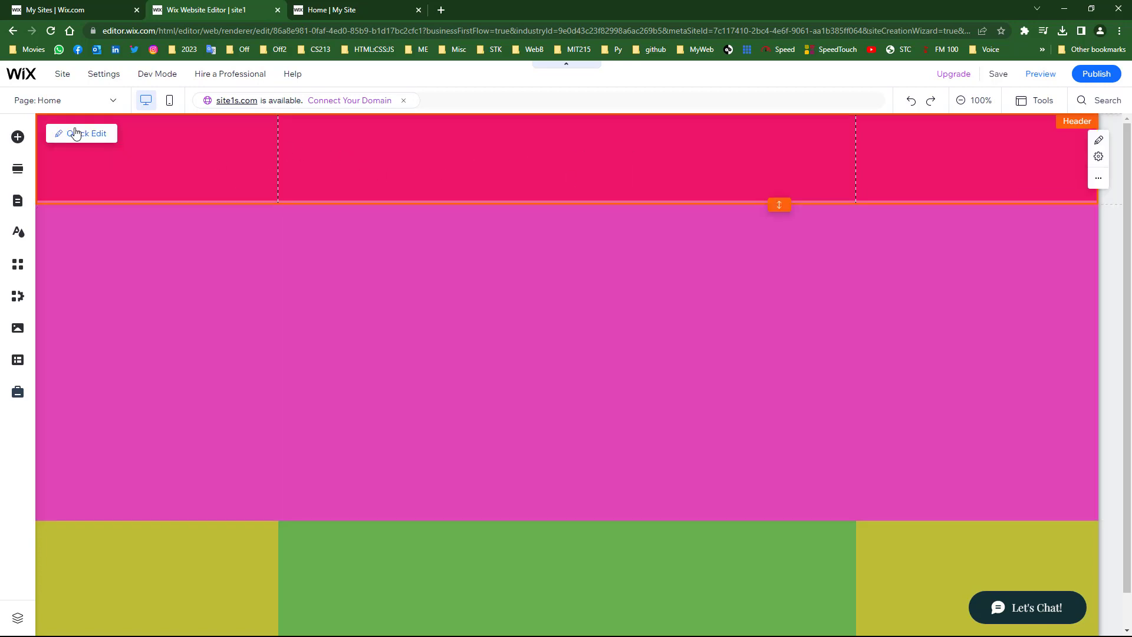
- Add a Horizontal Menu from Menu & Anchor to the pink header, showing Home, Page 2, Page 3
{"action": "left_click", "coordinate": [20, 140]}
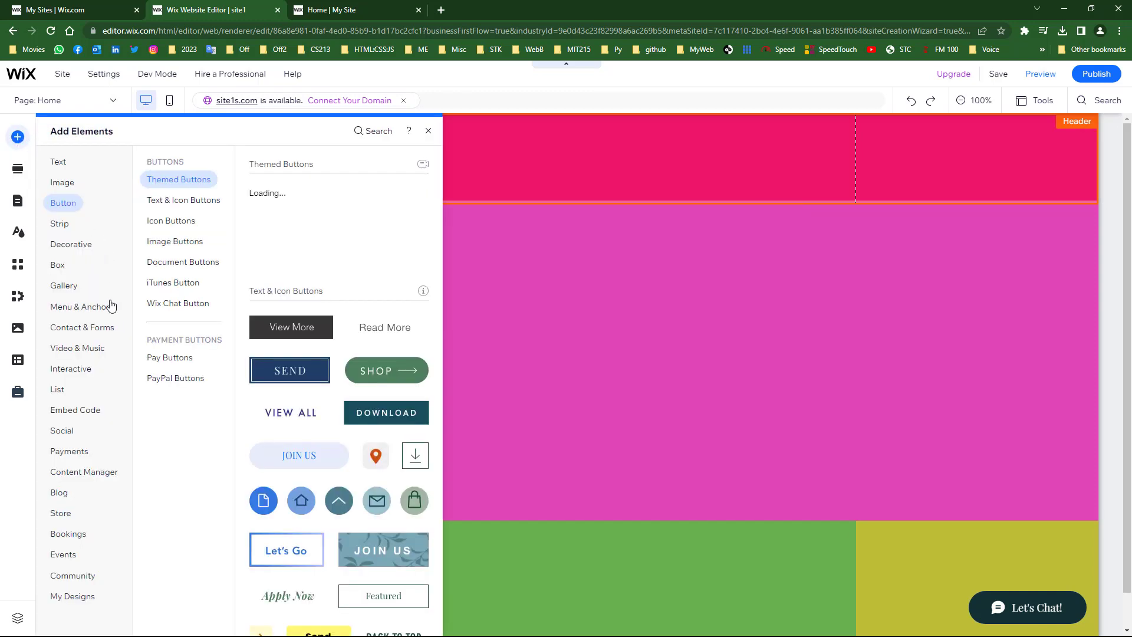
{"action": "left_click", "coordinate": [88, 316]}
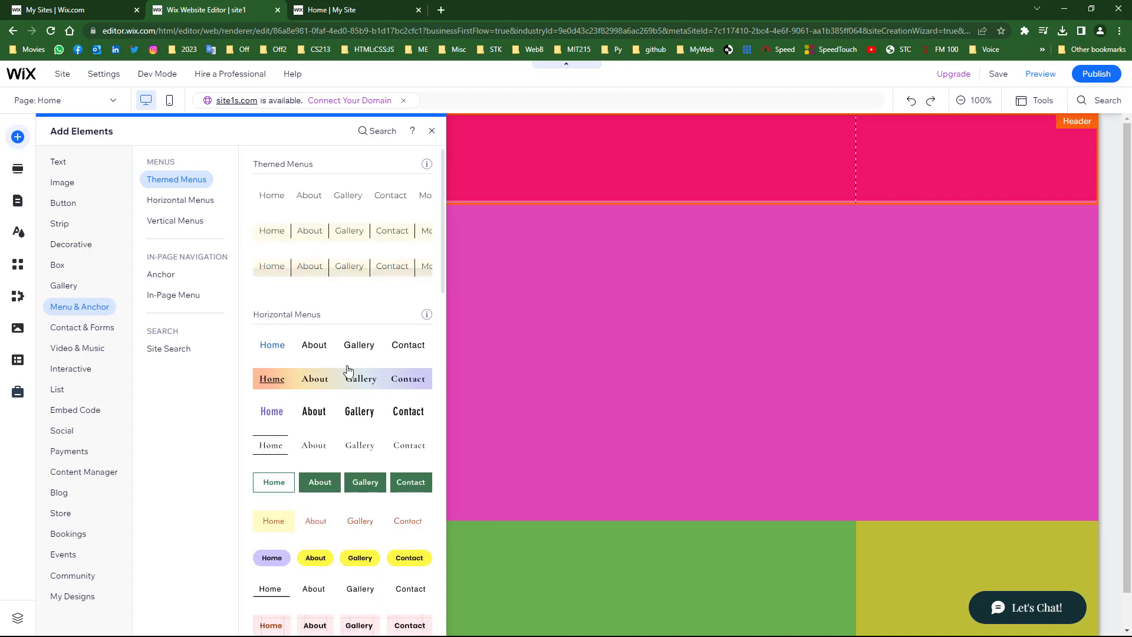
{"action": "left_click", "coordinate": [317, 351]}
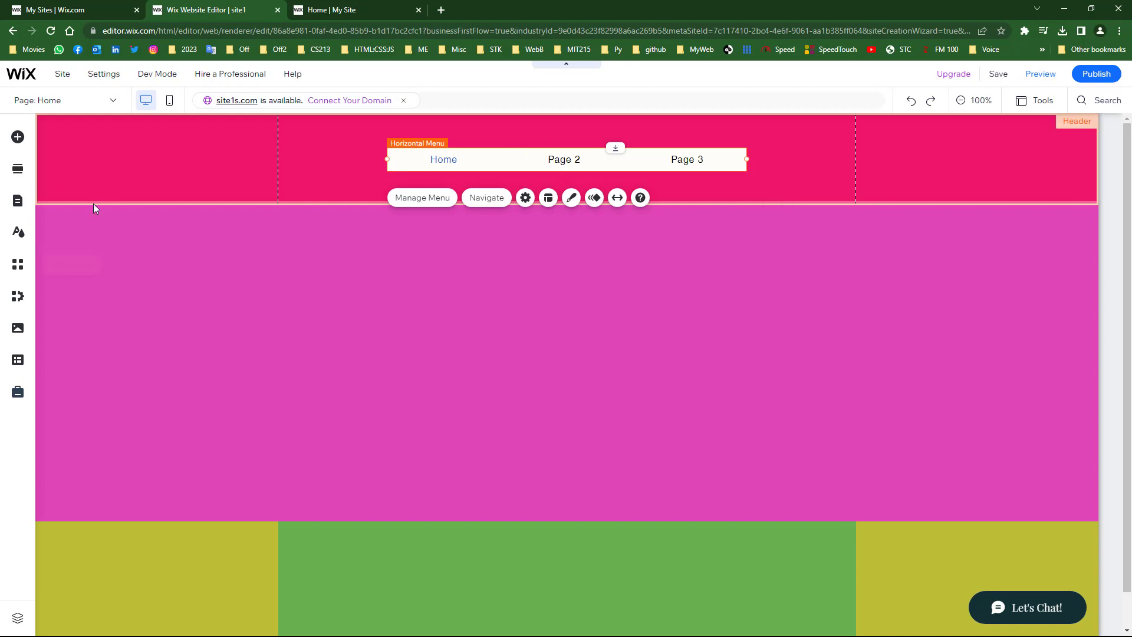
{"action": "left_click", "coordinate": [17, 200]}
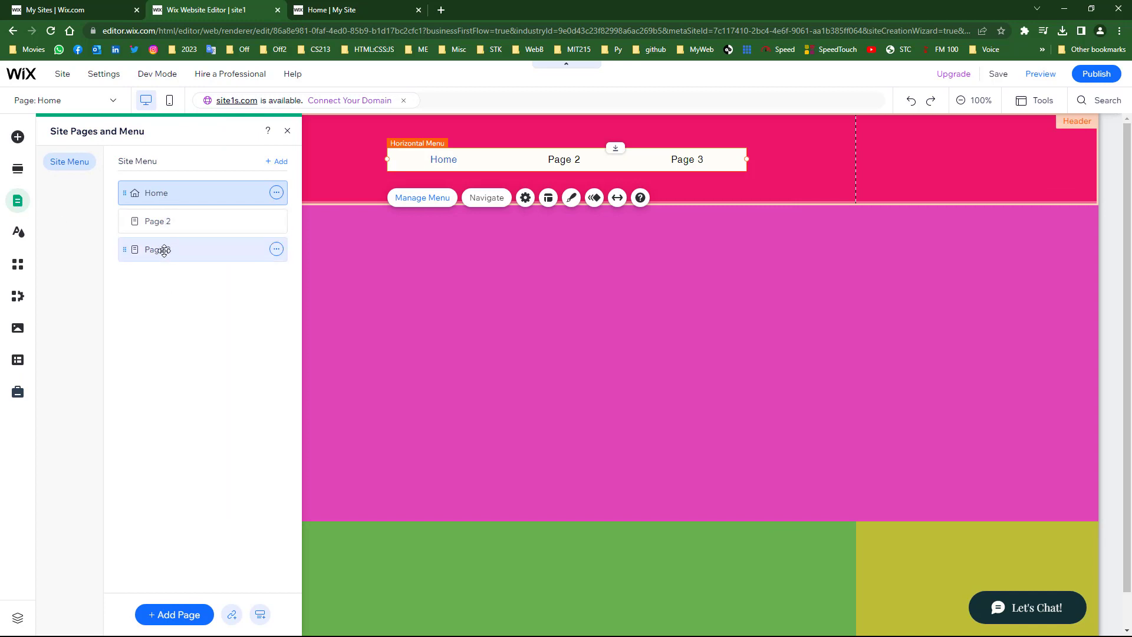
- Add a new page named Page 4 and drag it below Page 3 in the site menu
{"action": "left_click", "coordinate": [161, 614]}
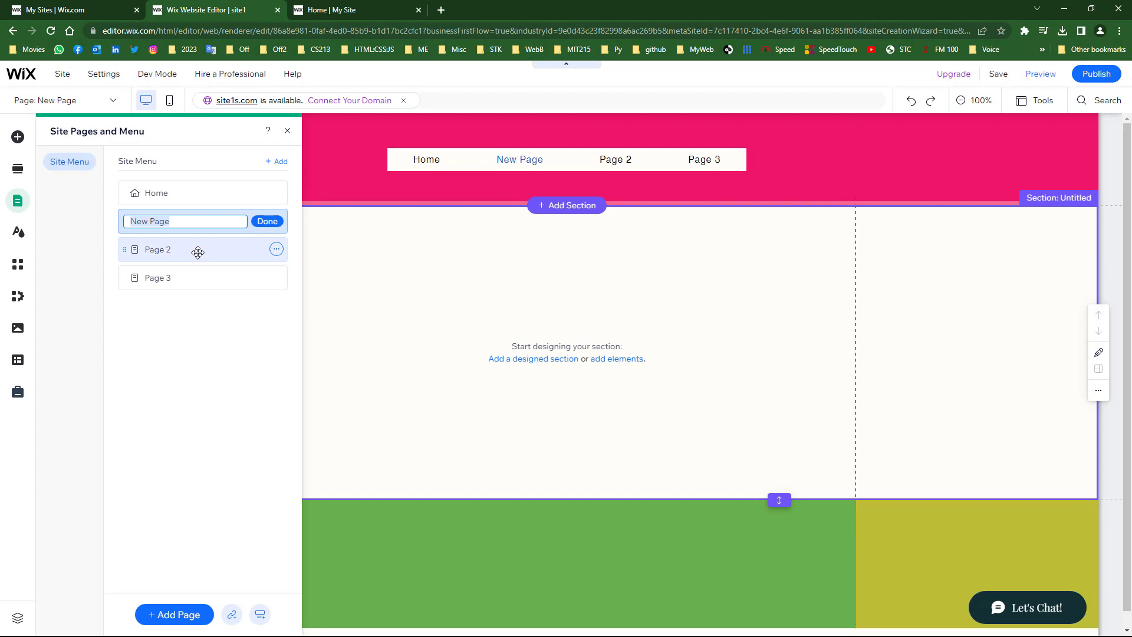
{"action": "type", "text": "Pa"}
{"action": "left_click", "coordinate": [266, 221]}
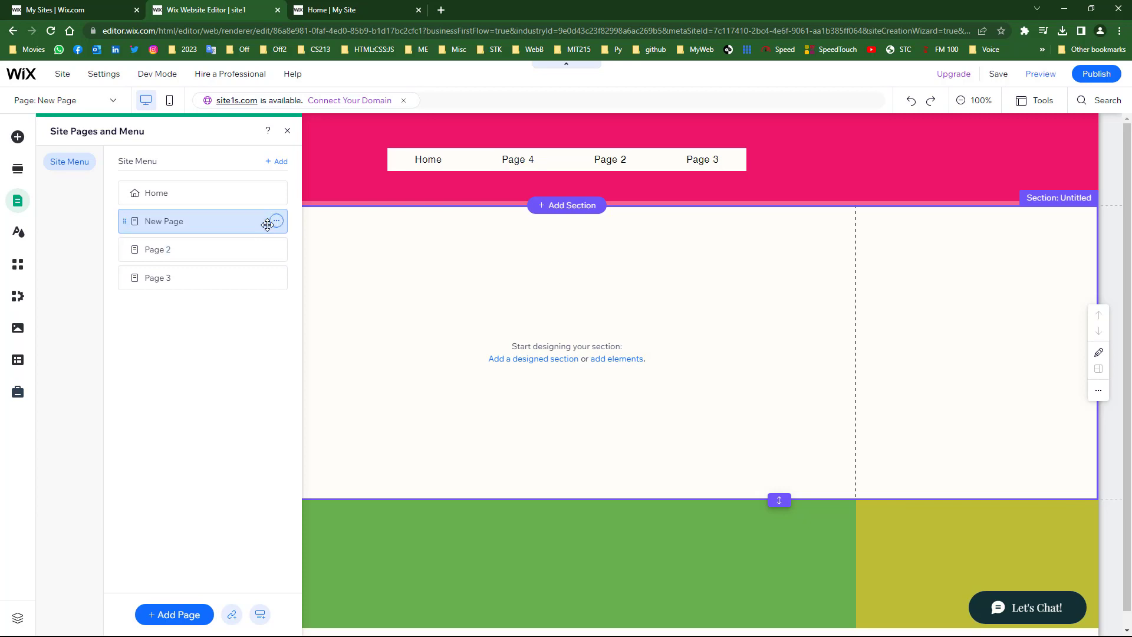
{"action": "left_click_drag", "start_coordinate": [155, 224], "coordinate": [136, 311]}
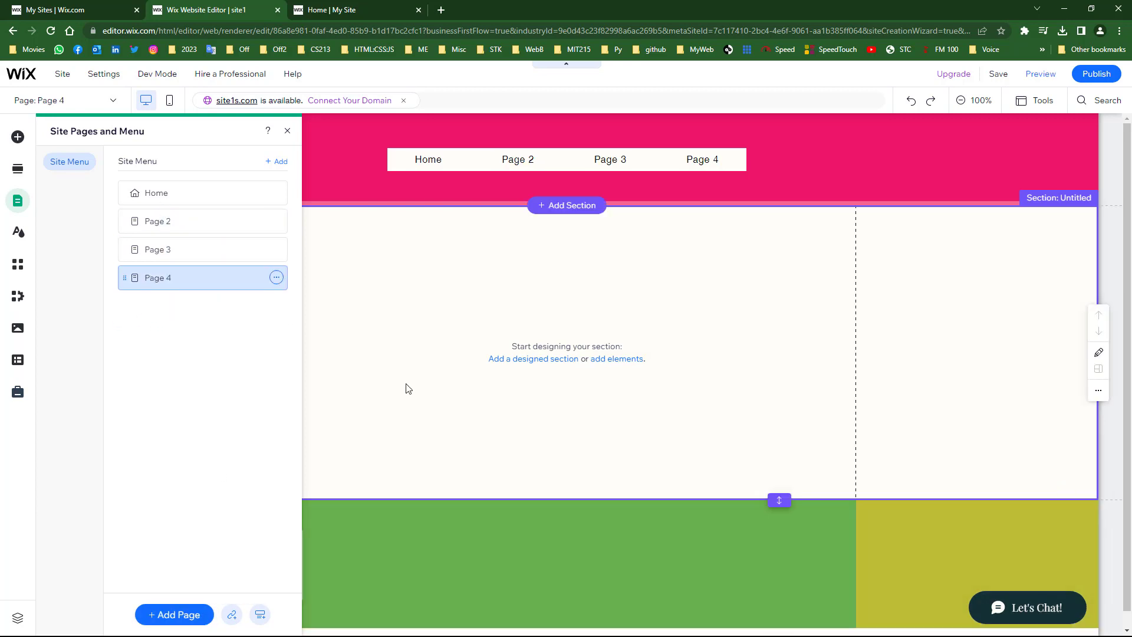
{"action": "left_click", "coordinate": [397, 350]}
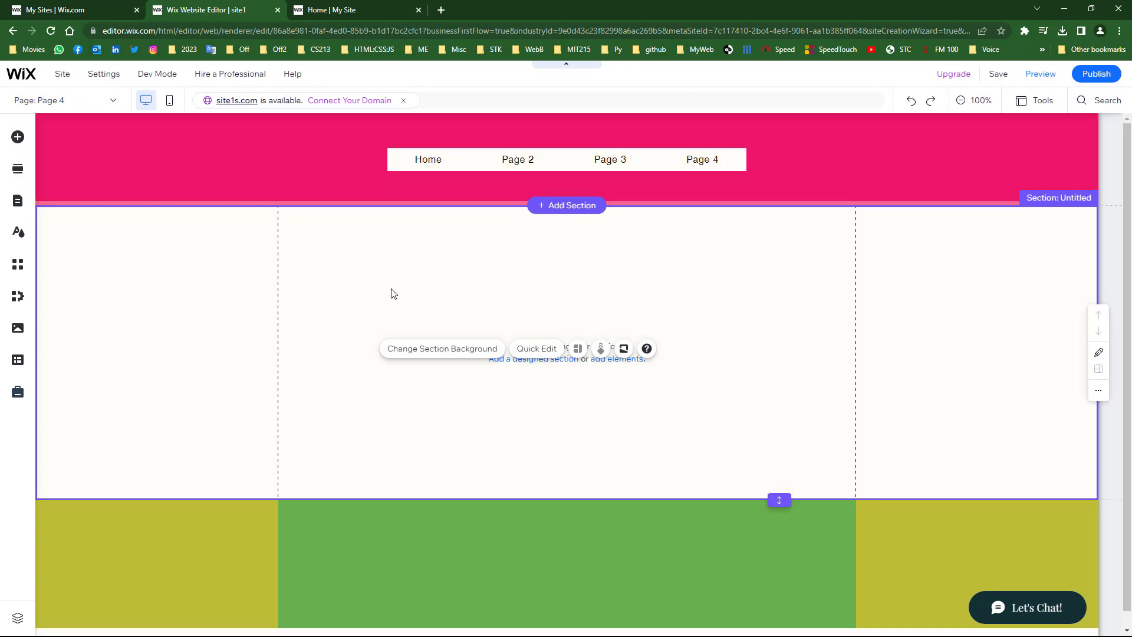
- Select the empty section on Page 4
{"action": "left_click", "coordinate": [381, 274]}
{"action": "left_click", "coordinate": [392, 253]}
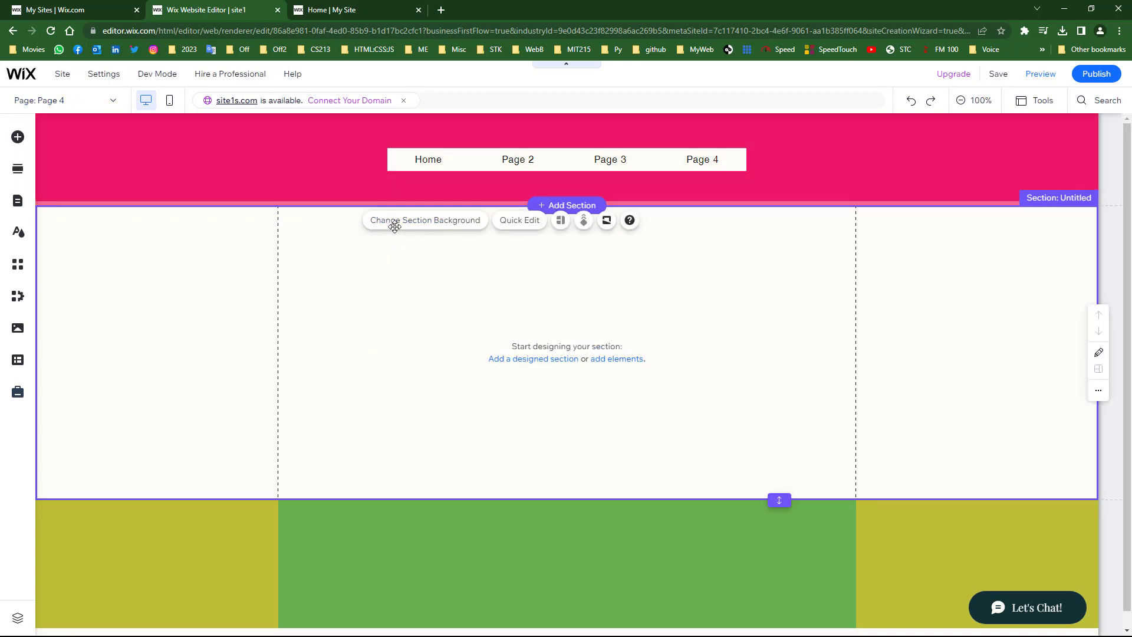
{"action": "left_click", "coordinate": [397, 224]}
{"action": "left_click", "coordinate": [341, 300]}
{"action": "left_click", "coordinate": [352, 271]}
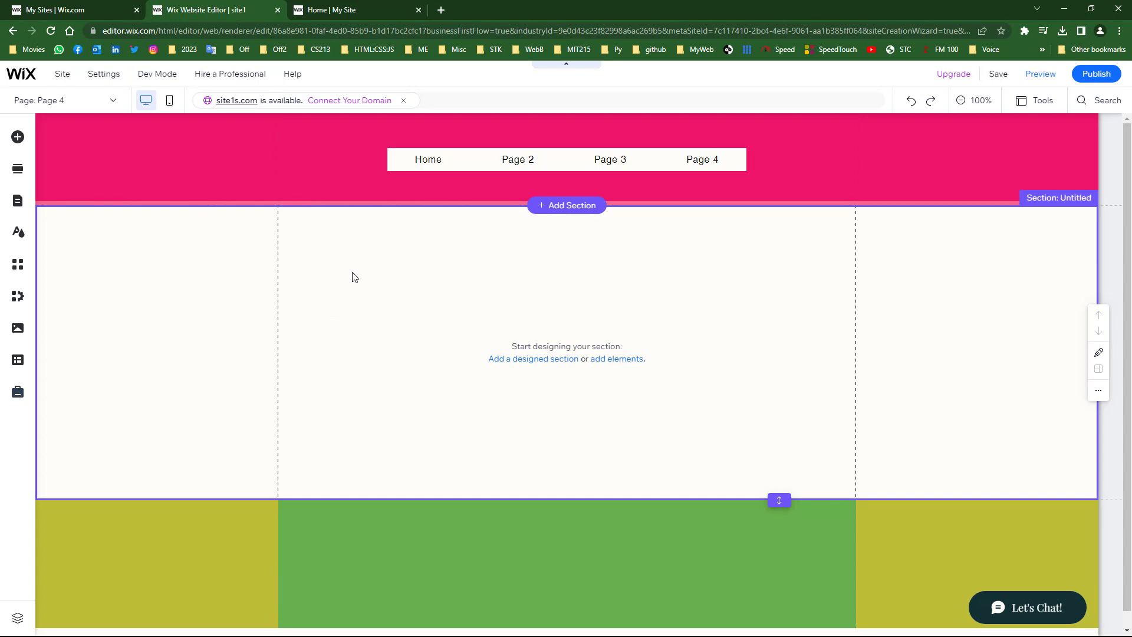
{"action": "left_click", "coordinate": [382, 299]}
{"action": "left_click", "coordinate": [388, 269]}
{"action": "left_click", "coordinate": [388, 269]}
{"action": "left_click", "coordinate": [415, 240]}
{"action": "left_click", "coordinate": [427, 228]}
{"action": "left_click", "coordinate": [454, 372]}
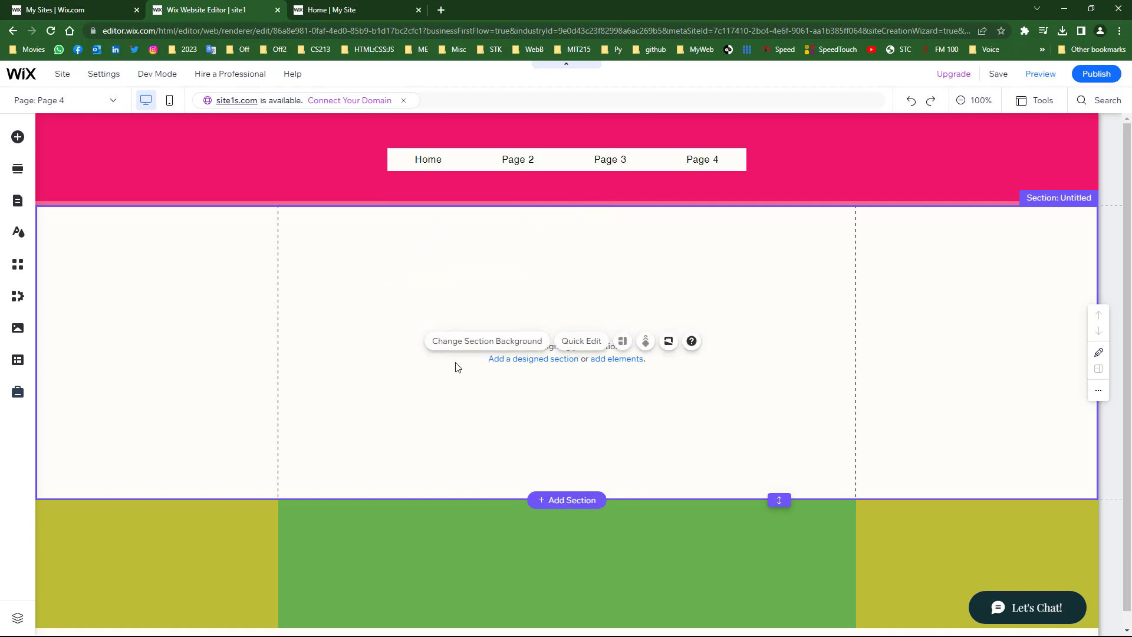
- Set the section background to the Citrus Fruits photo, then switch to editing Page 2
{"action": "left_click", "coordinate": [467, 342]}
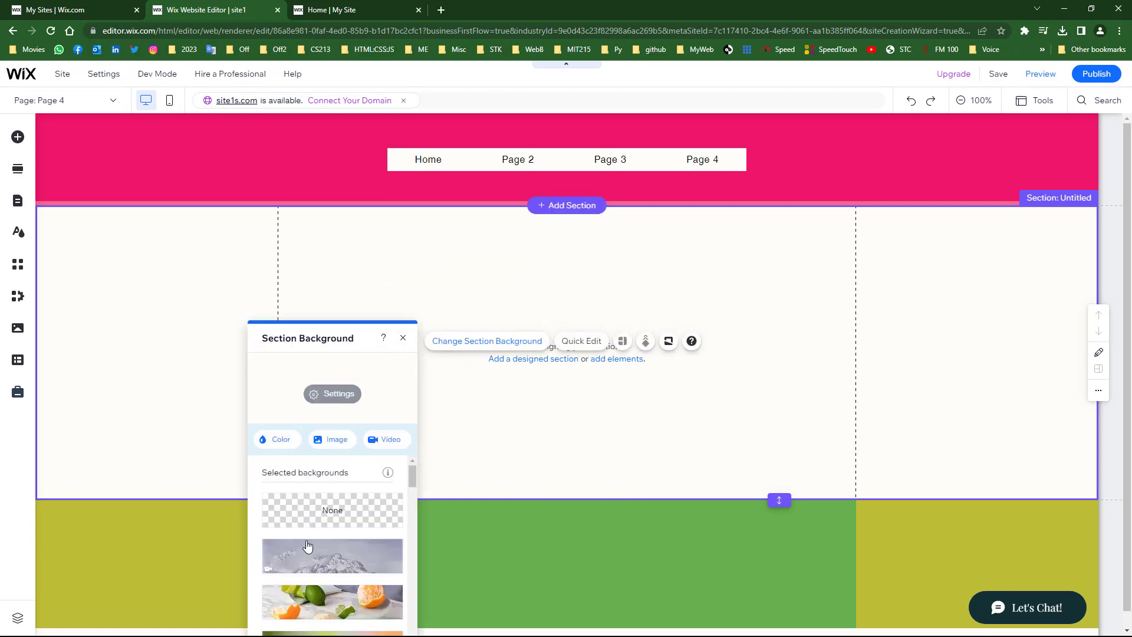
{"action": "scroll", "coordinate": [306, 543], "scroll_direction": "down", "scroll_amount": 2}
{"action": "left_click", "coordinate": [278, 444]}
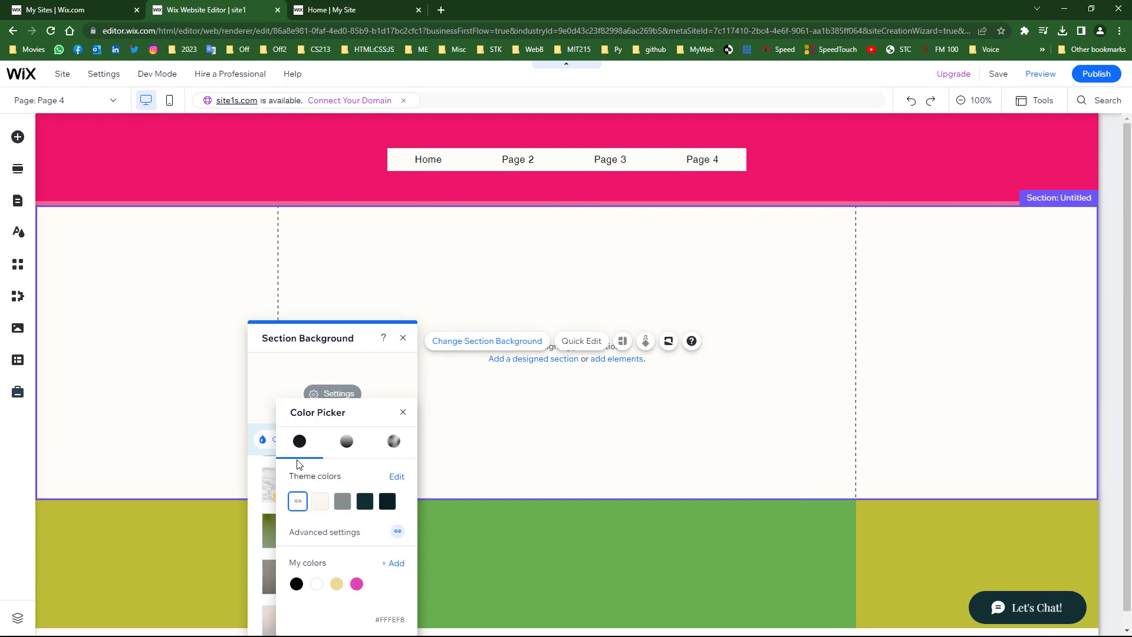
{"action": "left_click", "coordinate": [275, 441]}
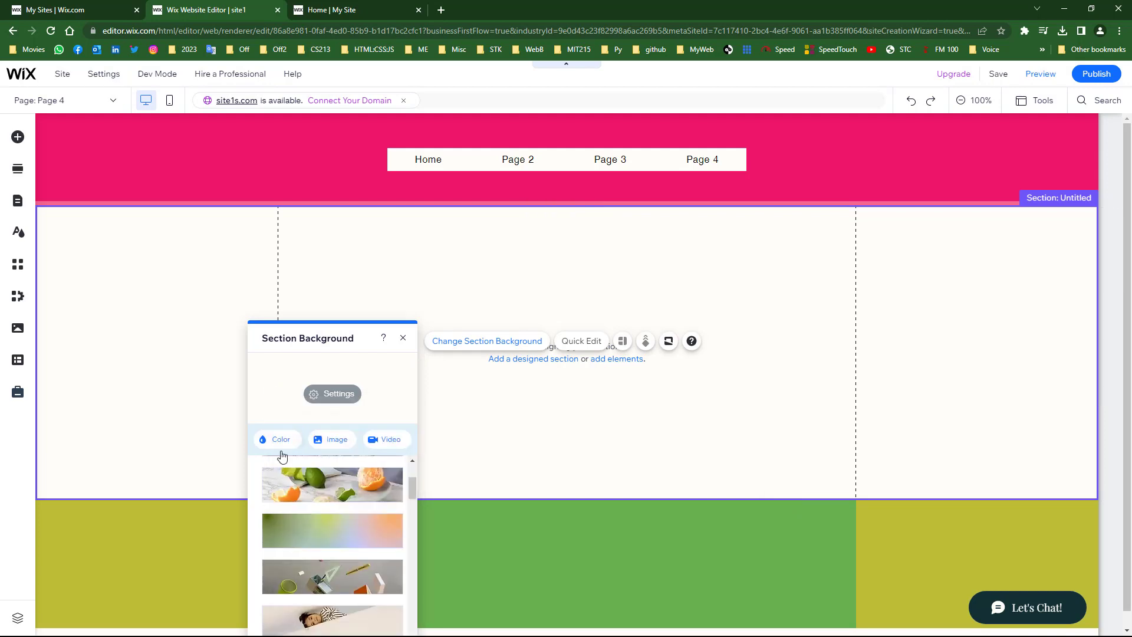
{"action": "left_click", "coordinate": [317, 491]}
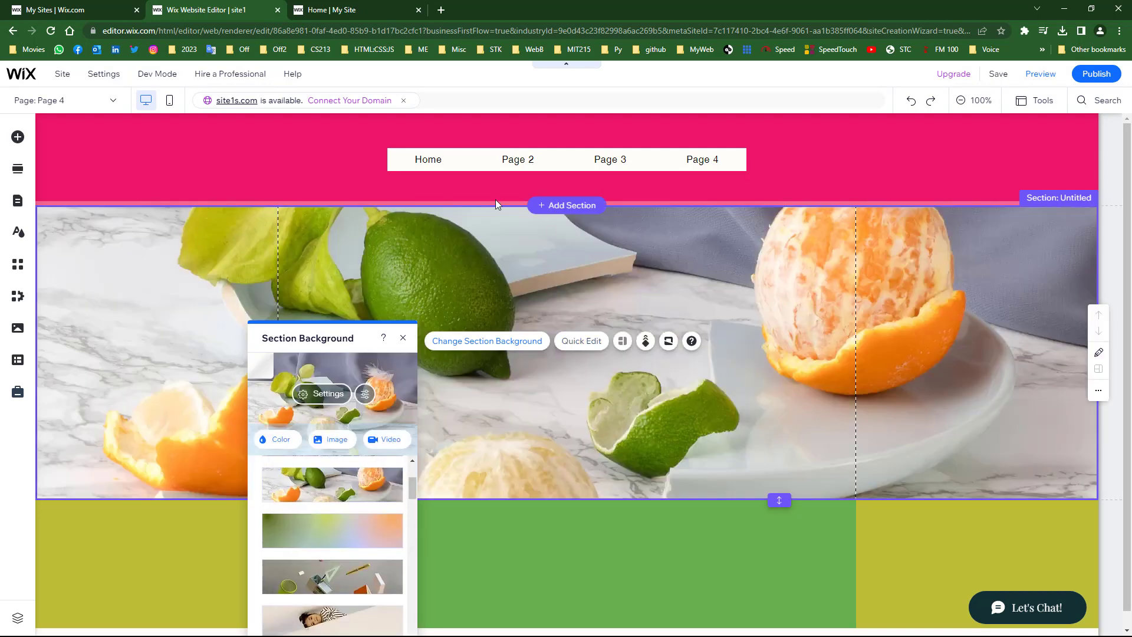
{"action": "left_click", "coordinate": [100, 106]}
{"action": "left_click", "coordinate": [36, 145]}
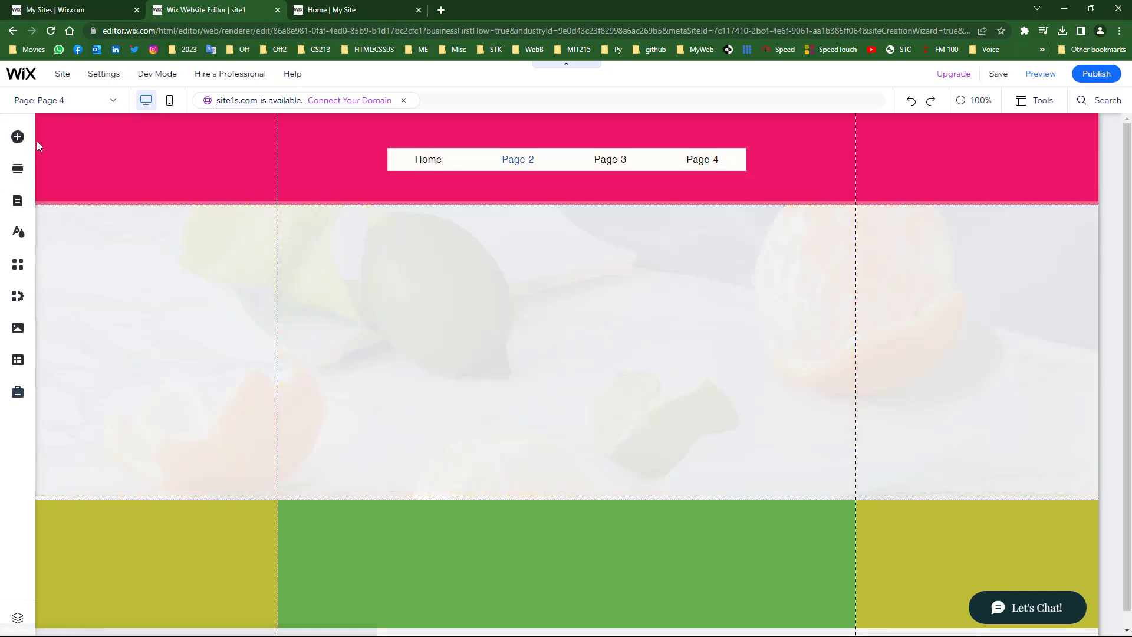
- Give Page 3's section the stationery photo background and publish the site
{"action": "left_click", "coordinate": [81, 101]}
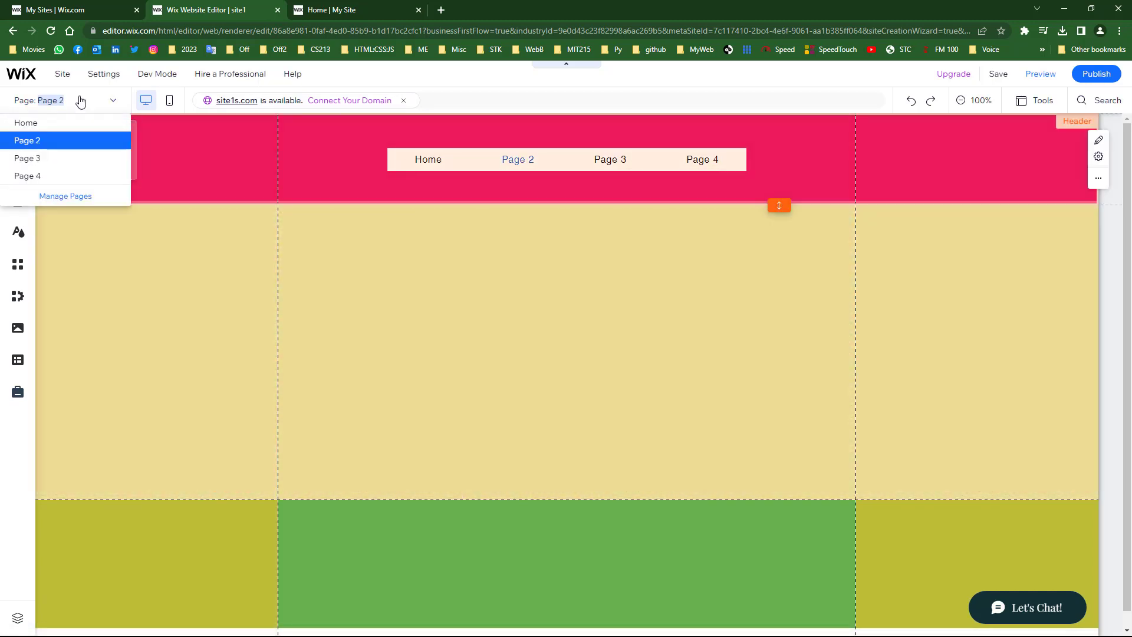
{"action": "left_click", "coordinate": [39, 158]}
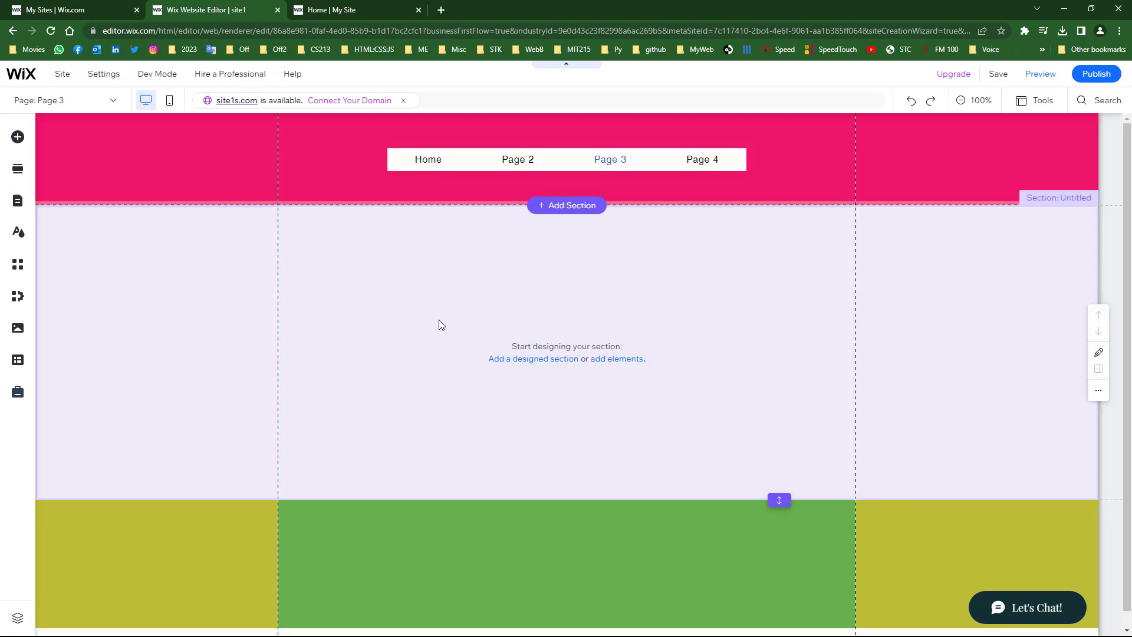
{"action": "left_click", "coordinate": [417, 293]}
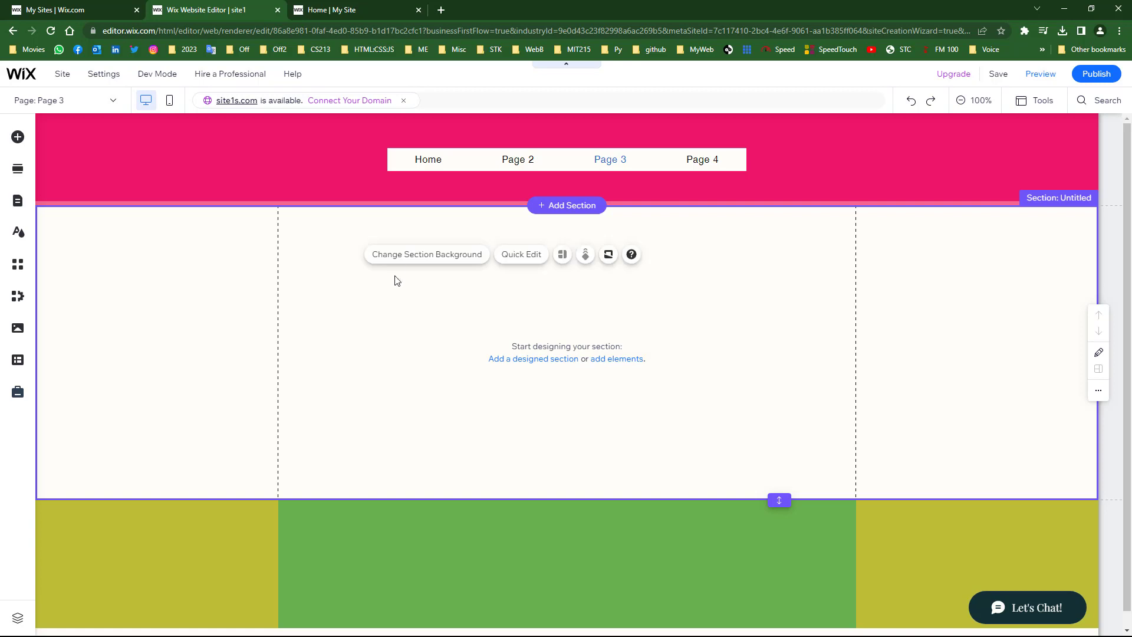
{"action": "left_click", "coordinate": [397, 254]}
{"action": "scroll", "coordinate": [244, 517], "scroll_direction": "down", "scroll_amount": 3}
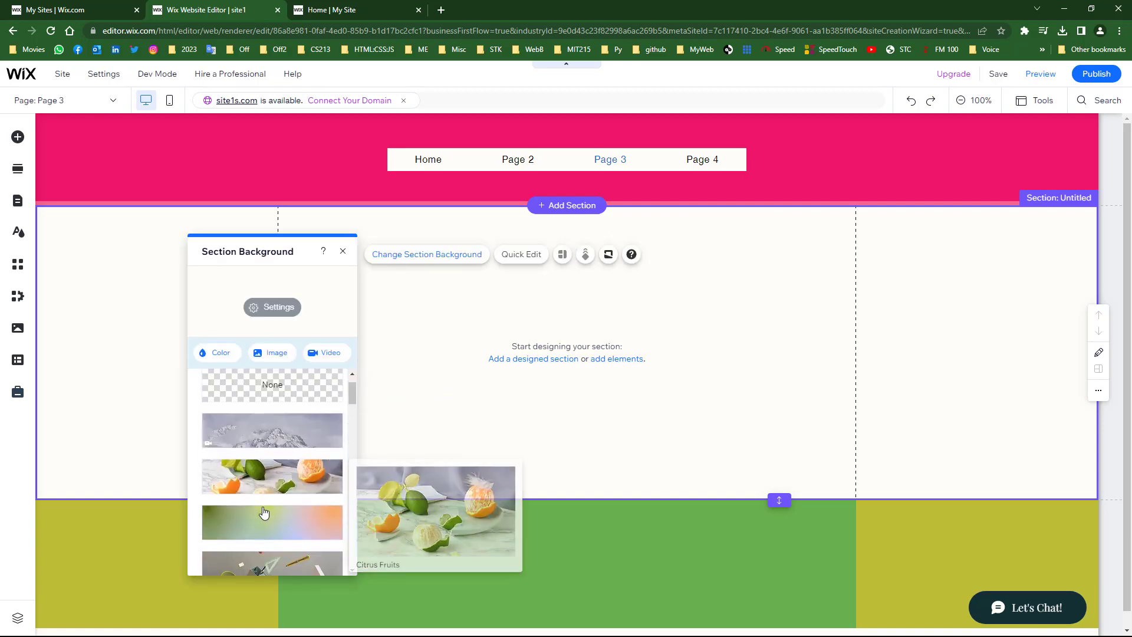
{"action": "left_click", "coordinate": [274, 532]}
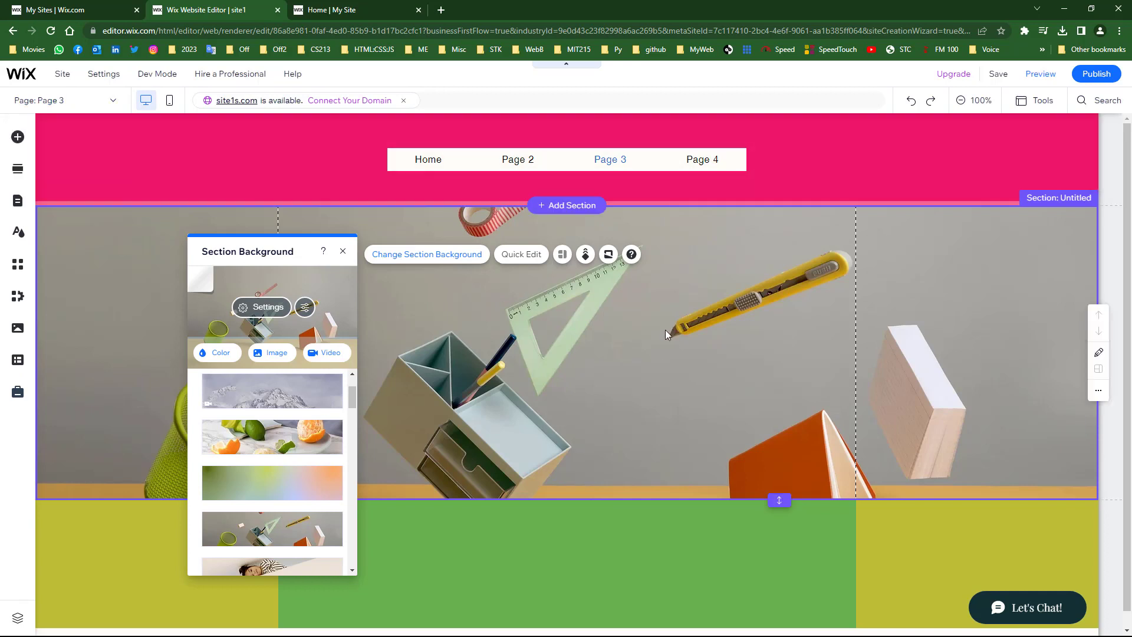
{"action": "left_click", "coordinate": [1091, 72]}
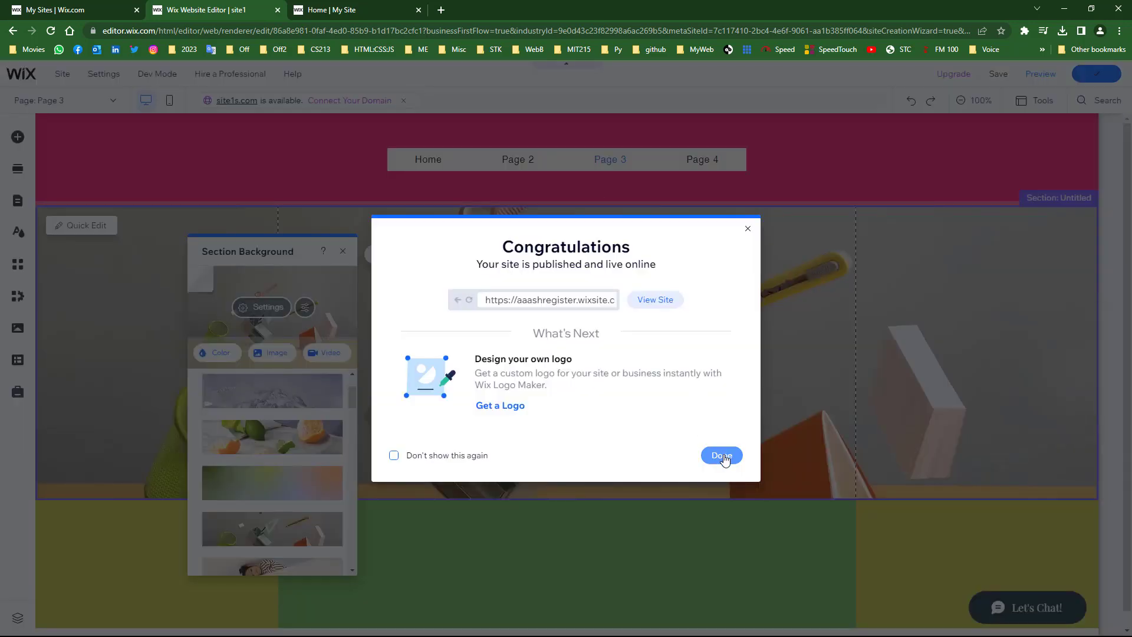
- Reload the live site, open Pages 2, 3 and 4 from its menu, then close Section Background
{"action": "left_click", "coordinate": [722, 457]}
{"action": "left_click", "coordinate": [383, 5]}
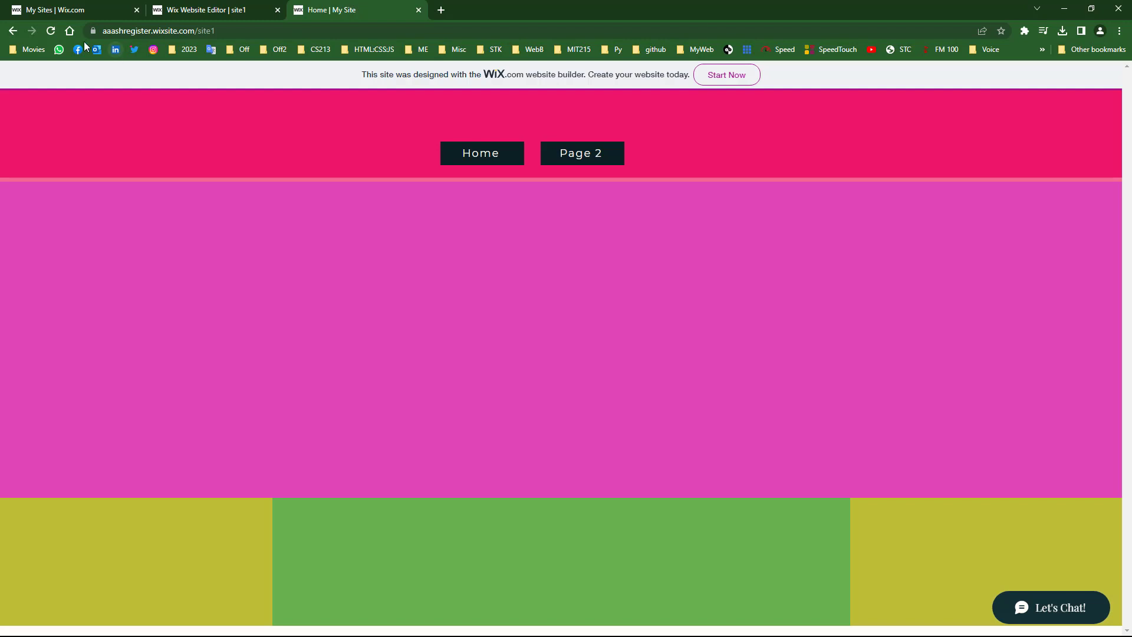
{"action": "left_click", "coordinate": [51, 32]}
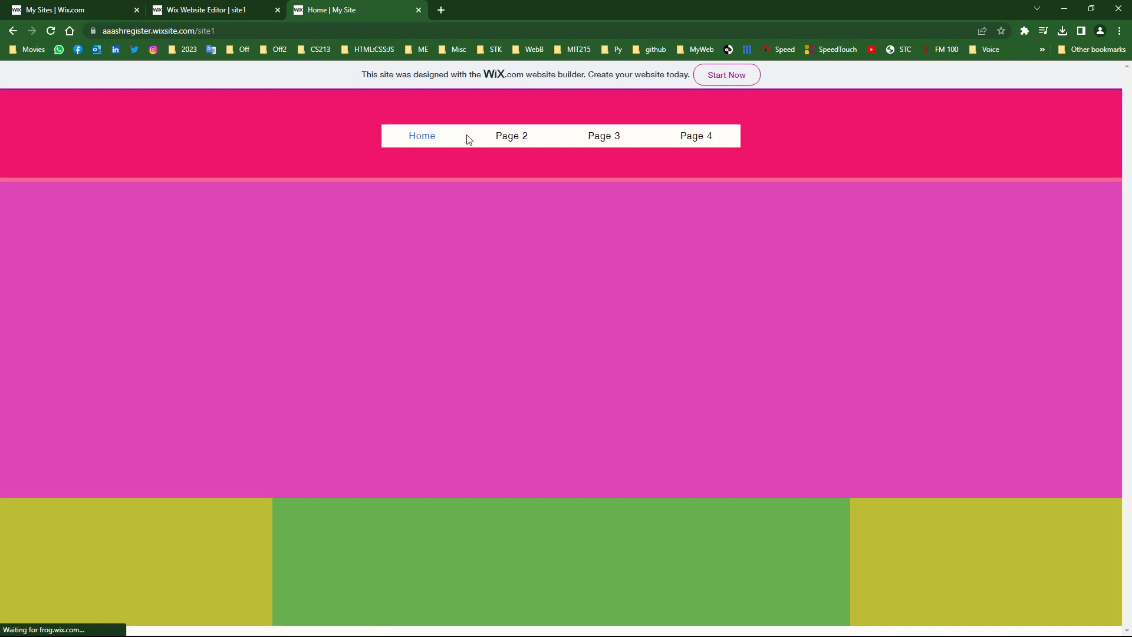
{"action": "left_click", "coordinate": [536, 136]}
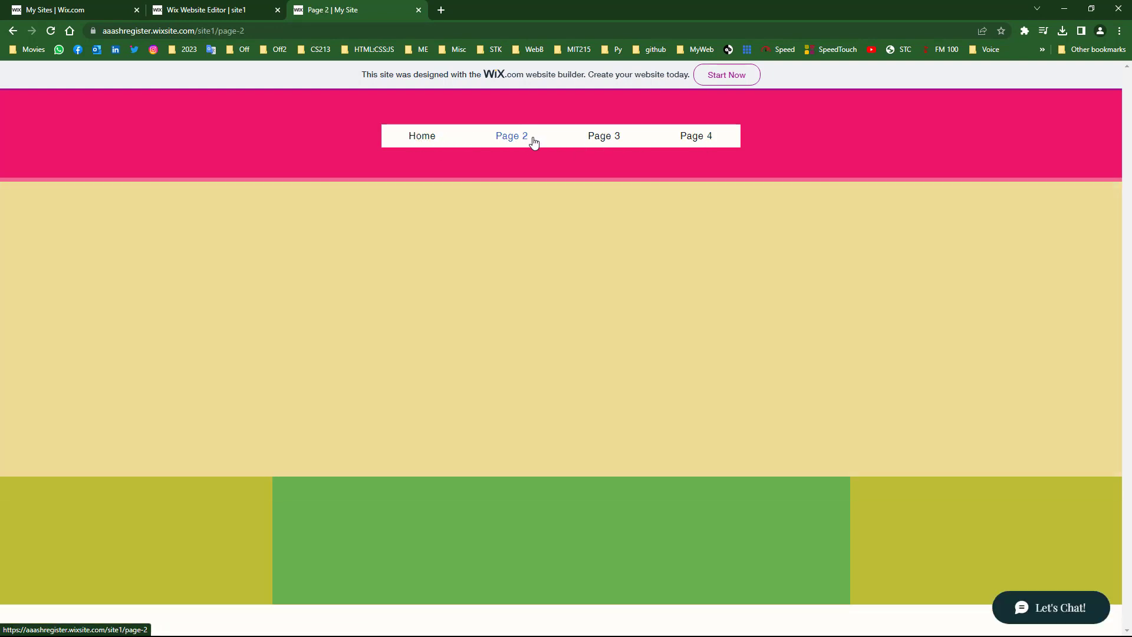
{"action": "left_click", "coordinate": [613, 138]}
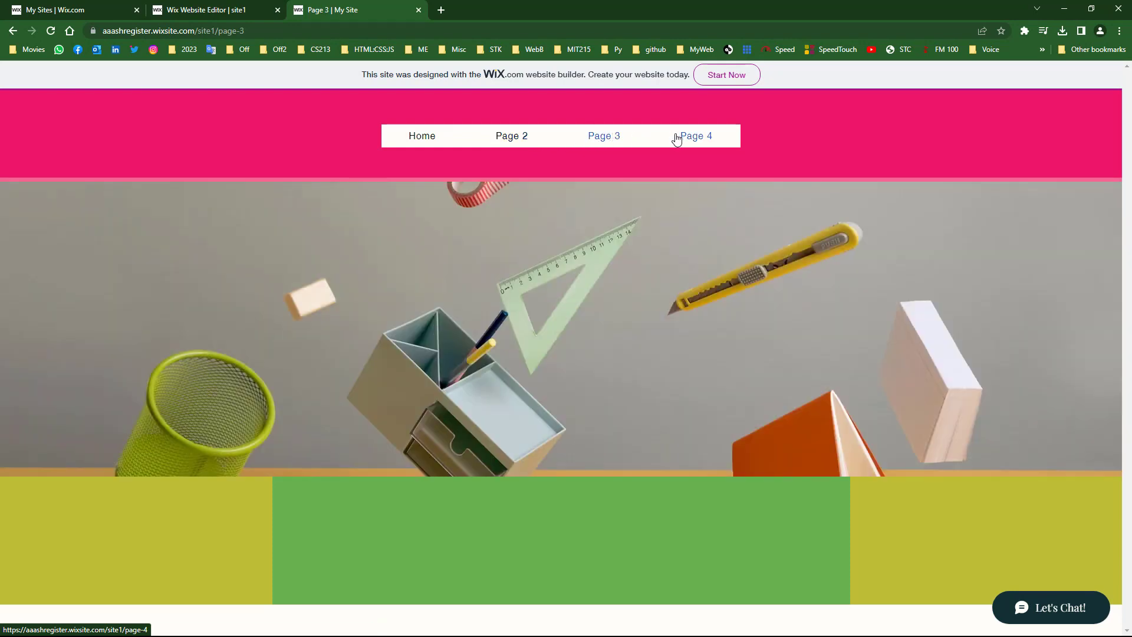
{"action": "left_click", "coordinate": [691, 139]}
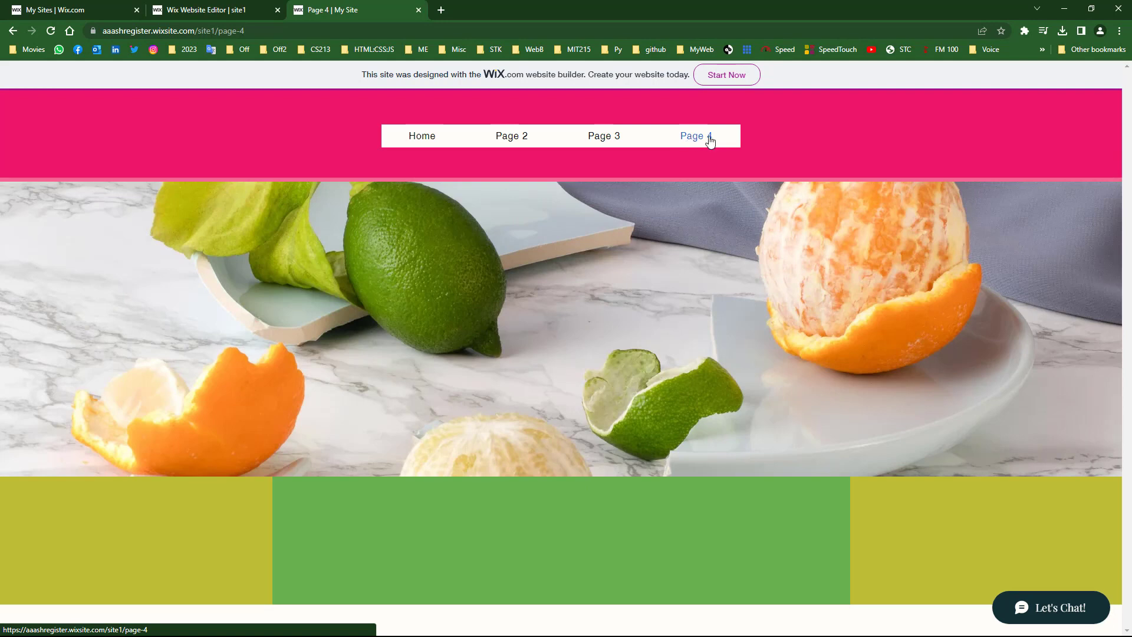
{"action": "left_click", "coordinate": [189, 8]}
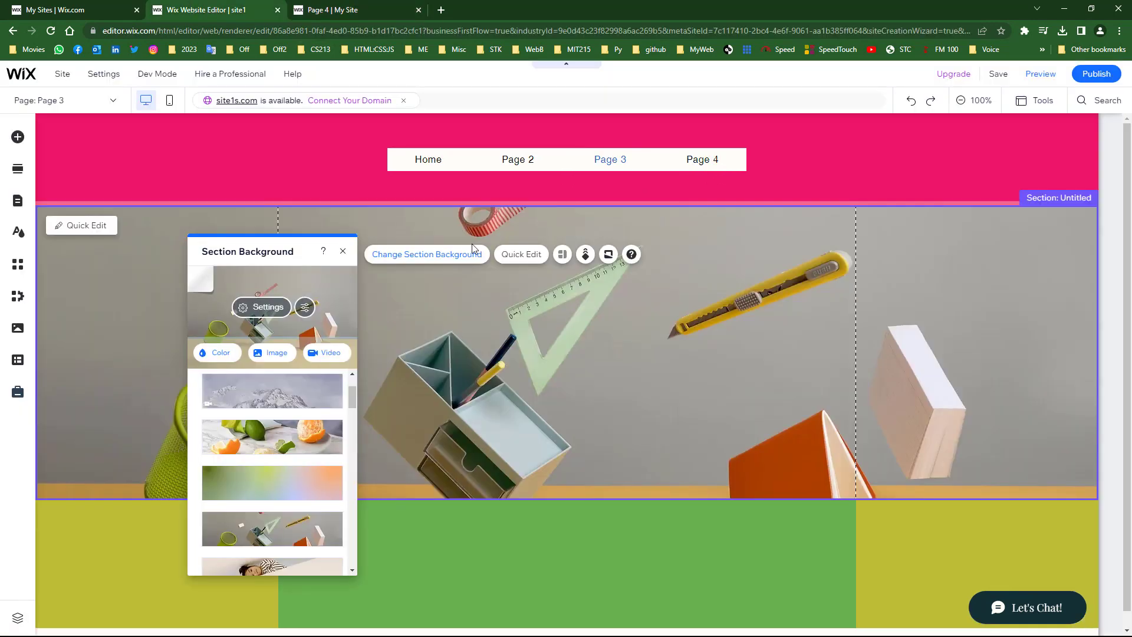
{"action": "left_click", "coordinate": [342, 252]}
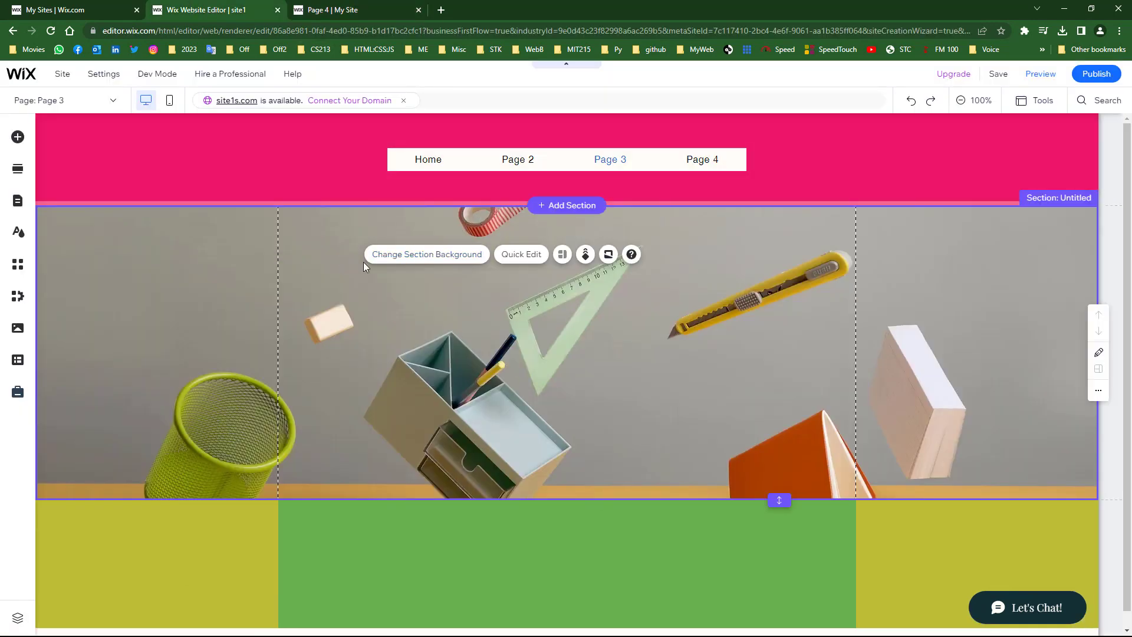
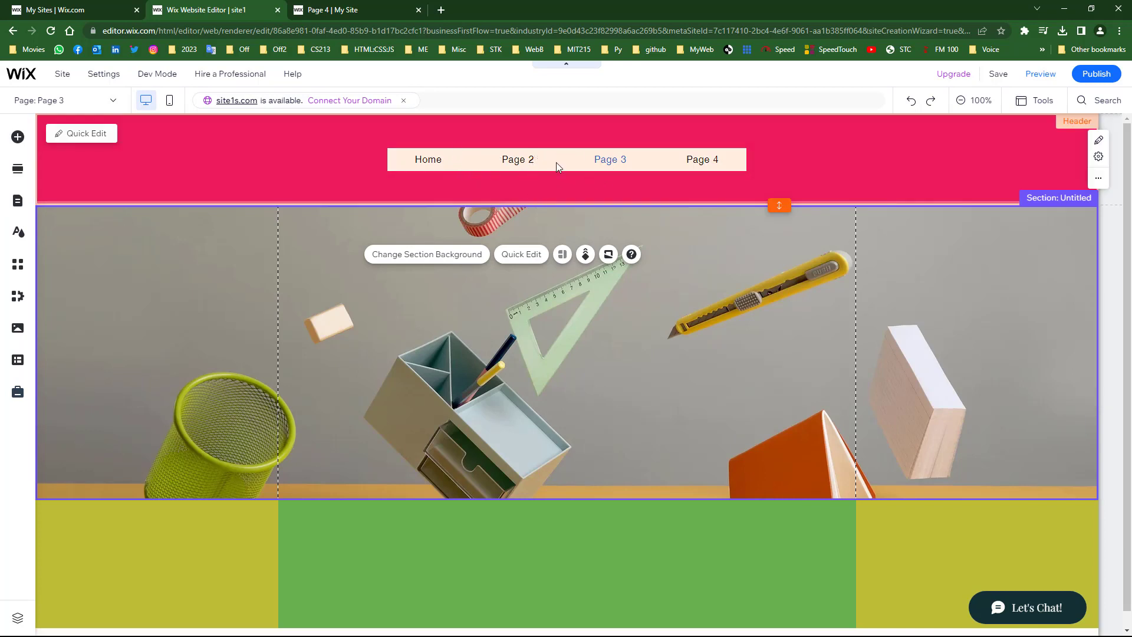
- Nudge the header's page menu slightly lower and bring up the site's page list
{"action": "left_click_drag", "start_coordinate": [554, 167], "coordinate": [553, 184]}
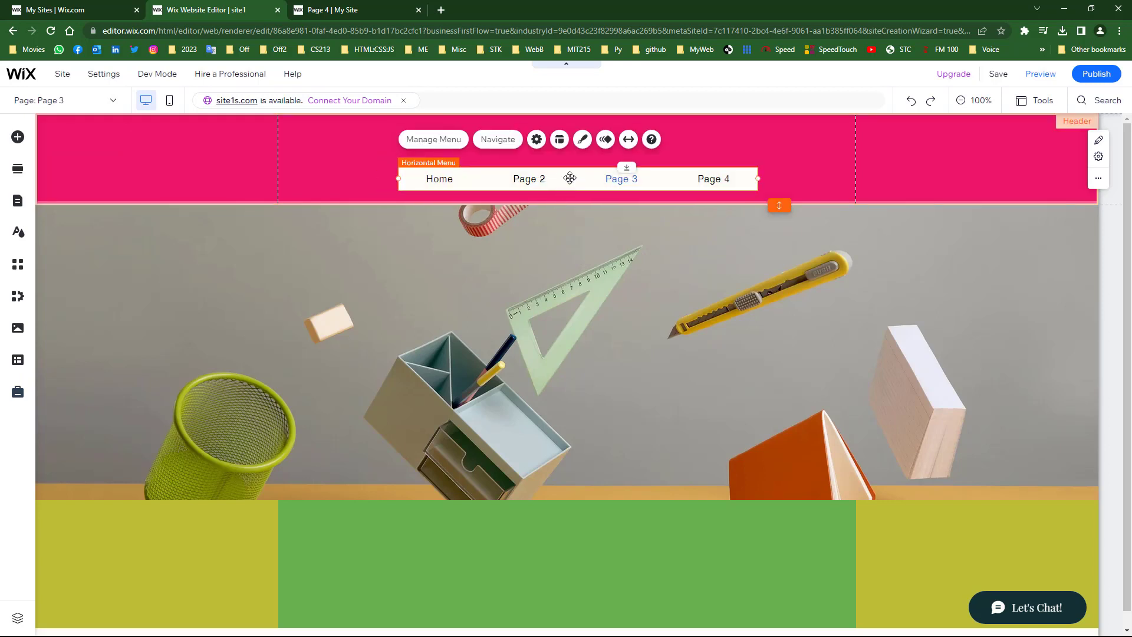
{"action": "left_click", "coordinate": [540, 341]}
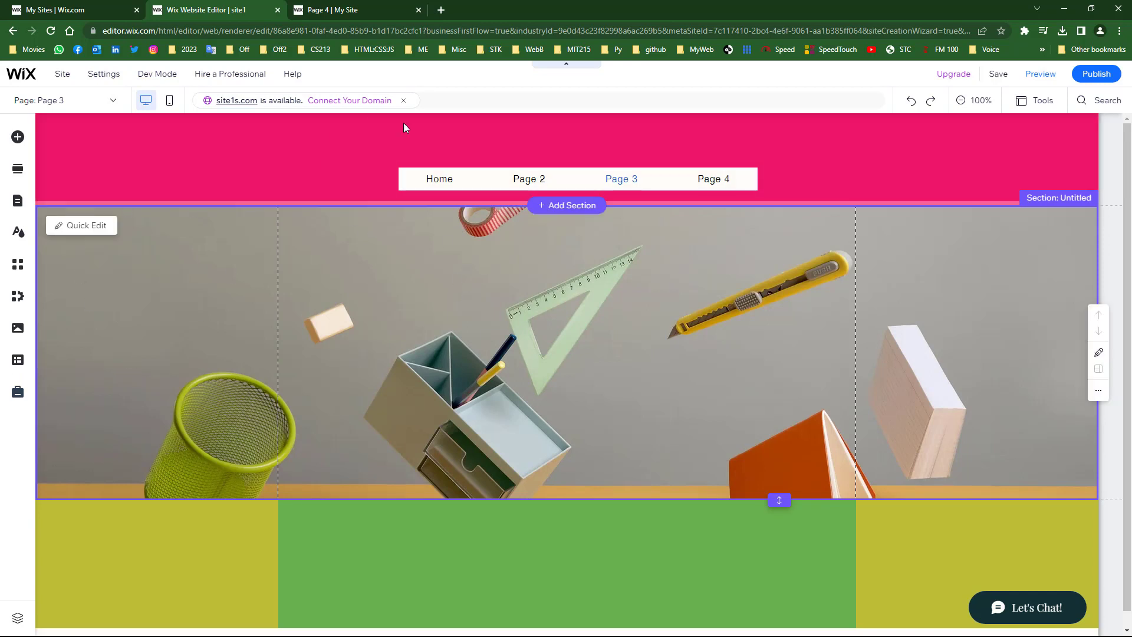
{"action": "left_click", "coordinate": [63, 104]}
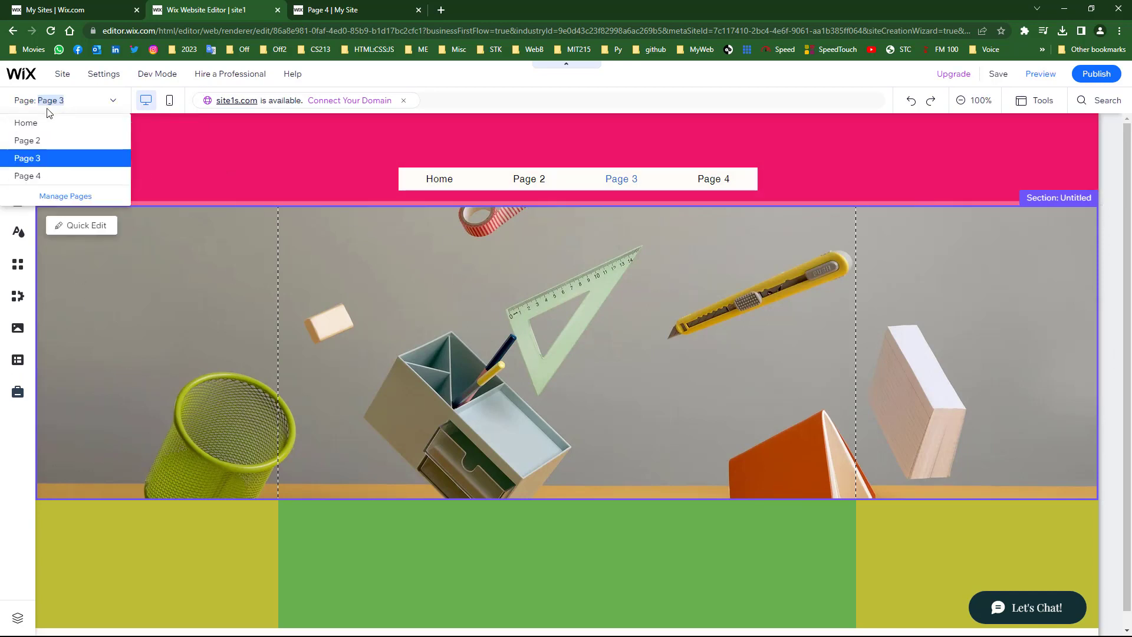
- On the Home page, add a Heading 5 text box near the top of the section
{"action": "left_click", "coordinate": [20, 124]}
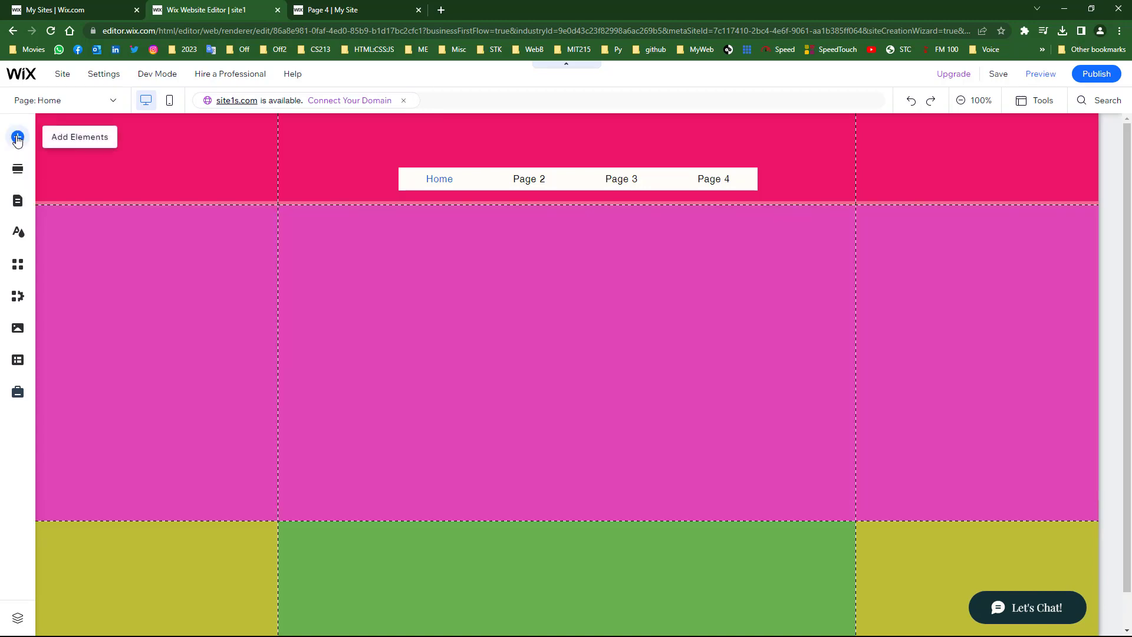
{"action": "left_click", "coordinate": [18, 137]}
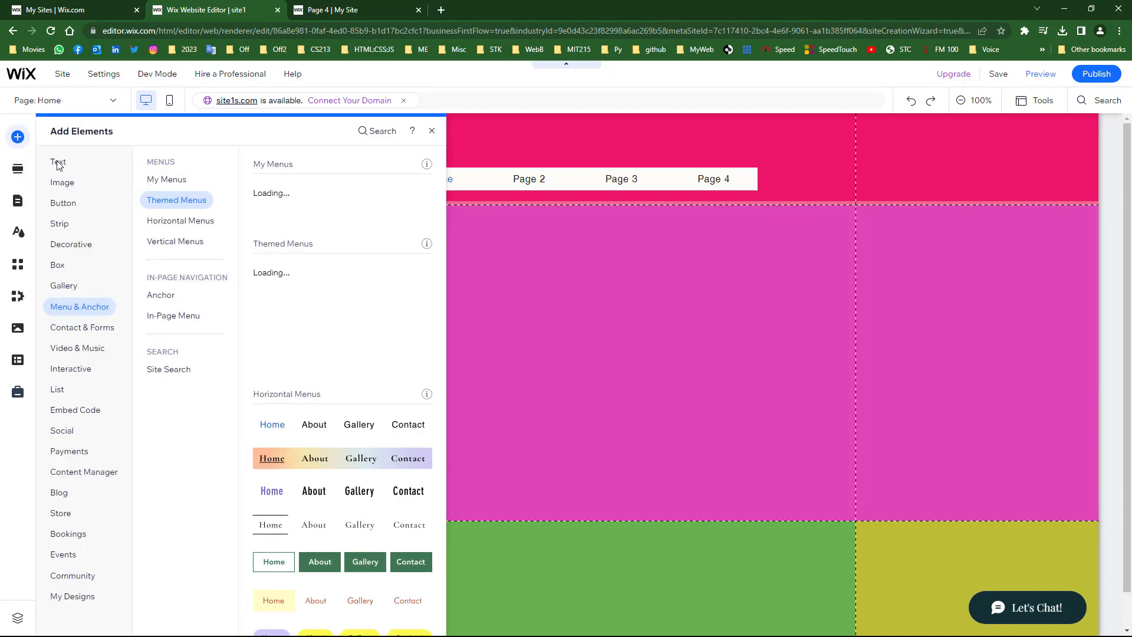
{"action": "left_click", "coordinate": [57, 163]}
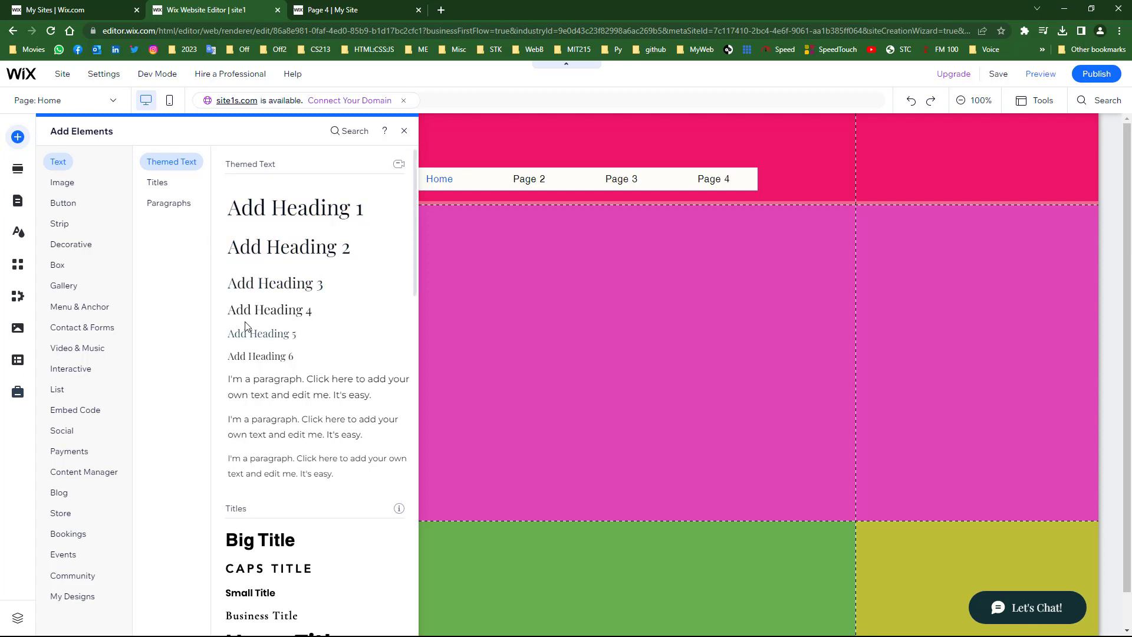
{"action": "left_click", "coordinate": [265, 337]}
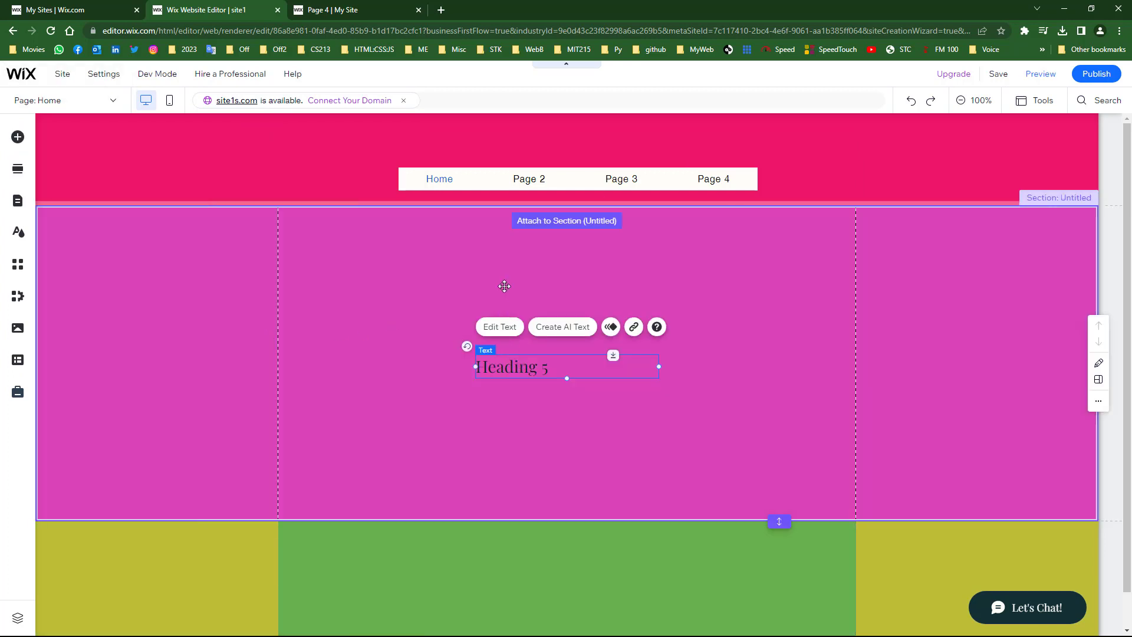
{"action": "left_click_drag", "start_coordinate": [530, 363], "coordinate": [538, 231]}
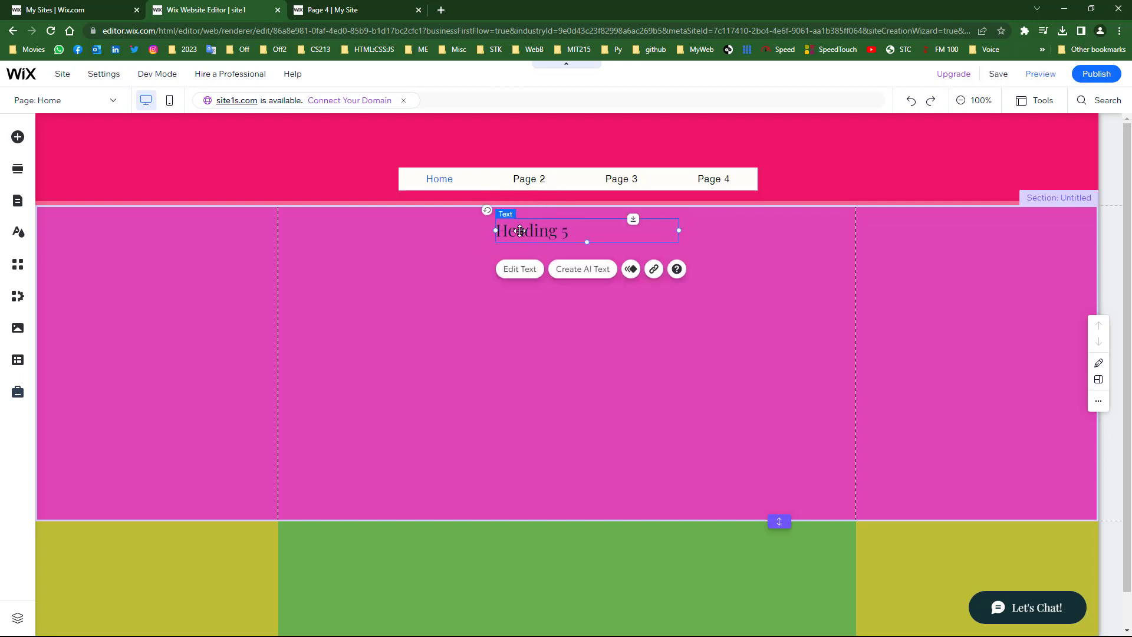
- Make the heading read 'Home' in Heading 5 style at 38 px, centre-aligned
{"action": "double_click", "coordinate": [519, 230]}
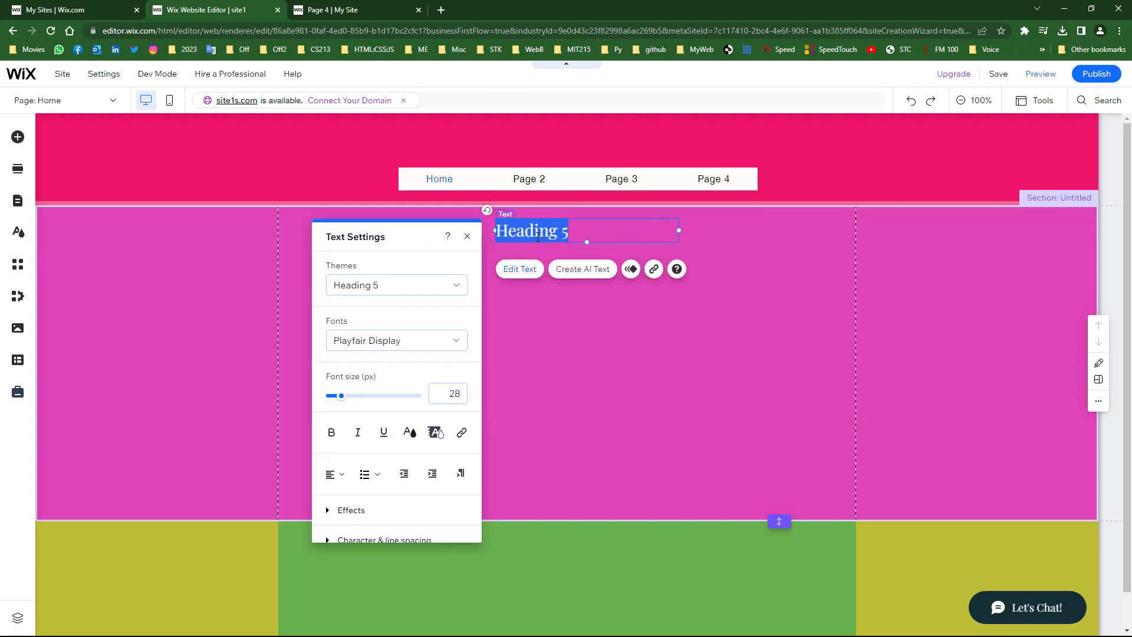
{"action": "type", "text": "Home"}
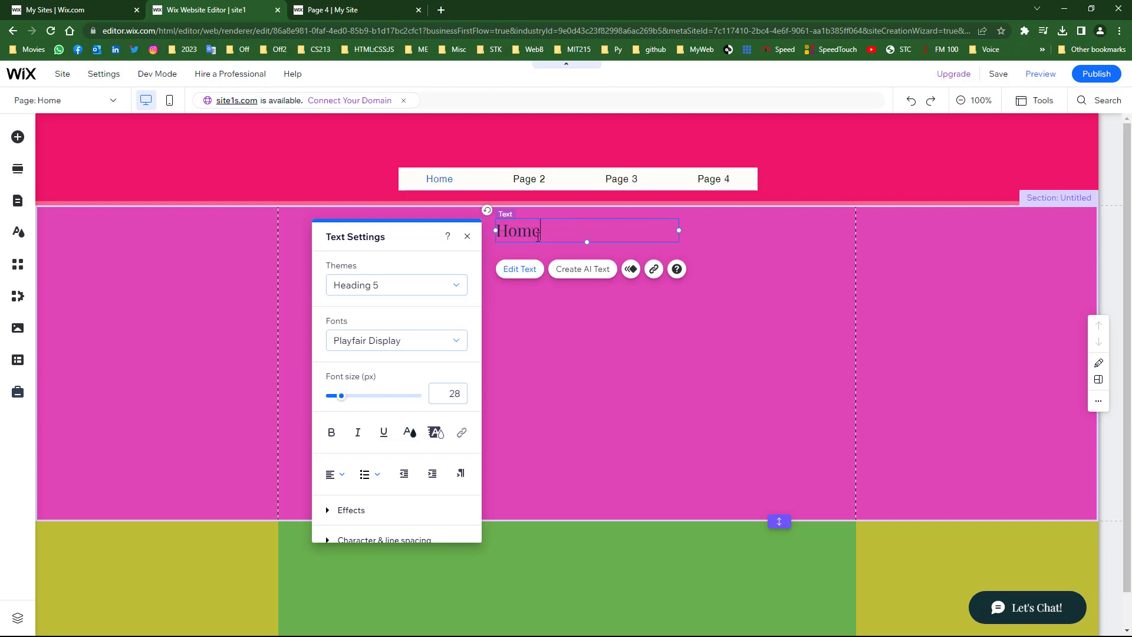
{"action": "double_click", "coordinate": [538, 238]}
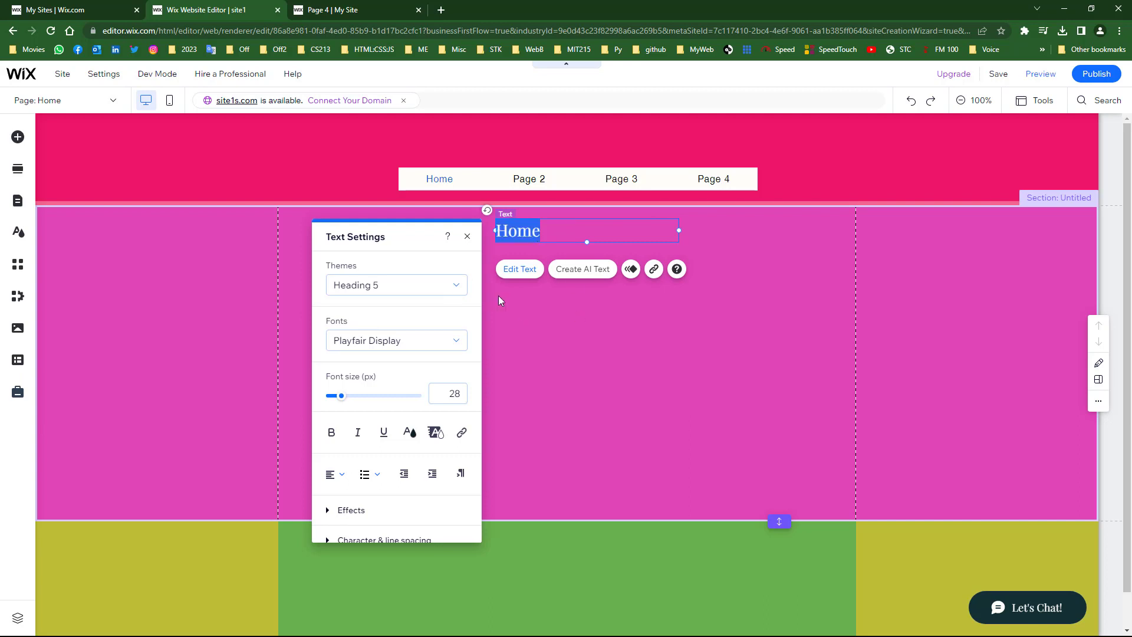
{"action": "left_click", "coordinate": [442, 285]}
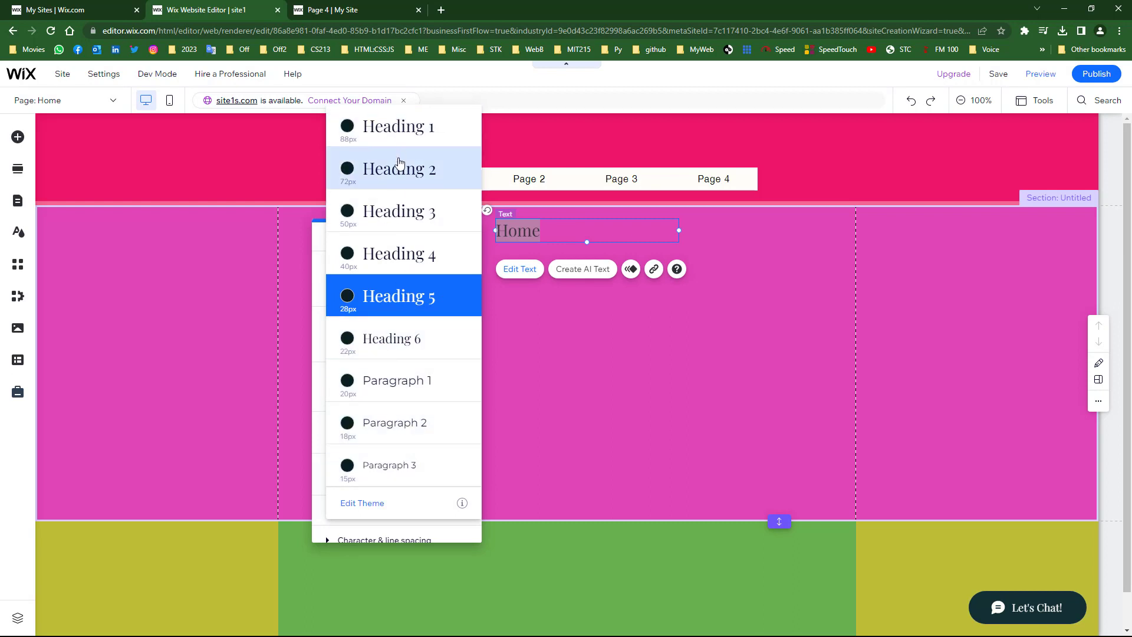
{"action": "left_click", "coordinate": [583, 383]}
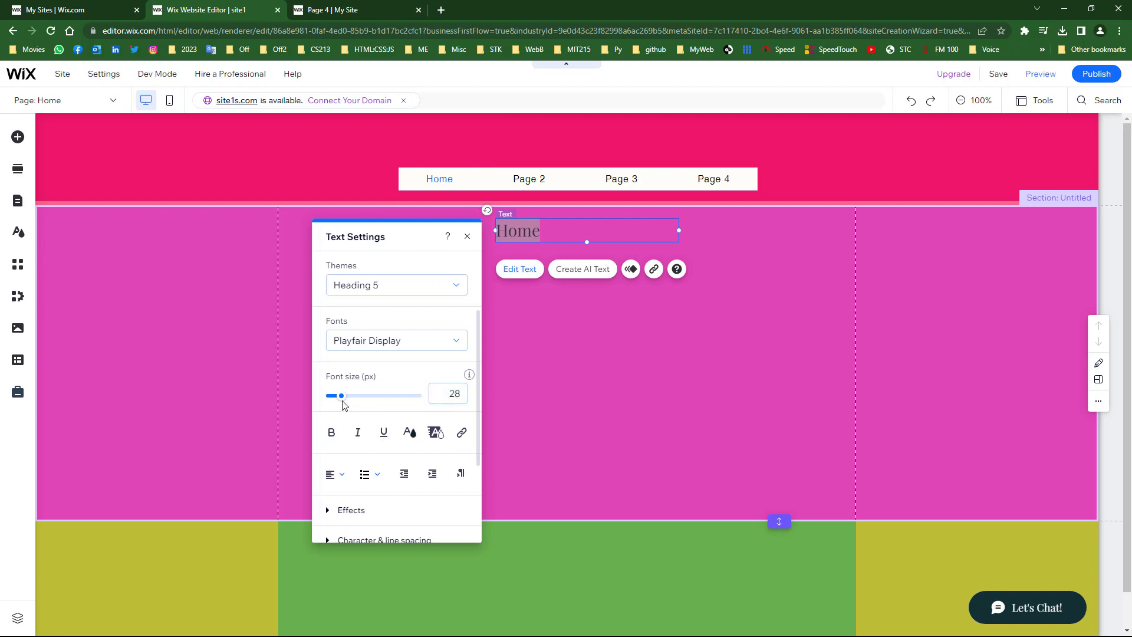
{"action": "mouse_move", "coordinate": [342, 401]}
{"action": "left_mouse_down"}
{"action": "mouse_move", "coordinate": [359, 399]}
{"action": "mouse_move", "coordinate": [343, 401]}
{"action": "left_mouse_up"}
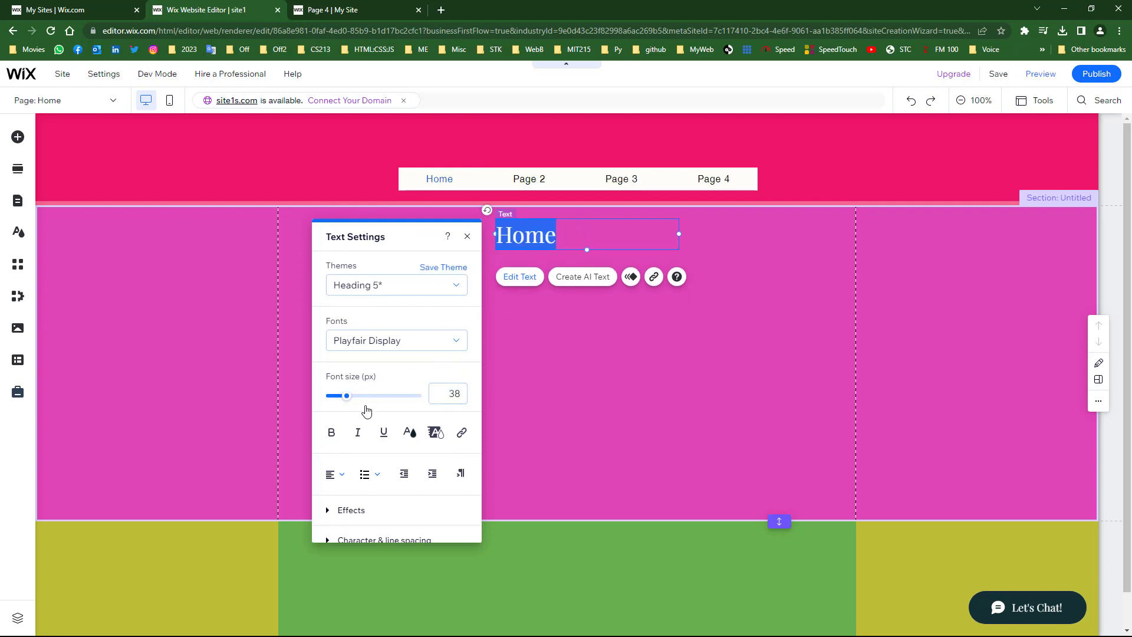
{"action": "left_click", "coordinate": [333, 477]}
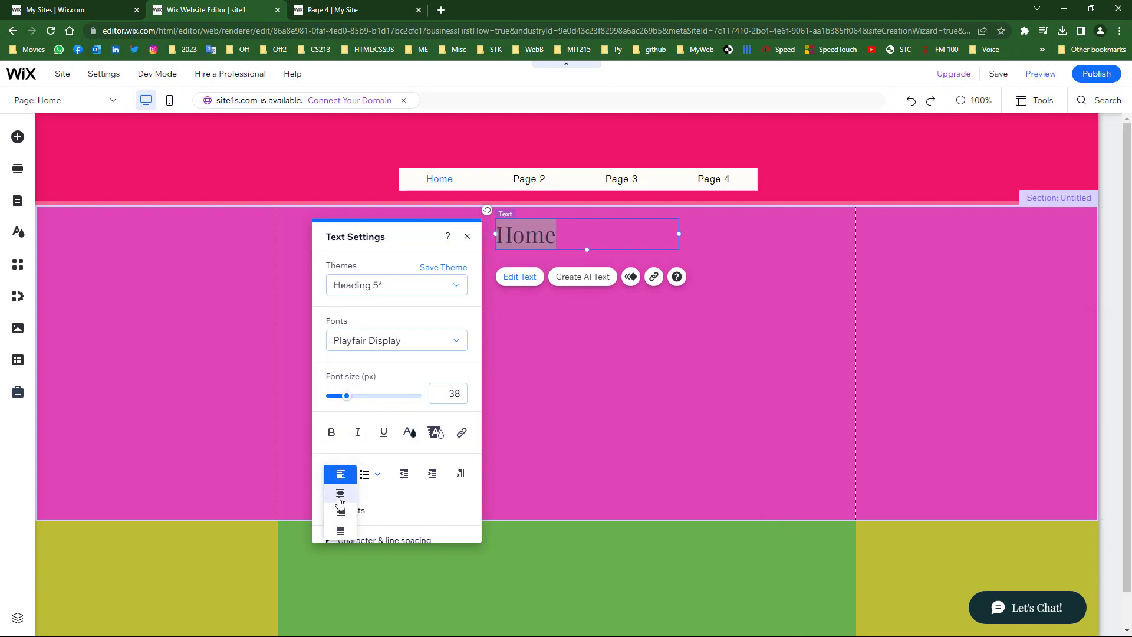
{"action": "left_click", "coordinate": [340, 495]}
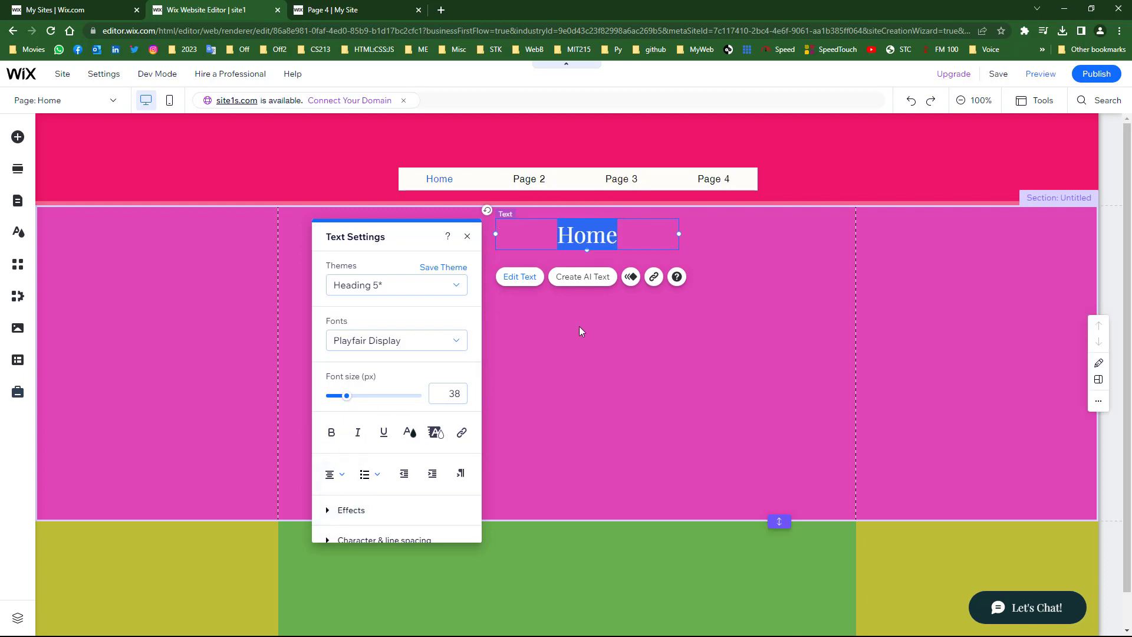
{"action": "left_click", "coordinate": [561, 366]}
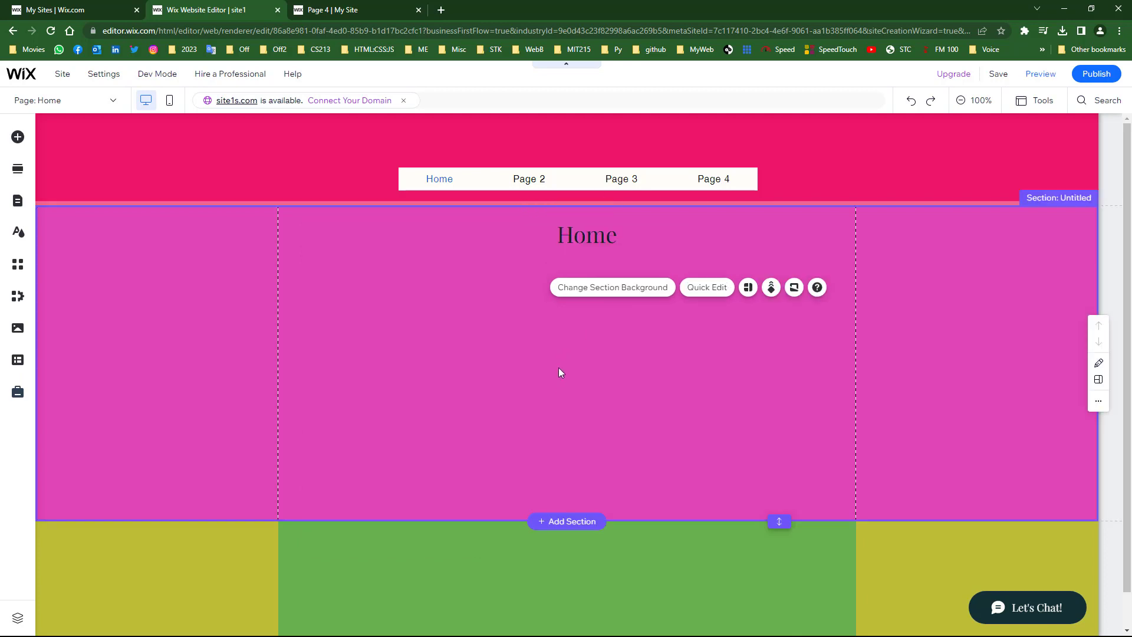
- Copy the Home heading and switch to editing Page 2
{"action": "left_click", "coordinate": [589, 243]}
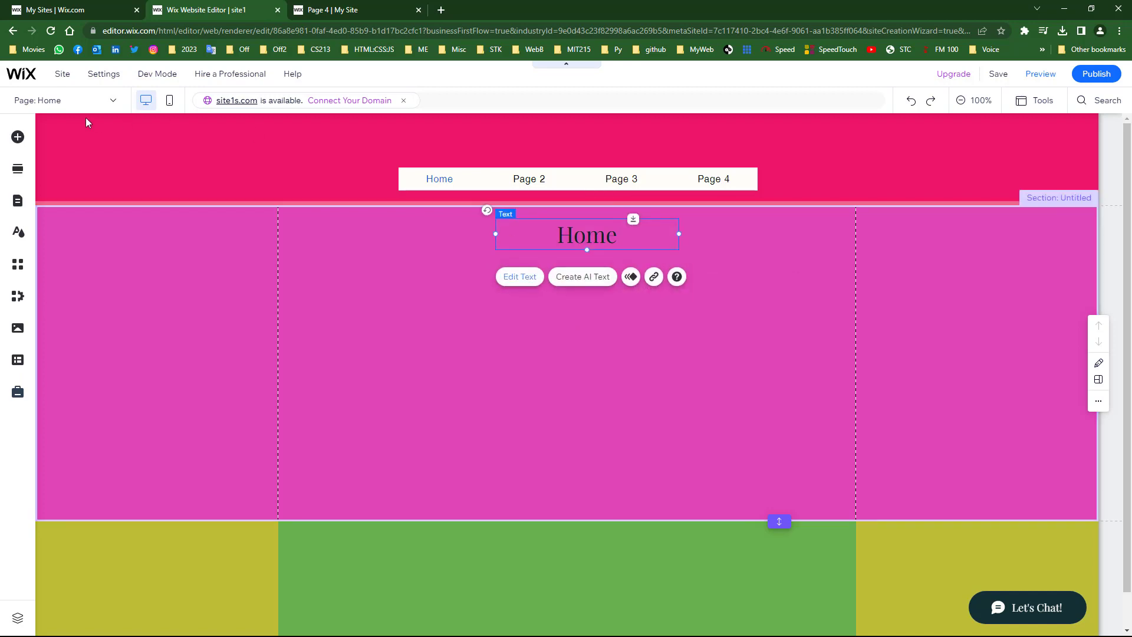
{"action": "left_click", "coordinate": [72, 104]}
{"action": "left_click", "coordinate": [33, 145]}
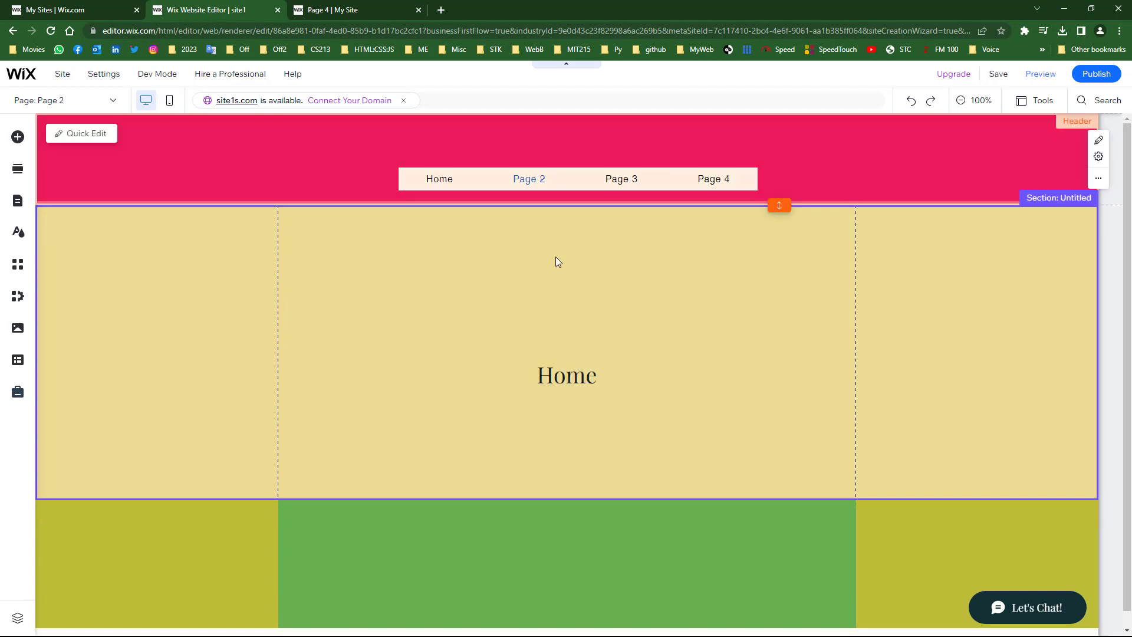
- Move the pasted heading on Page 2 to the section top and retitle it 'Page 2'
{"action": "left_click", "coordinate": [562, 377]}
{"action": "left_click_drag", "start_coordinate": [549, 294], "coordinate": [556, 232]}
{"action": "double_click", "coordinate": [557, 232]}
{"action": "key", "text": "ctrl+c"}
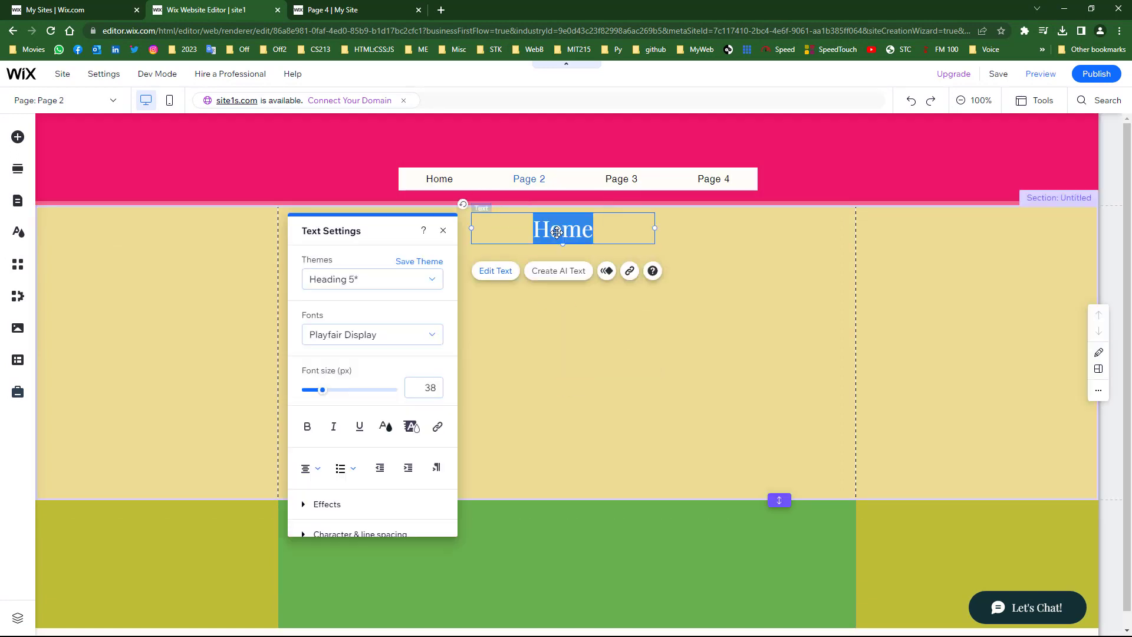
{"action": "type", "text": "Page 2"}
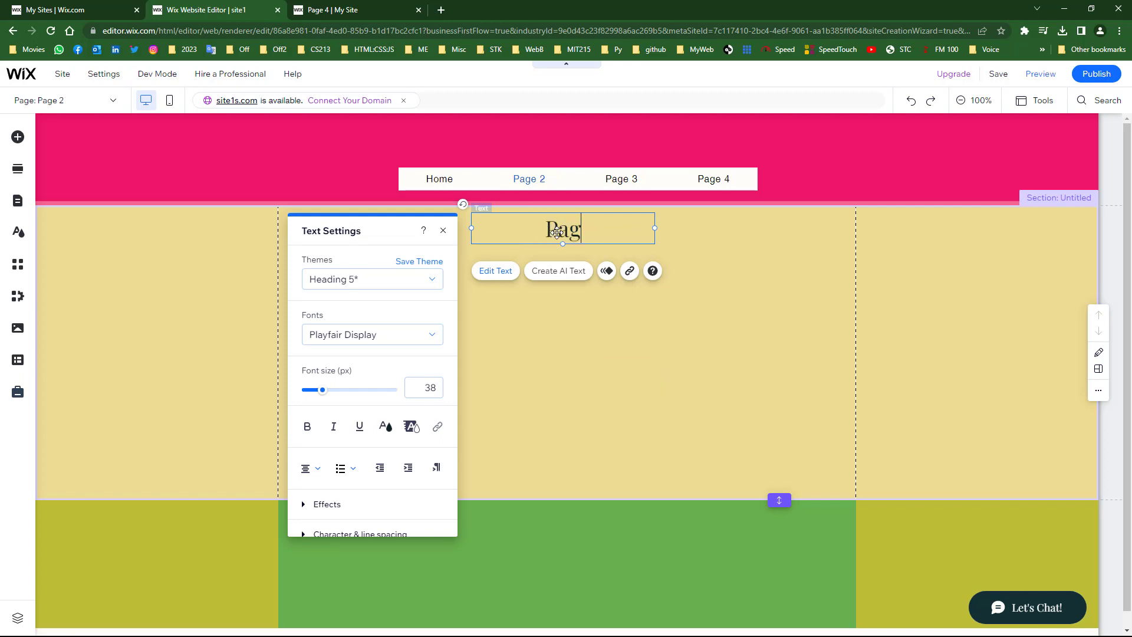
- On Page 3, paste the heading at the section top and retitle it 'Page 3'
{"action": "left_click", "coordinate": [96, 103]}
{"action": "left_click", "coordinate": [37, 164]}
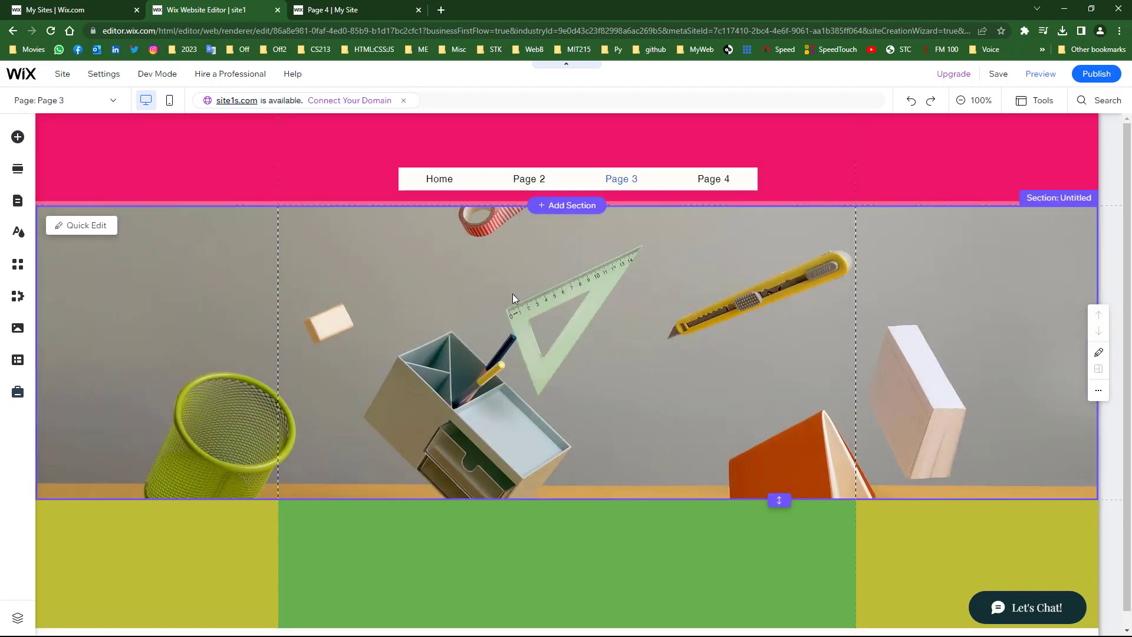
{"action": "key", "text": "ctrl+v"}
{"action": "left_click_drag", "start_coordinate": [568, 376], "coordinate": [561, 232]}
{"action": "double_click", "coordinate": [561, 232]}
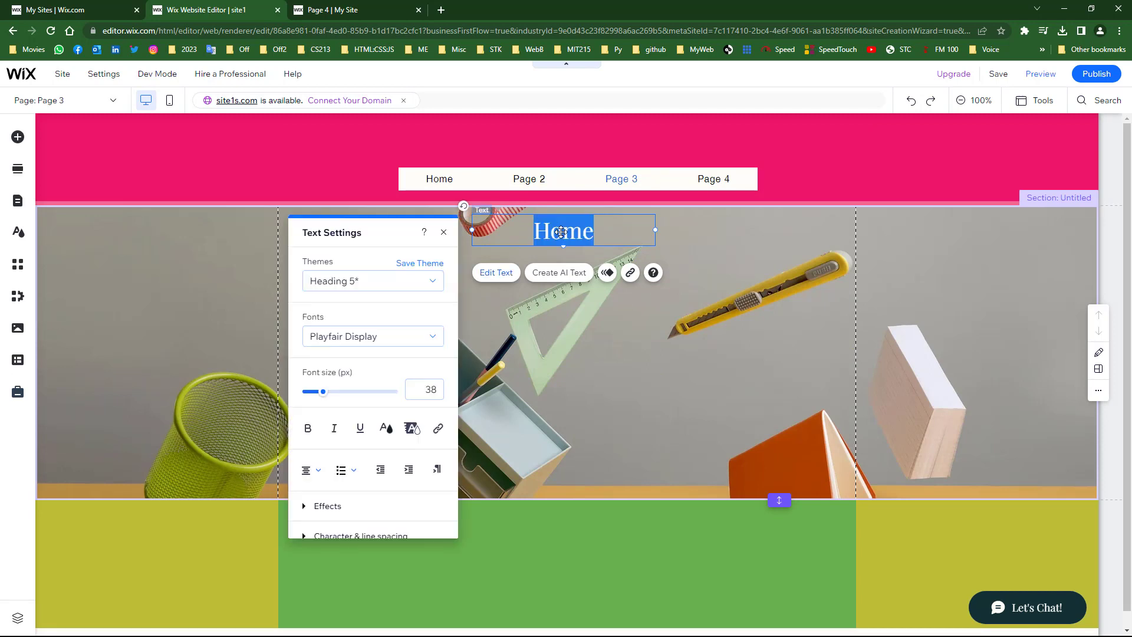
{"action": "type", "text": "Page 3"}
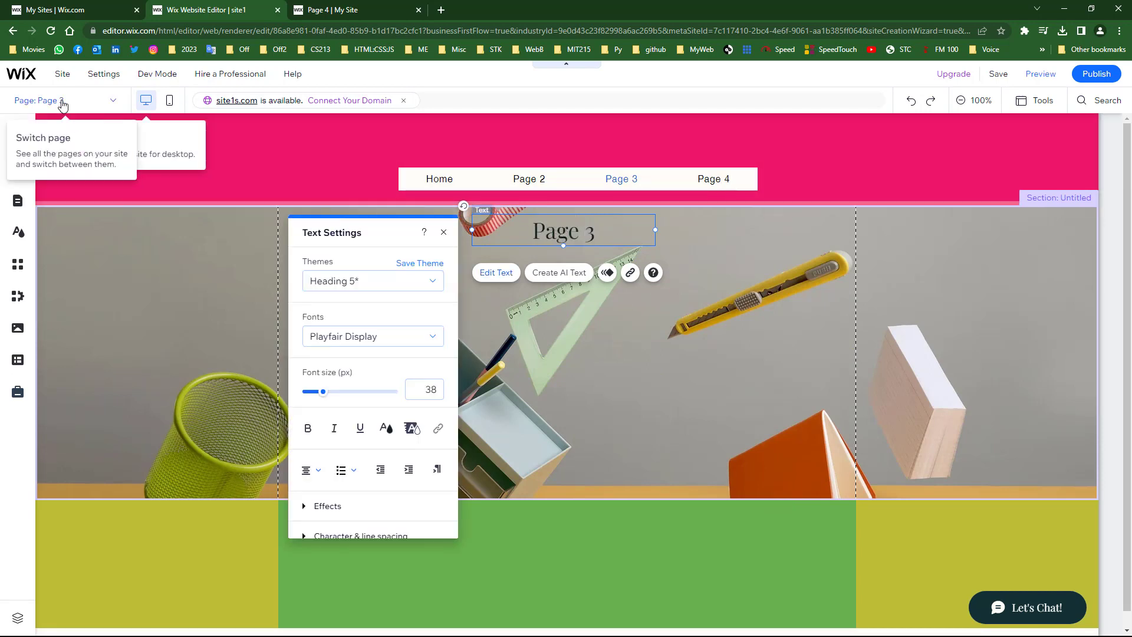
- On Page 4, move the pasted heading to the section top and retitle it 'Page 4'
{"action": "left_click", "coordinate": [27, 101]}
{"action": "left_click", "coordinate": [27, 176]}
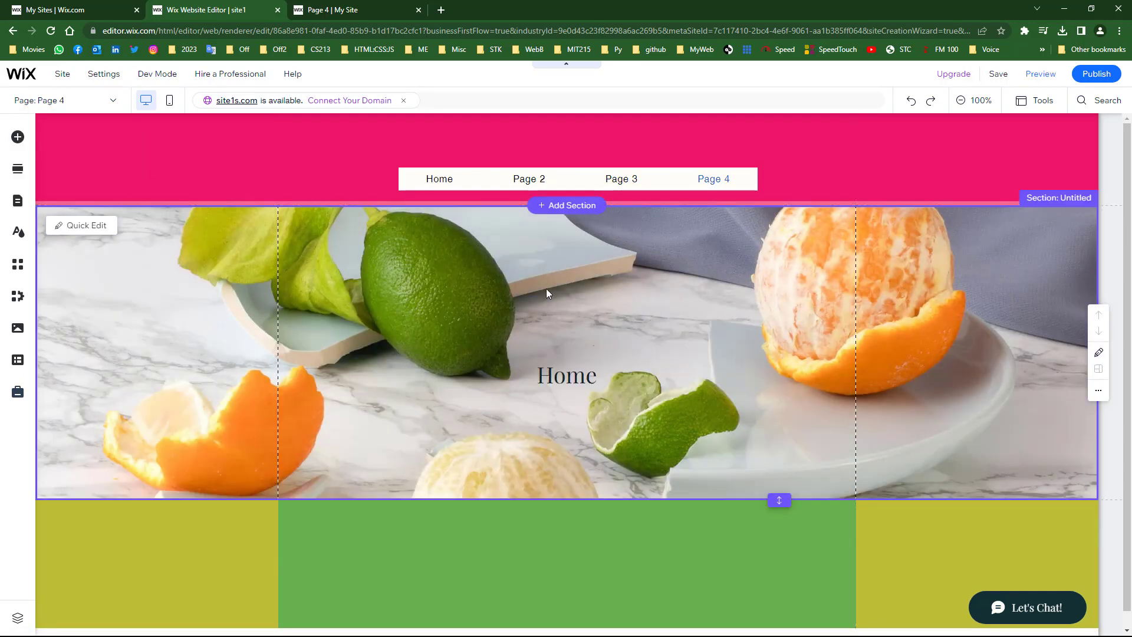
{"action": "left_click", "coordinate": [564, 373]}
{"action": "left_click_drag", "start_coordinate": [558, 351], "coordinate": [555, 229]}
{"action": "double_click", "coordinate": [555, 229]}
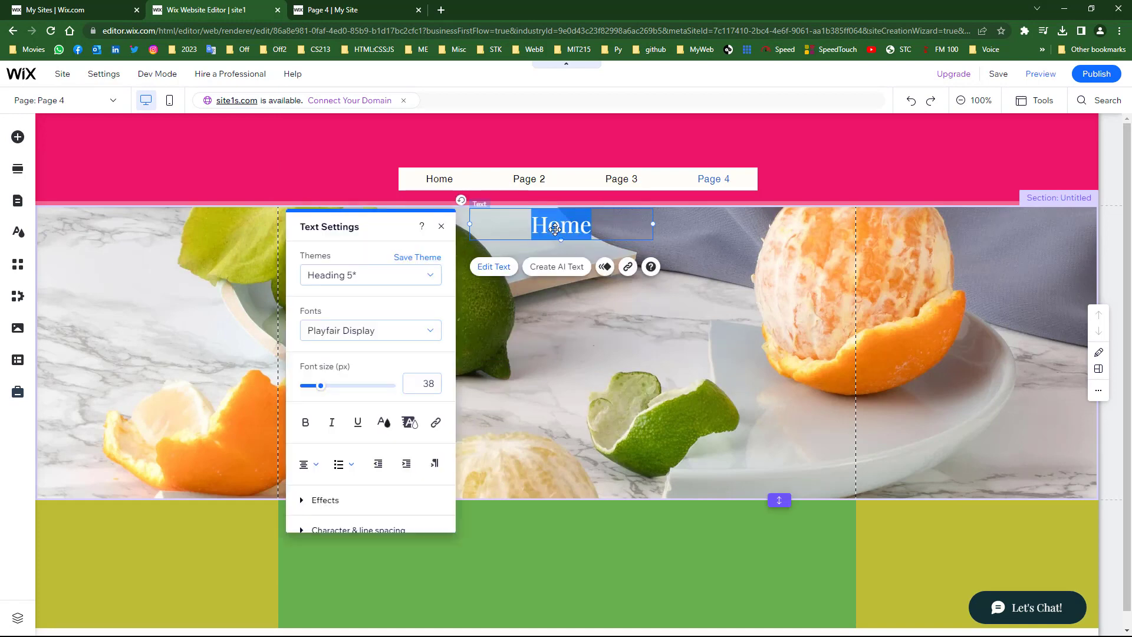
{"action": "type", "text": "Page 4"}
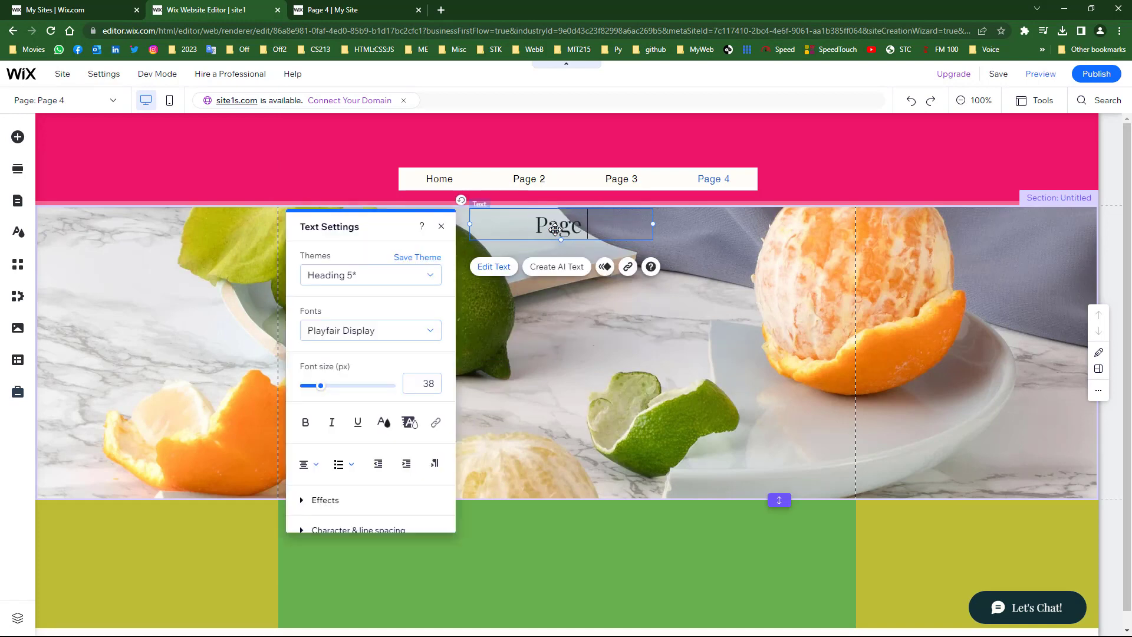
{"action": "left_click", "coordinate": [572, 336]}
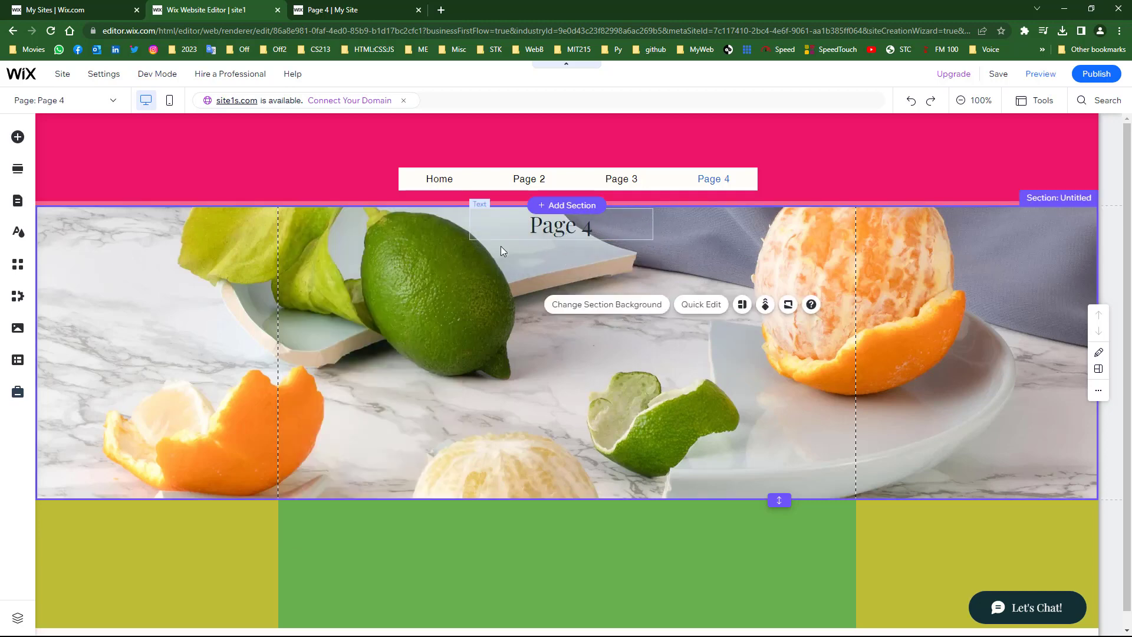
- Scroll through the Add Elements panel, then close it
{"action": "left_click", "coordinate": [16, 138]}
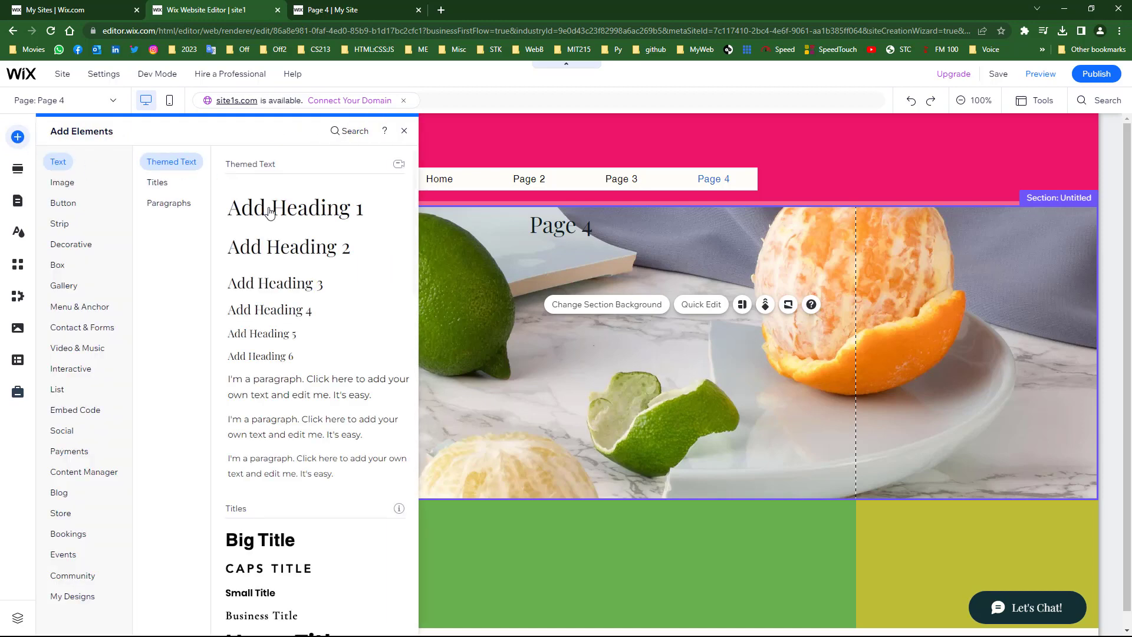
{"action": "scroll", "coordinate": [310, 354], "scroll_direction": "down", "scroll_amount": 3}
{"action": "scroll", "coordinate": [275, 342], "scroll_direction": "down", "scroll_amount": 9}
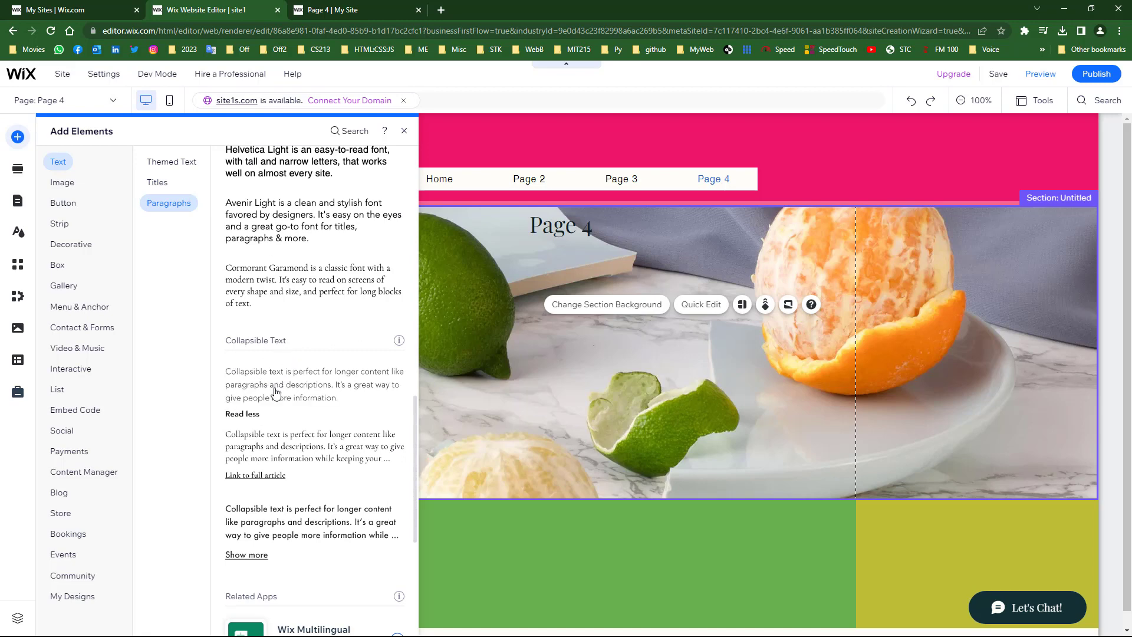
{"action": "scroll", "coordinate": [269, 500], "scroll_direction": "down", "scroll_amount": 1}
{"action": "scroll", "coordinate": [269, 500], "scroll_direction": "up", "scroll_amount": 5}
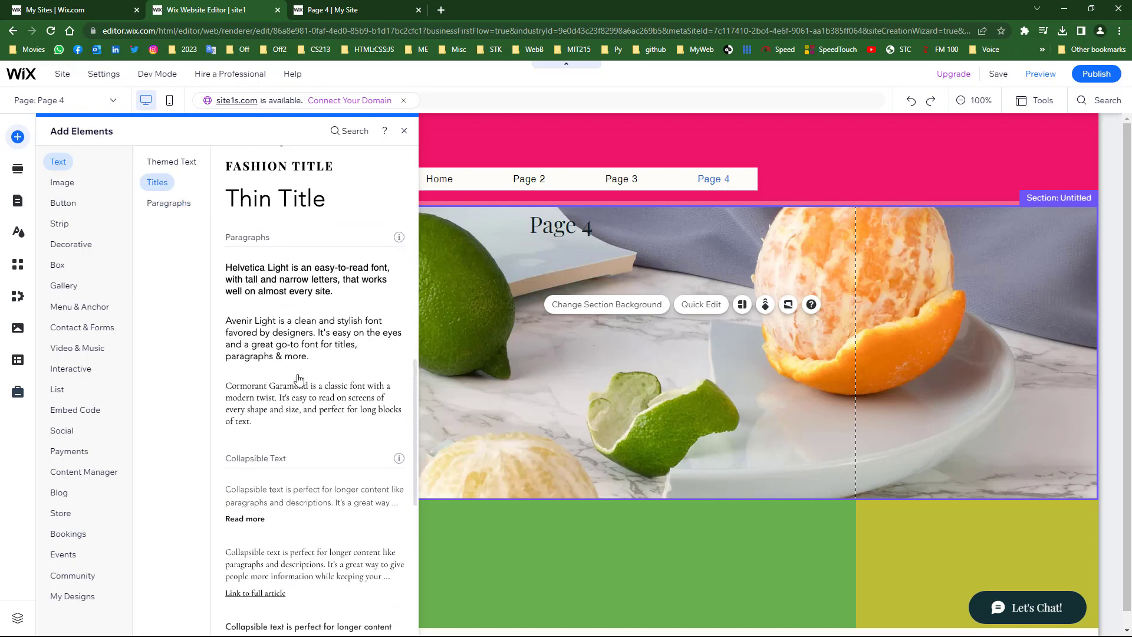
{"action": "left_click", "coordinate": [547, 413]}
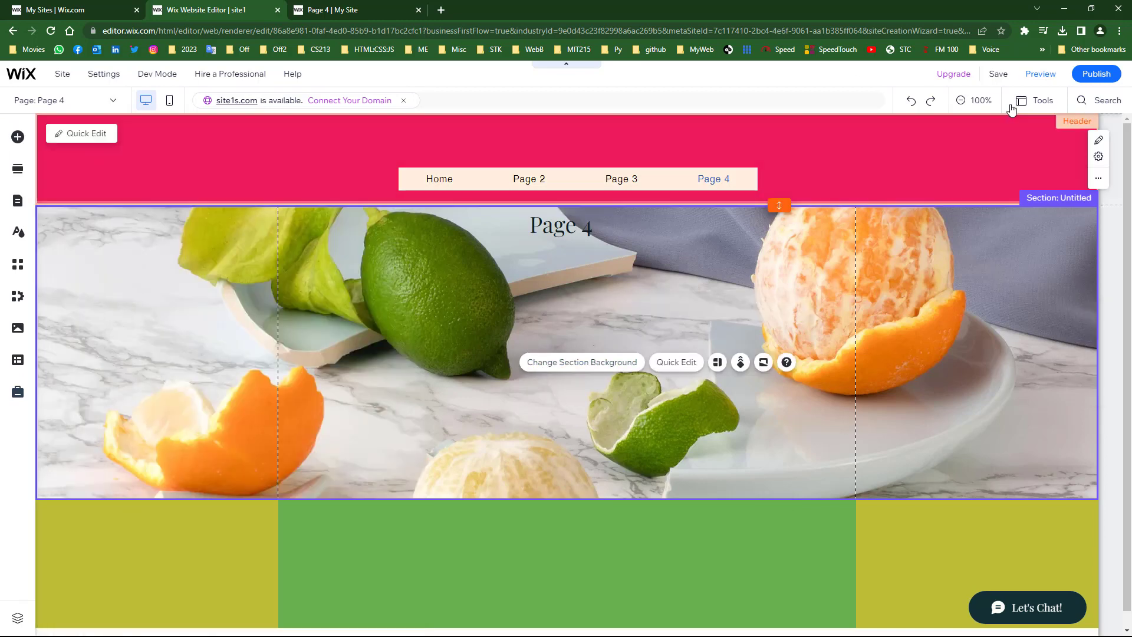
- Publish the site and reload the live Page 4
{"action": "left_click", "coordinate": [1092, 76]}
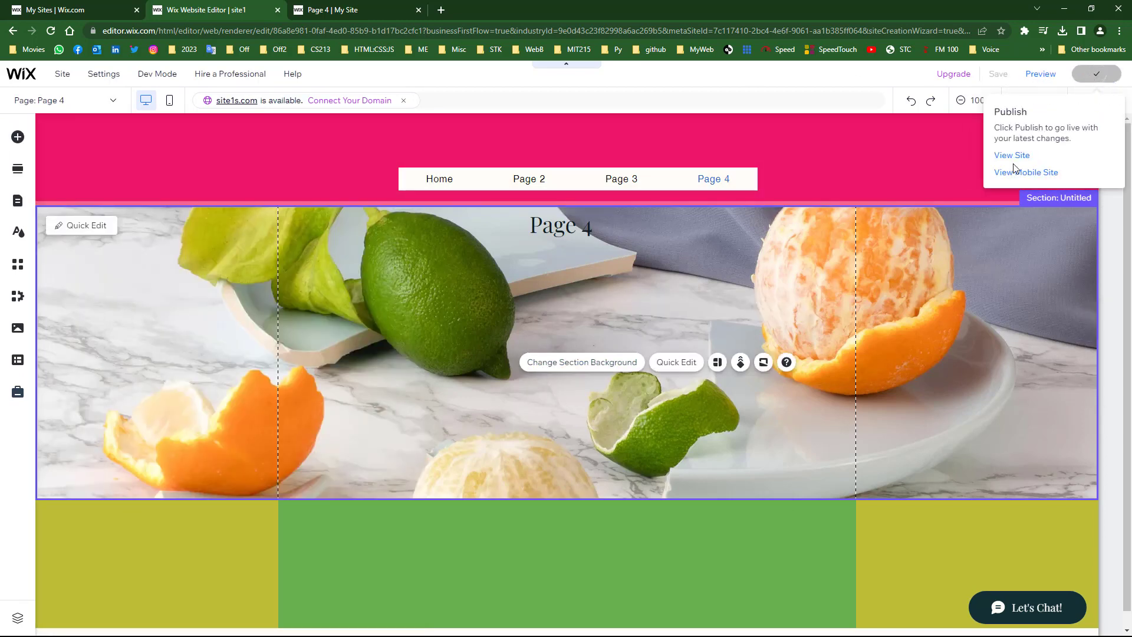
{"action": "left_click", "coordinate": [721, 455]}
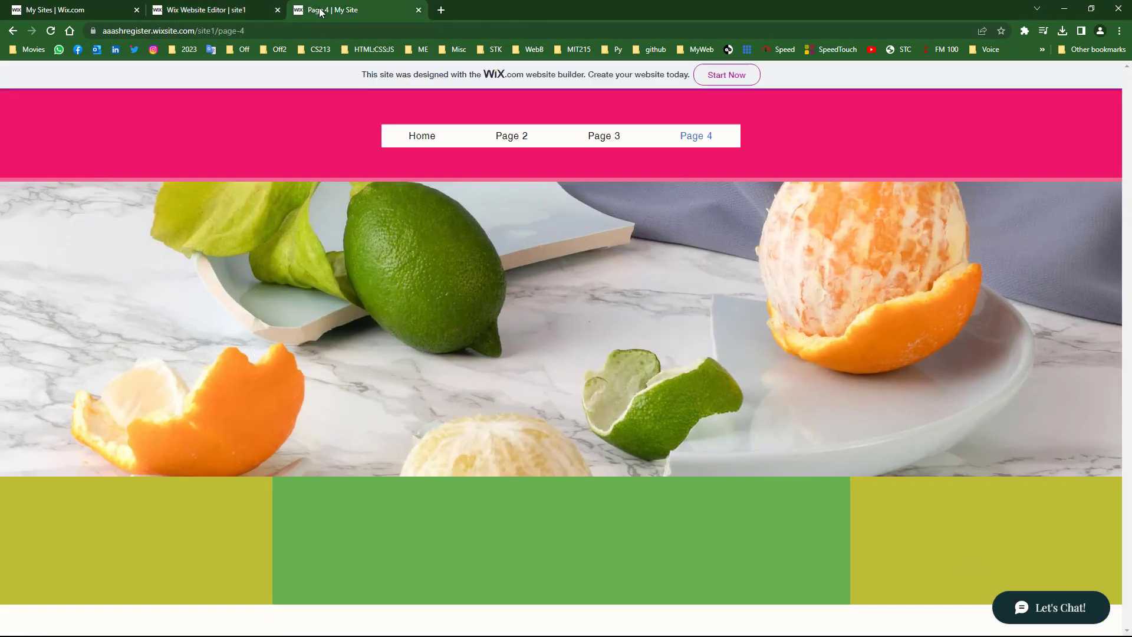
{"action": "left_click", "coordinate": [50, 31]}
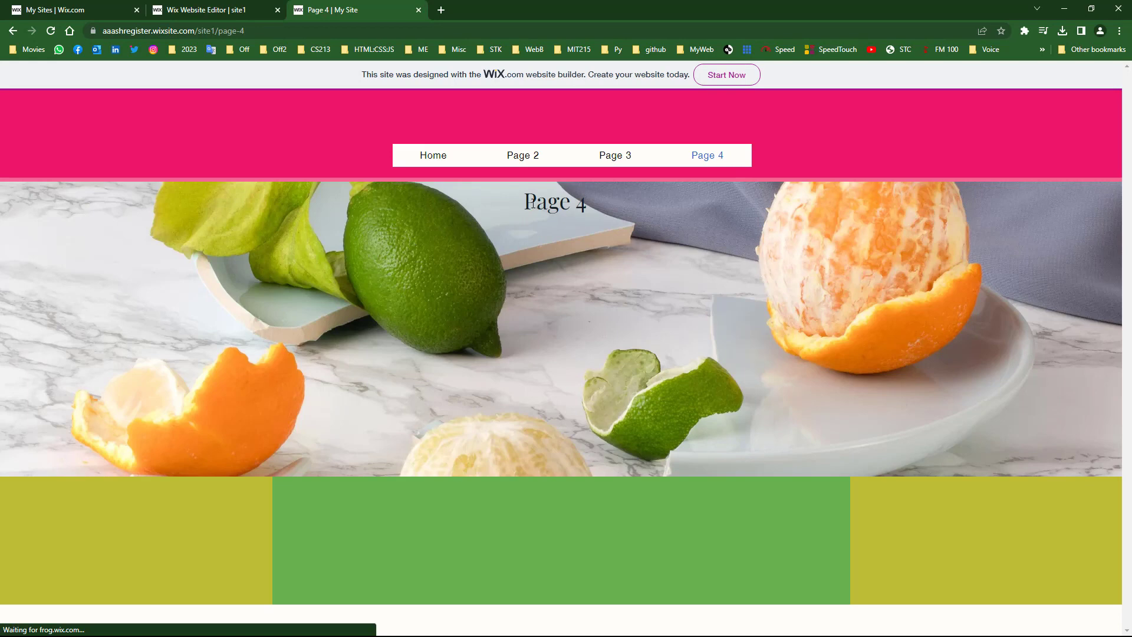
{"action": "left_click_drag", "start_coordinate": [537, 204], "coordinate": [577, 188]}
- Visit the live Home, Page 2, Page 3 and Page 4, then return to the editor
{"action": "left_click", "coordinate": [421, 155]}
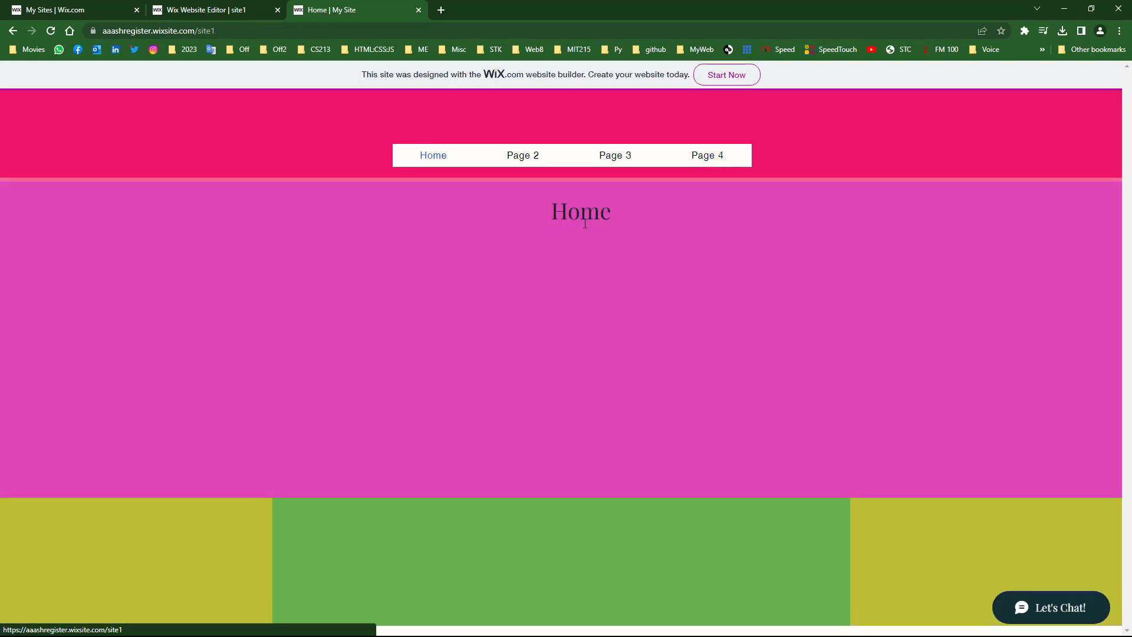
{"action": "left_click", "coordinate": [538, 156]}
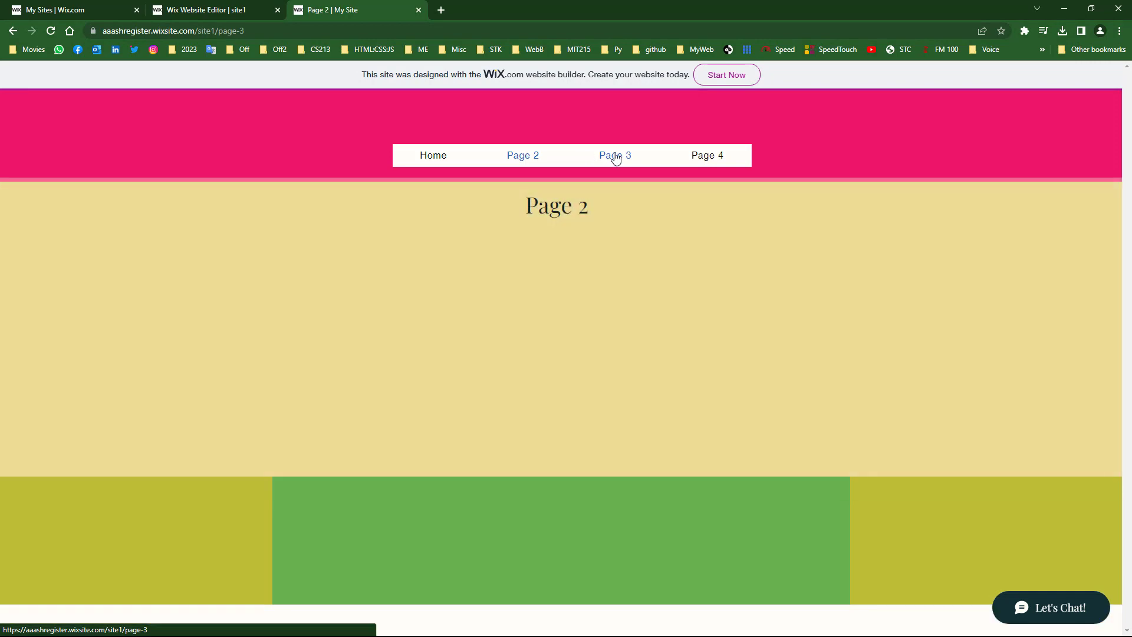
{"action": "left_click", "coordinate": [615, 157]}
{"action": "left_click", "coordinate": [718, 158]}
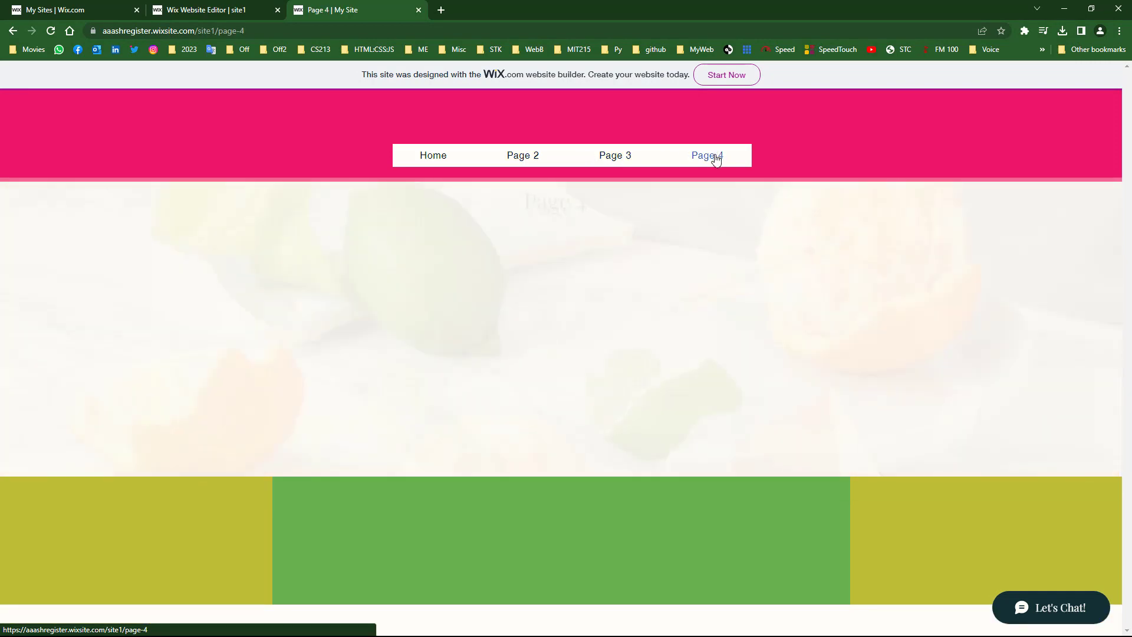
{"action": "left_click", "coordinate": [198, 8]}
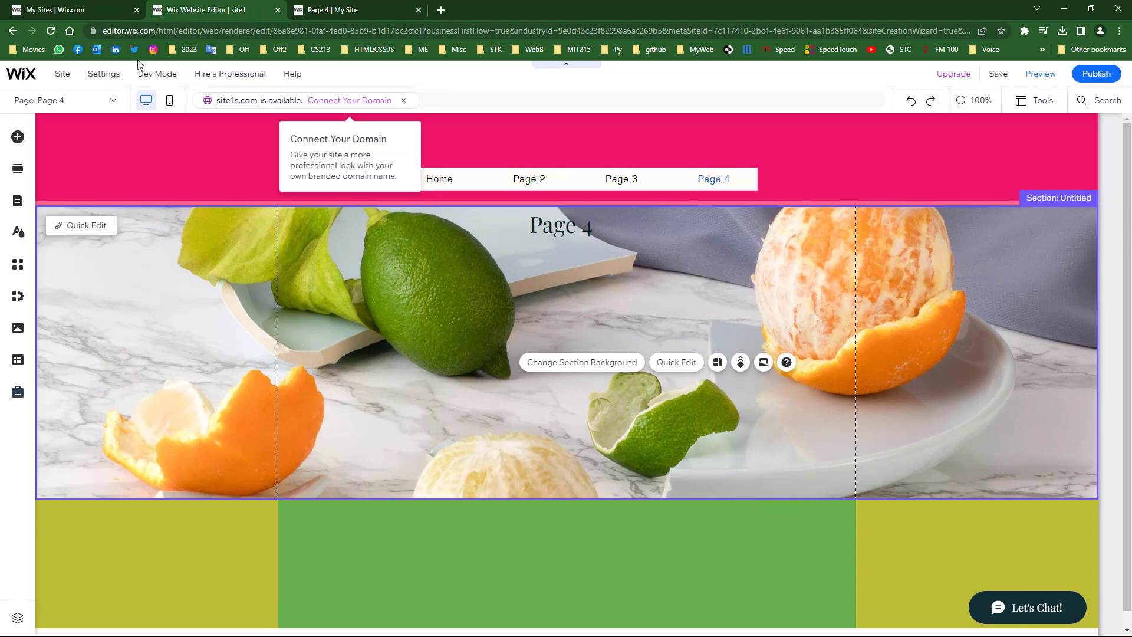
- On Page 2, upload a blue off-road car photo from the computer and add it
{"action": "left_click", "coordinate": [66, 100]}
{"action": "left_click", "coordinate": [36, 142]}
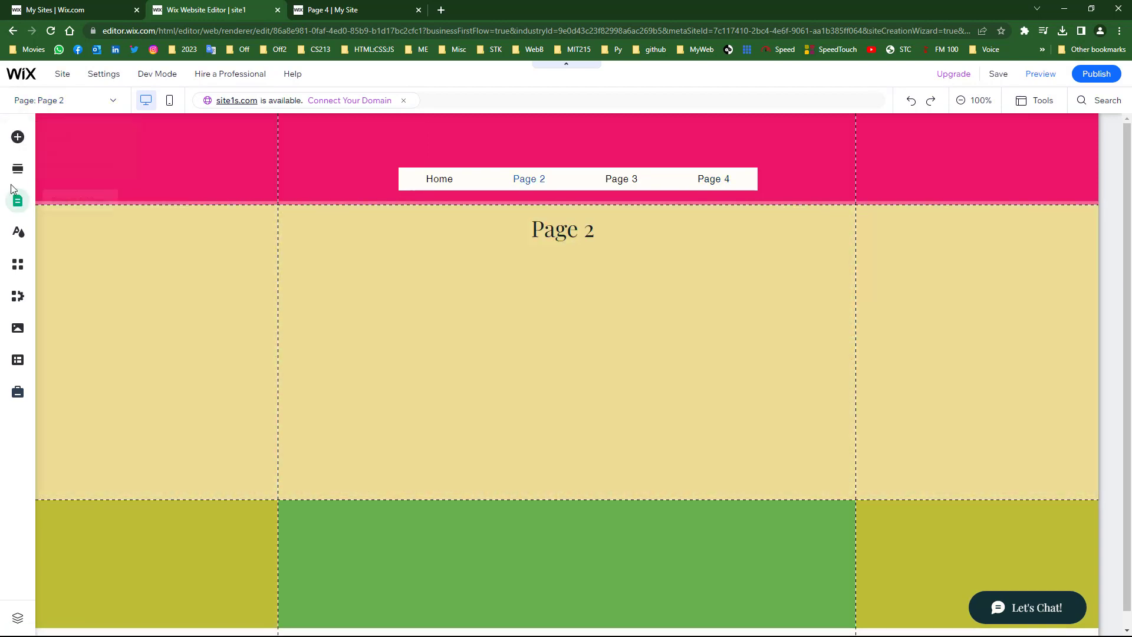
{"action": "left_click", "coordinate": [17, 137]}
{"action": "left_click", "coordinate": [56, 184]}
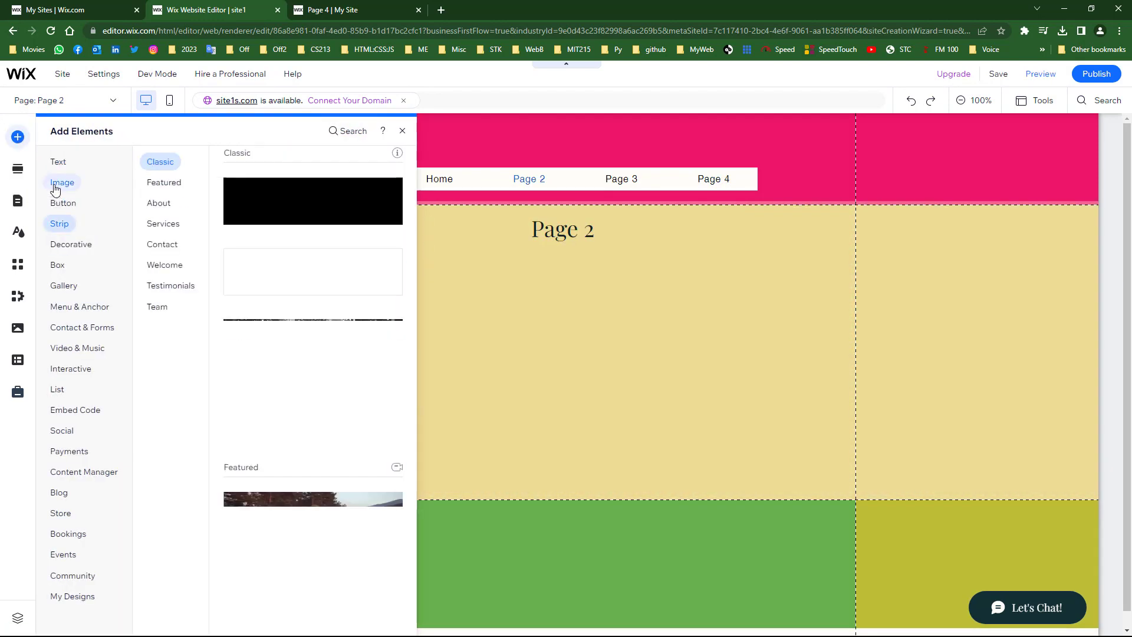
{"action": "left_click", "coordinate": [62, 186]}
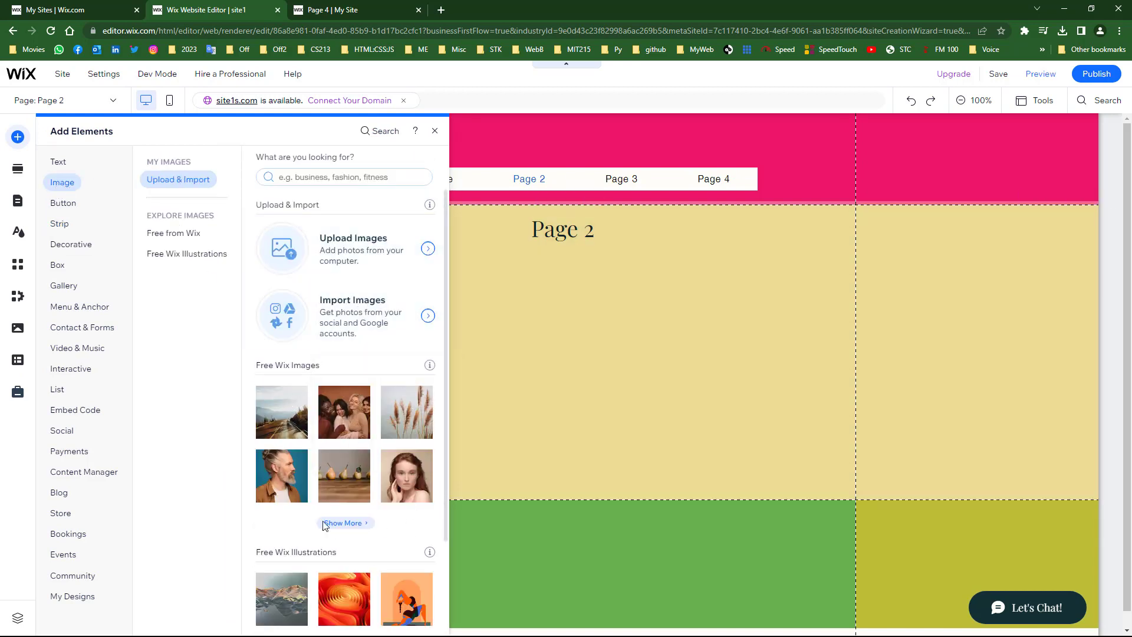
{"action": "left_click", "coordinate": [347, 263]}
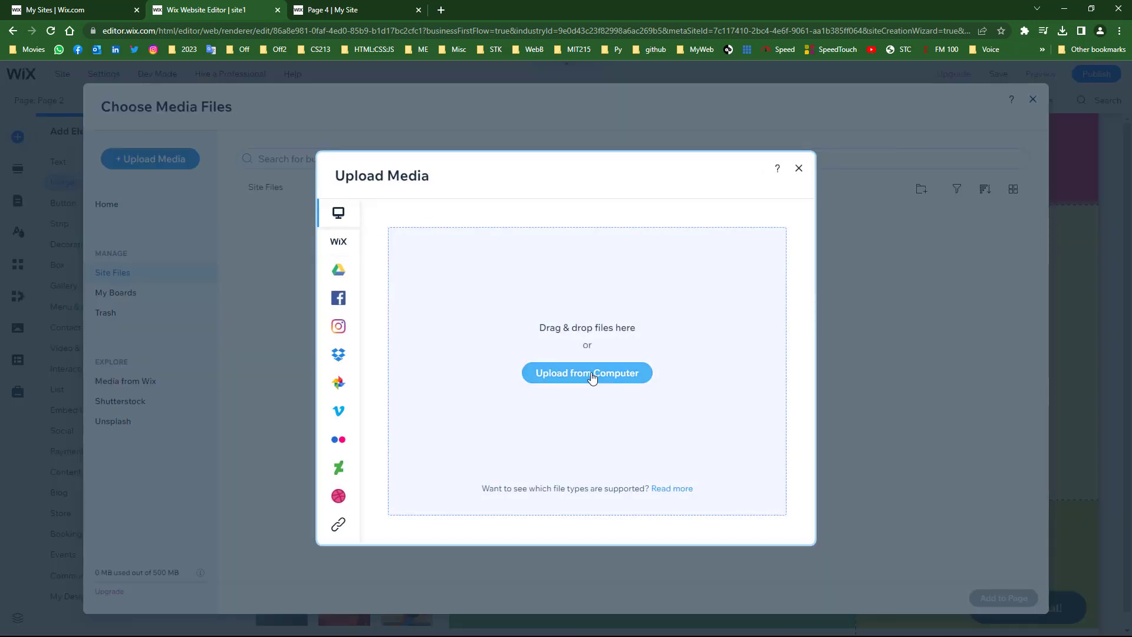
{"action": "left_click", "coordinate": [592, 380]}
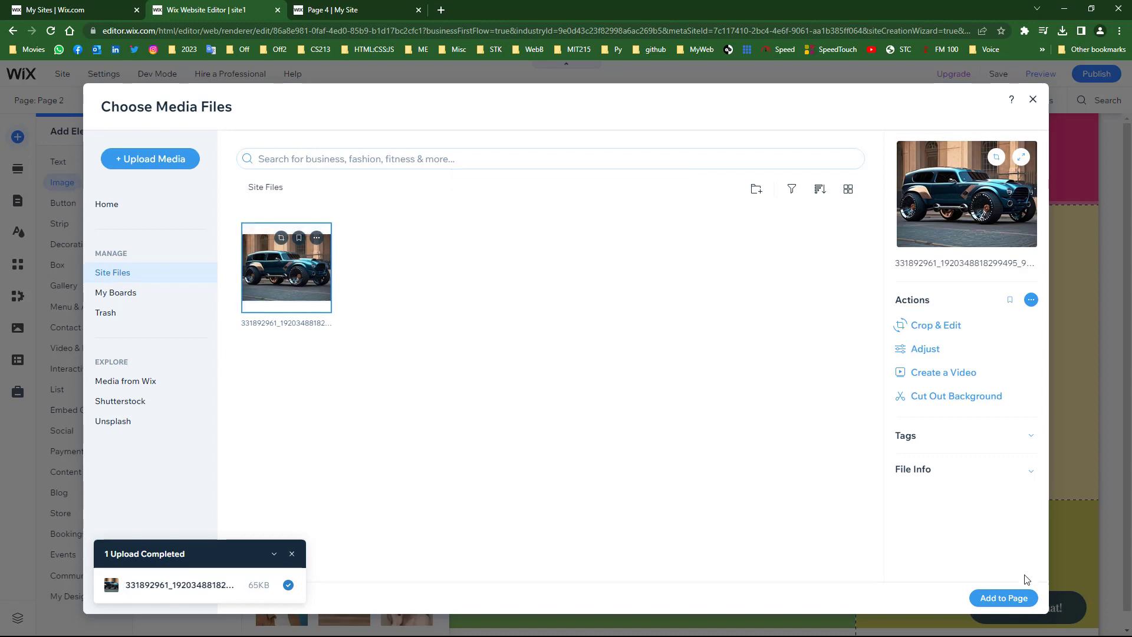
{"action": "left_click", "coordinate": [997, 599]}
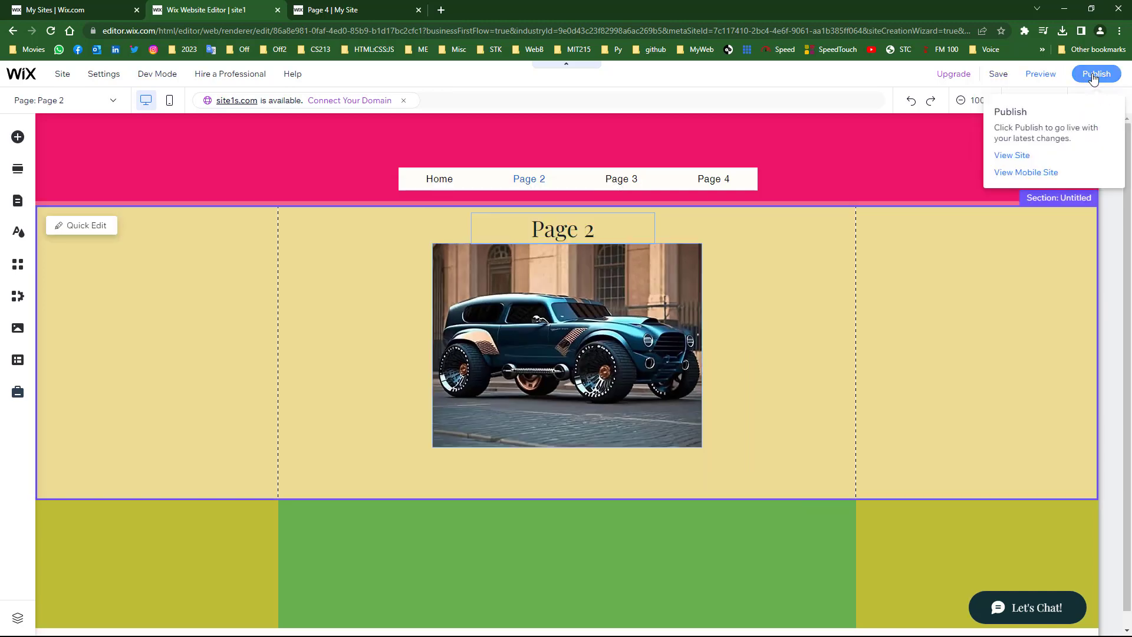
- Republish with the car image, check the live Page 2, then resume editing Page 3
{"action": "left_click", "coordinate": [1094, 76]}
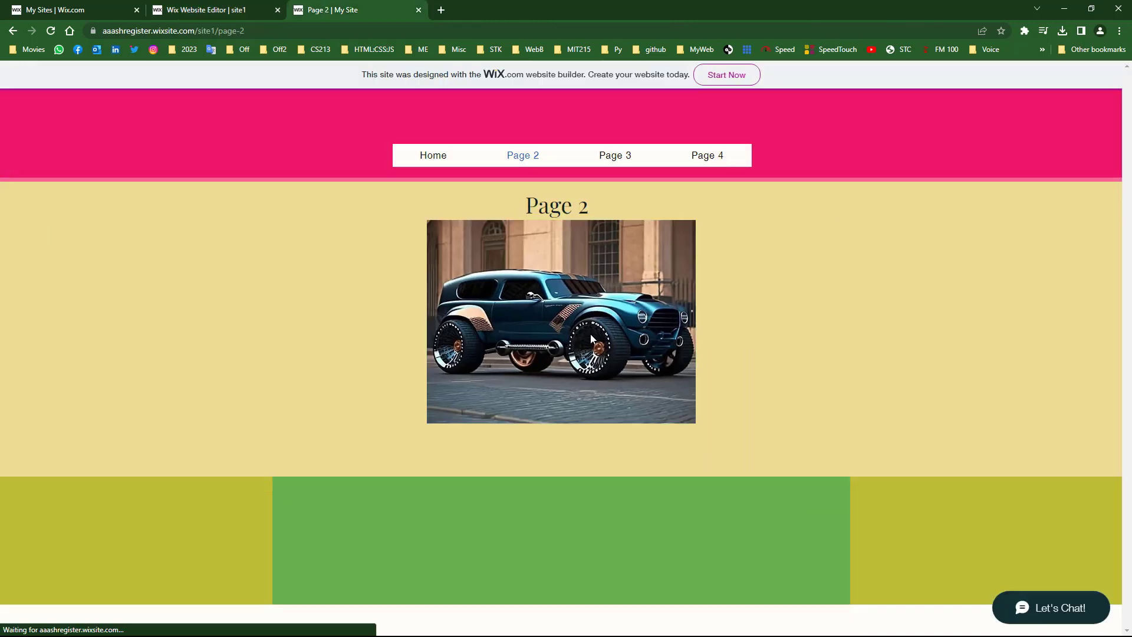
{"action": "left_click", "coordinate": [224, 10]}
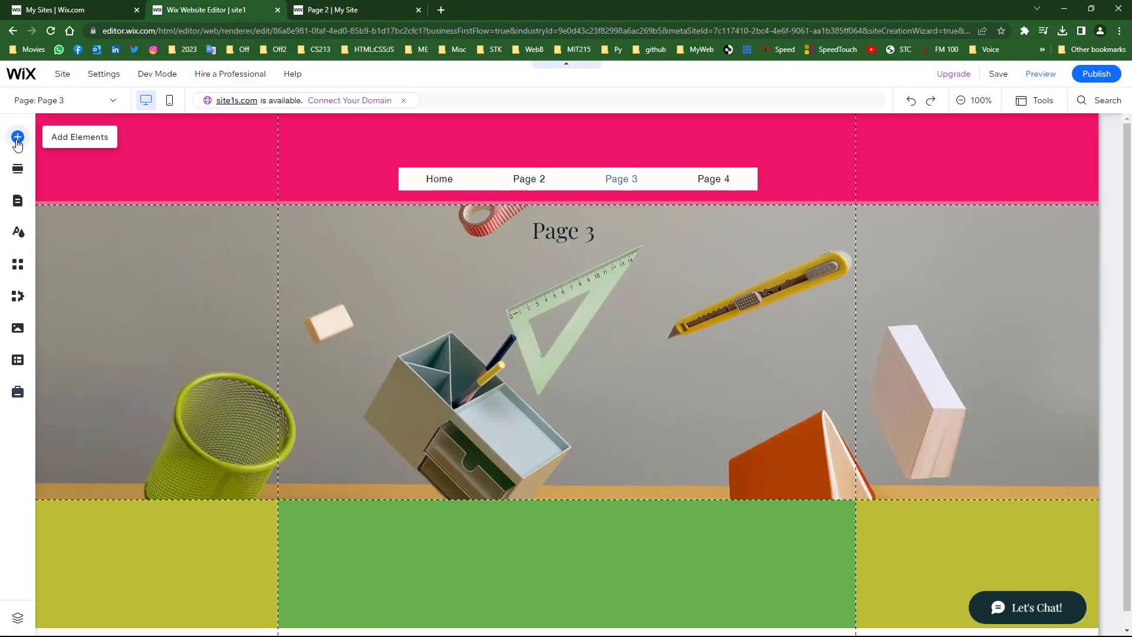
{"action": "left_click", "coordinate": [18, 139]}
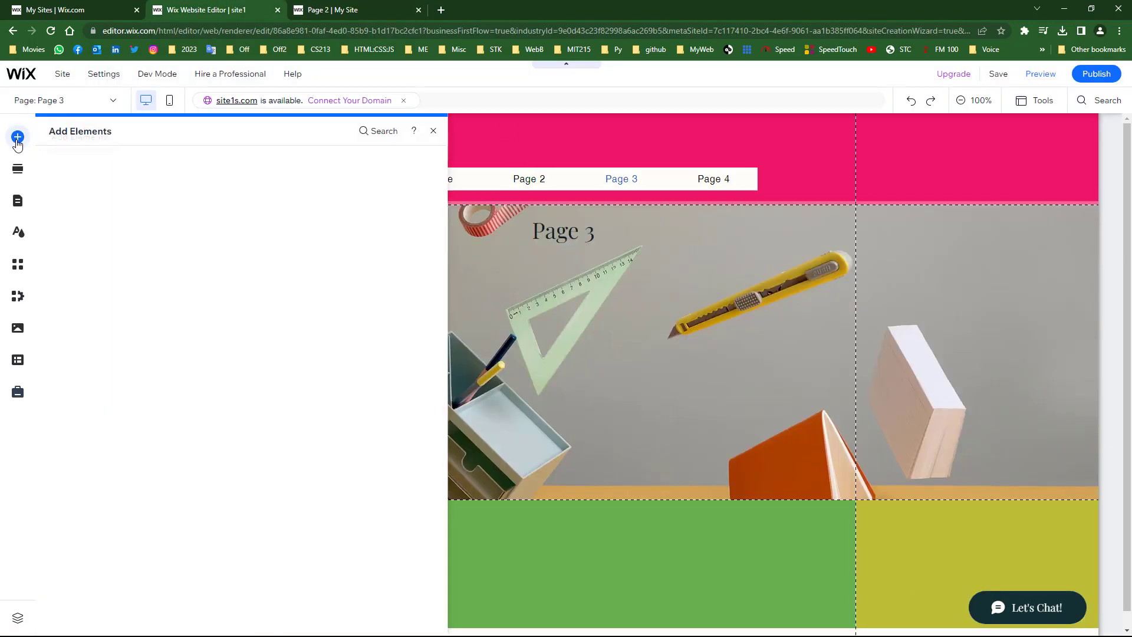
- Add a Pro Gallery of sample images to Page 3 and select it
{"action": "left_click", "coordinate": [65, 286]}
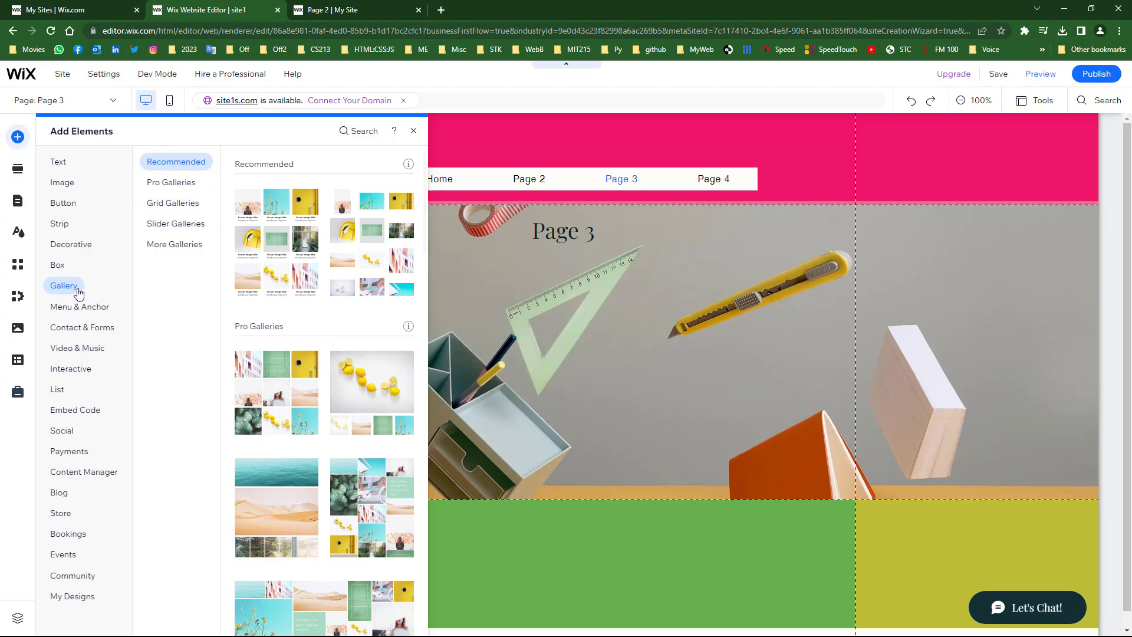
{"action": "left_click", "coordinate": [368, 393]}
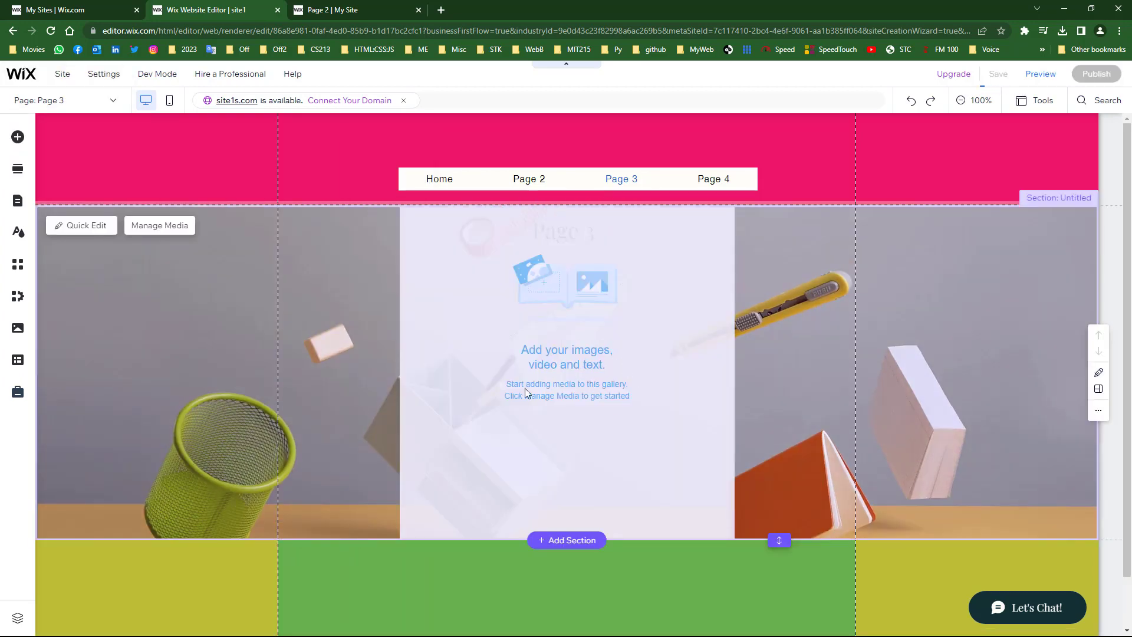
{"action": "left_click", "coordinate": [537, 350]}
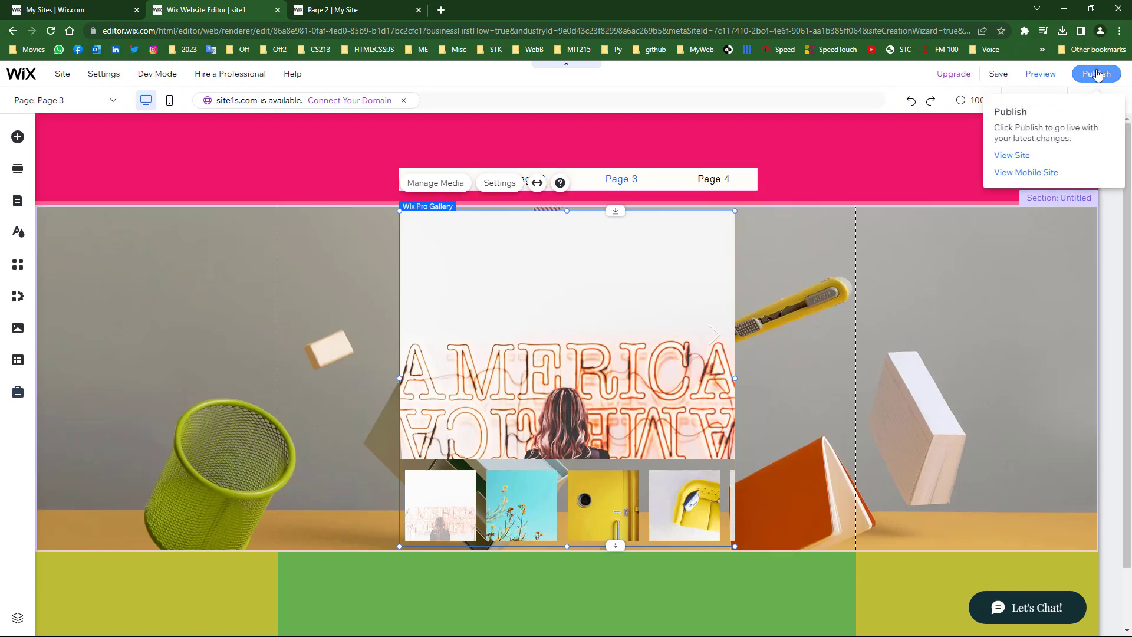
- Publish the gallery and step through four photos on the live Page 3
{"action": "left_click", "coordinate": [1097, 74]}
{"action": "left_click", "coordinate": [617, 156]}
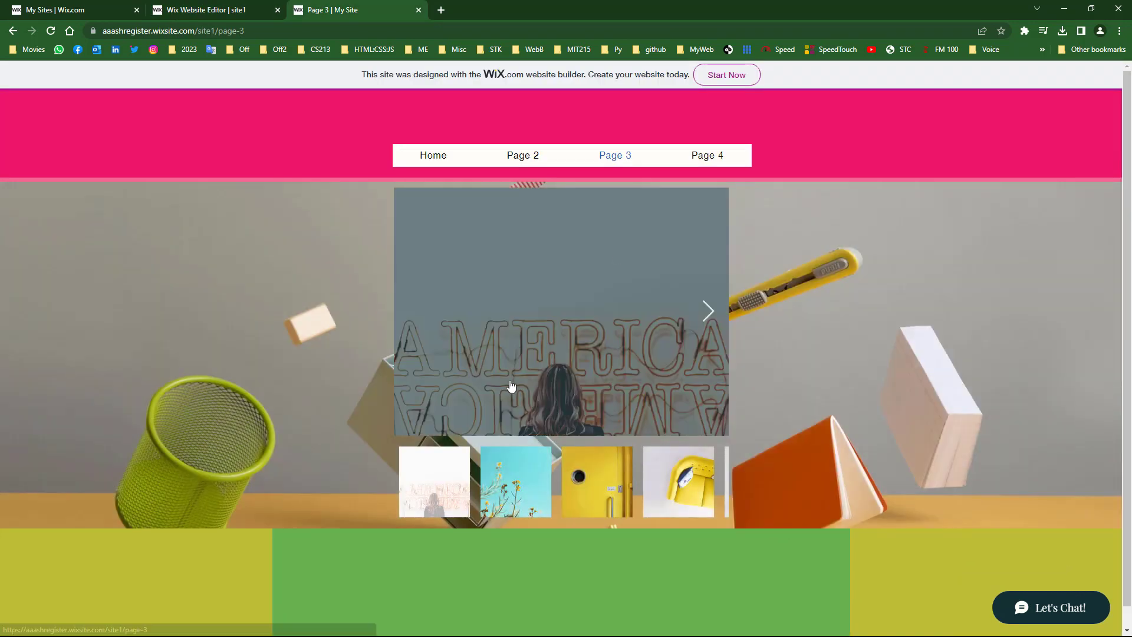
{"action": "left_click", "coordinate": [703, 325]}
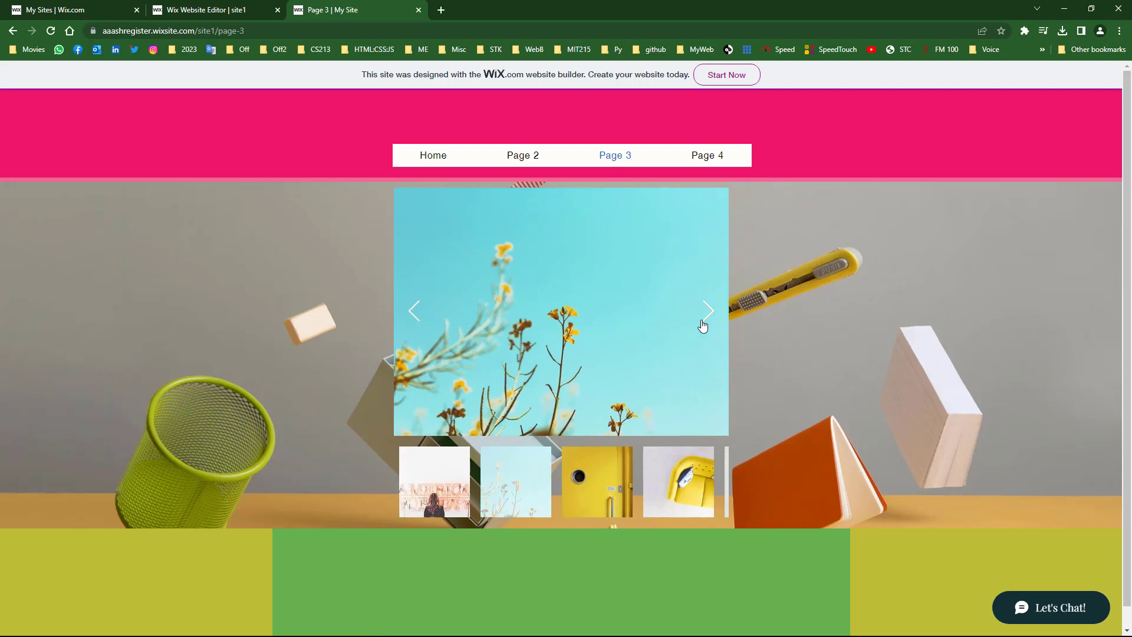
{"action": "left_click", "coordinate": [703, 326]}
{"action": "left_click", "coordinate": [703, 325]}
{"action": "left_click", "coordinate": [703, 324]}
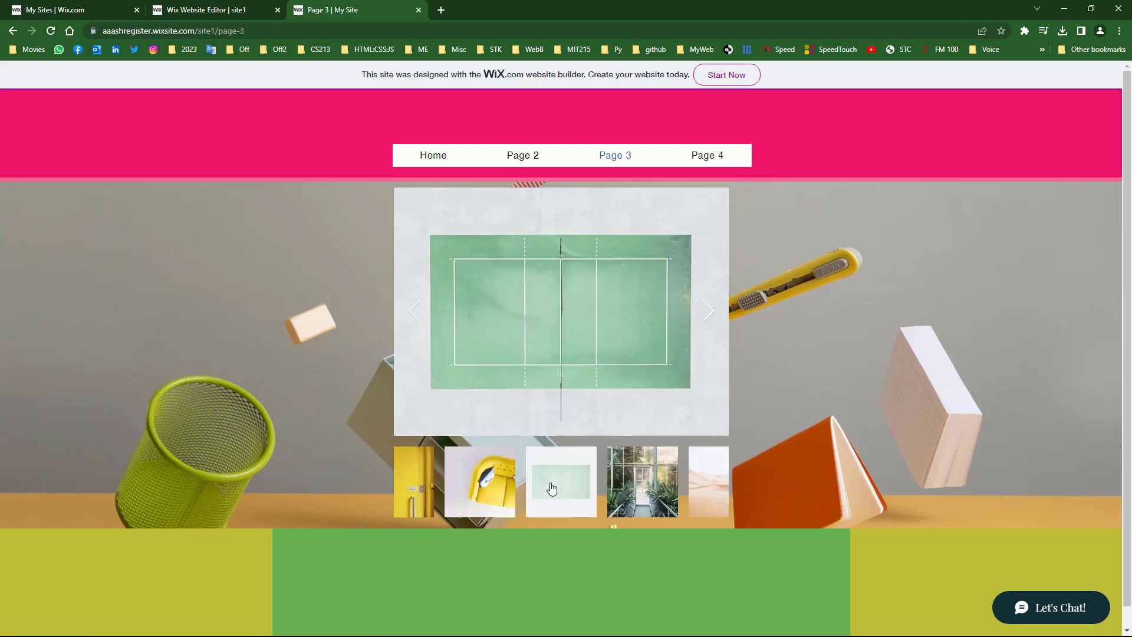
- Expand the yellow chair photo, view two more images, close it and return to the editor
{"action": "left_click", "coordinate": [478, 487]}
{"action": "left_click", "coordinate": [556, 326]}
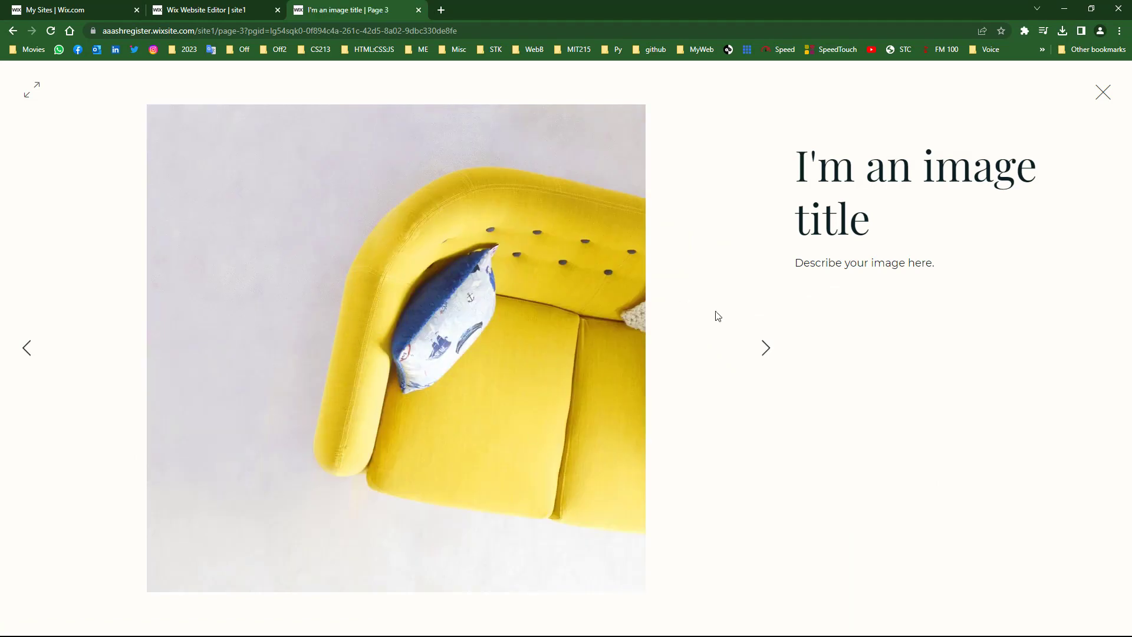
{"action": "left_click", "coordinate": [766, 350]}
{"action": "left_click", "coordinate": [766, 349]}
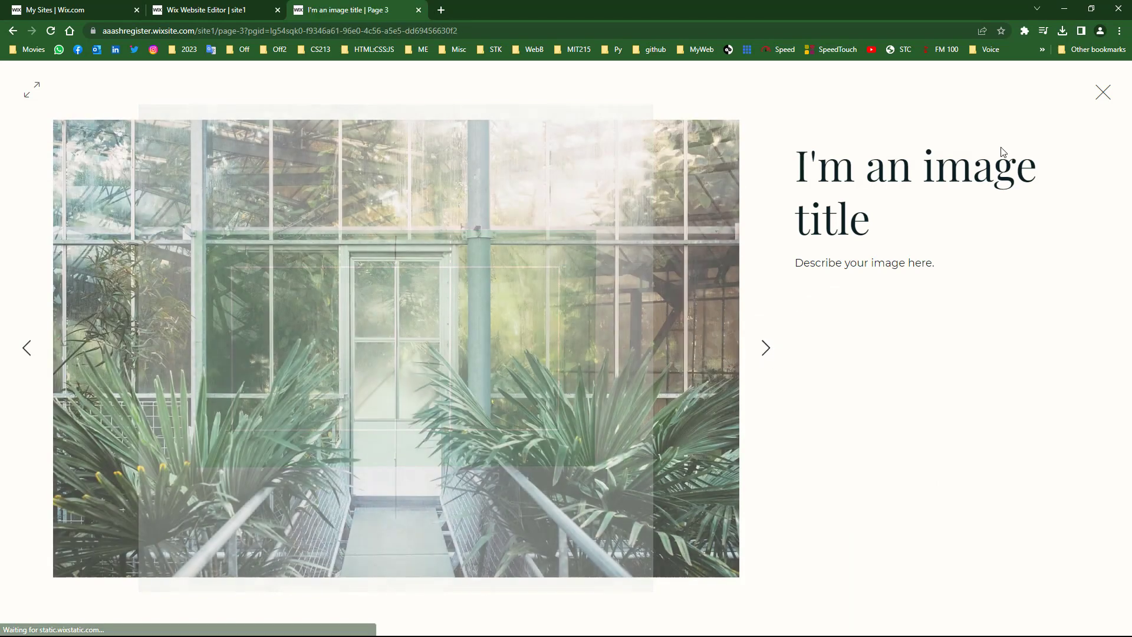
{"action": "left_click", "coordinate": [1098, 100]}
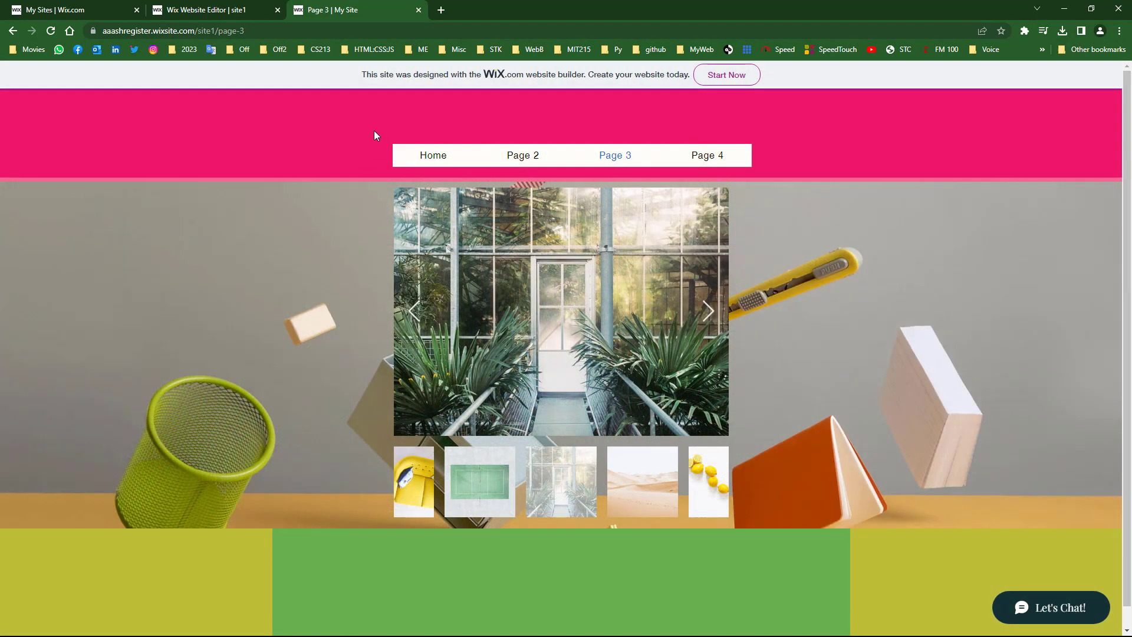
{"action": "left_click", "coordinate": [230, 7]}
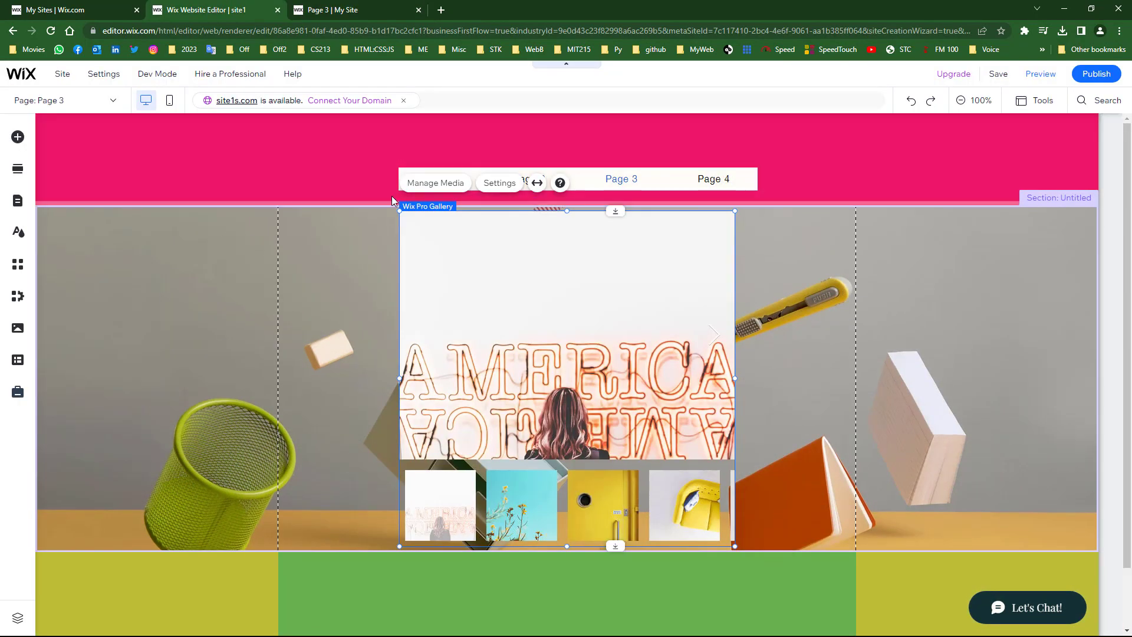
- Switch to Page 4 and browse the Featured and About strip designs in Add Elements
{"action": "left_click", "coordinate": [77, 100]}
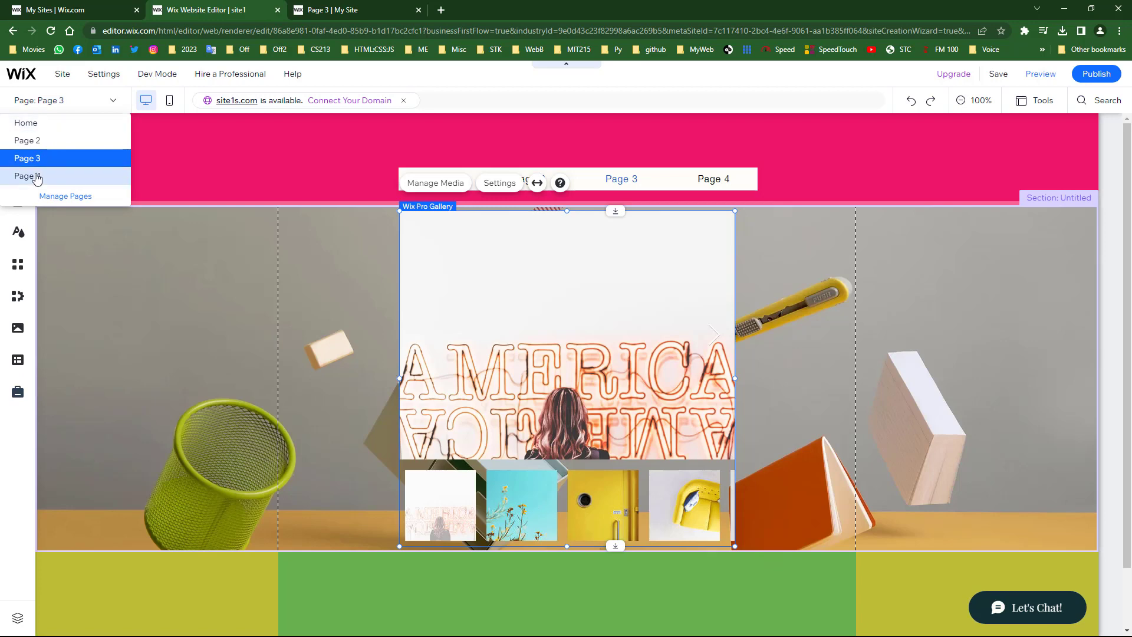
{"action": "left_click", "coordinate": [26, 180]}
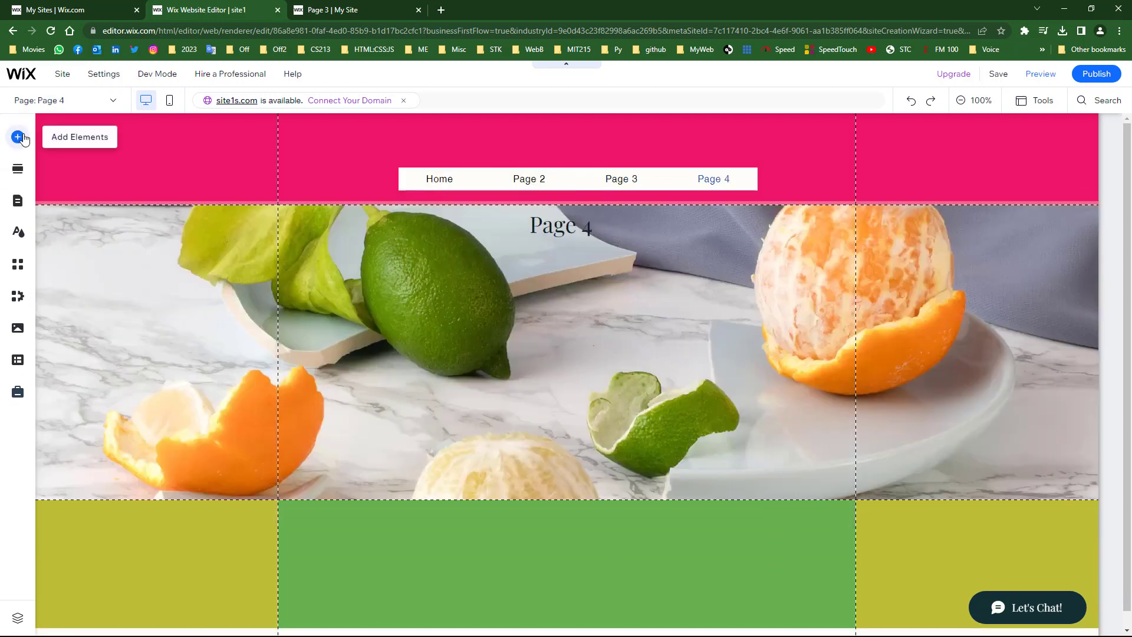
{"action": "left_click", "coordinate": [23, 138]}
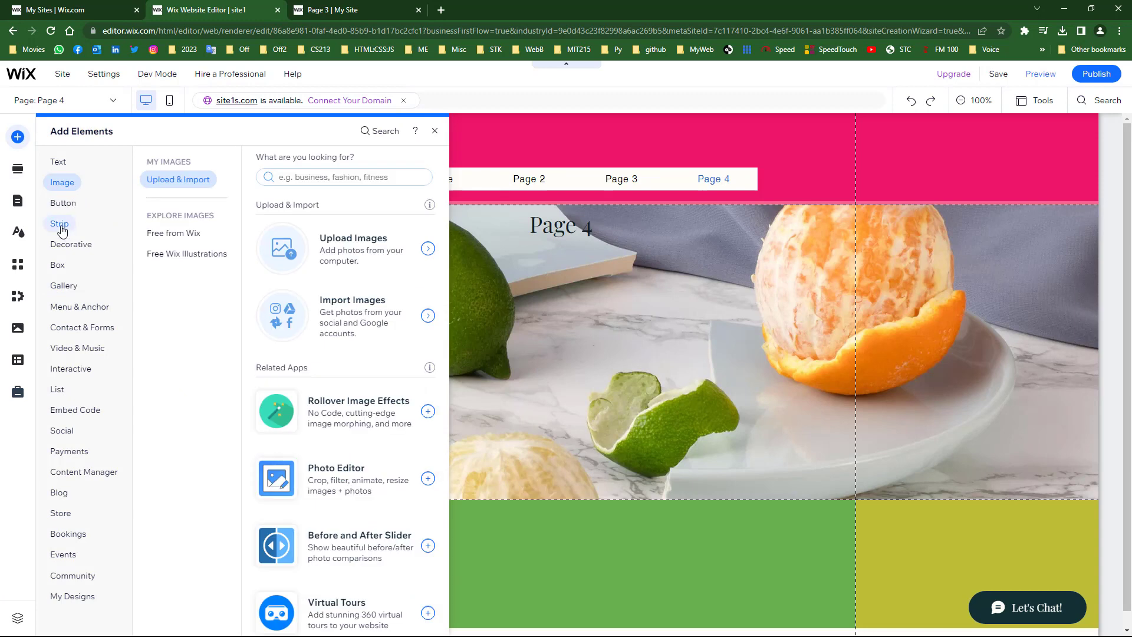
{"action": "mouse_move", "coordinate": [62, 231]}
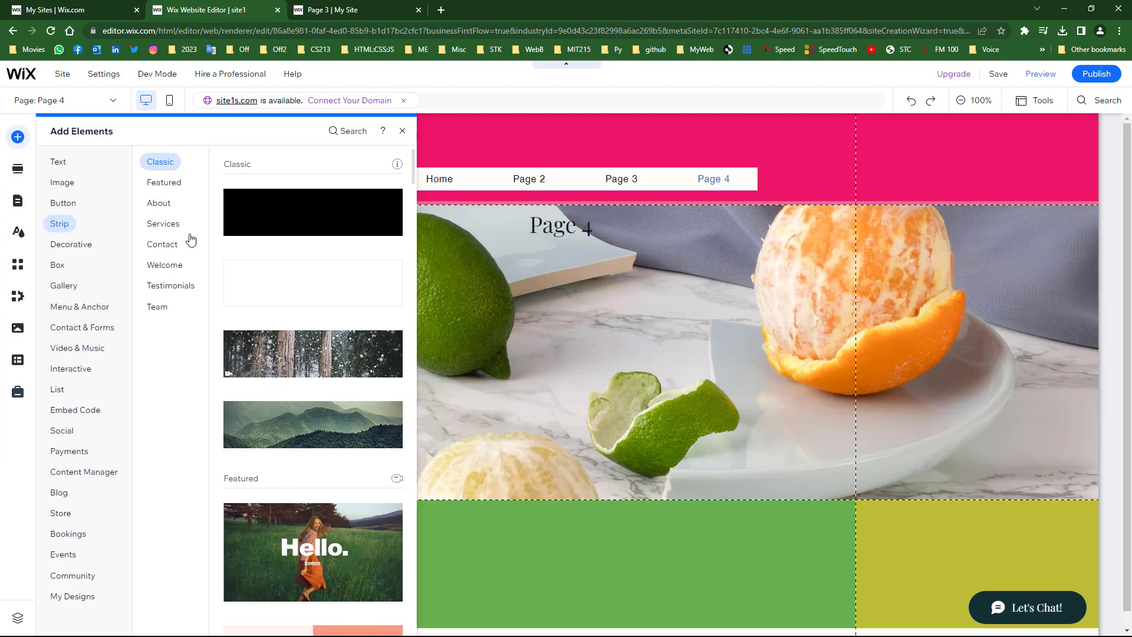
{"action": "left_click", "coordinate": [180, 187]}
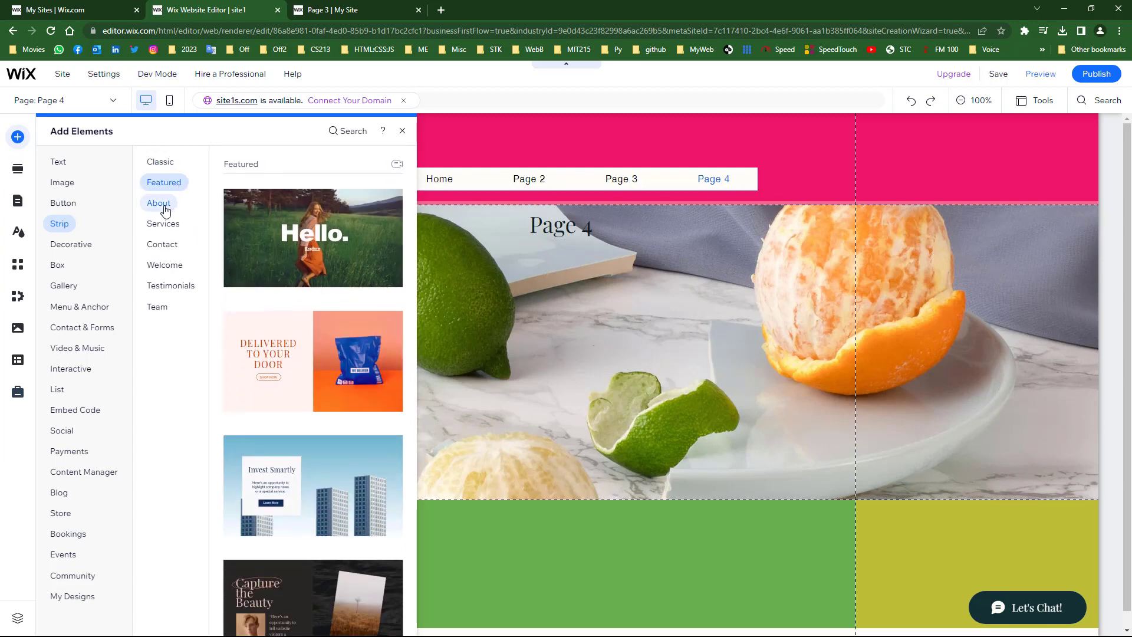
{"action": "left_click", "coordinate": [160, 205]}
- Browse the decorative basic shapes and vector art, then dismiss the panel
{"action": "left_click", "coordinate": [76, 247]}
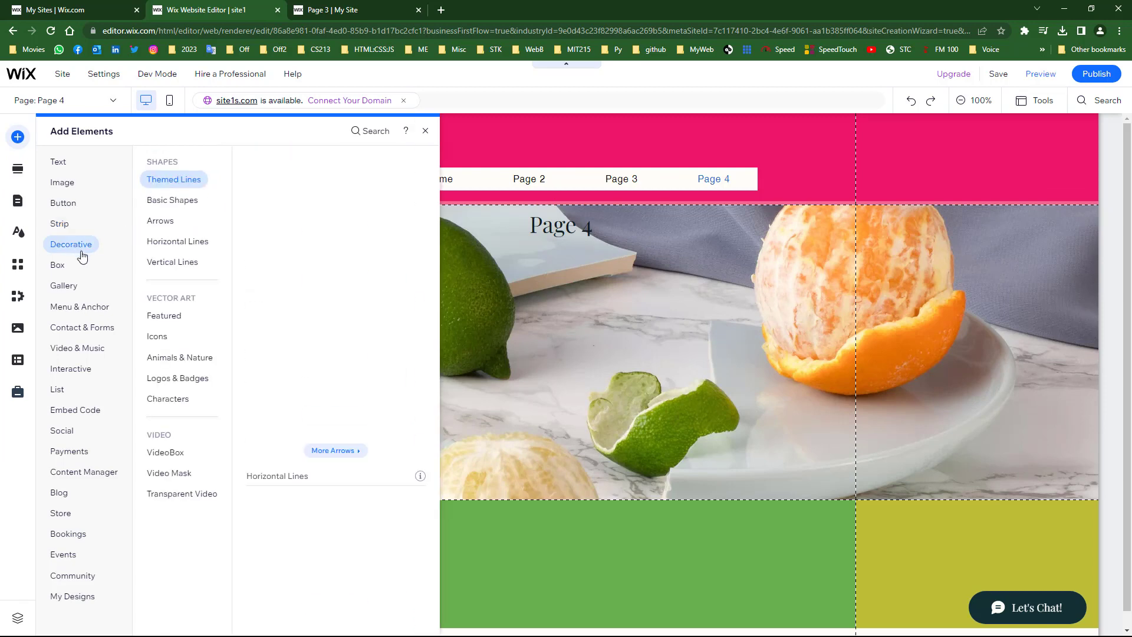
{"action": "left_click", "coordinate": [177, 200]}
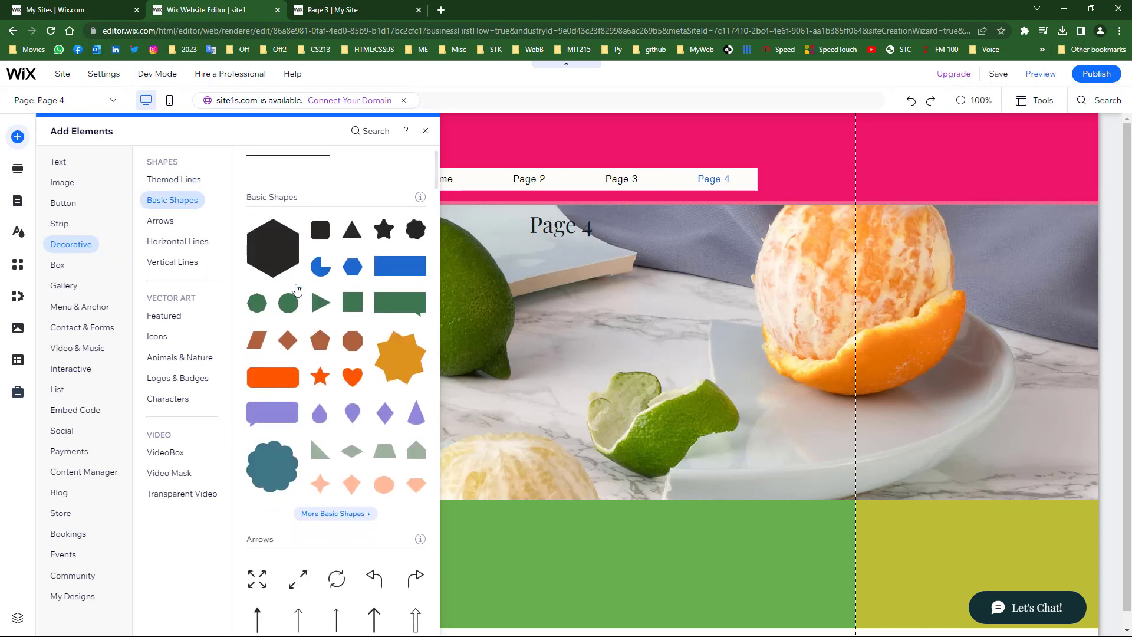
{"action": "scroll", "coordinate": [347, 456], "scroll_direction": "down", "scroll_amount": 4}
{"action": "scroll", "coordinate": [347, 456], "scroll_direction": "down", "scroll_amount": 15}
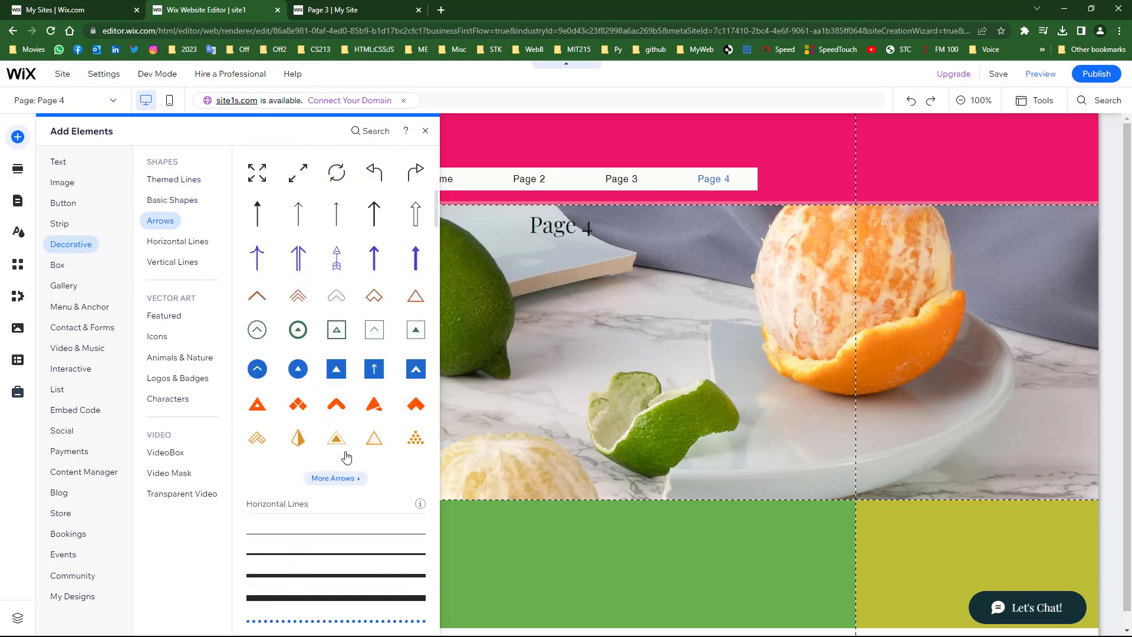
{"action": "scroll", "coordinate": [347, 441], "scroll_direction": "down", "scroll_amount": 10}
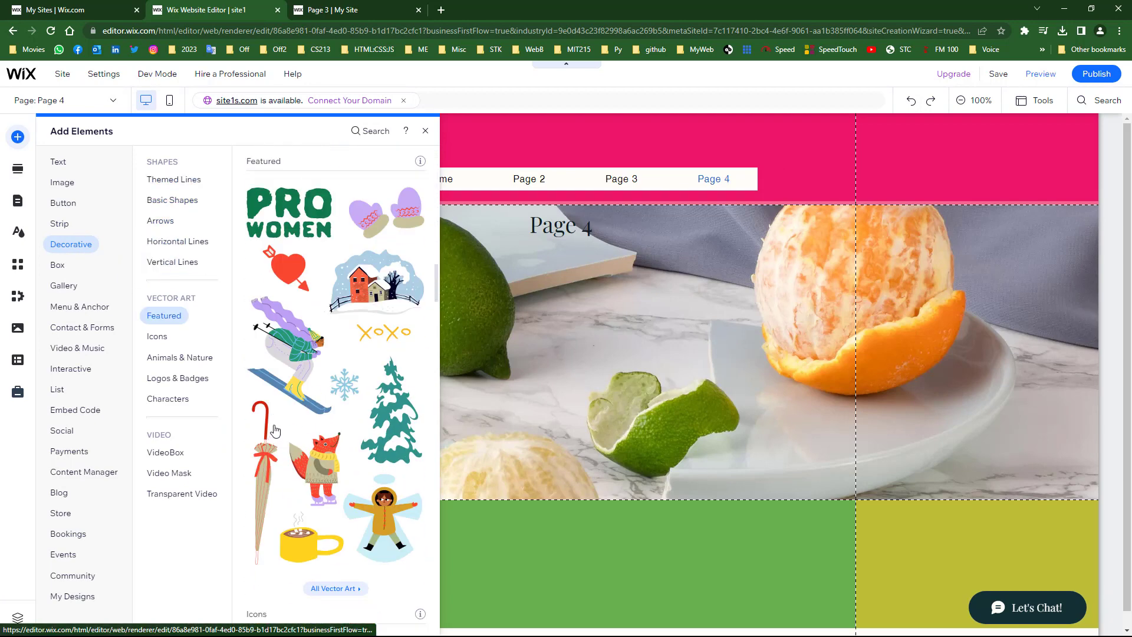
{"action": "scroll", "coordinate": [319, 416], "scroll_direction": "up", "scroll_amount": 2}
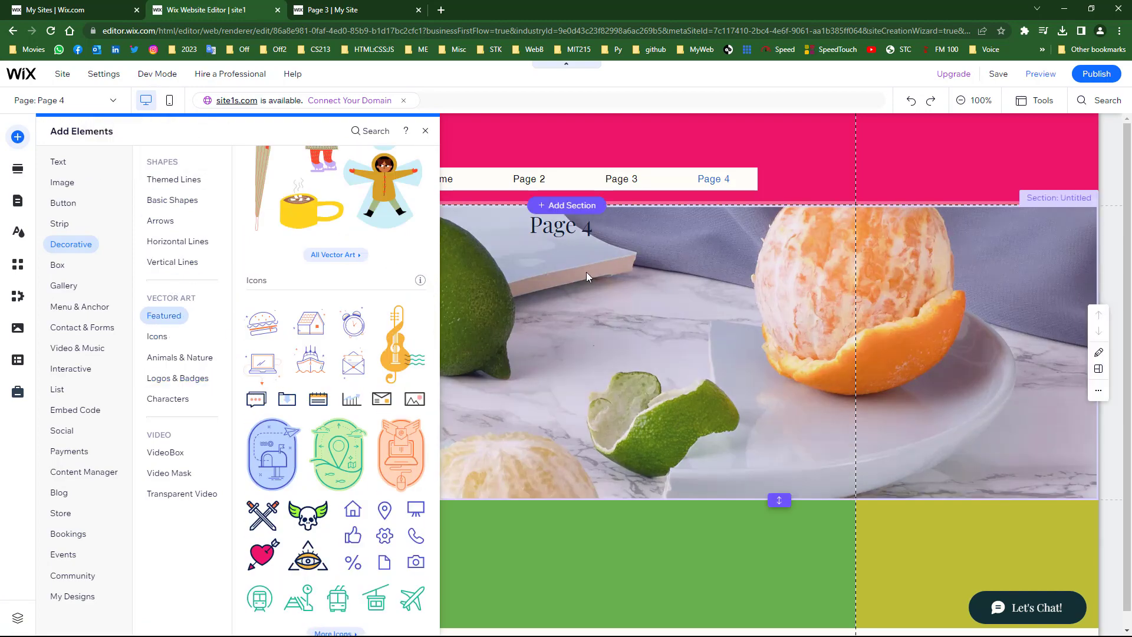
{"action": "left_click", "coordinate": [586, 271]}
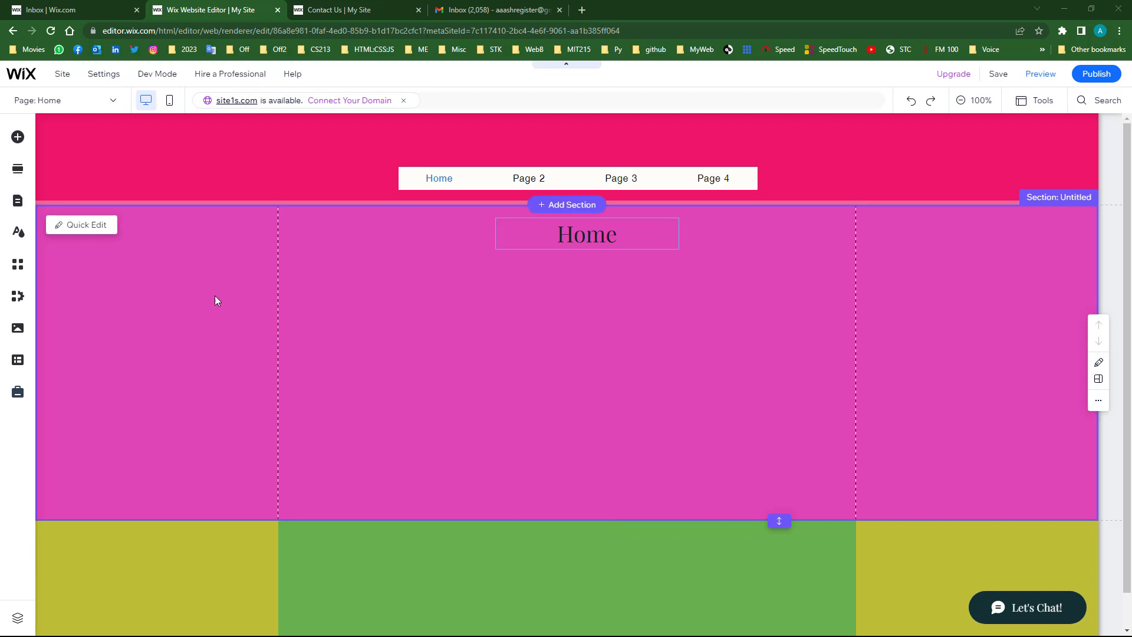
- Add a blank page named 'Contact Us' and drag it below Page 4 in the menu
{"action": "left_click", "coordinate": [18, 201]}
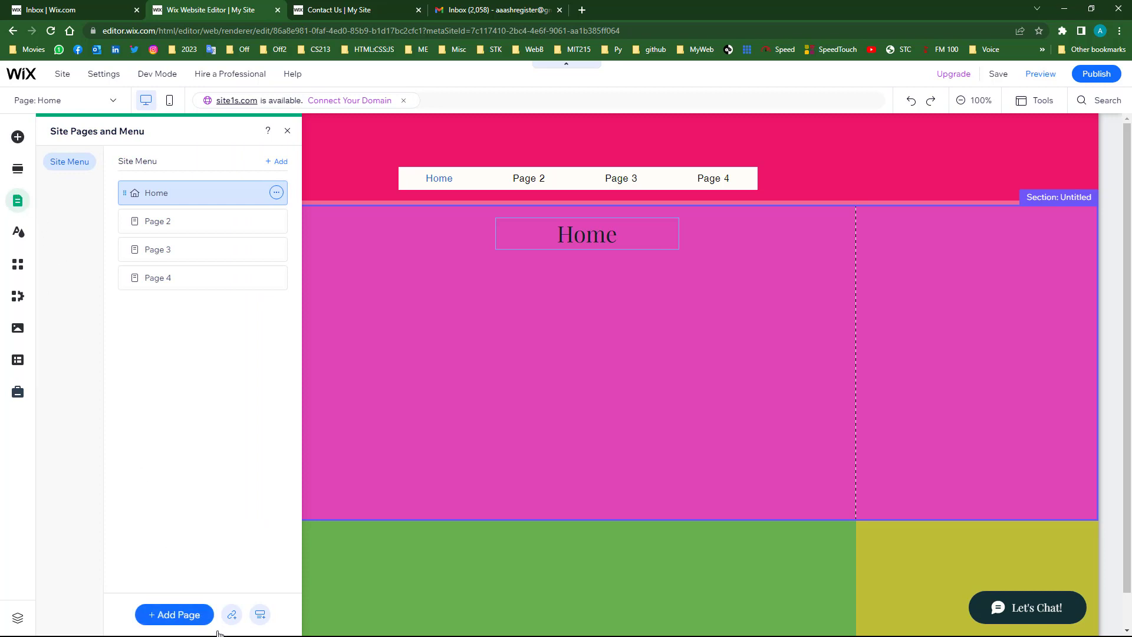
{"action": "left_click", "coordinate": [175, 617]}
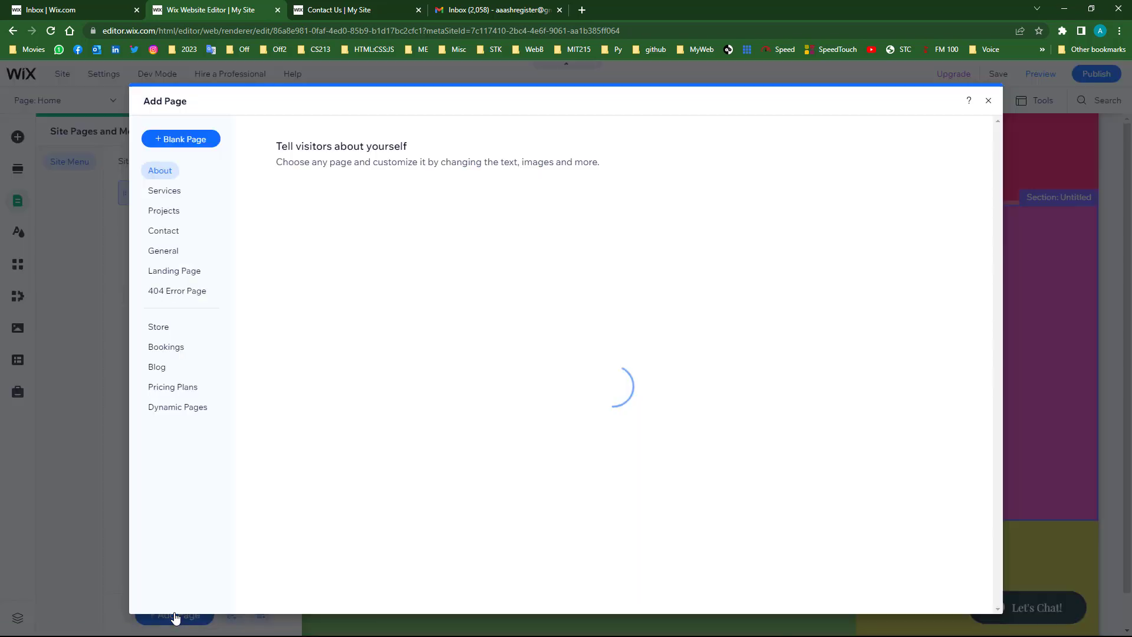
{"action": "left_click", "coordinate": [172, 141]}
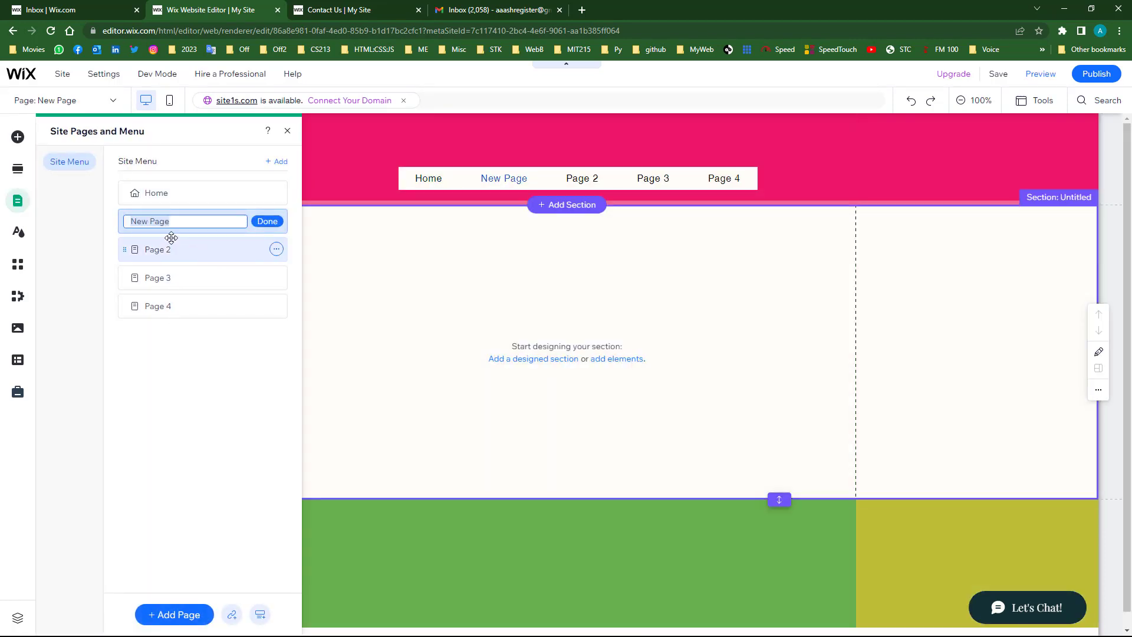
{"action": "type", "text": "Contact Us"}
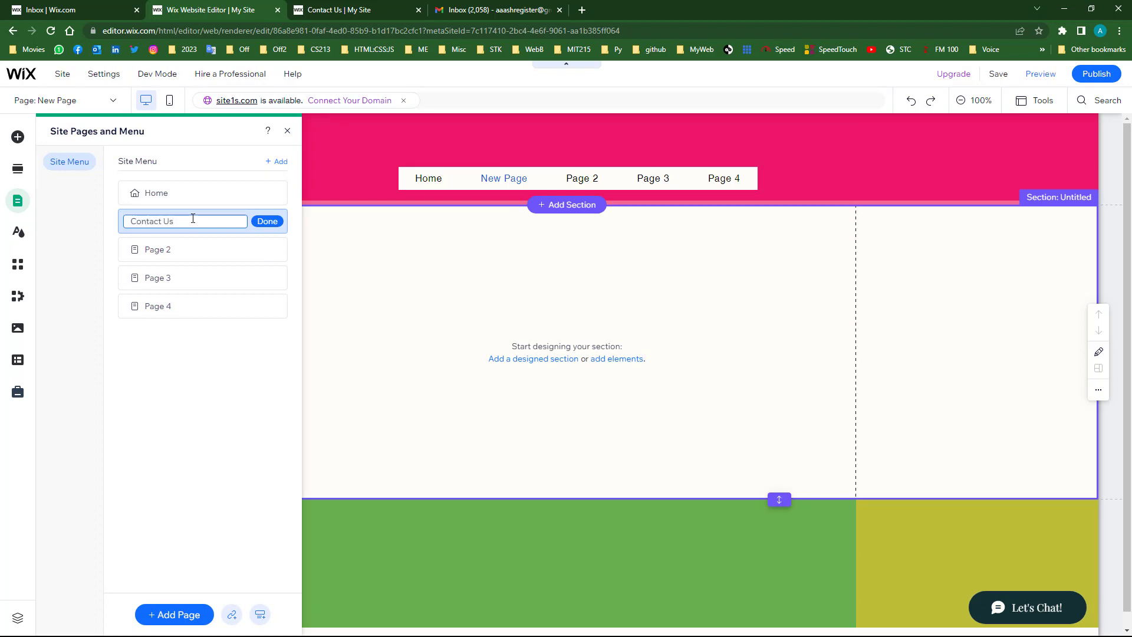
{"action": "left_click", "coordinate": [267, 222]}
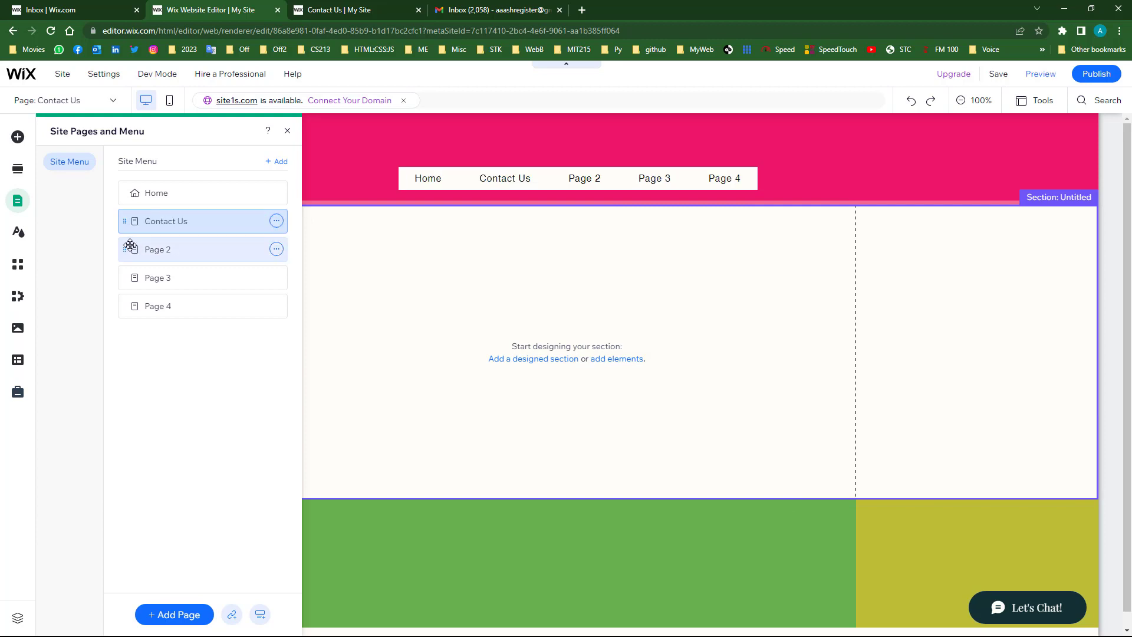
{"action": "left_click_drag", "start_coordinate": [135, 221], "coordinate": [115, 316]}
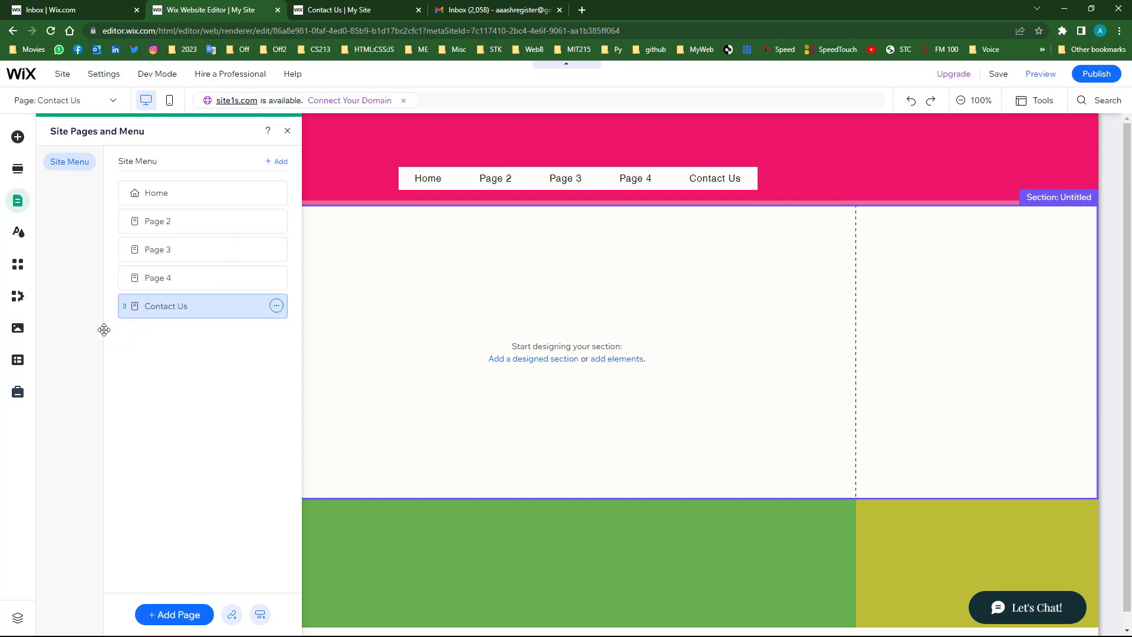
{"action": "left_click", "coordinate": [448, 437]}
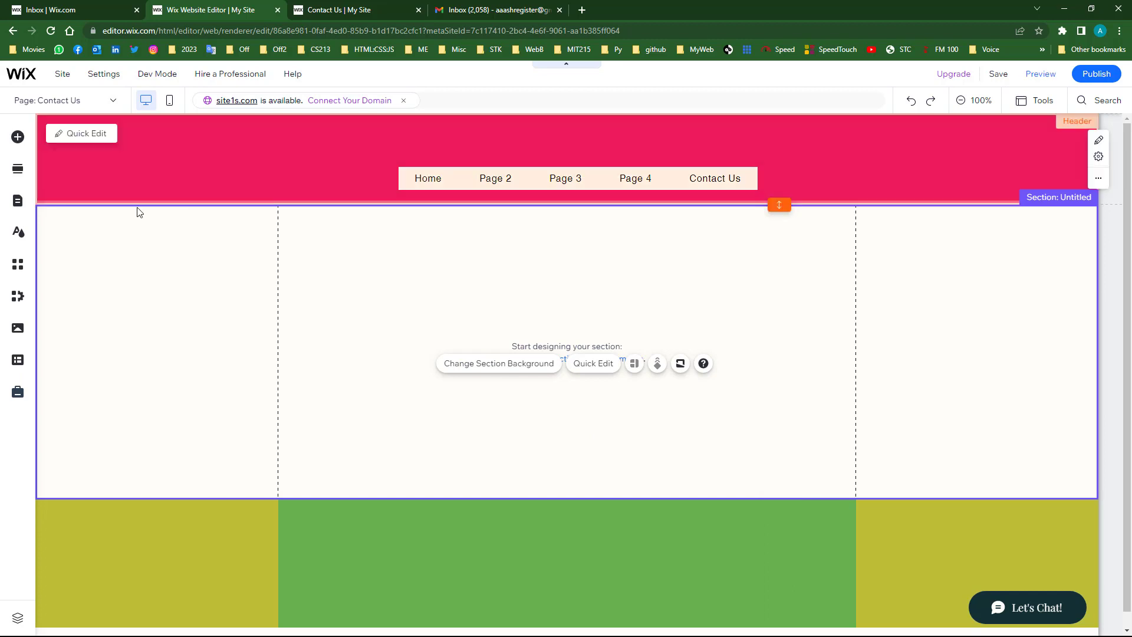
- Browse the form designs and place the 'Get in touch' contact form in the empty Contact Us section
{"action": "left_click", "coordinate": [18, 139]}
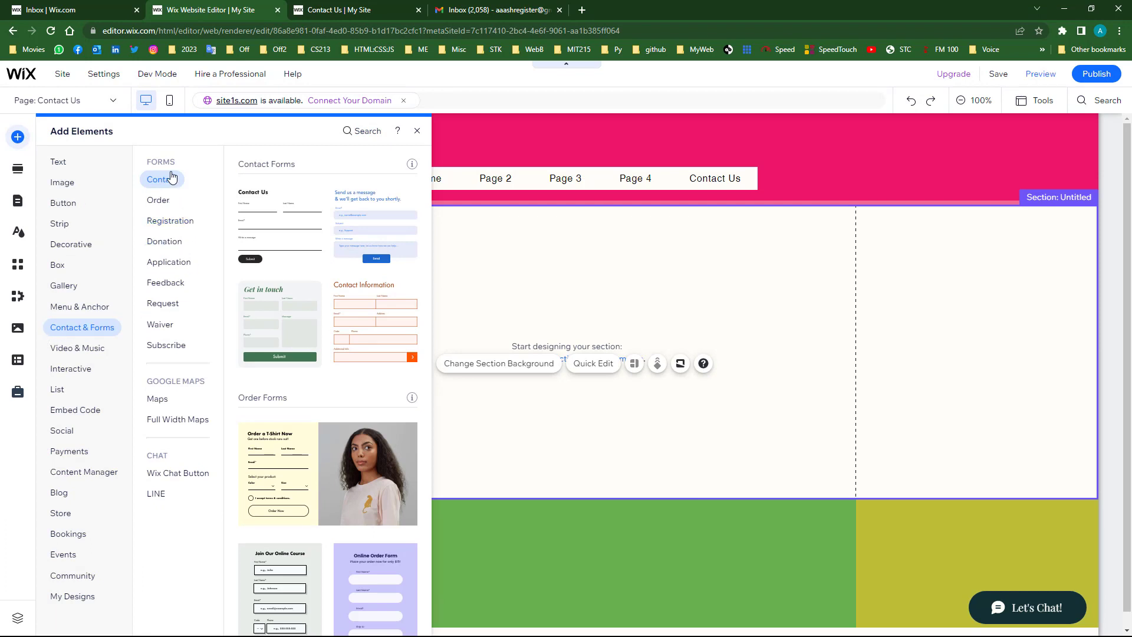
{"action": "left_click", "coordinate": [155, 493]}
{"action": "left_click", "coordinate": [163, 180]}
{"action": "left_click", "coordinate": [163, 286]}
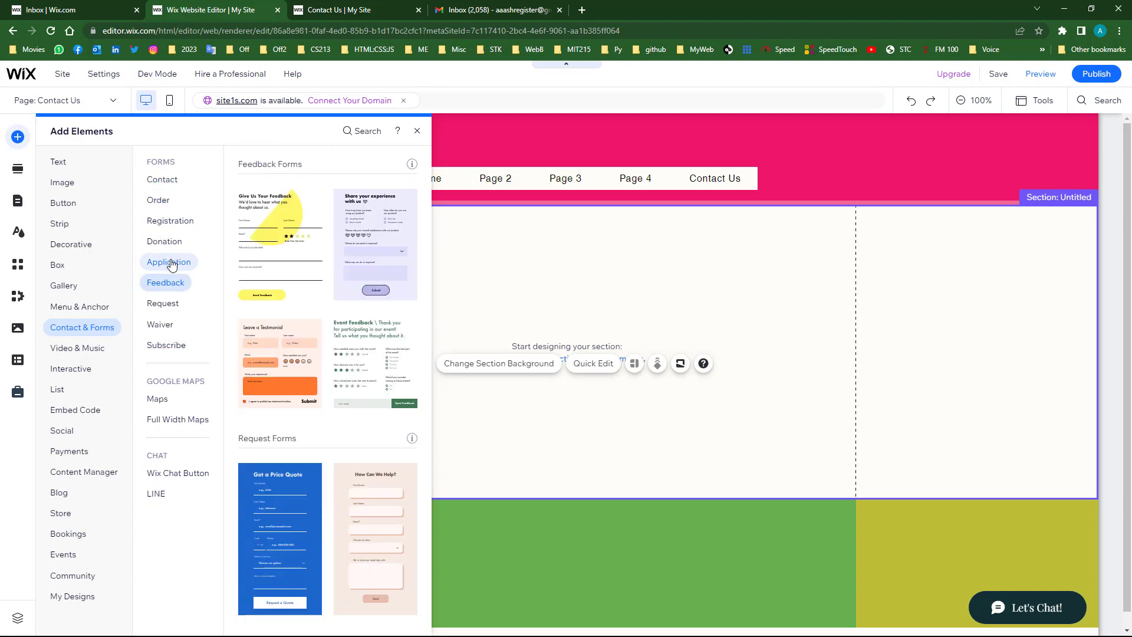
{"action": "left_click", "coordinate": [170, 264]}
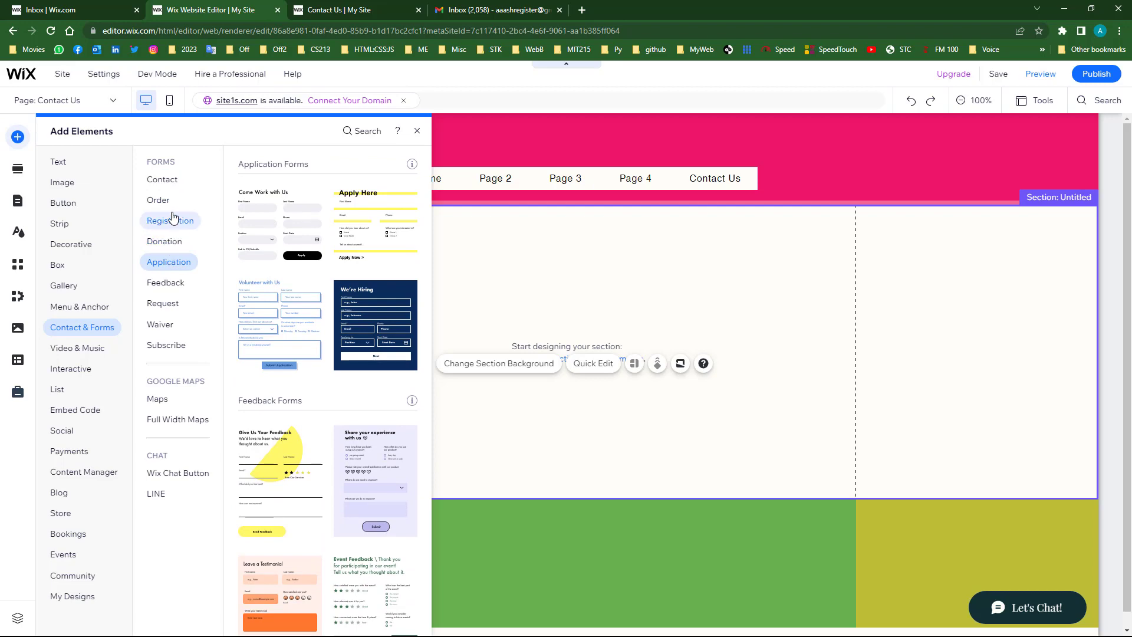
{"action": "left_click", "coordinate": [164, 182]}
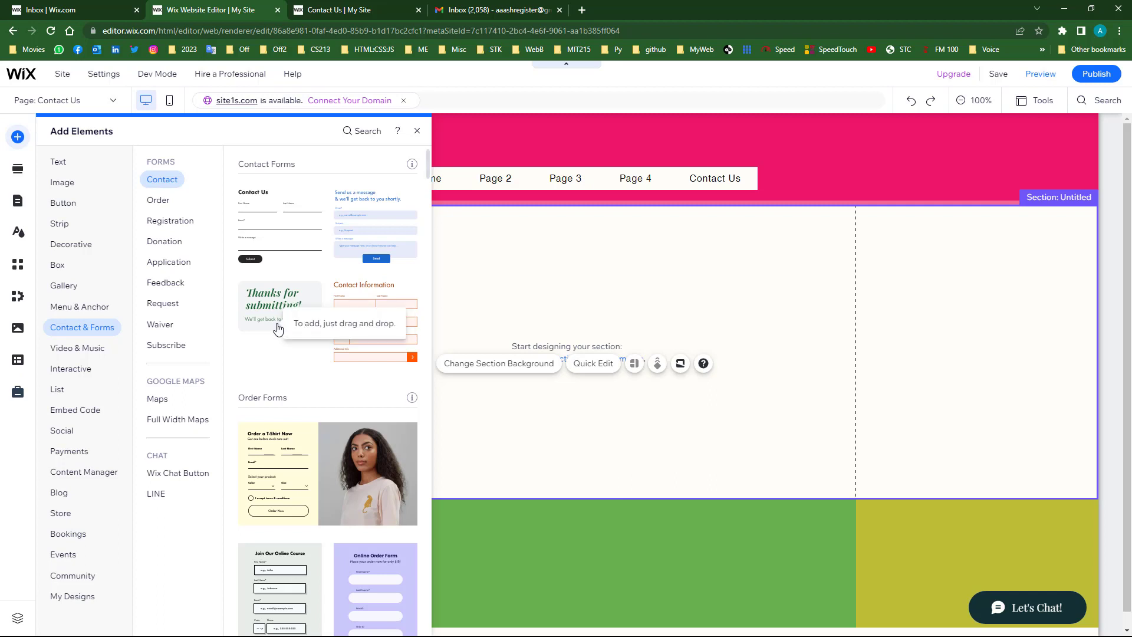
{"action": "left_click_drag", "start_coordinate": [278, 328], "coordinate": [571, 397]}
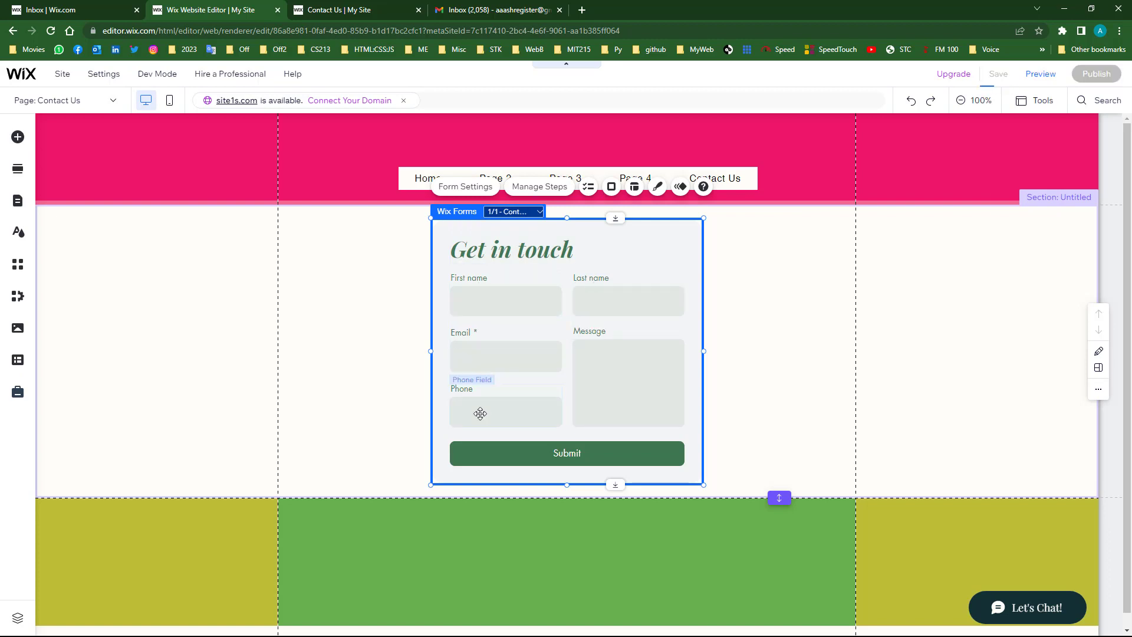
{"action": "left_click", "coordinate": [761, 302]}
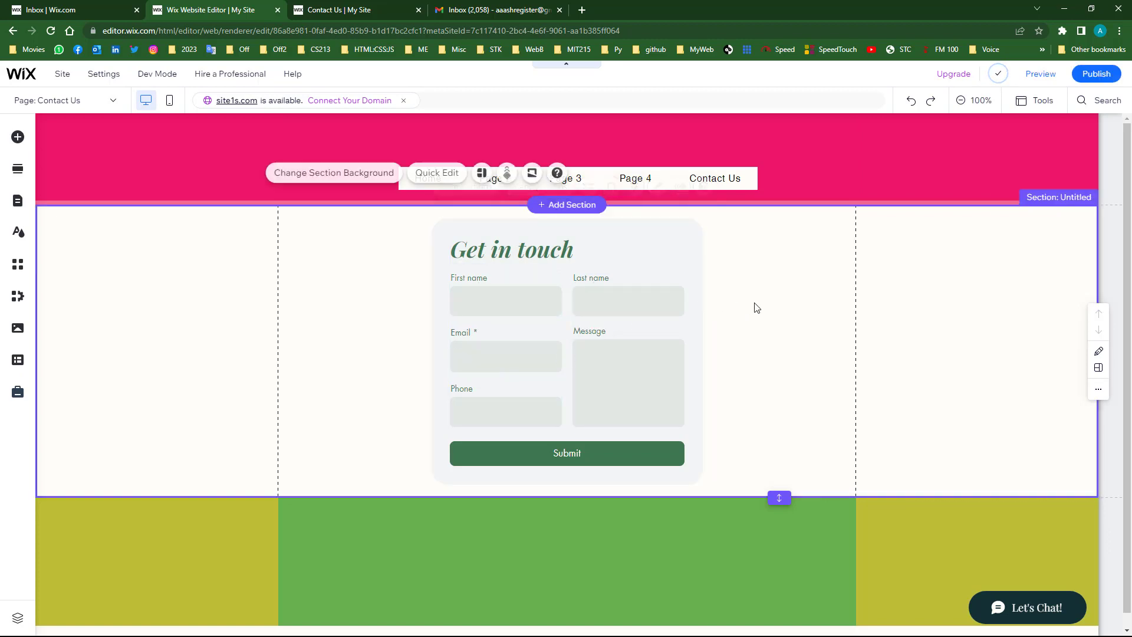
- Publish the site and reload the live Contact Us page
{"action": "left_click", "coordinate": [1098, 73]}
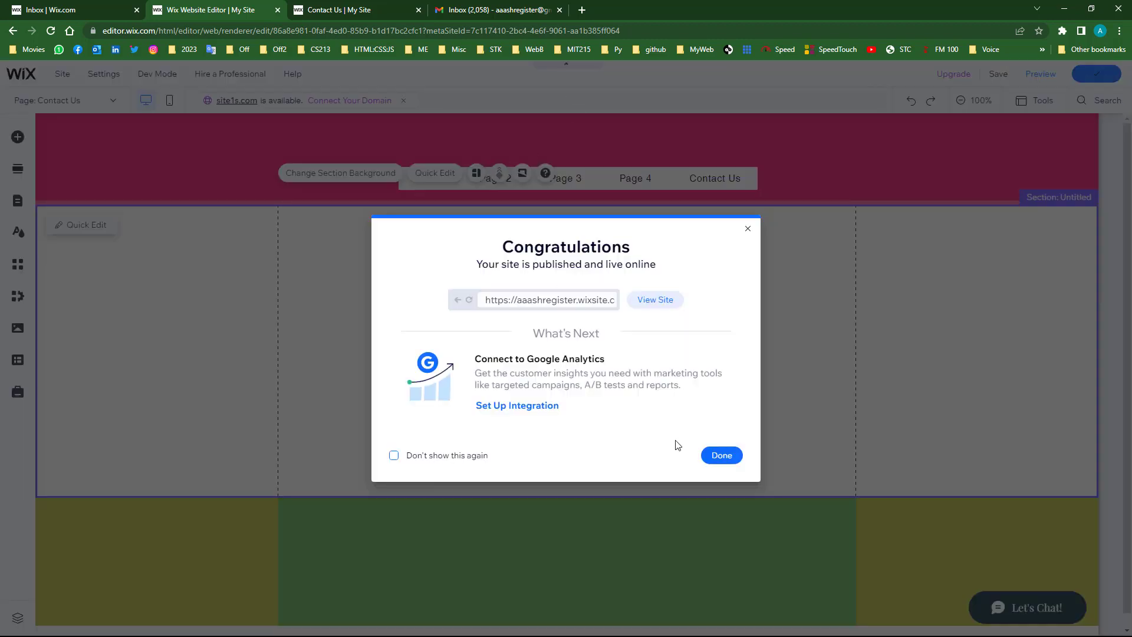
{"action": "left_click", "coordinate": [724, 455]}
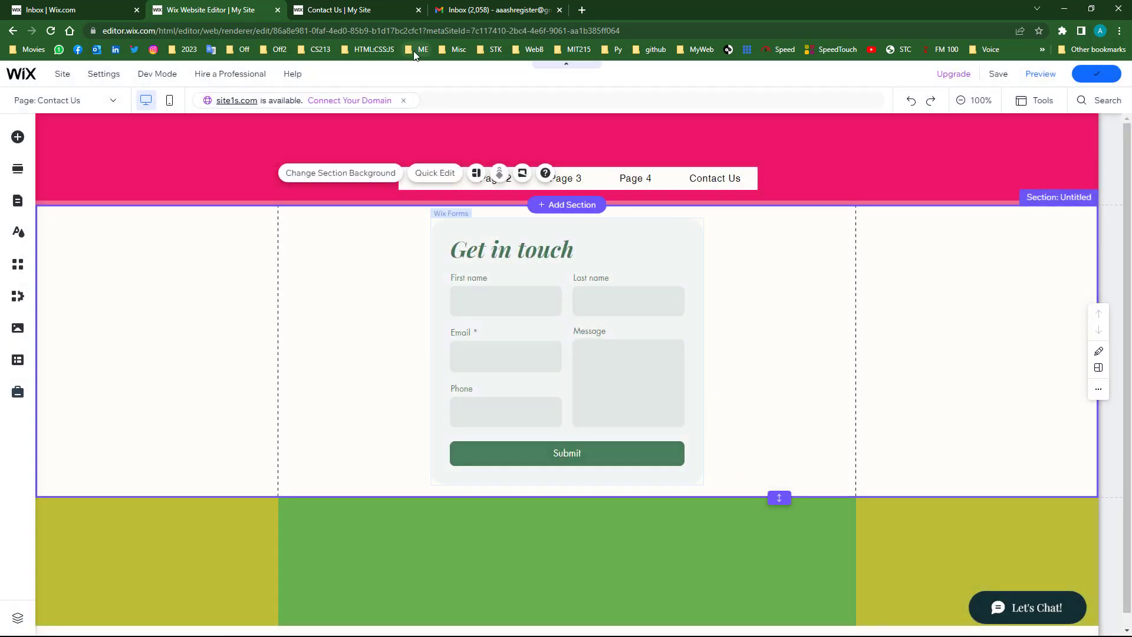
{"action": "key", "text": "ctrl+Tab"}
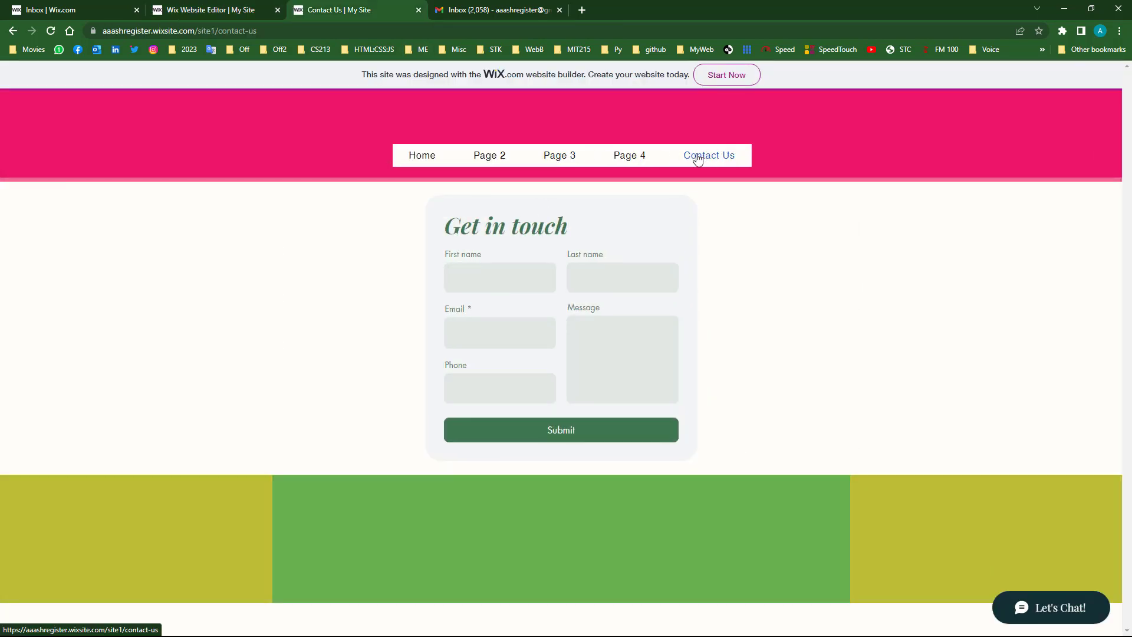
{"action": "left_click", "coordinate": [448, 335]}
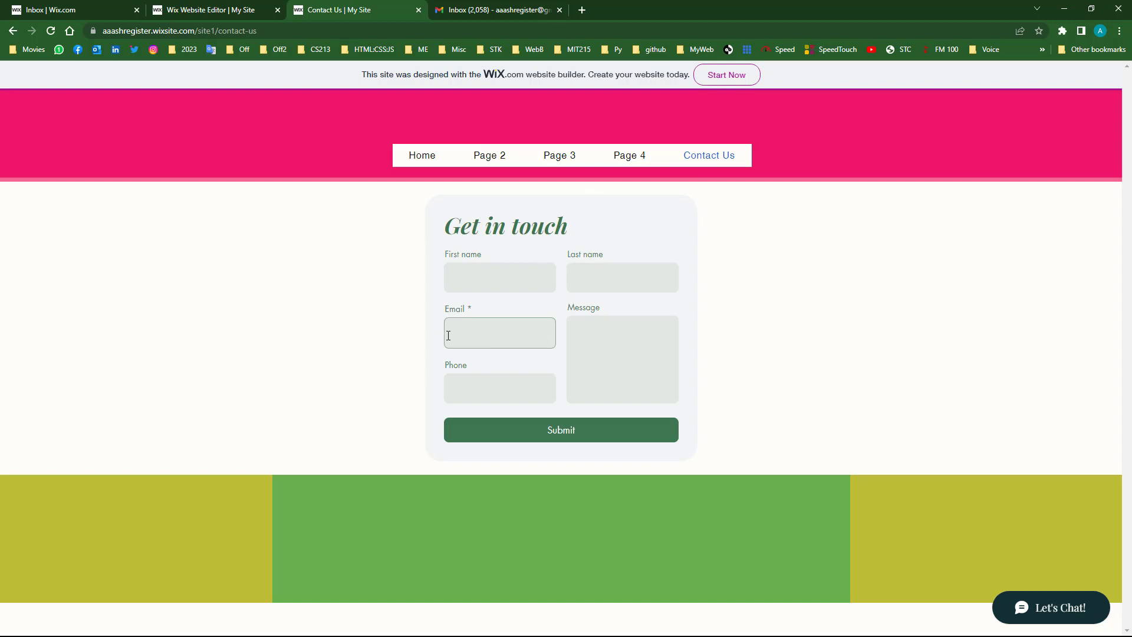
- Submit a test entry with a first name, email and phone number, then go to the dashboard
{"action": "left_click", "coordinate": [466, 276]}
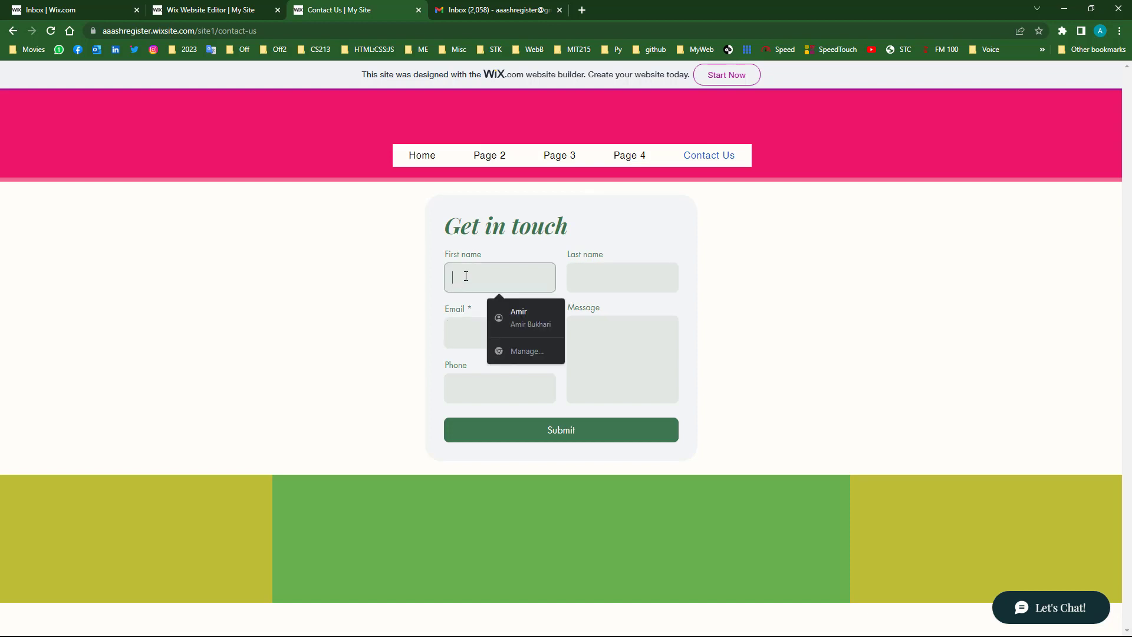
{"action": "type", "text": "Ka"}
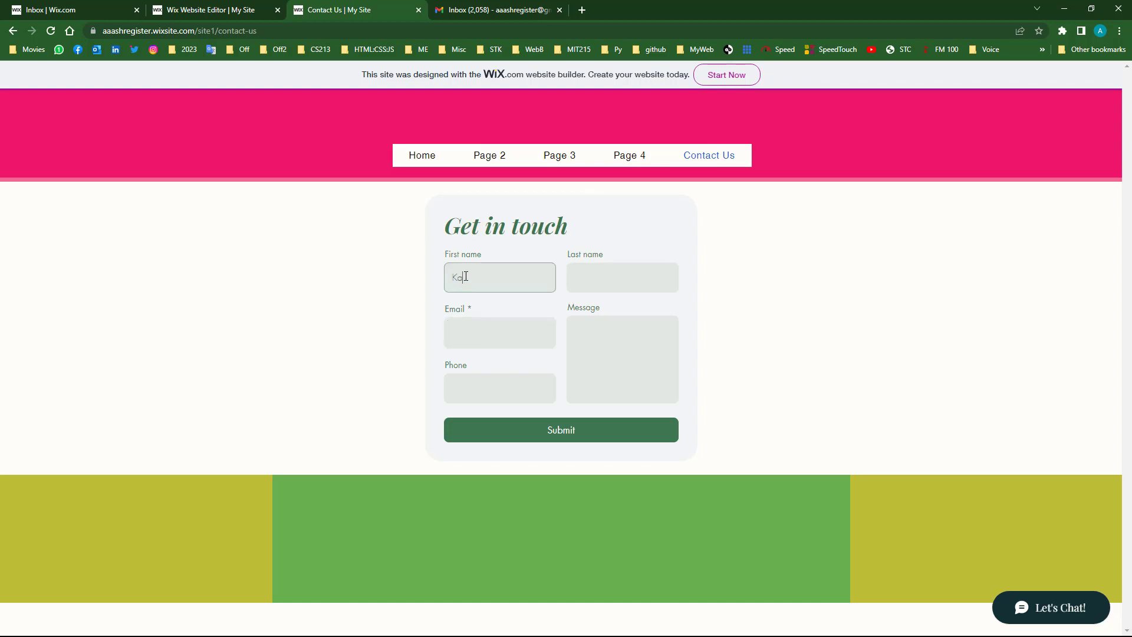
{"action": "type", "text": "shif"}
{"action": "key", "text": "Tab"}
{"action": "left_click", "coordinate": [500, 334]}
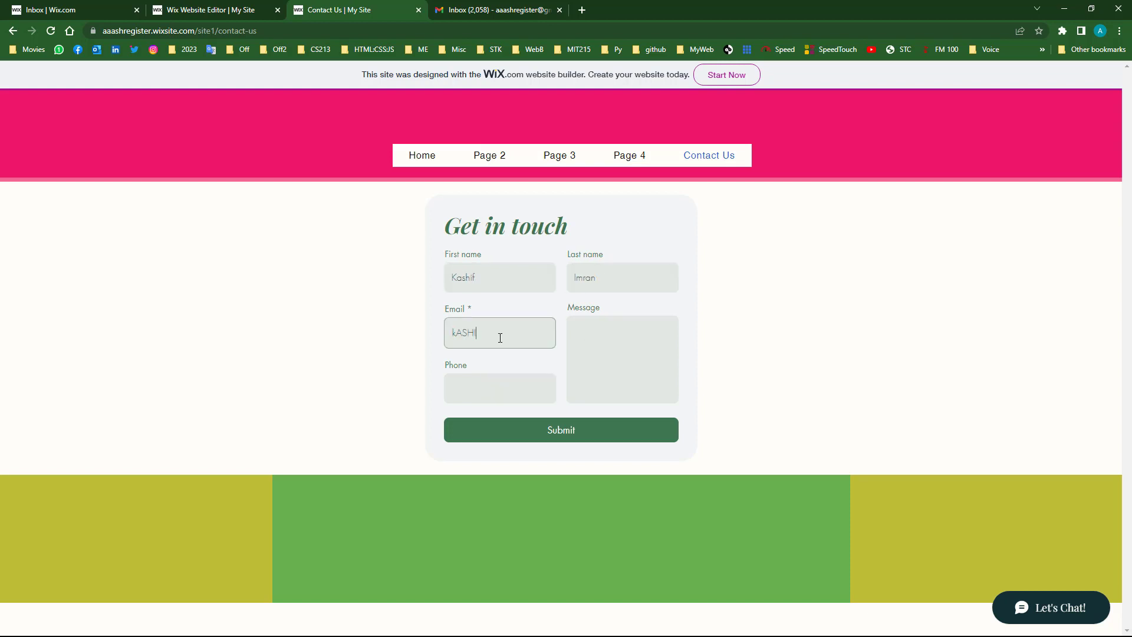
{"action": "key", "text": "Tab"}
{"action": "left_click", "coordinate": [602, 344]}
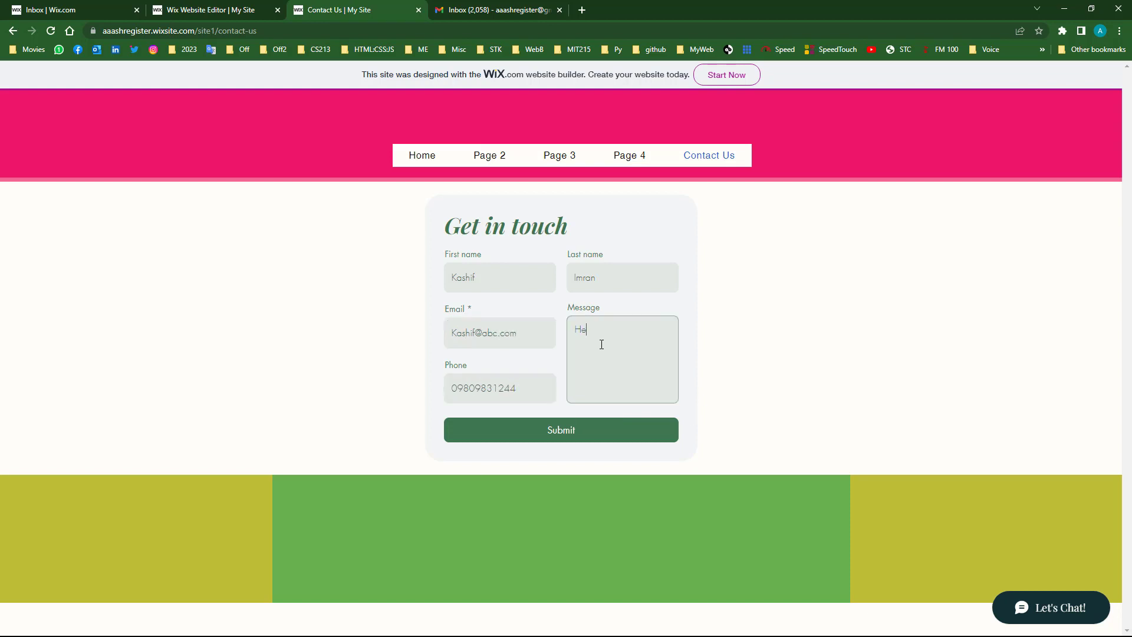
{"action": "left_click", "coordinate": [561, 430]}
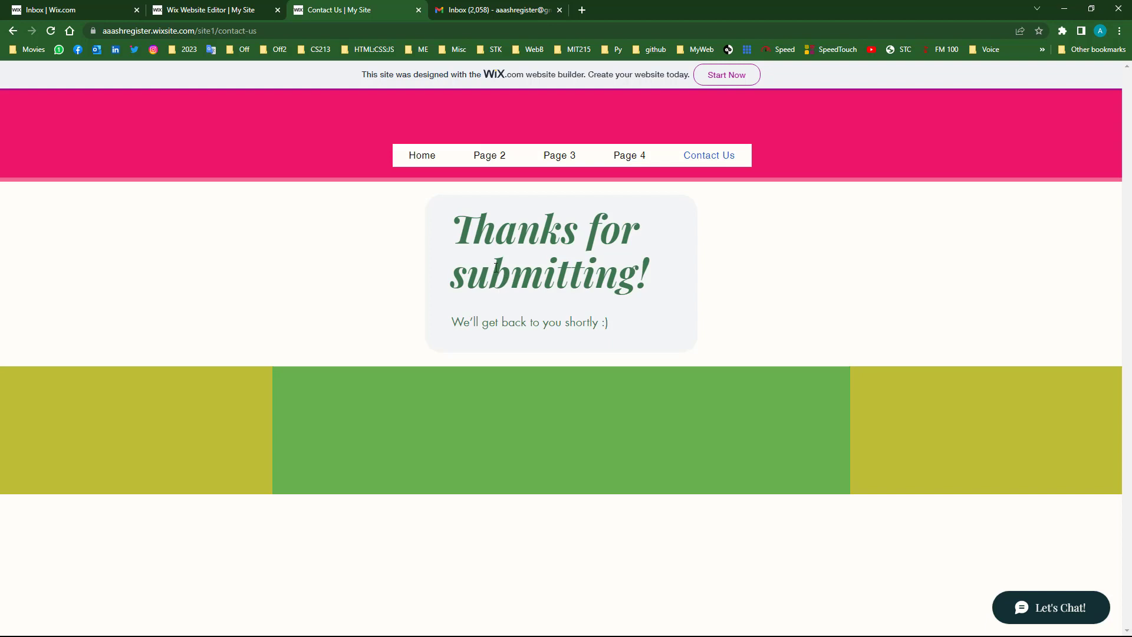
{"action": "left_click", "coordinate": [62, 9]}
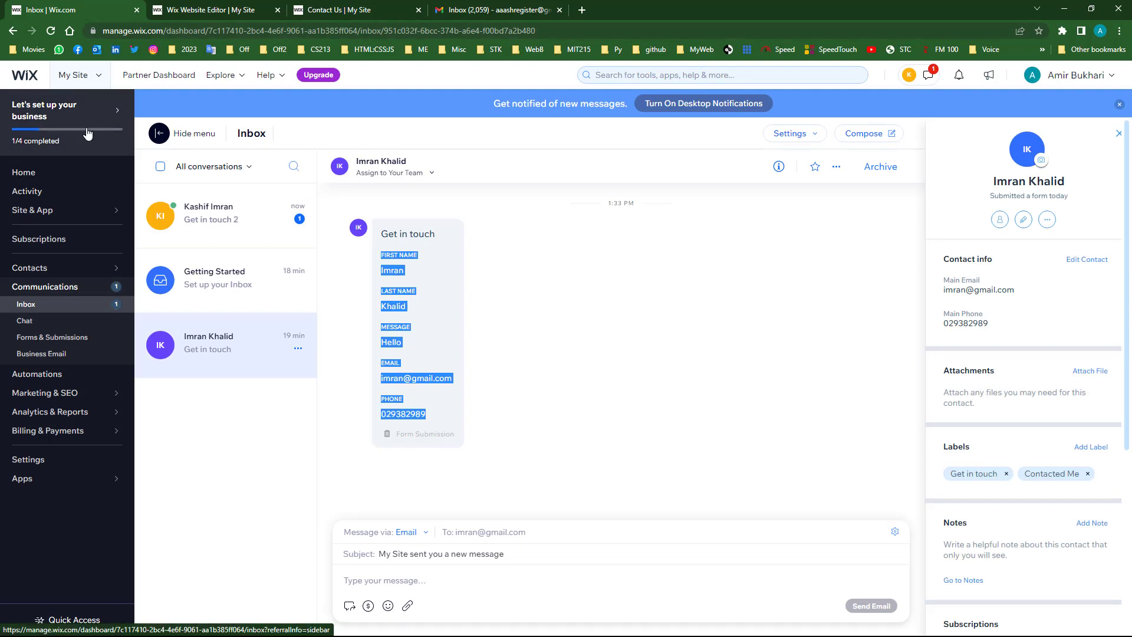
- Open Communications > Inbox and the newest 'Get in touch' conversation
{"action": "left_click", "coordinate": [33, 309]}
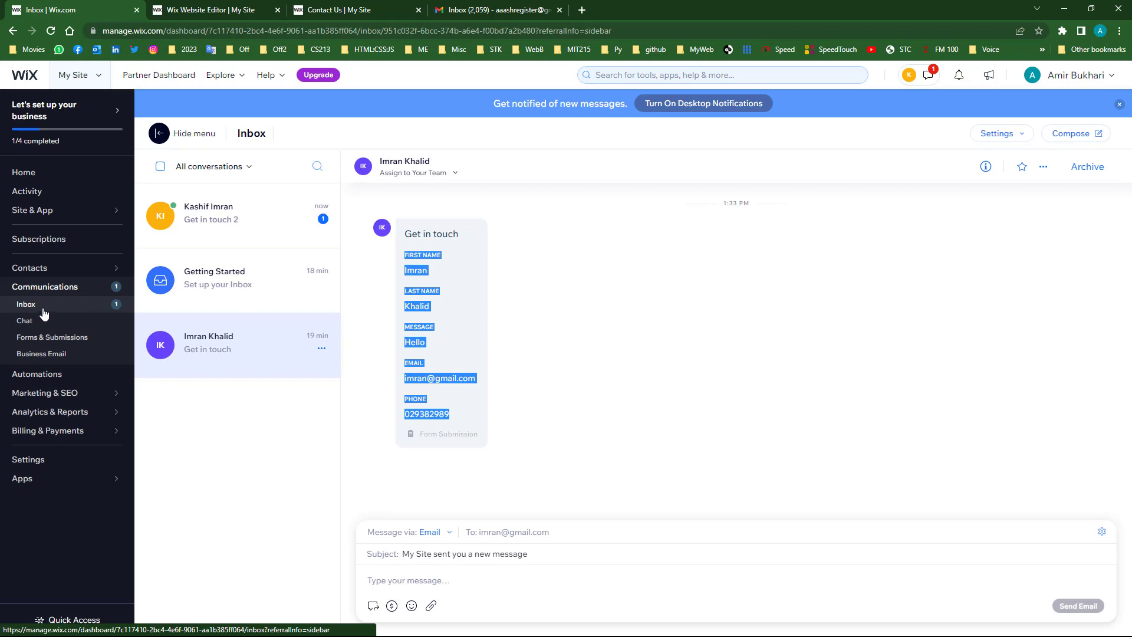
{"action": "left_click", "coordinate": [214, 219]}
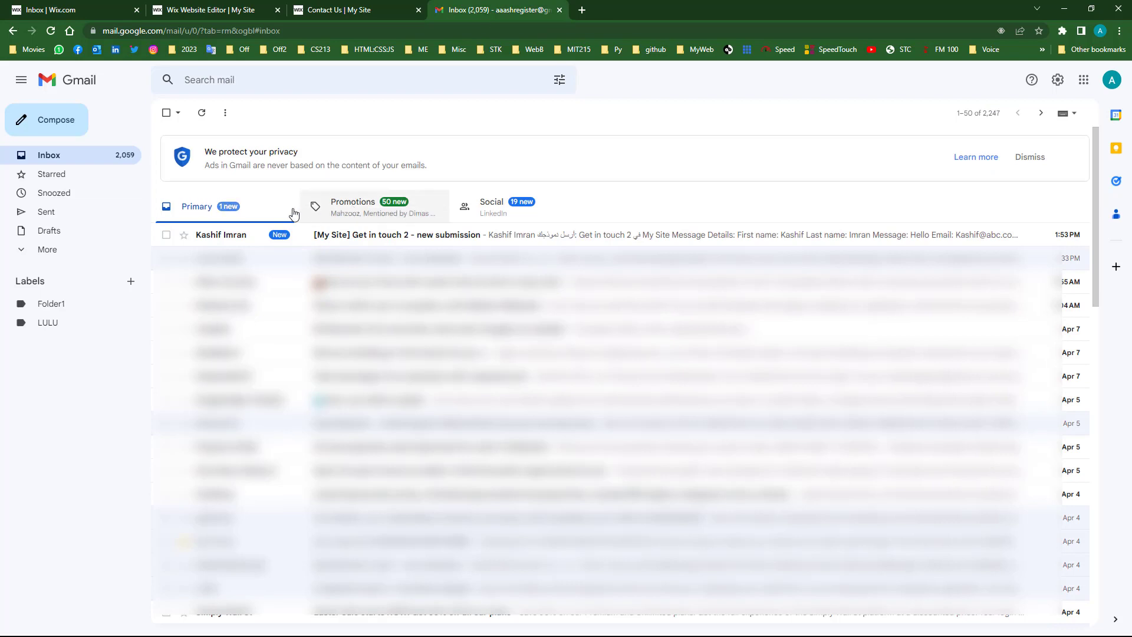
- Open the '[My Site] Get in touch 2 - new submission' email, select its Message Details, then return
{"action": "left_click", "coordinate": [216, 239]}
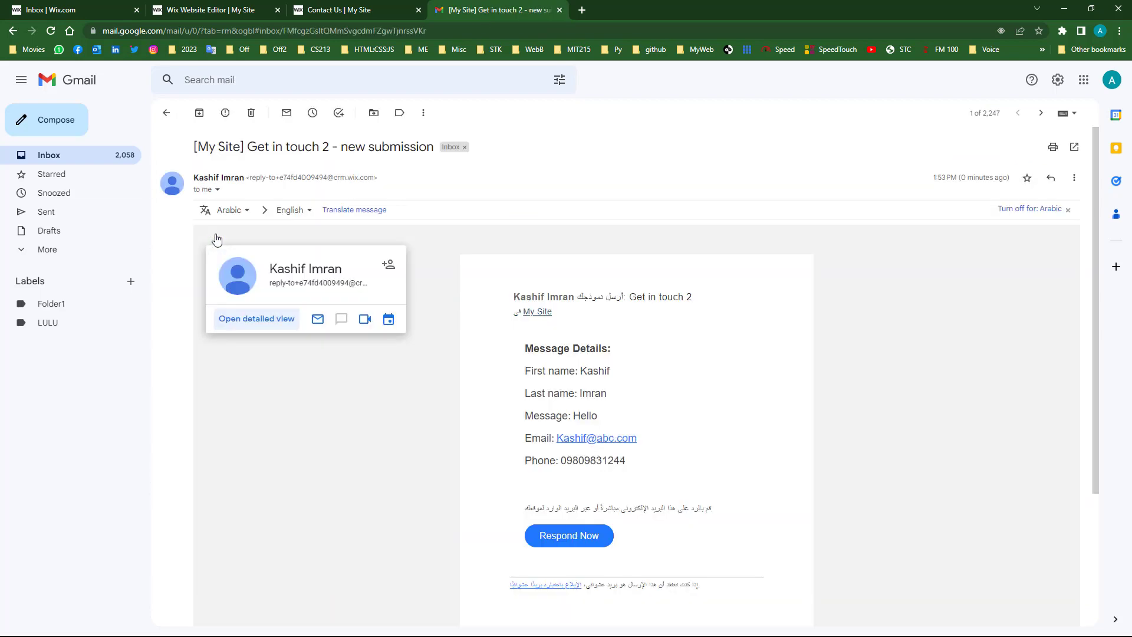
{"action": "left_click_drag", "start_coordinate": [526, 353], "coordinate": [640, 468]}
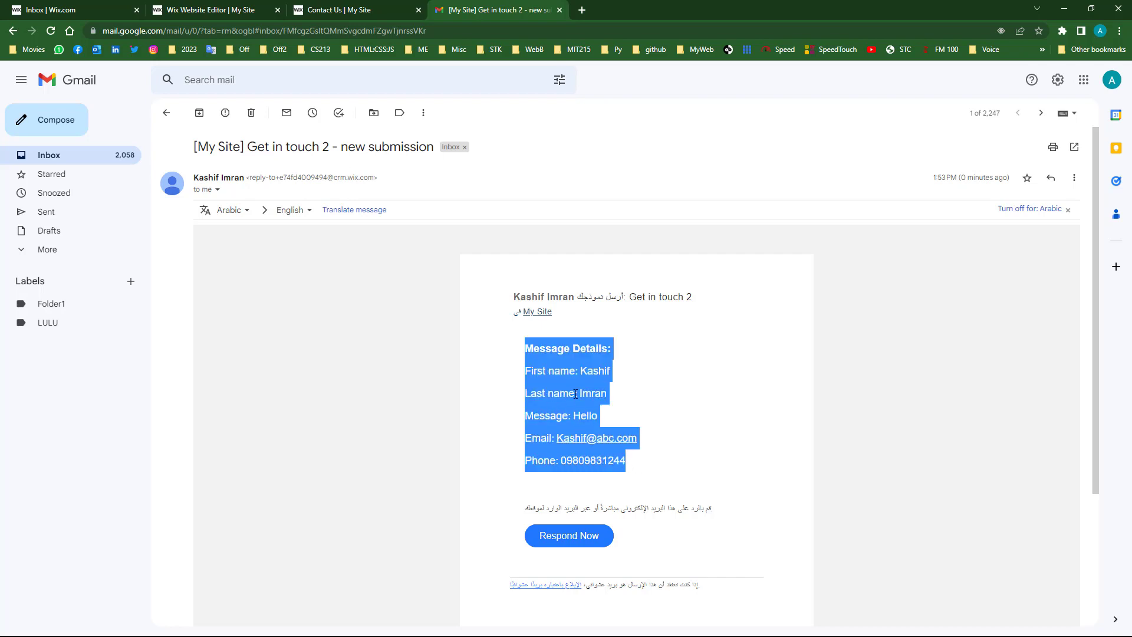
{"action": "left_click", "coordinate": [325, 6]}
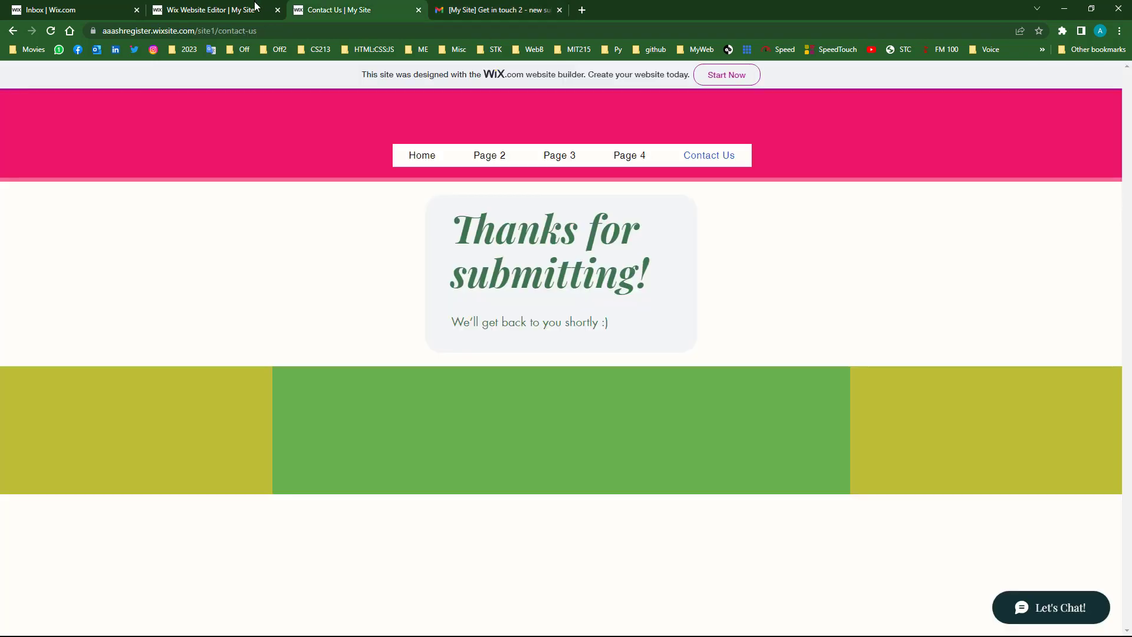
- Go Home then back to Contact Us for a blank form, then return to the editor
{"action": "left_click", "coordinate": [429, 158]}
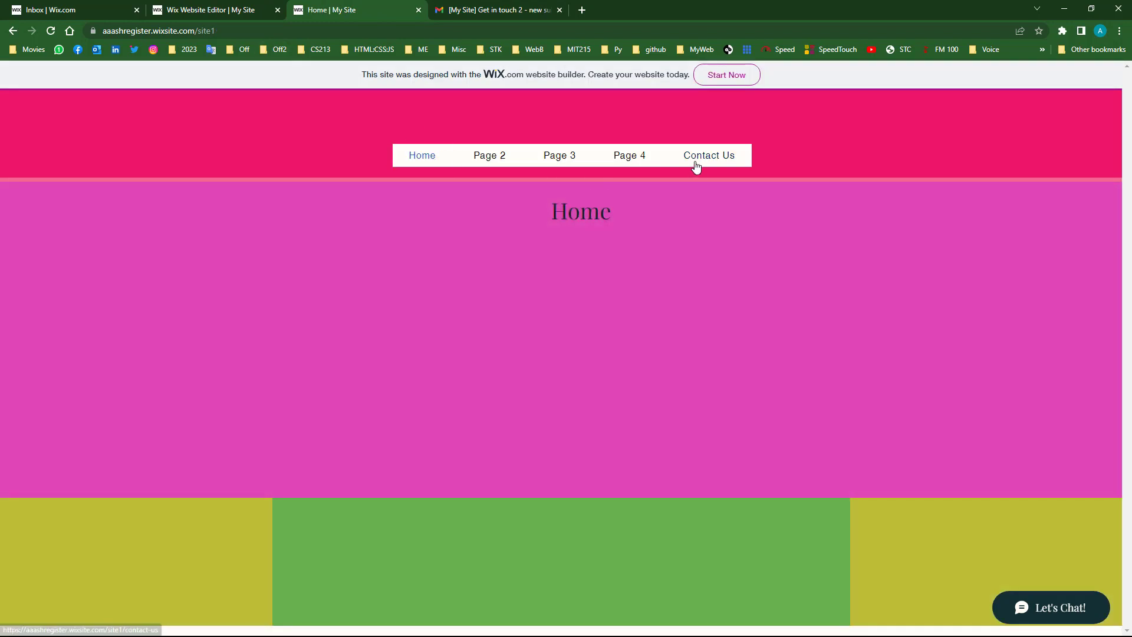
{"action": "left_click", "coordinate": [702, 156]}
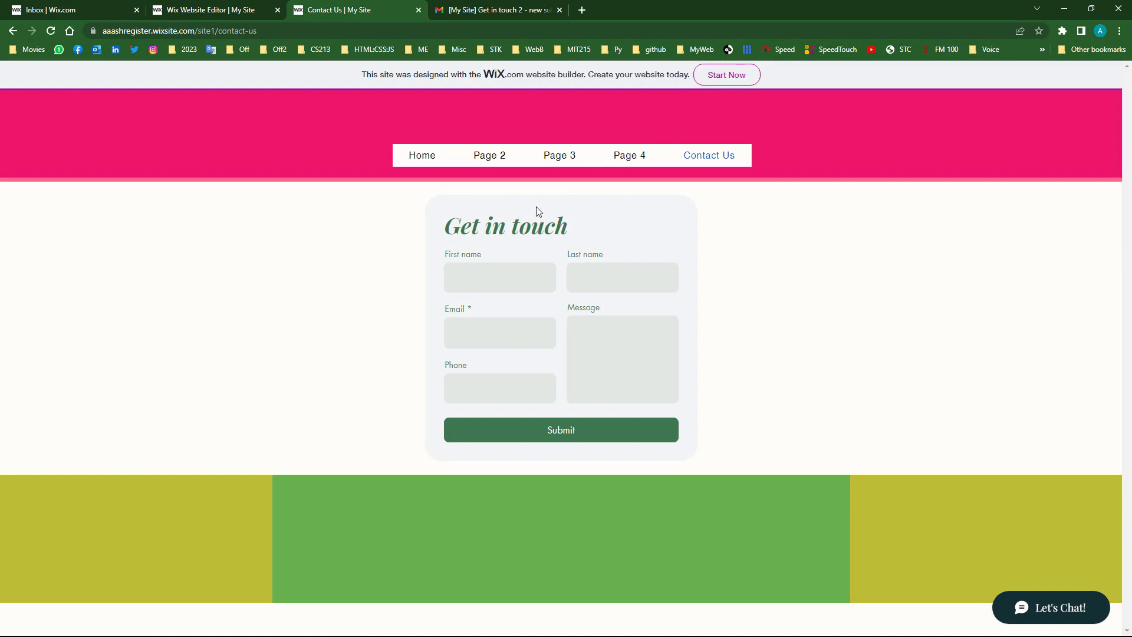
{"action": "left_click", "coordinate": [207, 10]}
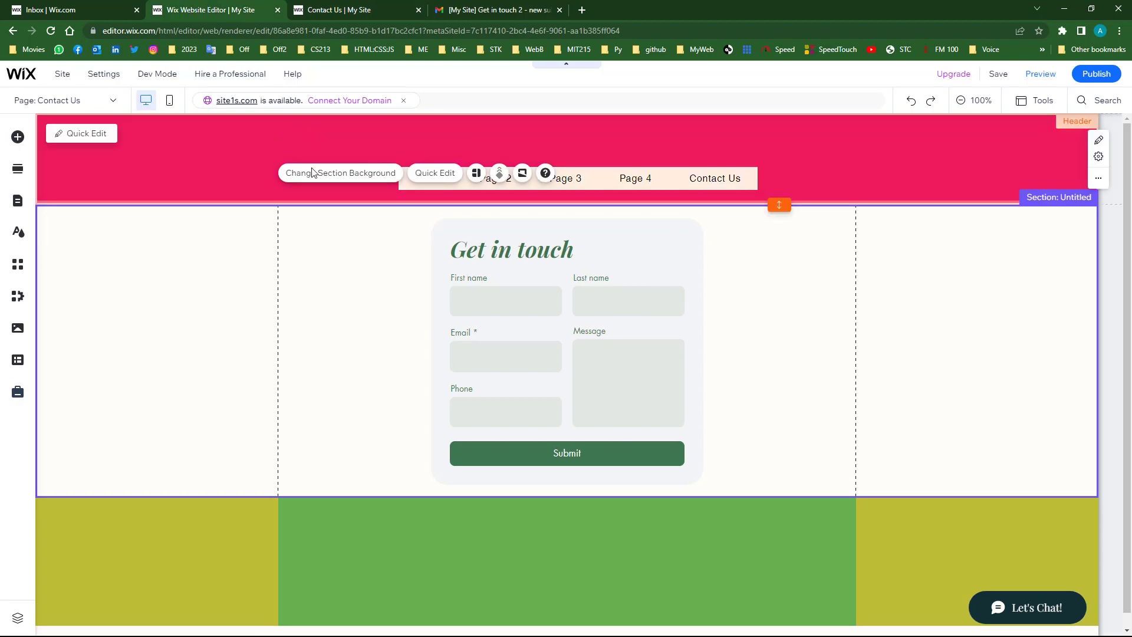
- Stretch the Get in touch form's section taller, to 679 px, and reselect the form
{"action": "left_click", "coordinate": [604, 248]}
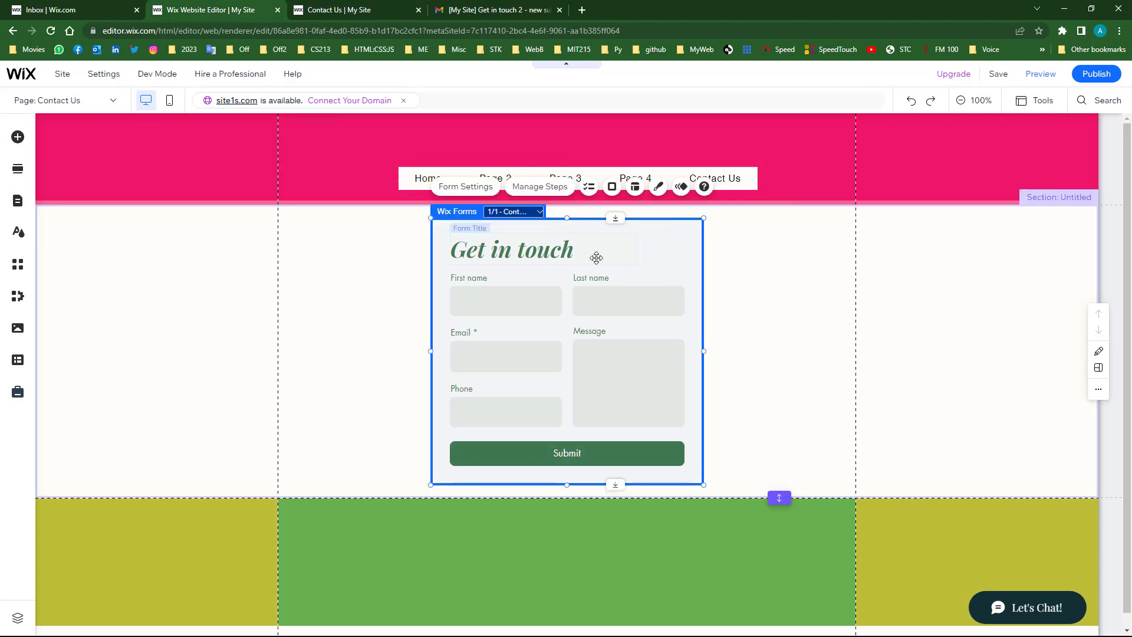
{"action": "left_click", "coordinate": [474, 301]}
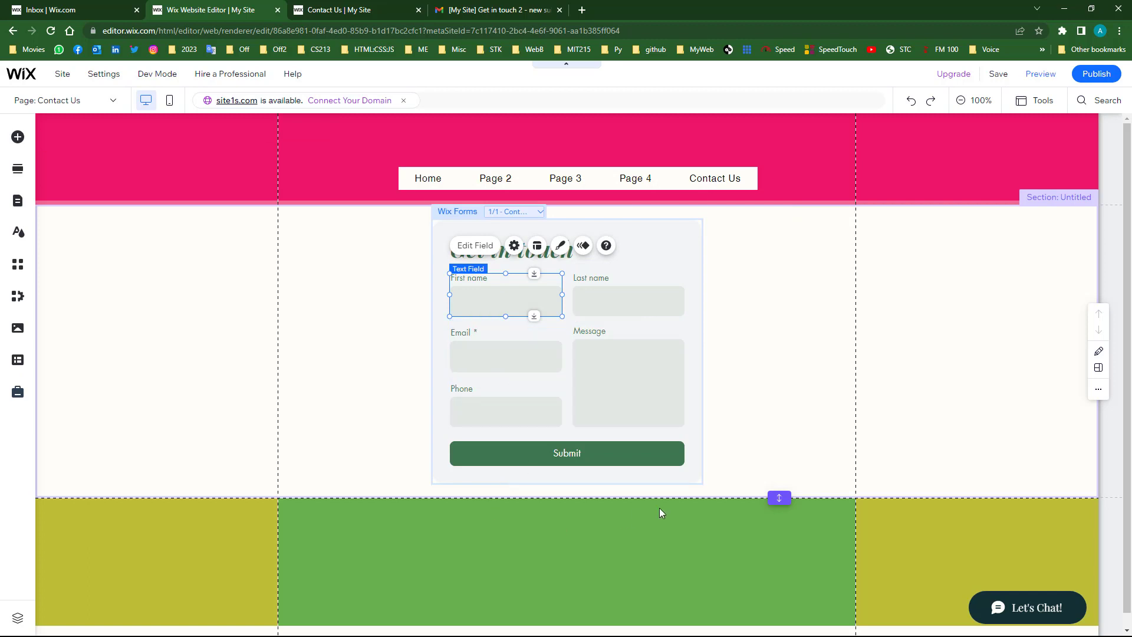
{"action": "left_click_drag", "start_coordinate": [774, 491], "coordinate": [737, 599]}
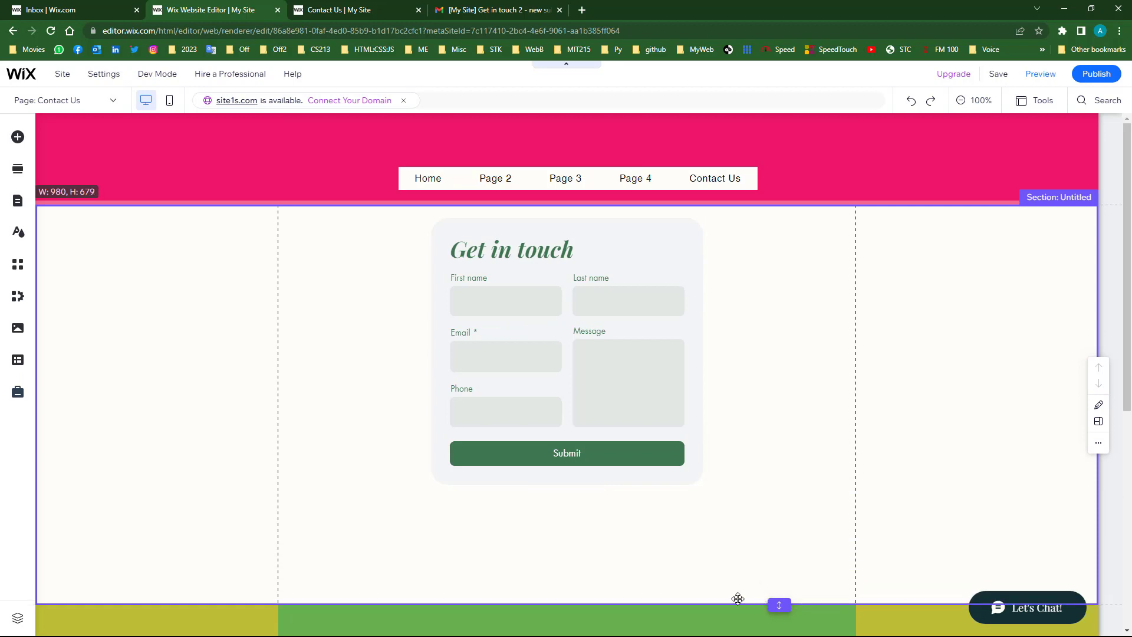
{"action": "left_click", "coordinate": [600, 239]}
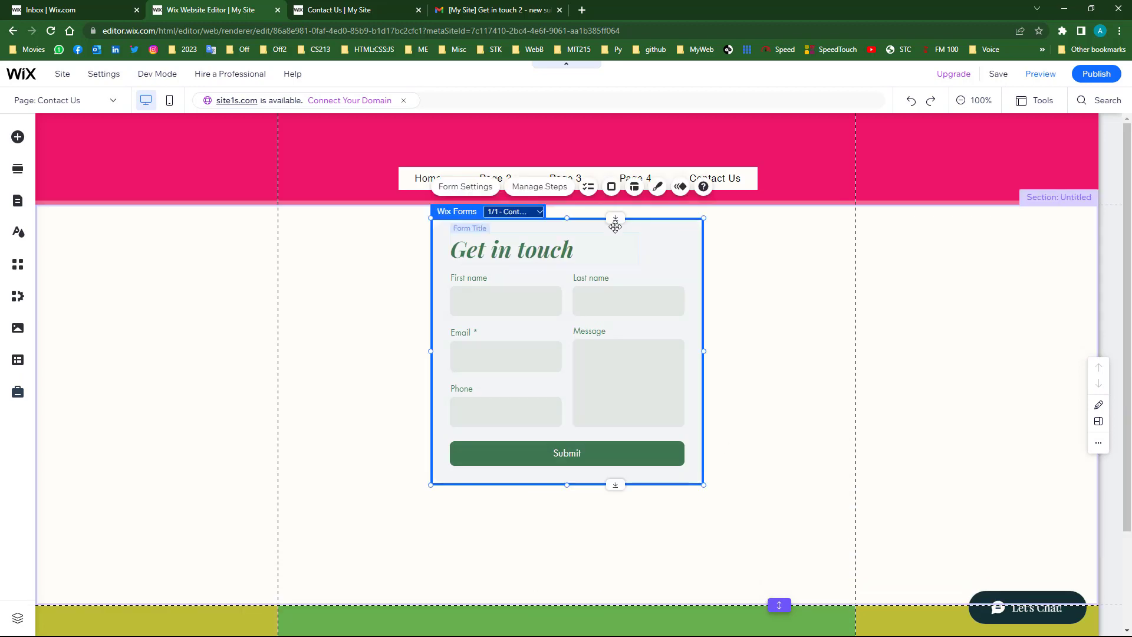
- Add a Company field from the Contact Fields list to the Get in touch form
{"action": "left_click", "coordinate": [588, 188]}
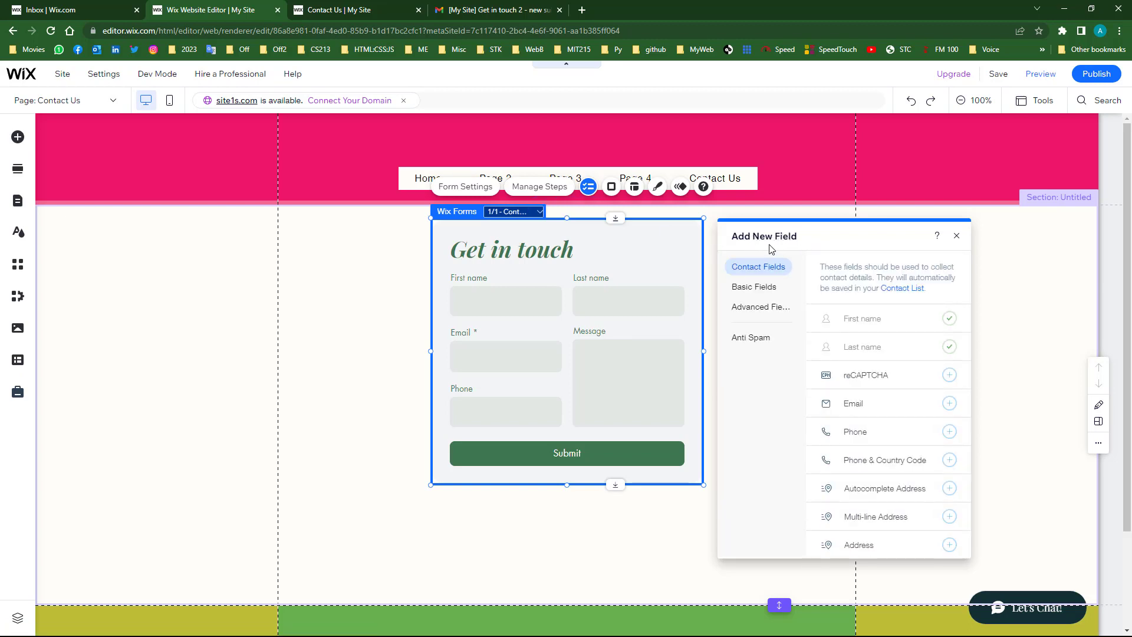
{"action": "scroll", "coordinate": [872, 377], "scroll_direction": "down", "scroll_amount": 2}
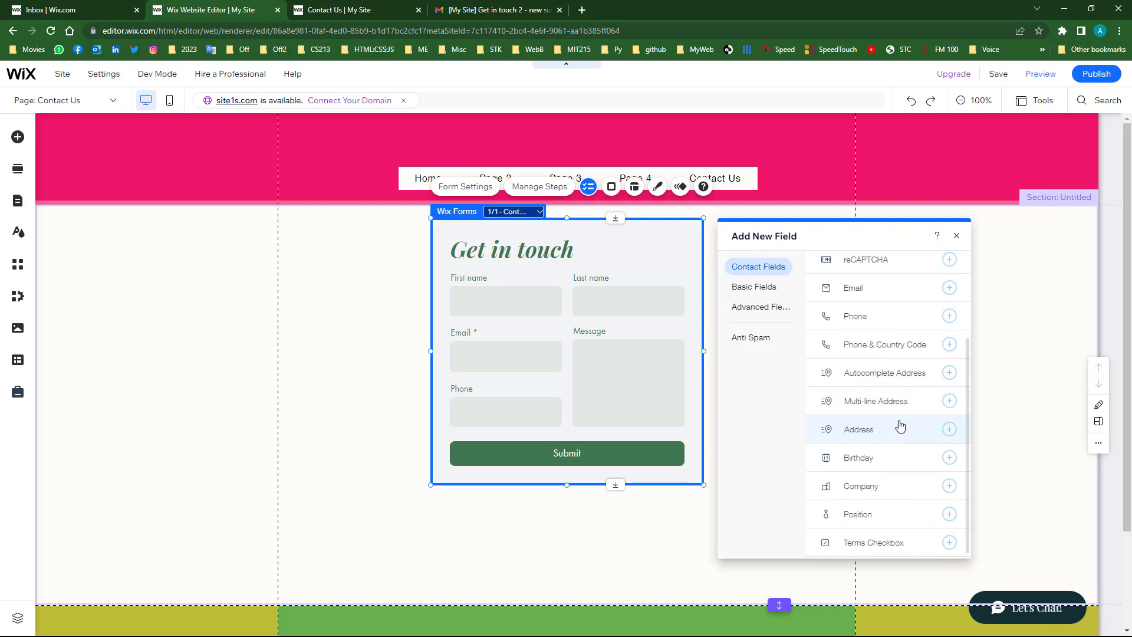
{"action": "scroll", "coordinate": [905, 440], "scroll_direction": "up", "scroll_amount": 2}
{"action": "scroll", "coordinate": [885, 457], "scroll_direction": "down", "scroll_amount": 2}
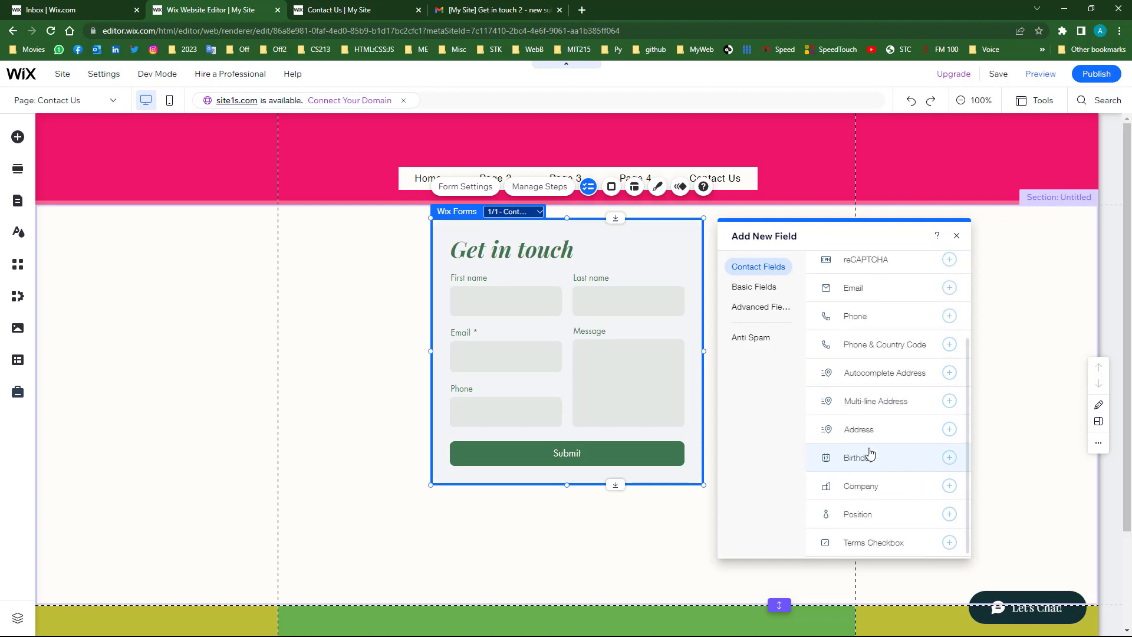
{"action": "scroll", "coordinate": [873, 458], "scroll_direction": "up", "scroll_amount": 2}
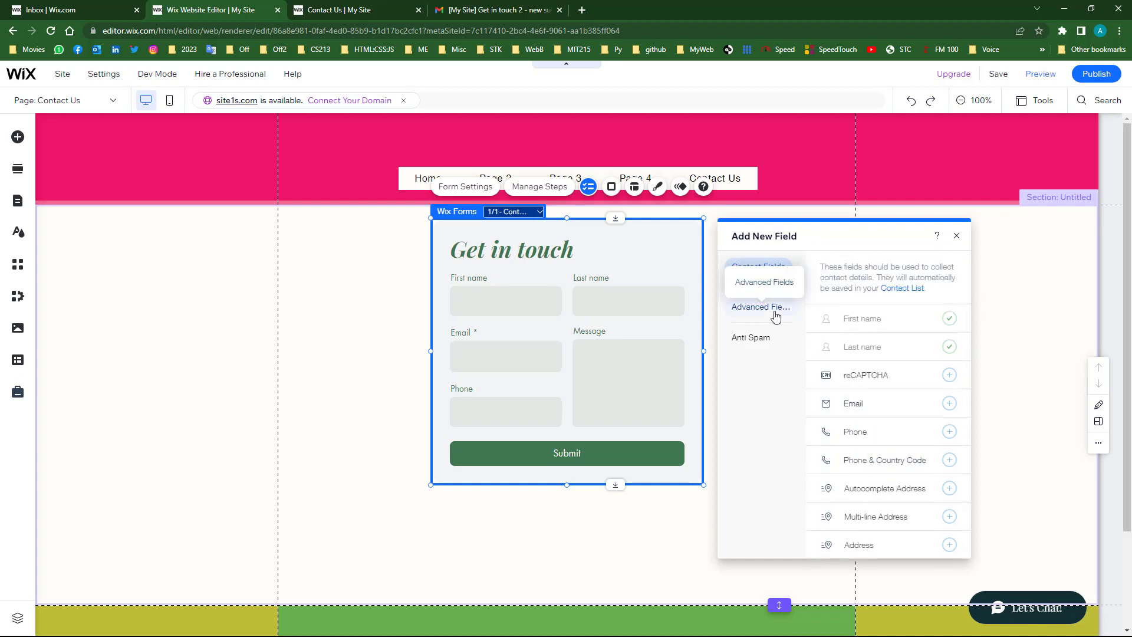
{"action": "left_click", "coordinate": [753, 288]}
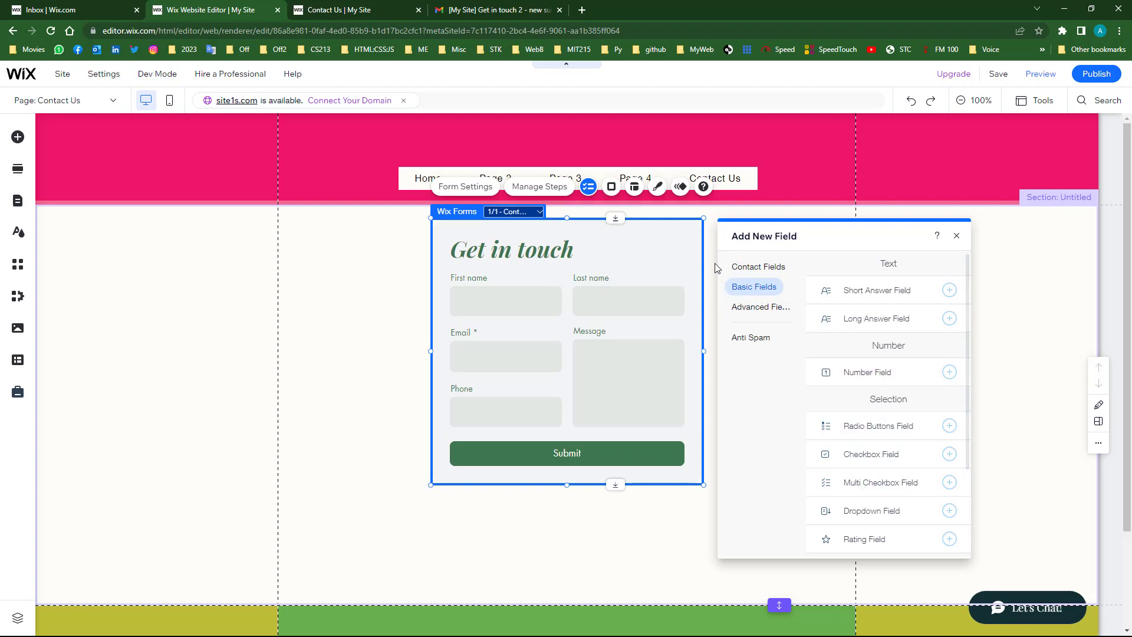
{"action": "left_click", "coordinate": [765, 270]}
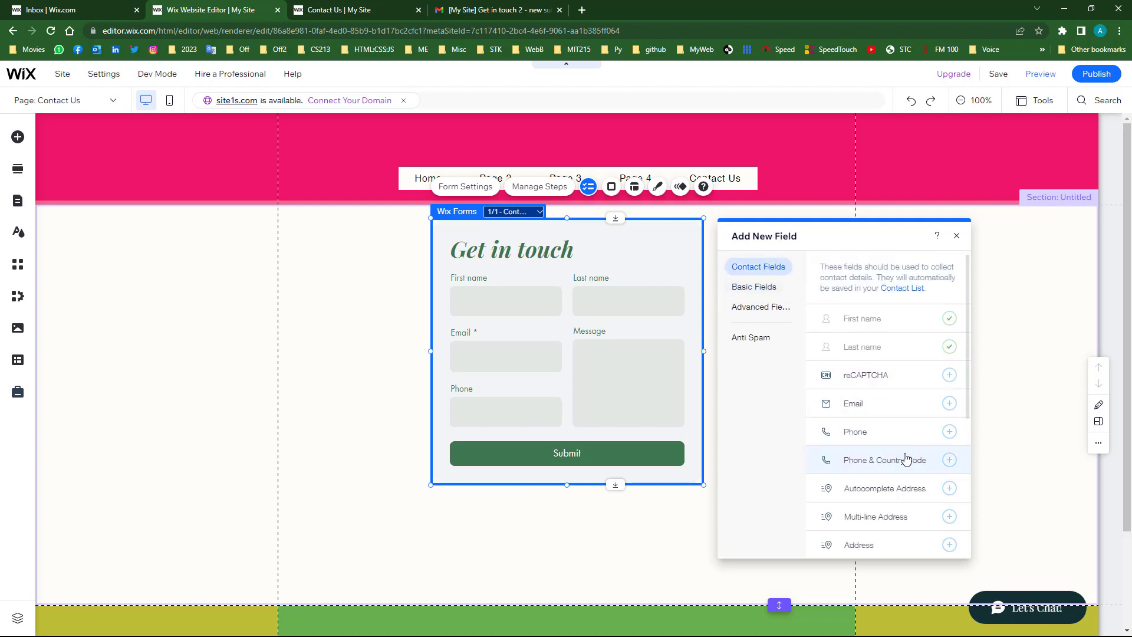
{"action": "scroll", "coordinate": [871, 501], "scroll_direction": "down", "scroll_amount": 2}
{"action": "scroll", "coordinate": [872, 504], "scroll_direction": "down", "scroll_amount": 2}
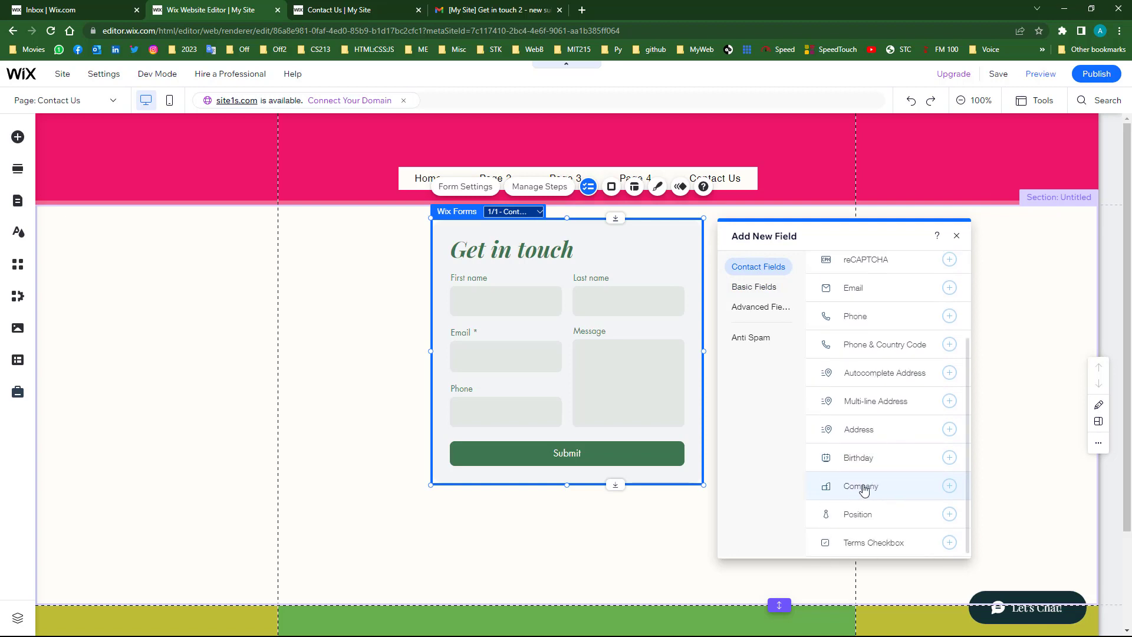
{"action": "left_click", "coordinate": [864, 487]}
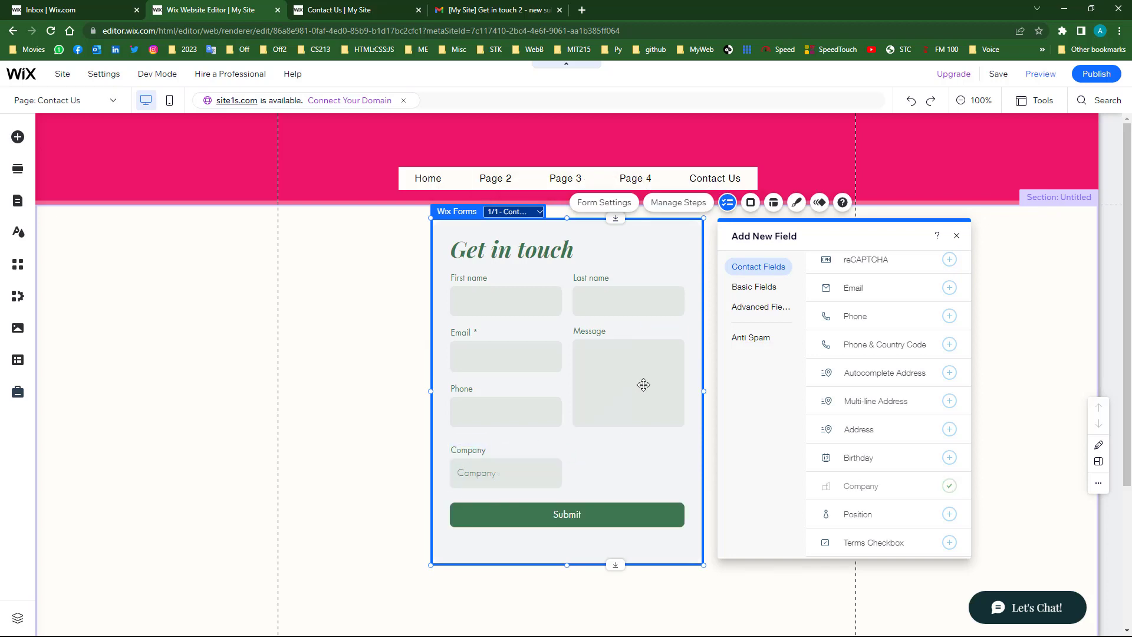
- Make the Message box much shorter and move Company beside Phone beneath it
{"action": "left_click", "coordinate": [628, 408]}
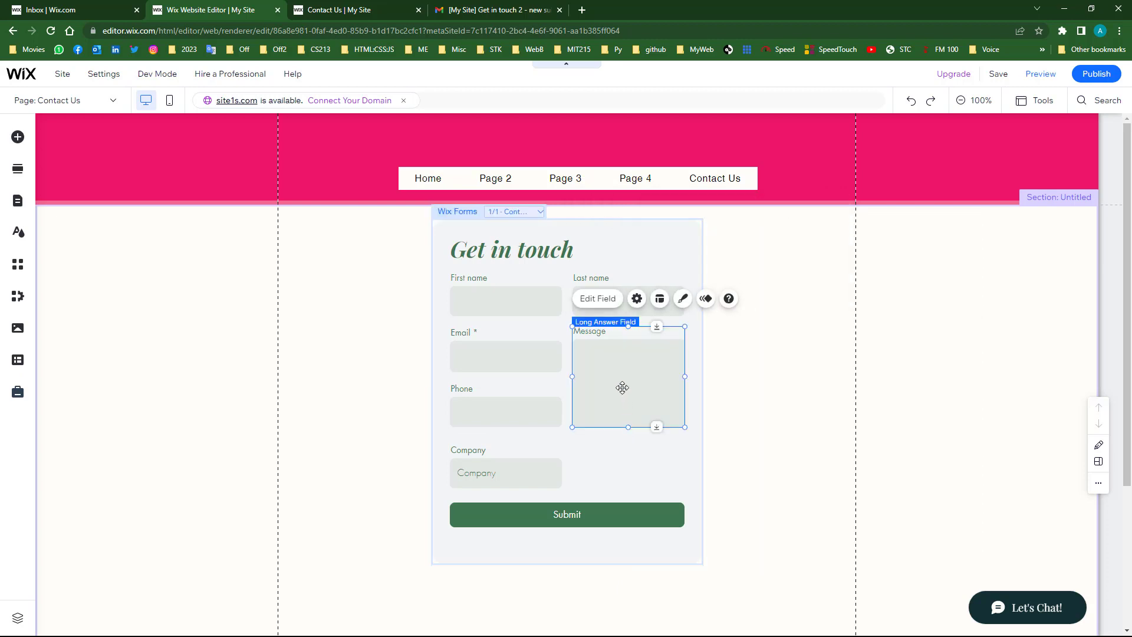
{"action": "left_click_drag", "start_coordinate": [629, 427], "coordinate": [619, 364]}
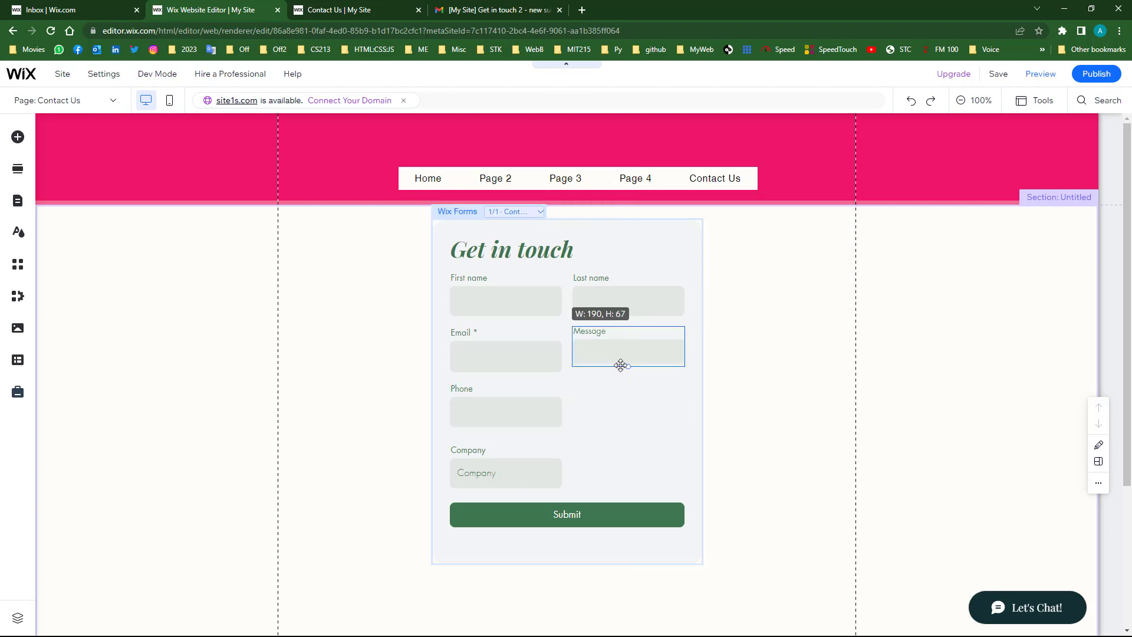
{"action": "left_click", "coordinate": [504, 473]}
{"action": "left_click_drag", "start_coordinate": [508, 470], "coordinate": [617, 412]}
{"action": "left_click", "coordinate": [565, 483]}
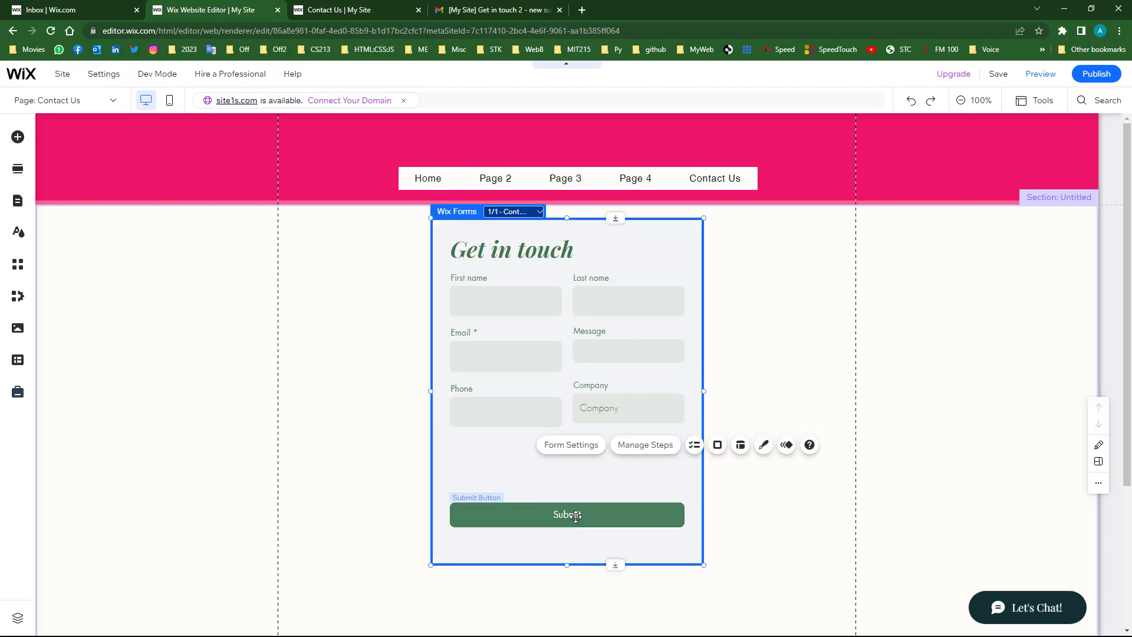
- Move the Submit button up and trim the form height to 462 × 426 px
{"action": "left_click", "coordinate": [575, 517]}
{"action": "left_click_drag", "start_coordinate": [597, 518], "coordinate": [606, 447]}
{"action": "left_click", "coordinate": [568, 561]}
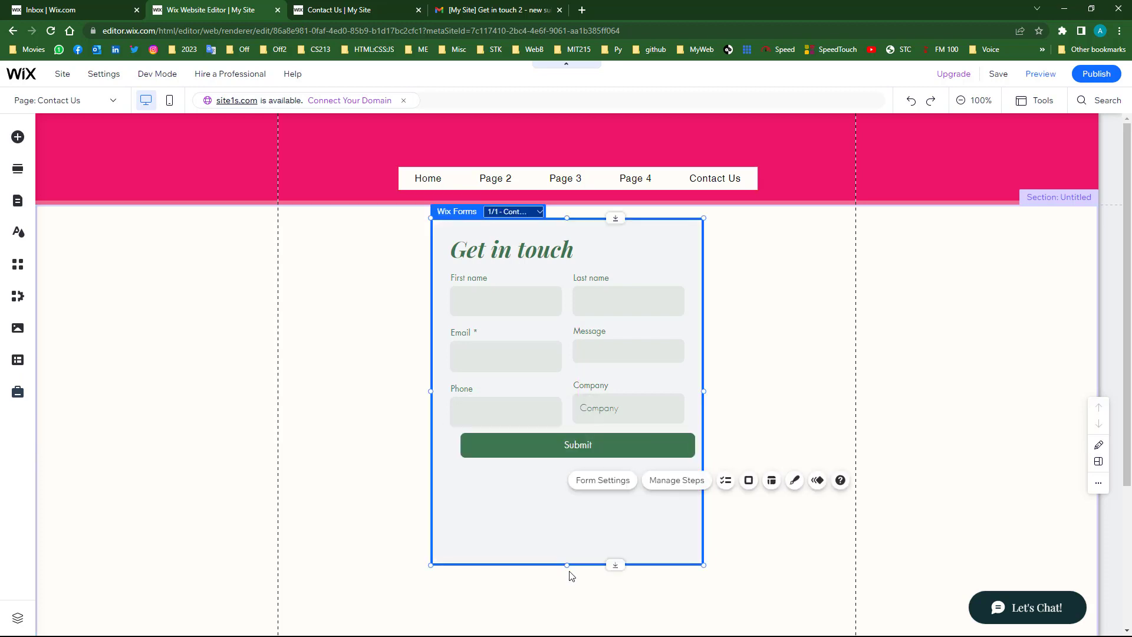
{"action": "left_click_drag", "start_coordinate": [575, 499], "coordinate": [578, 473]}
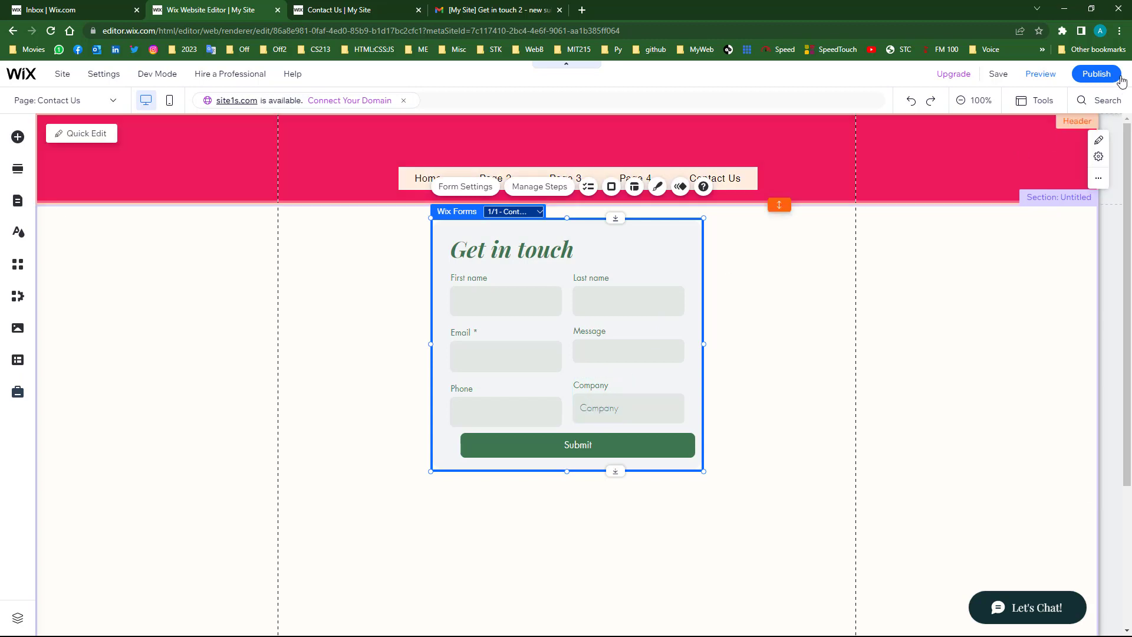
- Republish the site and reload the live Contact Us page to show the Company field
{"action": "mouse_move", "coordinate": [1087, 81]}
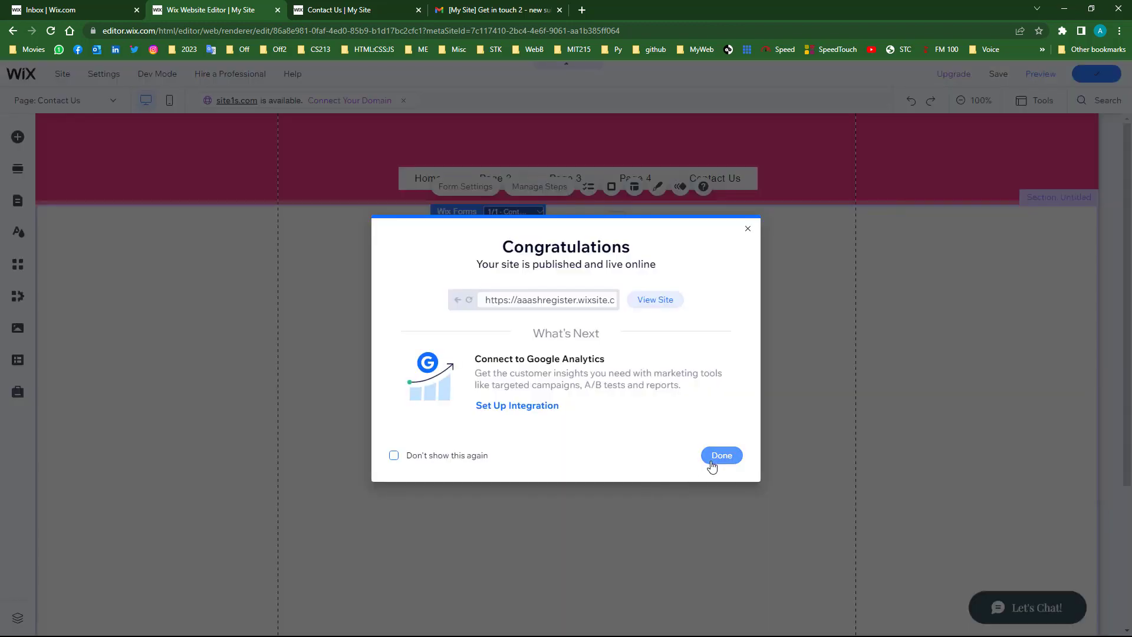
{"action": "left_click", "coordinate": [711, 463]}
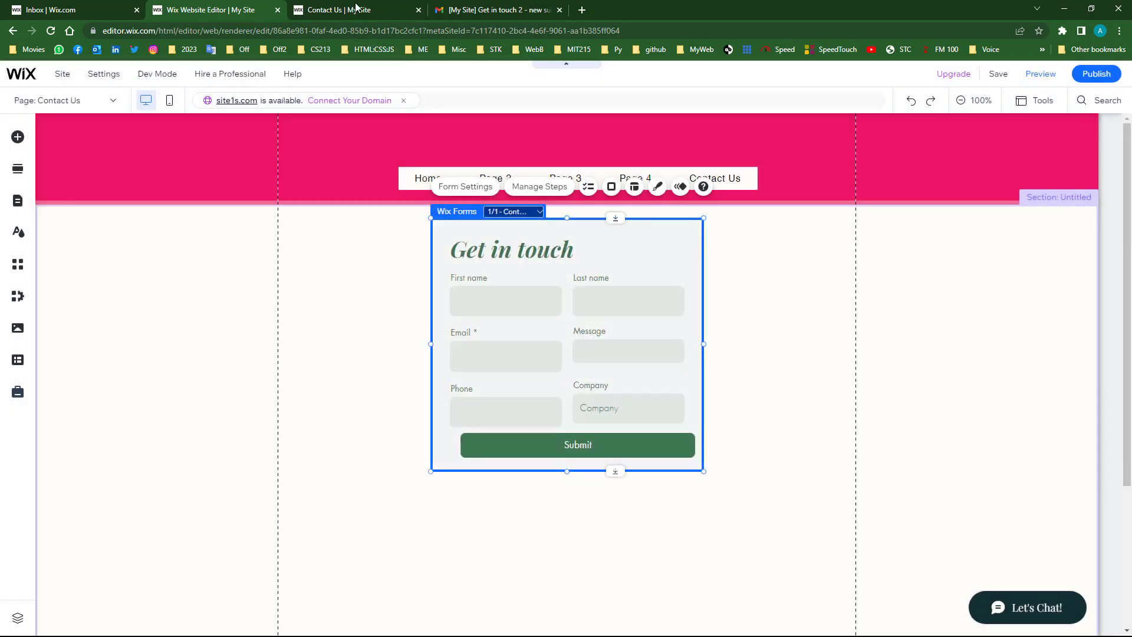
{"action": "left_click", "coordinate": [355, 12]}
{"action": "left_click", "coordinate": [50, 32]}
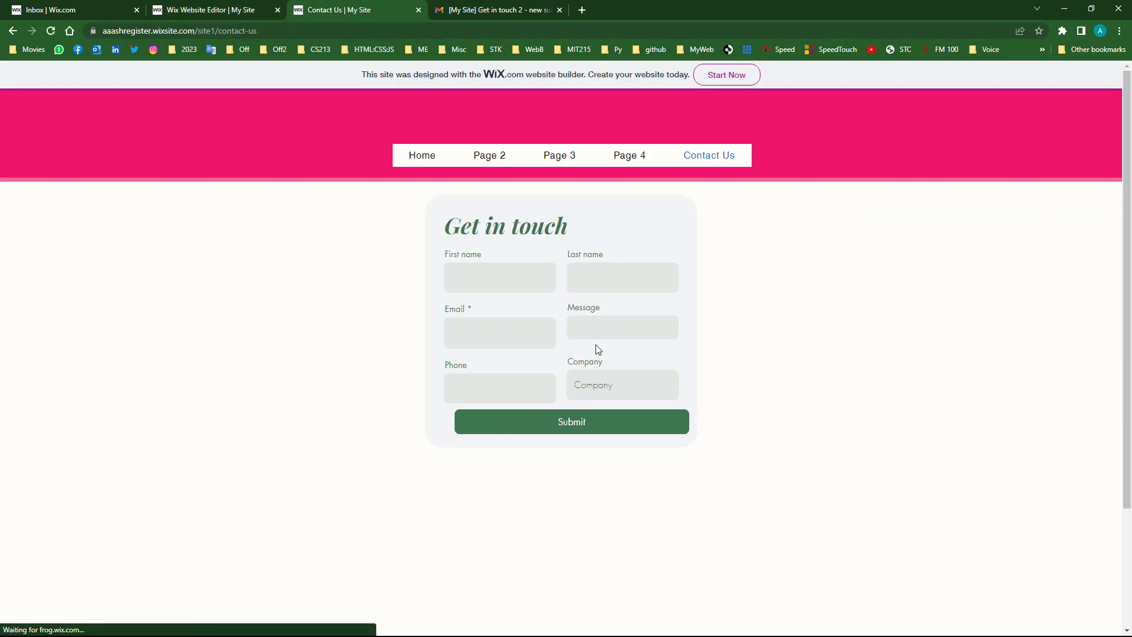
- Fill first name, last name, email, message and phone with placeholder 'A' text, fixing the email
{"action": "left_click", "coordinate": [475, 280]}
{"action": "type", "text": "AAAA"}
{"action": "left_click", "coordinate": [607, 279]}
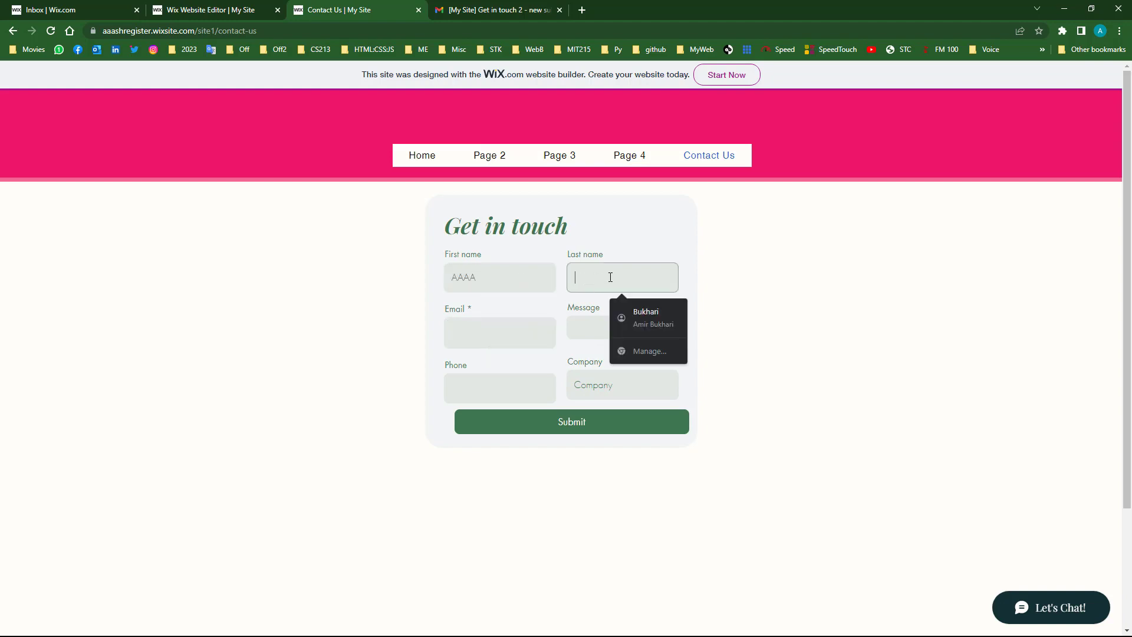
{"action": "type", "text": "AAAA"}
{"action": "left_click", "coordinate": [495, 340]}
{"action": "type", "text": "AAAAA"}
{"action": "left_click", "coordinate": [602, 329]}
{"action": "type", "text": "AAA"}
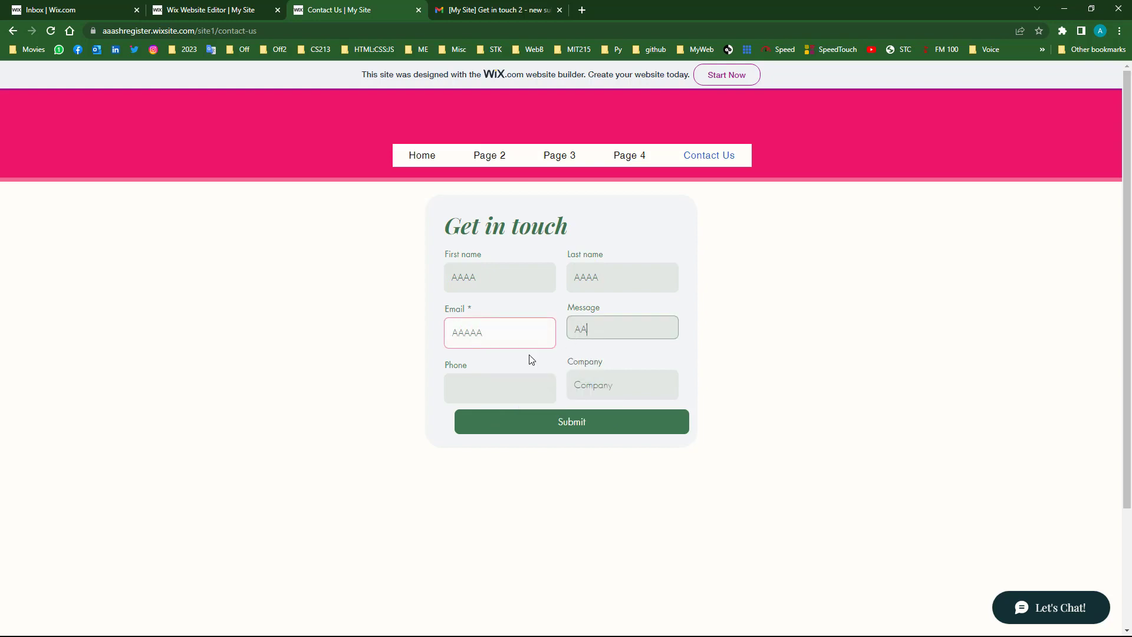
{"action": "left_click", "coordinate": [460, 386]}
{"action": "type", "text": "AAAA"}
{"action": "left_click", "coordinate": [496, 339]}
{"action": "type", "text": "@AA.COM"}
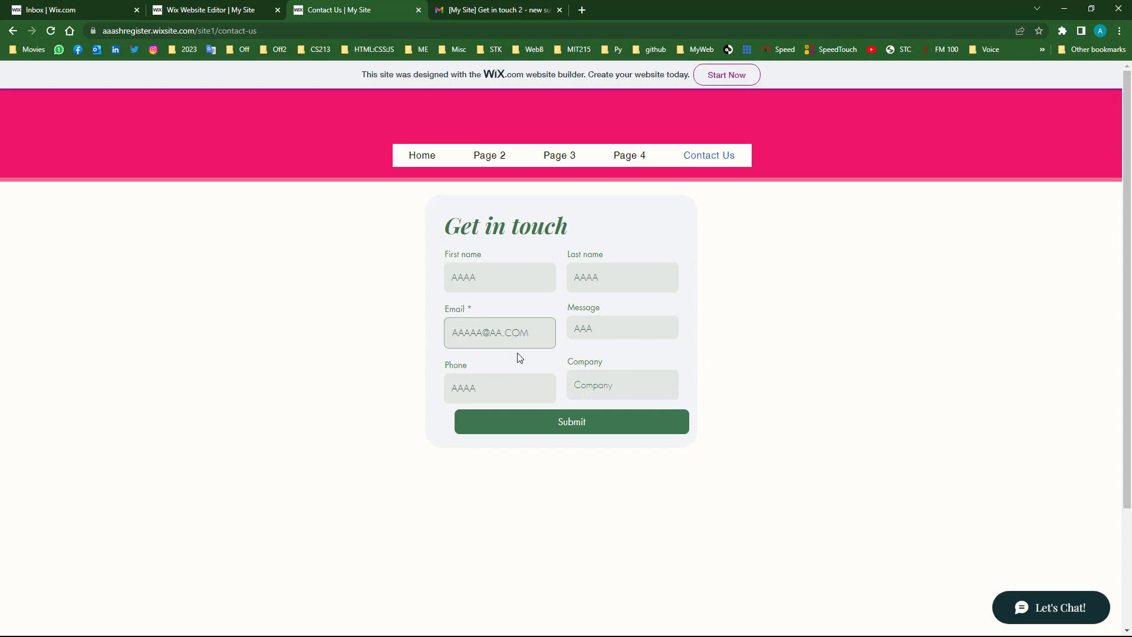
- Enter COMPANY in the Company field and submit, reaching 'Thanks for submitting!'
{"action": "left_click", "coordinate": [621, 394]}
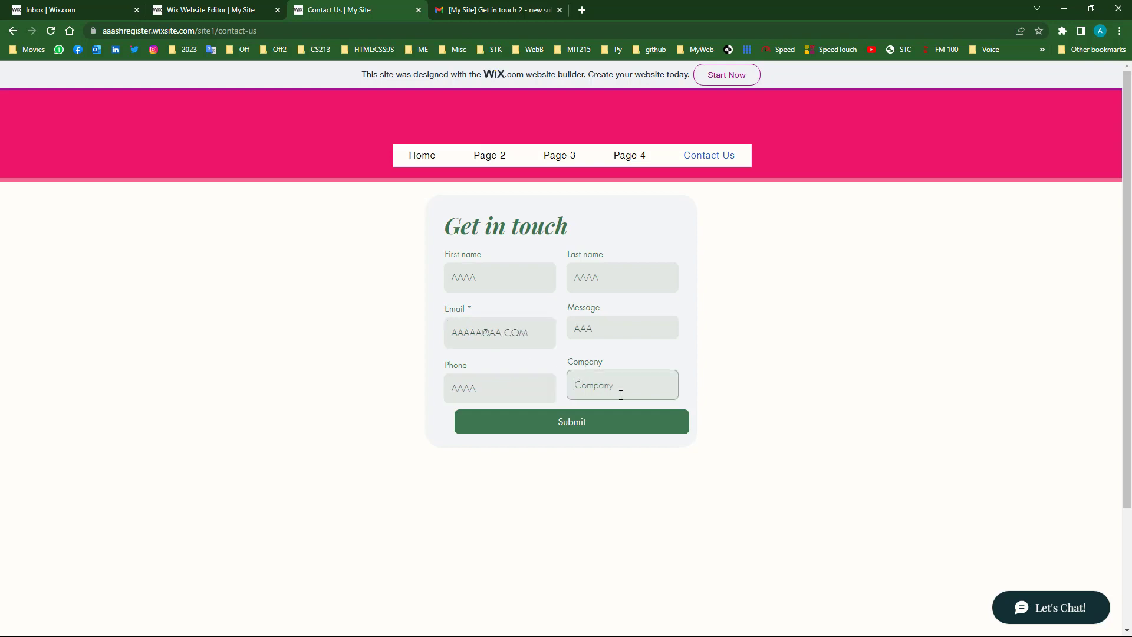
{"action": "type", "text": "AAAA"}
{"action": "double_click", "coordinate": [620, 388]}
{"action": "type", "text": "COMPANY"}
{"action": "left_click", "coordinate": [581, 424]}
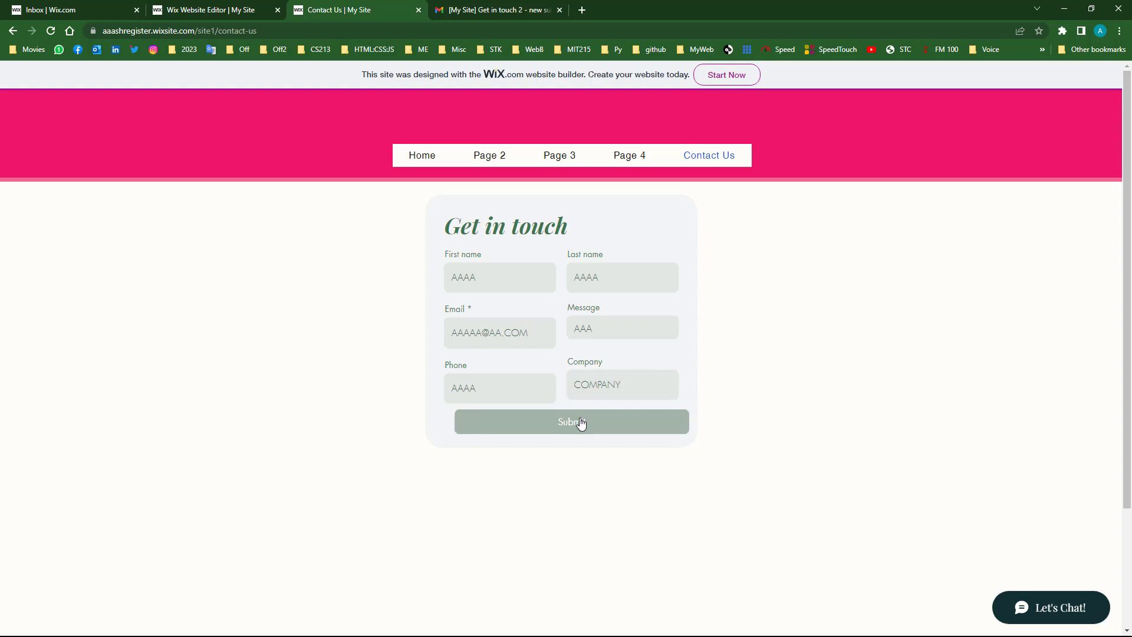
{"action": "scroll", "coordinate": [584, 444], "scroll_direction": "down", "scroll_amount": 1}
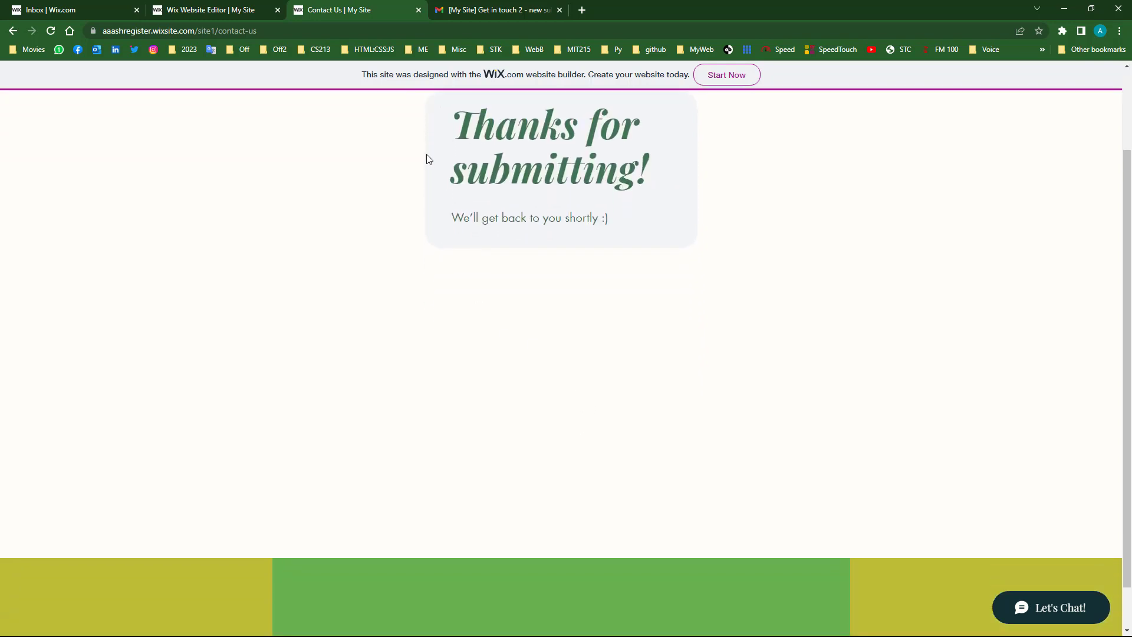
- Verify the newest 'Get in touch 2' Inbox submission includes its Company value, then go back to the editor
{"action": "left_click", "coordinate": [53, 6]}
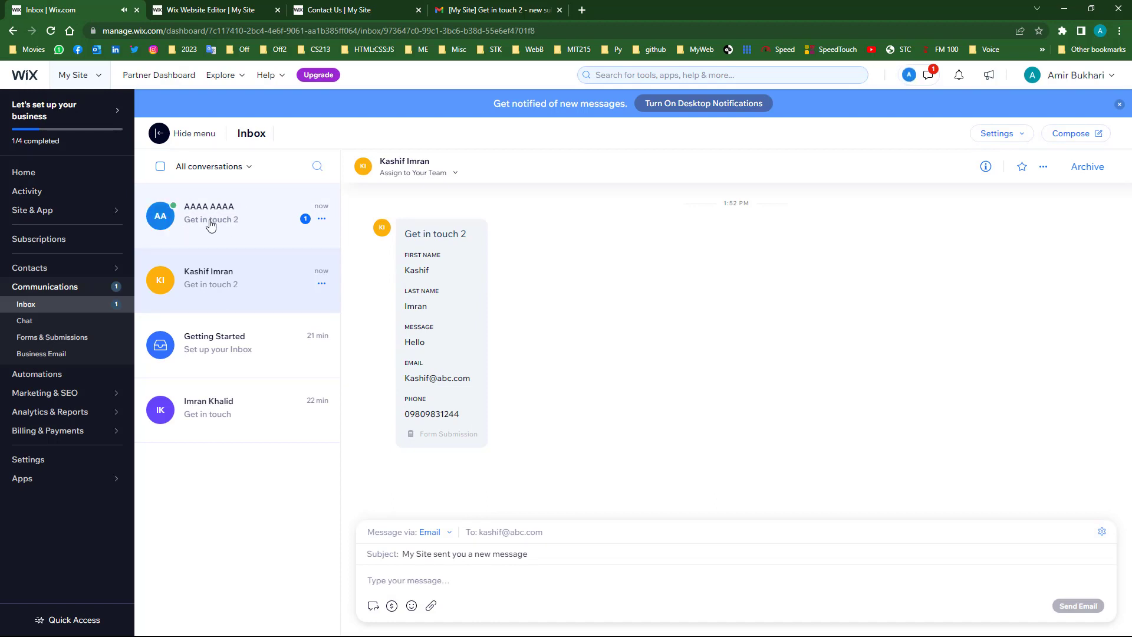
{"action": "left_click", "coordinate": [215, 221]}
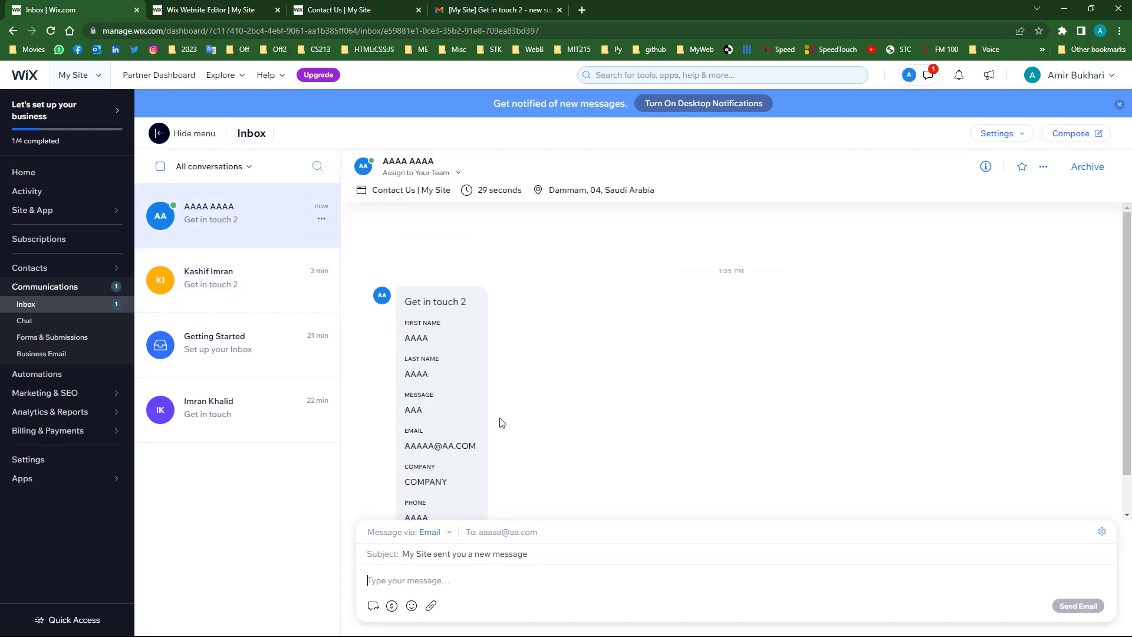
{"action": "scroll", "coordinate": [465, 400], "scroll_direction": "down", "scroll_amount": 1}
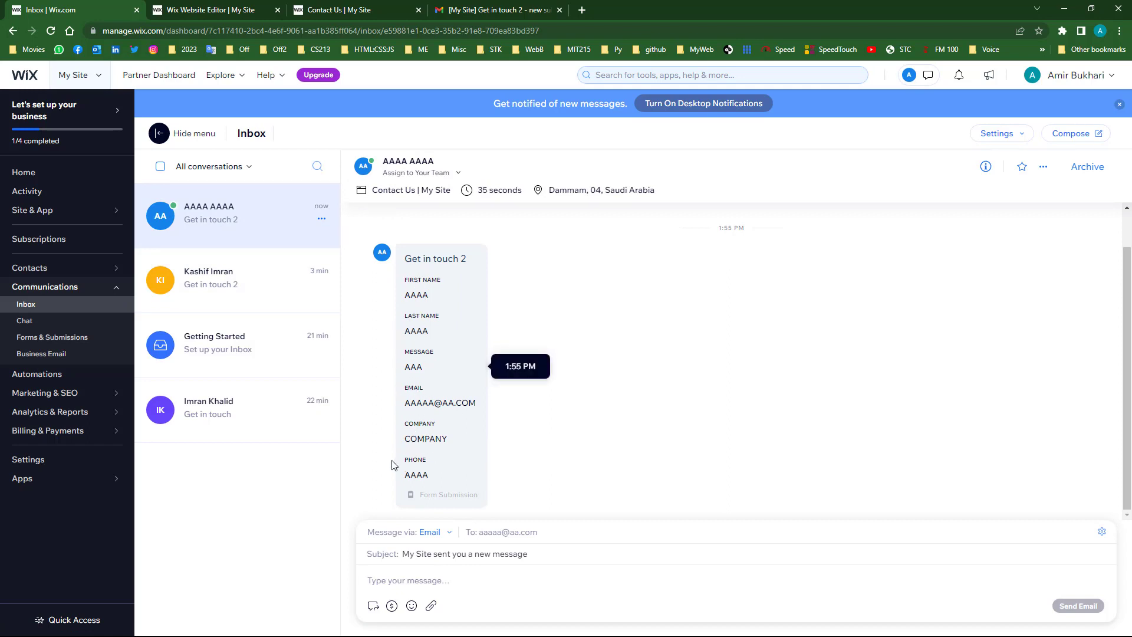
{"action": "left_click", "coordinate": [219, 11]}
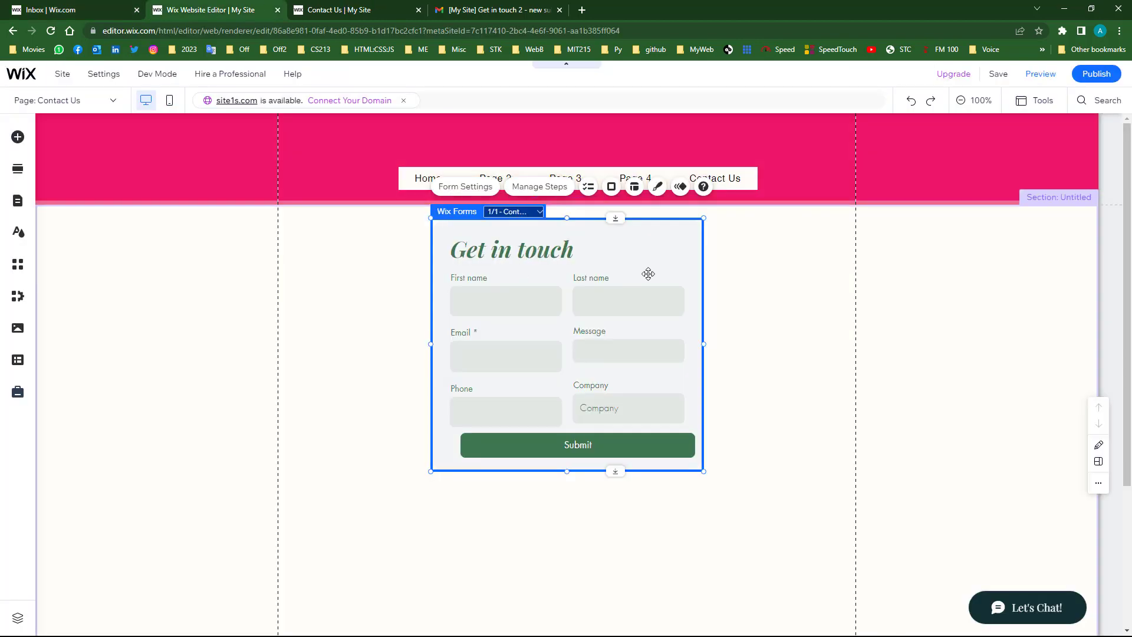
- Open the form's settings to its Submit Message options showing 'Thanks for submitting!'
{"action": "left_click", "coordinate": [462, 187]}
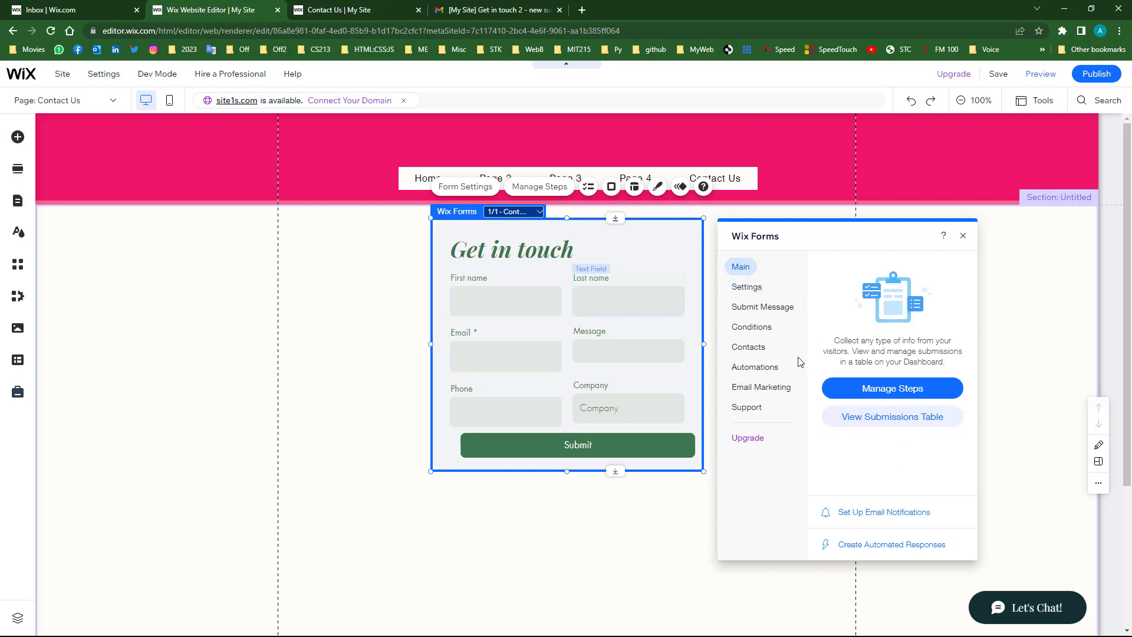
{"action": "left_click", "coordinate": [752, 289]}
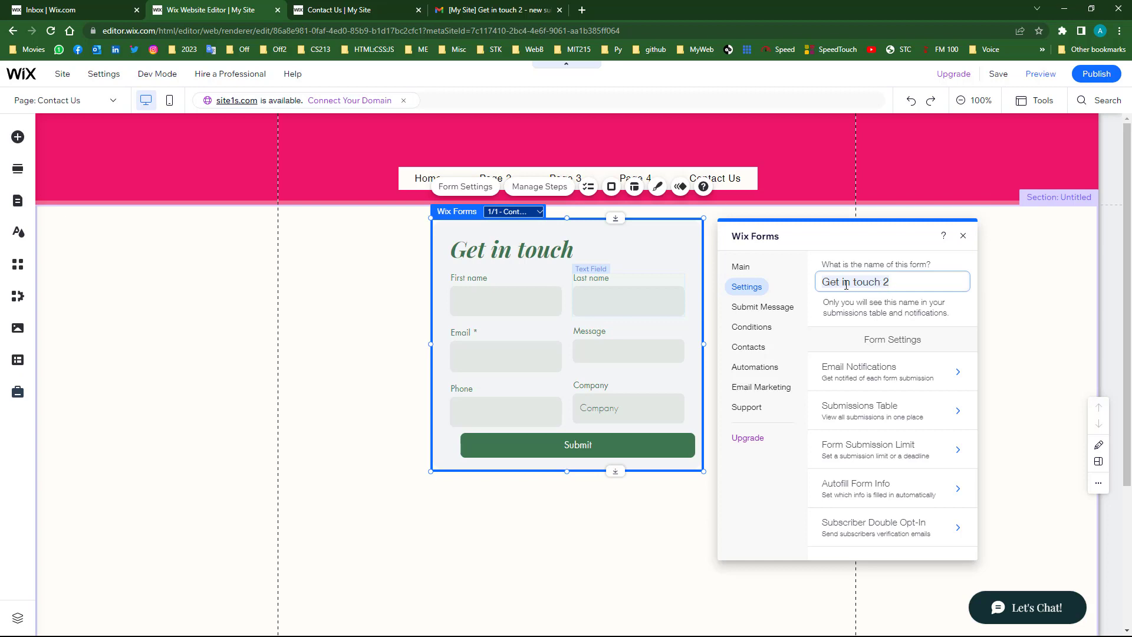
{"action": "left_click", "coordinate": [773, 308]}
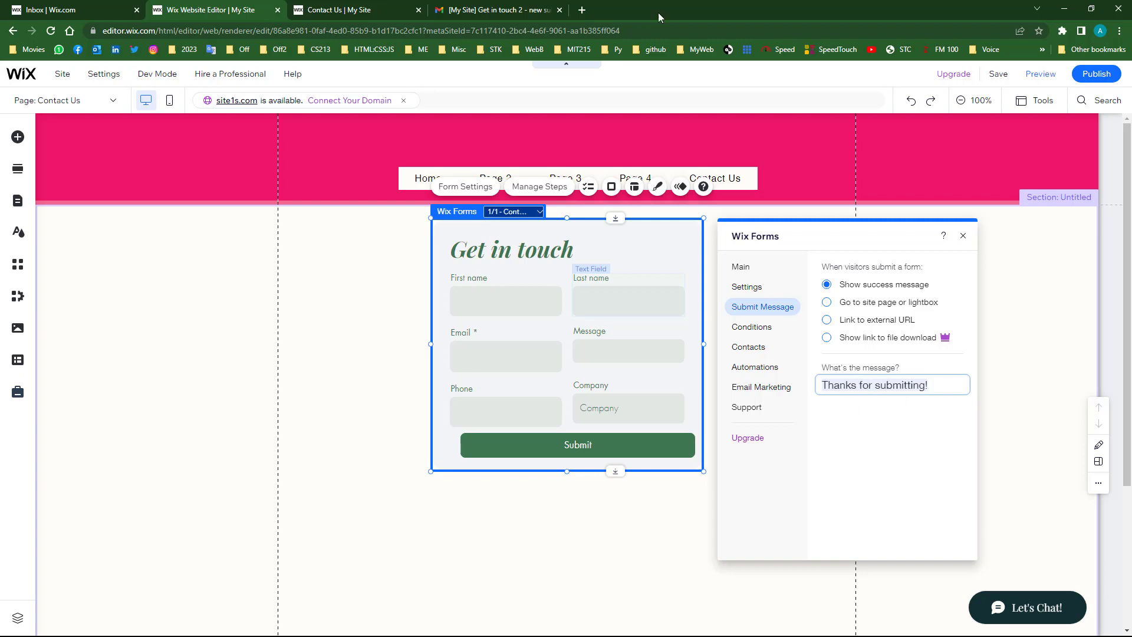
- Compare the live page's 'Thanks for submitting!' heading, then return to the editor
{"action": "left_click", "coordinate": [354, 10]}
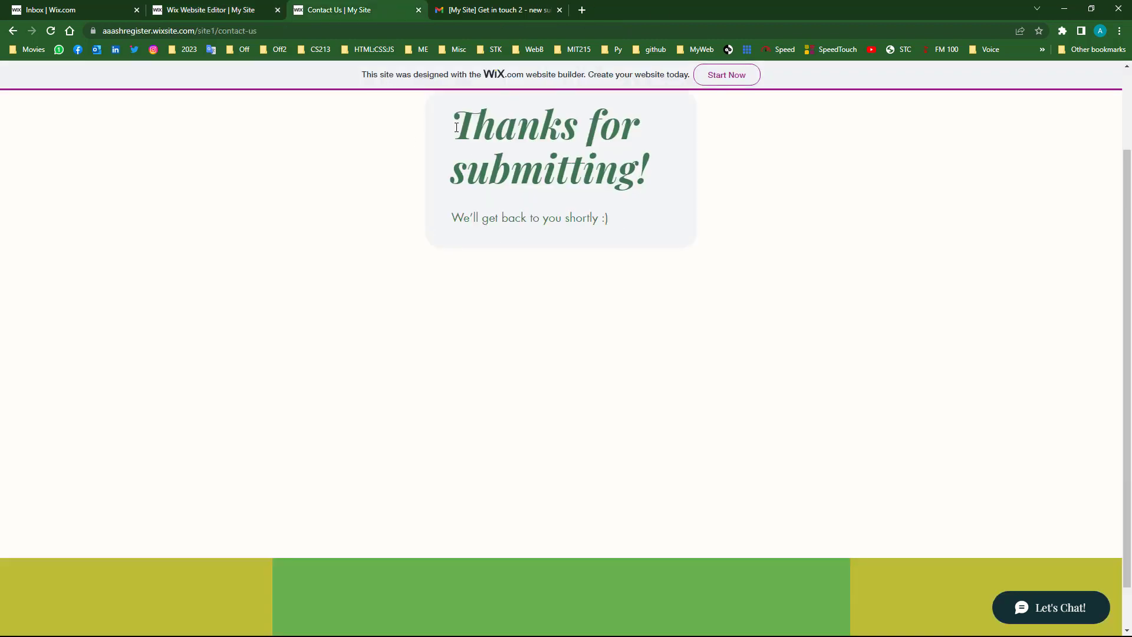
{"action": "left_click_drag", "start_coordinate": [456, 127], "coordinate": [651, 164]}
{"action": "left_click", "coordinate": [176, 7]}
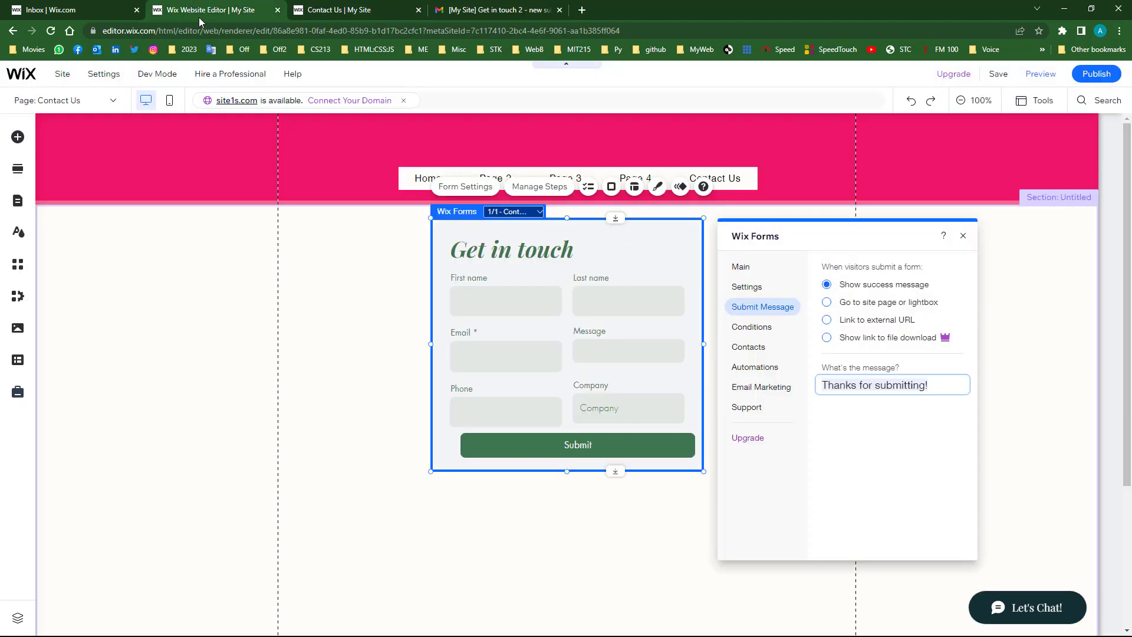